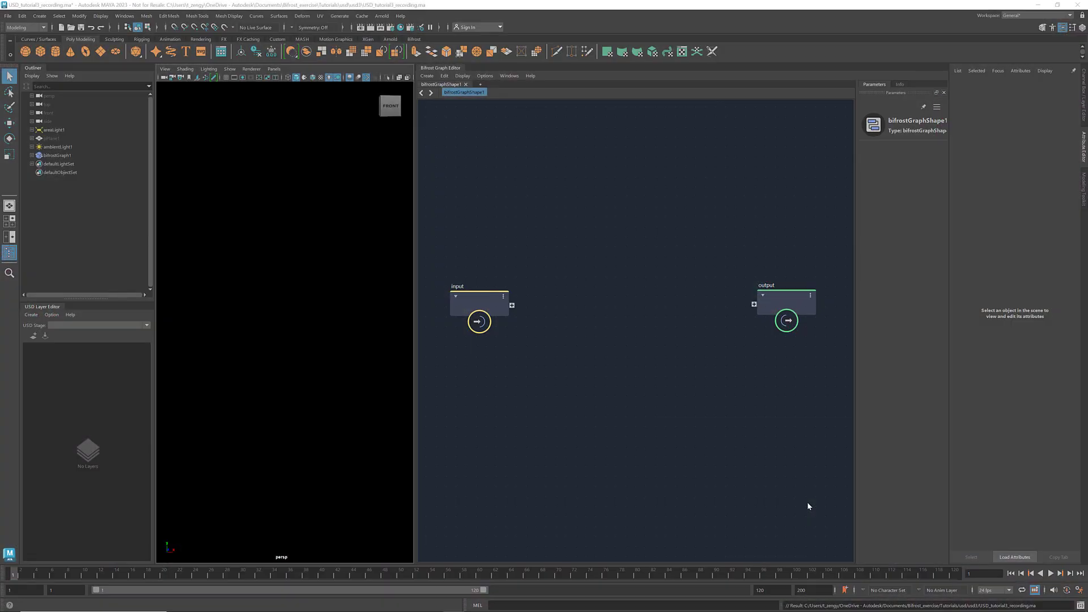
Delete the input node and place a create_usd_stage node in the graph.
click(496, 301)
key(Delete)
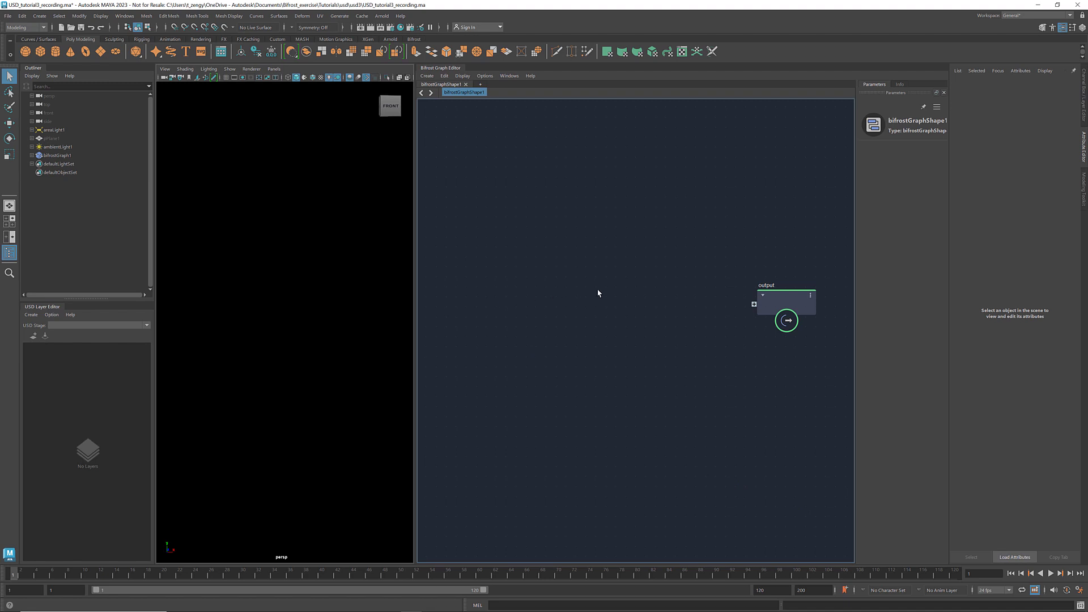
key(Tab)
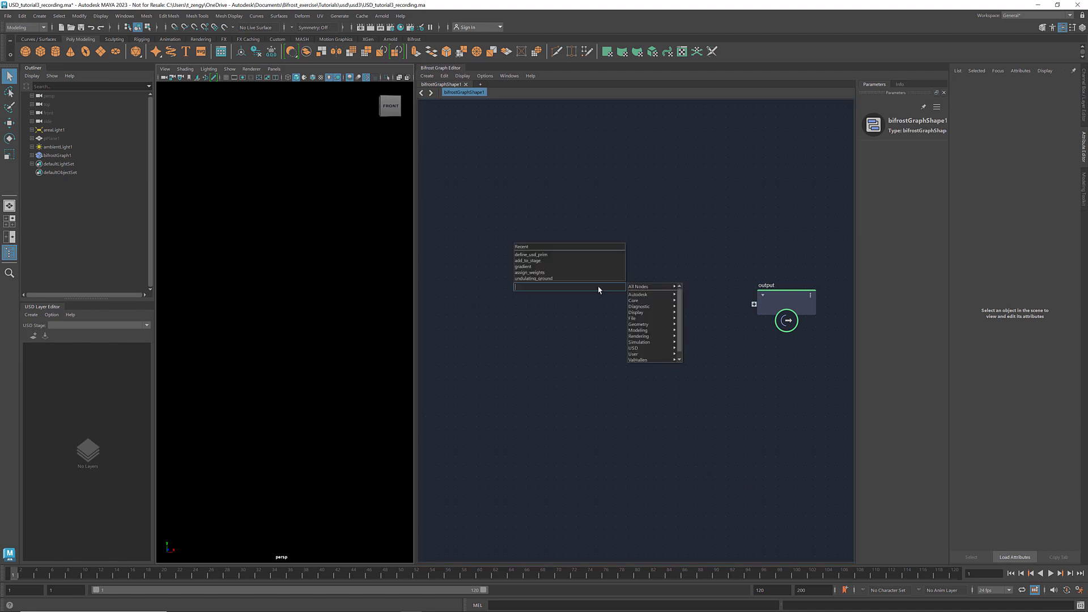
text(create_usd)
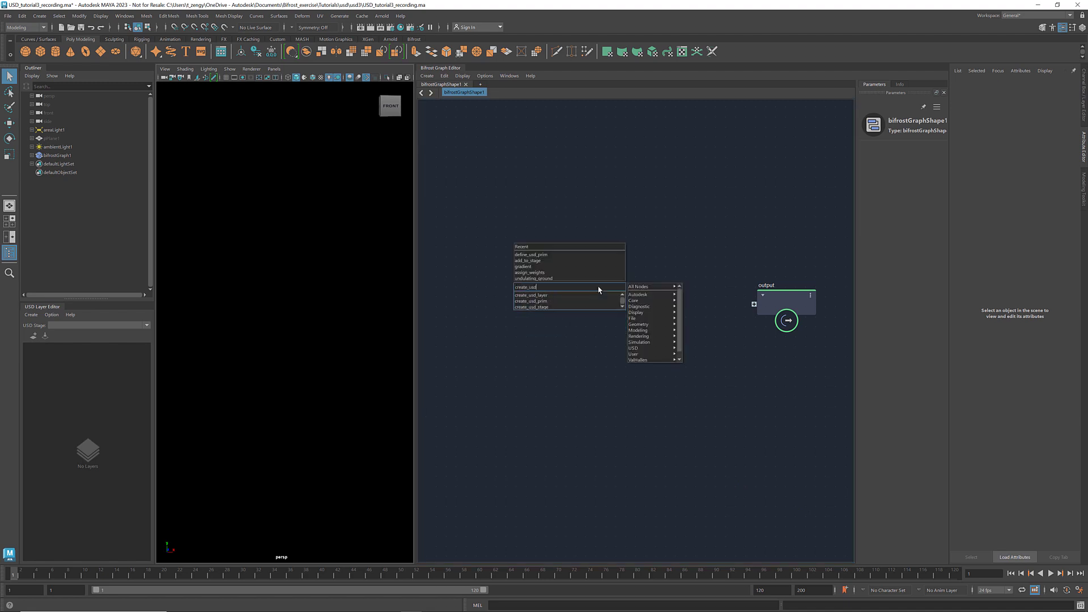
key(Down)
key(Down)
key(Down)
key(Return)
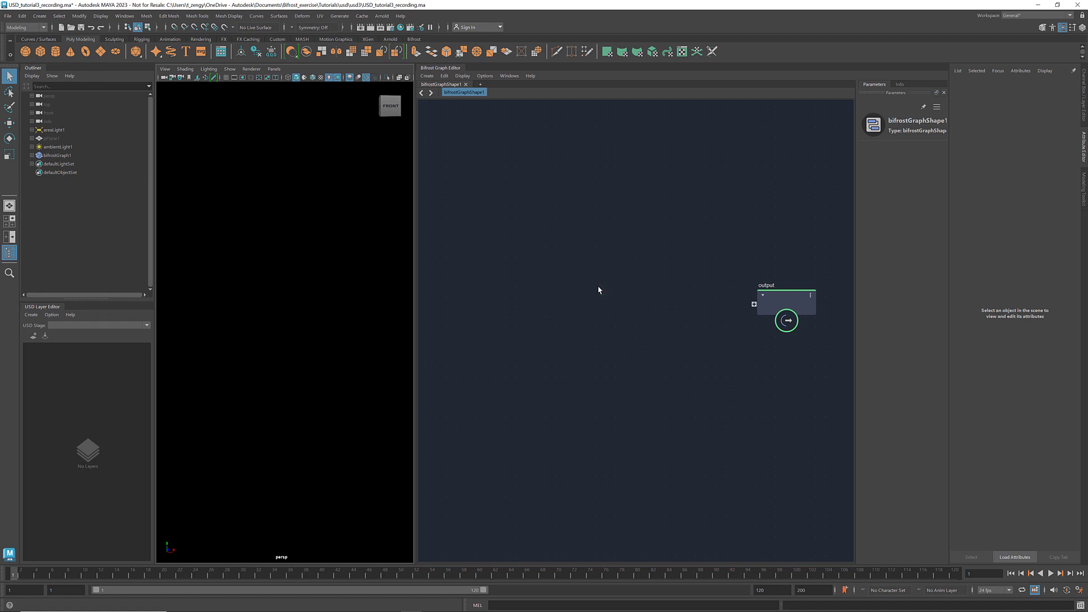
drag(599, 289, 602, 268)
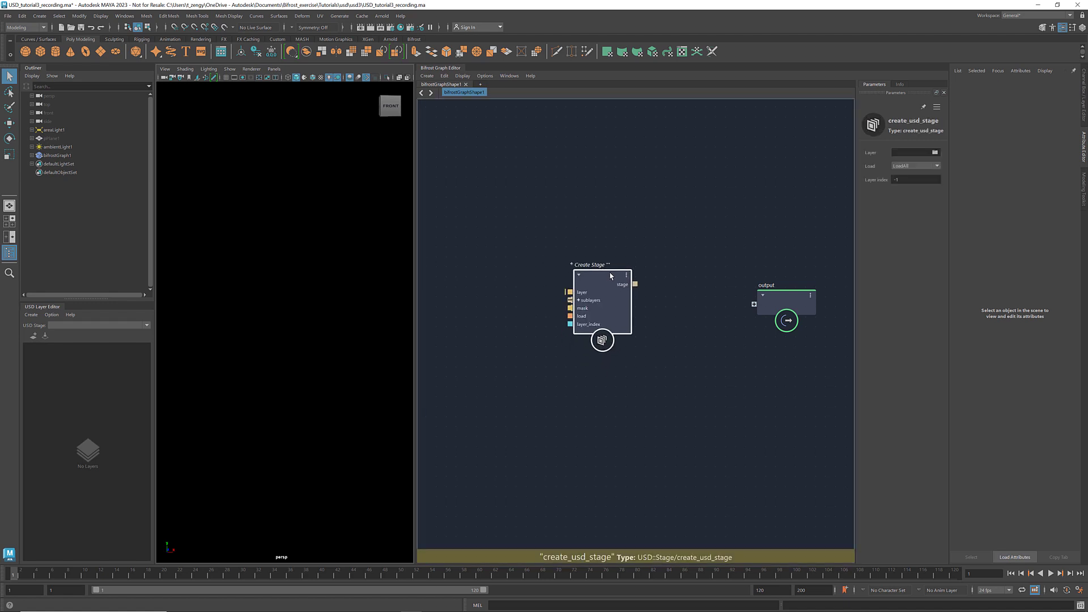
Set the stage node's layer file to monsterland in C:/tmp/USD_tutorial3.
click(935, 153)
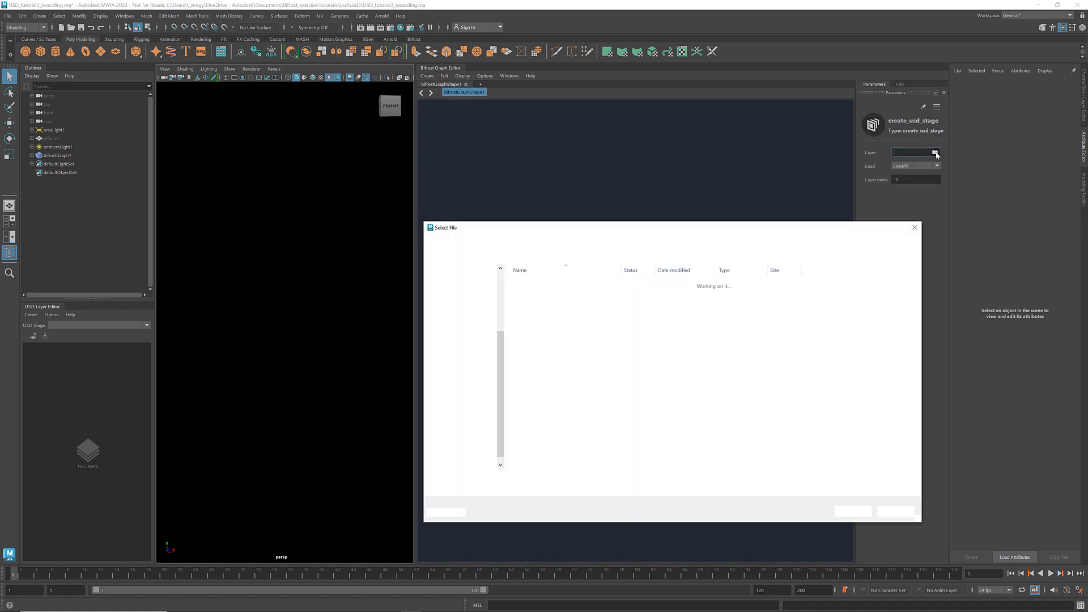
click(459, 432)
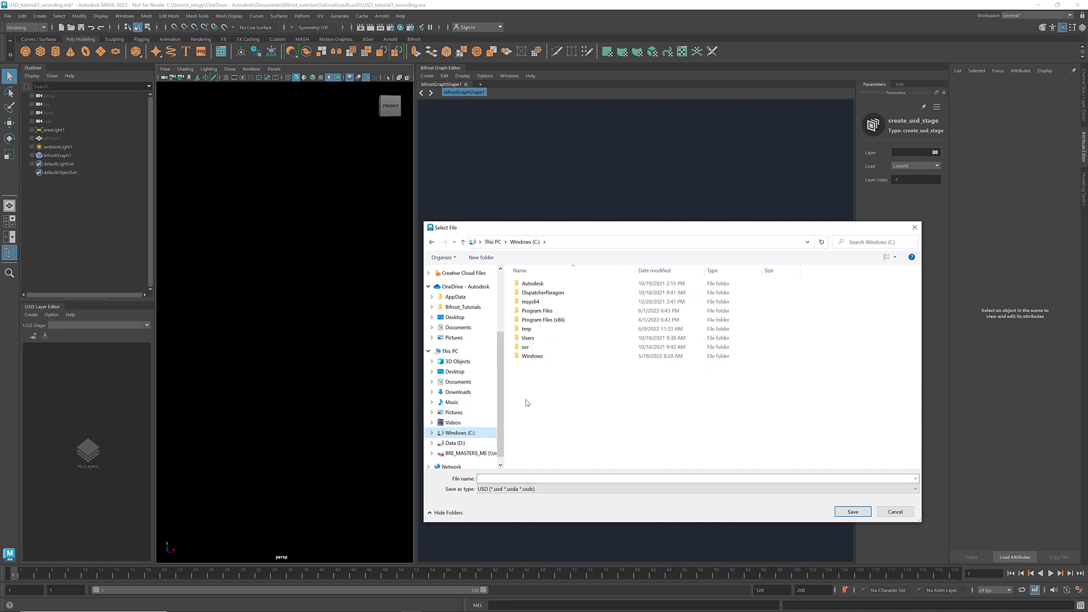
double_click(553, 342)
double_click(552, 310)
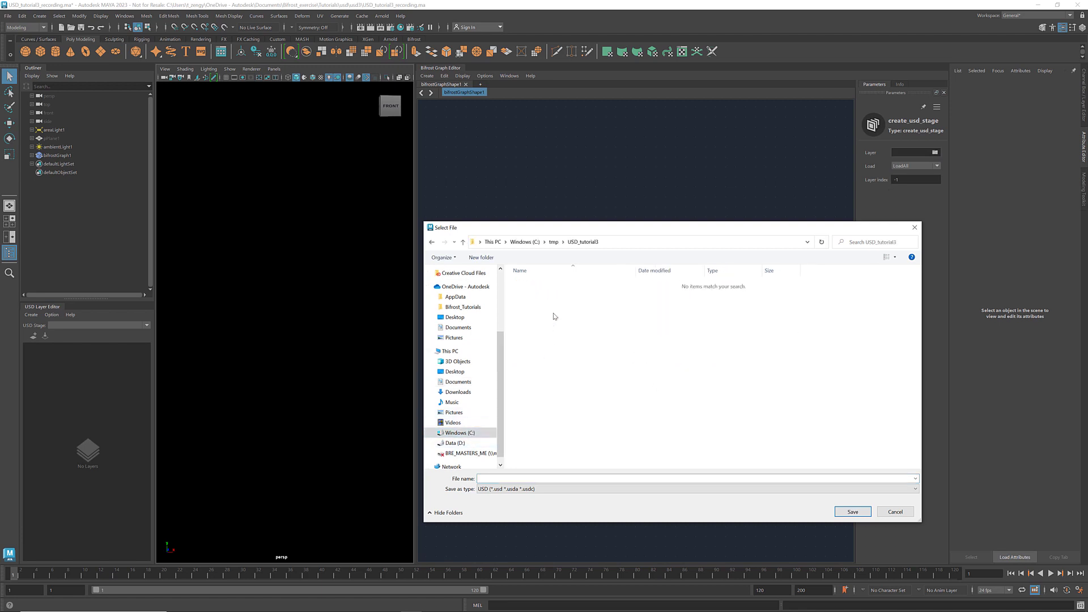
click(534, 479)
text(monsterland)
click(852, 511)
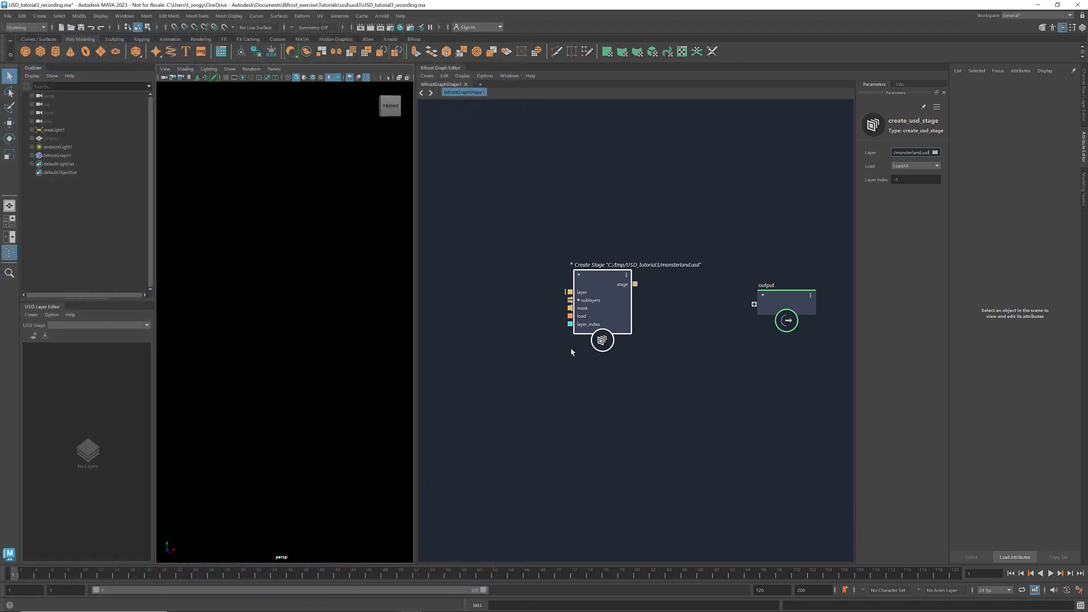
Create a create_usd_layer node from the stage's sublayers port and place it up and to the left of the stage node.
right_click(590, 303)
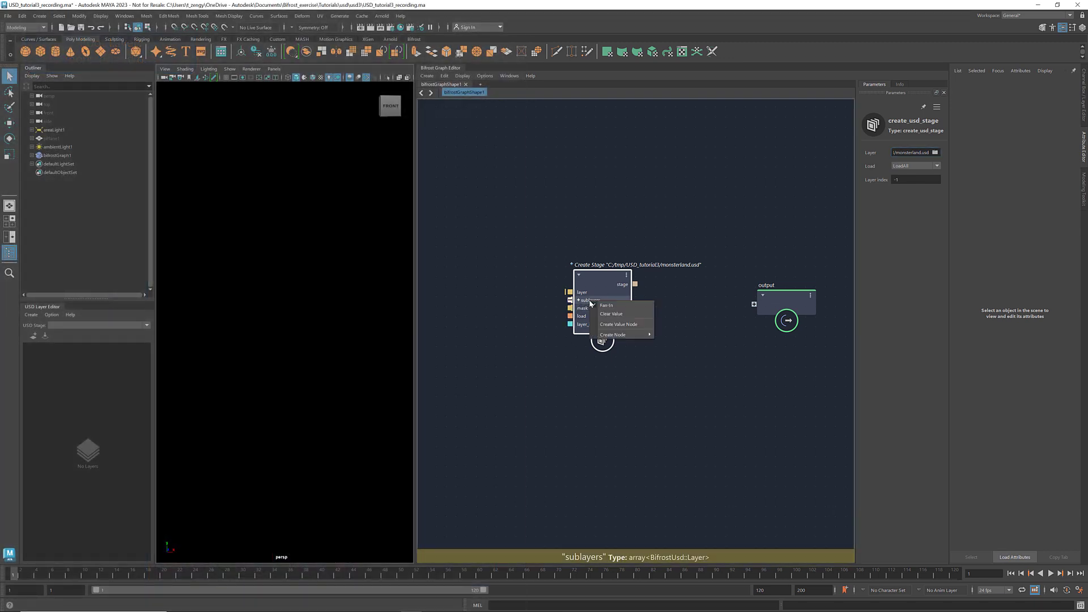
mouse_move(633, 337)
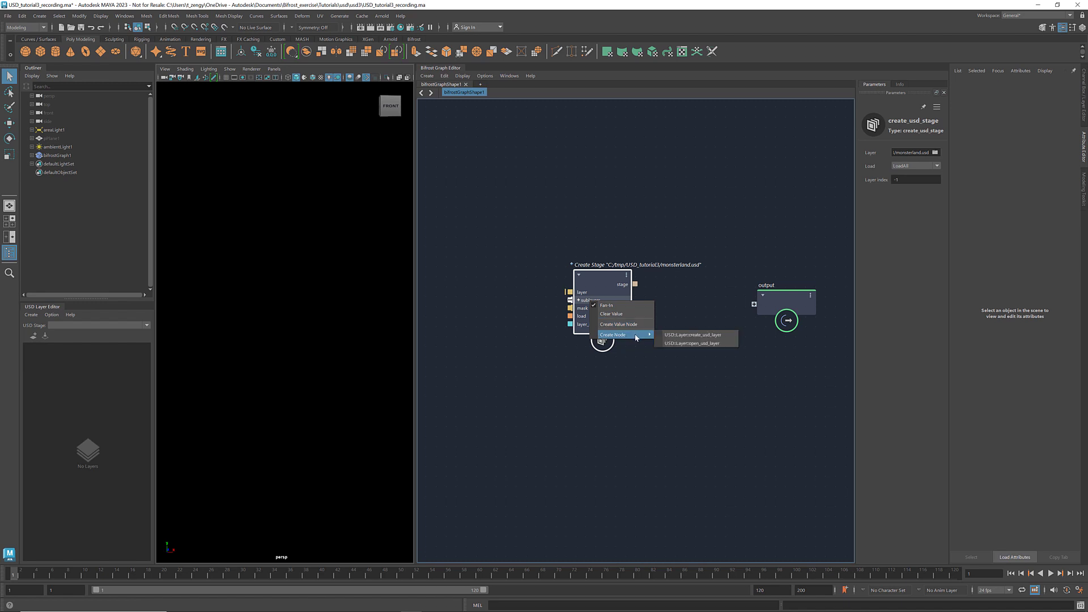
click(694, 335)
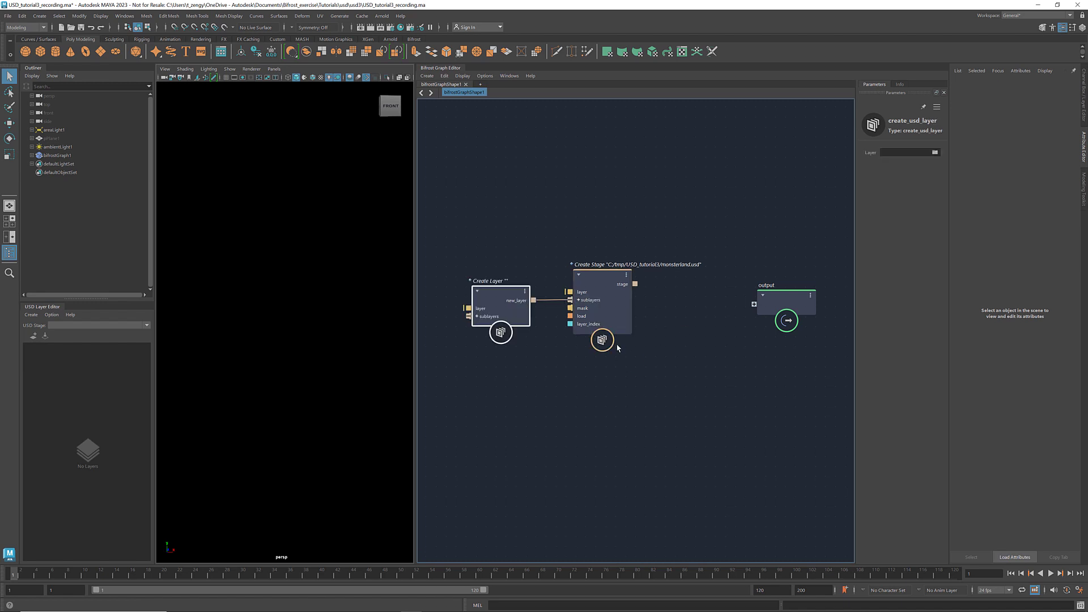
drag(508, 293, 487, 261)
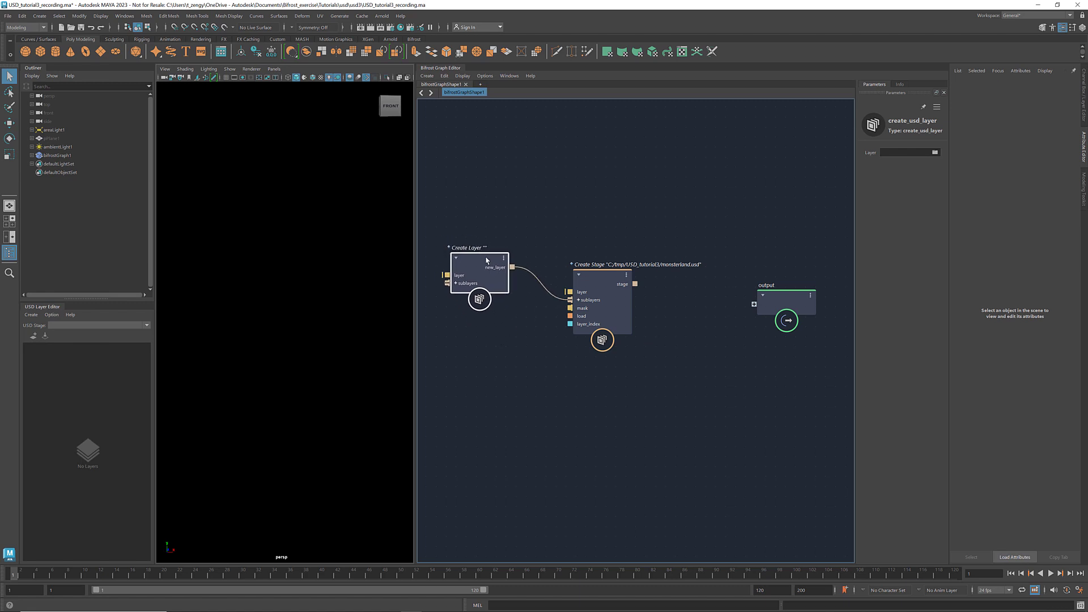
Set the new layer node's file to king in C:/tmp/USD_tutorial3.
click(935, 152)
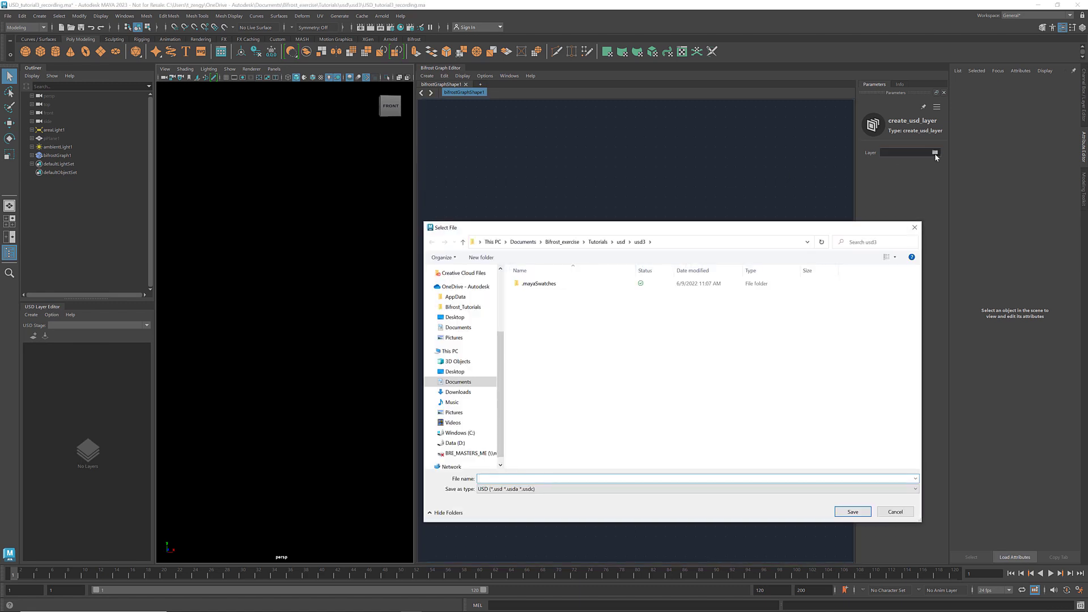
double_click(527, 328)
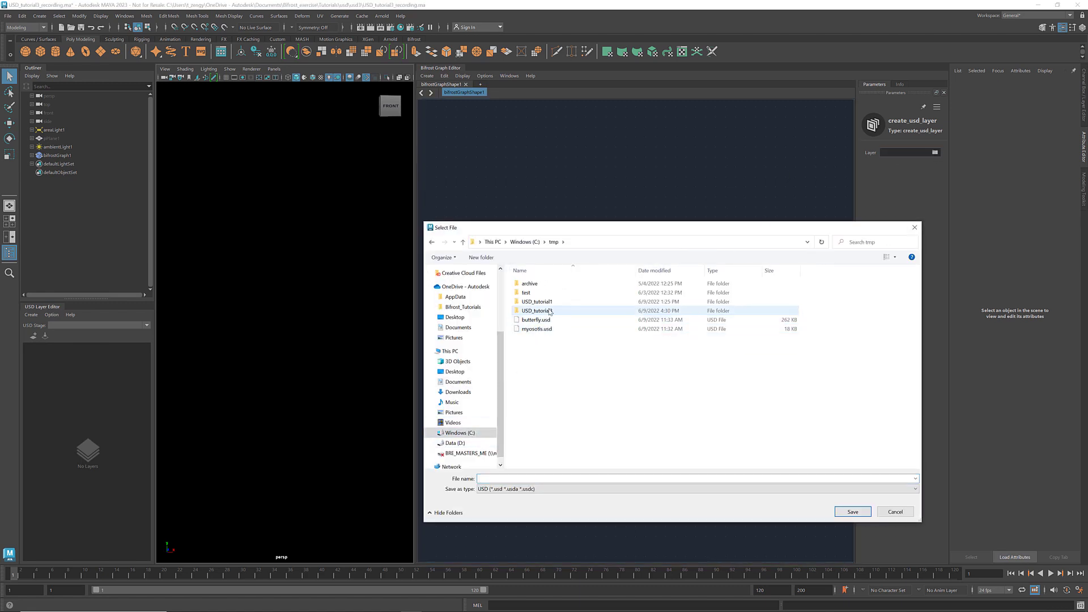
double_click(545, 311)
click(590, 477)
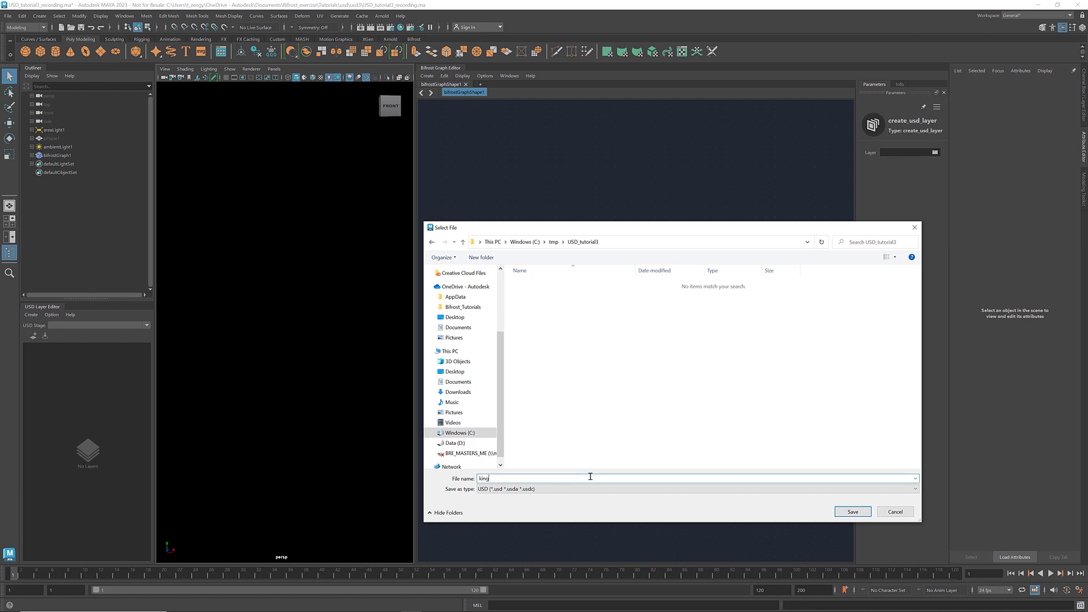
click(853, 512)
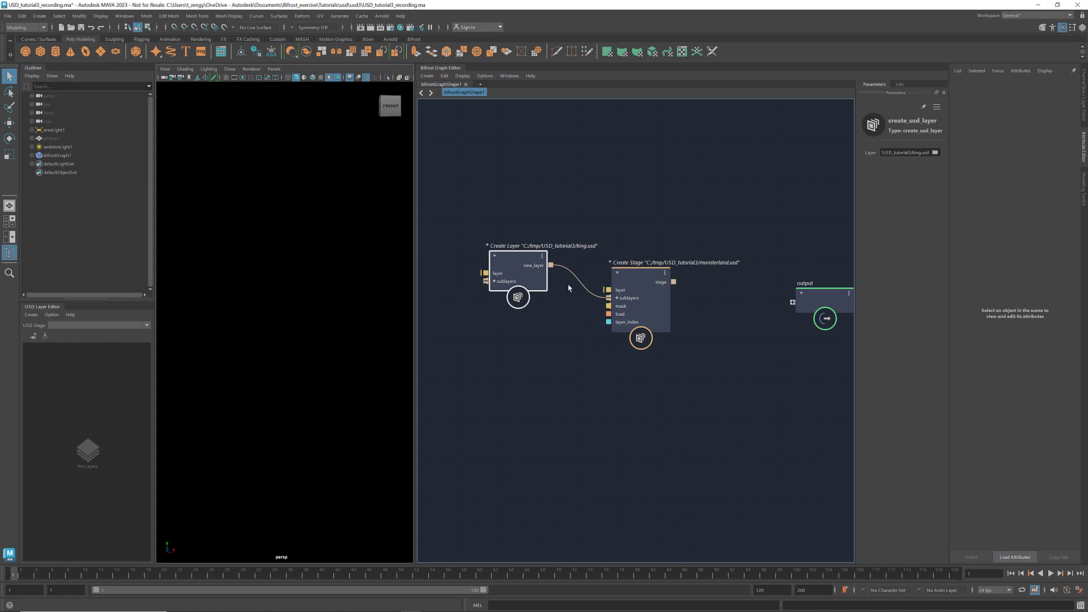
Duplicate the king layer node with its file renamed to crowd, and connect its new_layer output to the stage's sublayers.
key(ctrl+d)
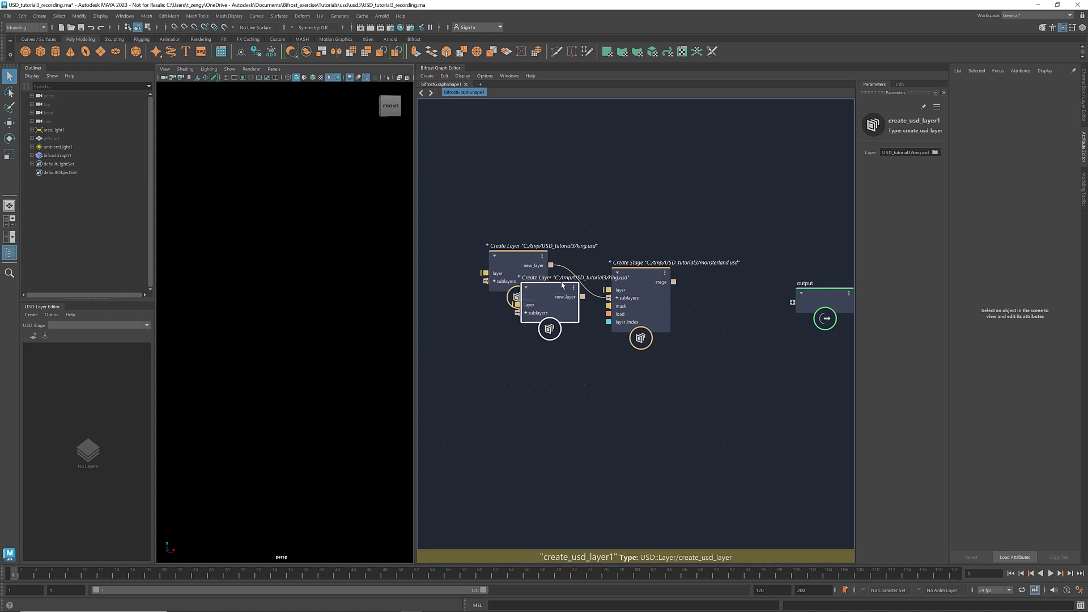
drag(562, 287, 531, 340)
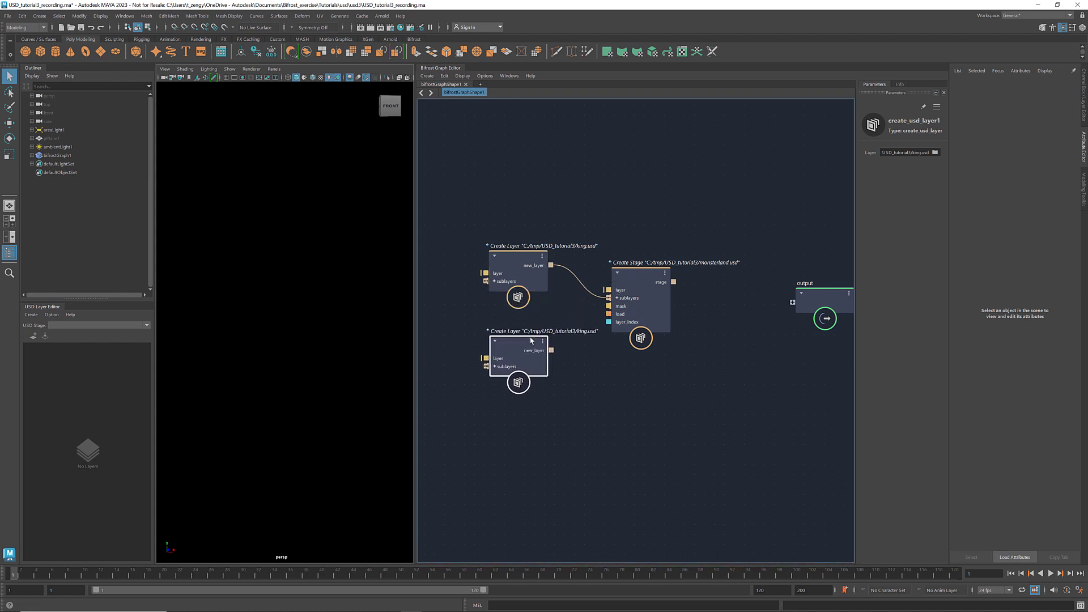
click(918, 153)
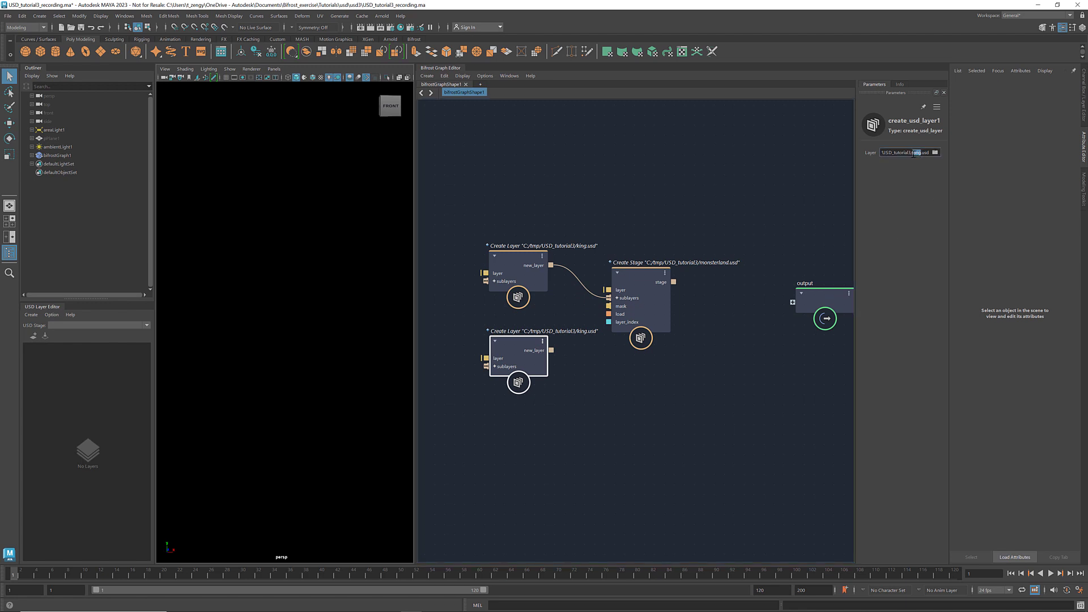
text(crowd)
key(Return)
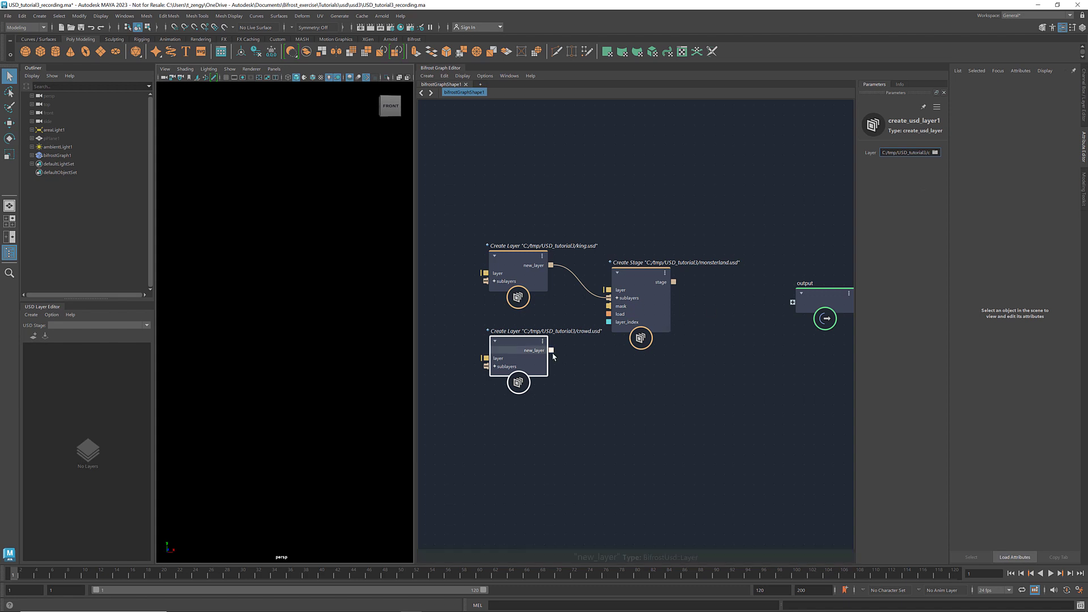
drag(551, 350, 608, 298)
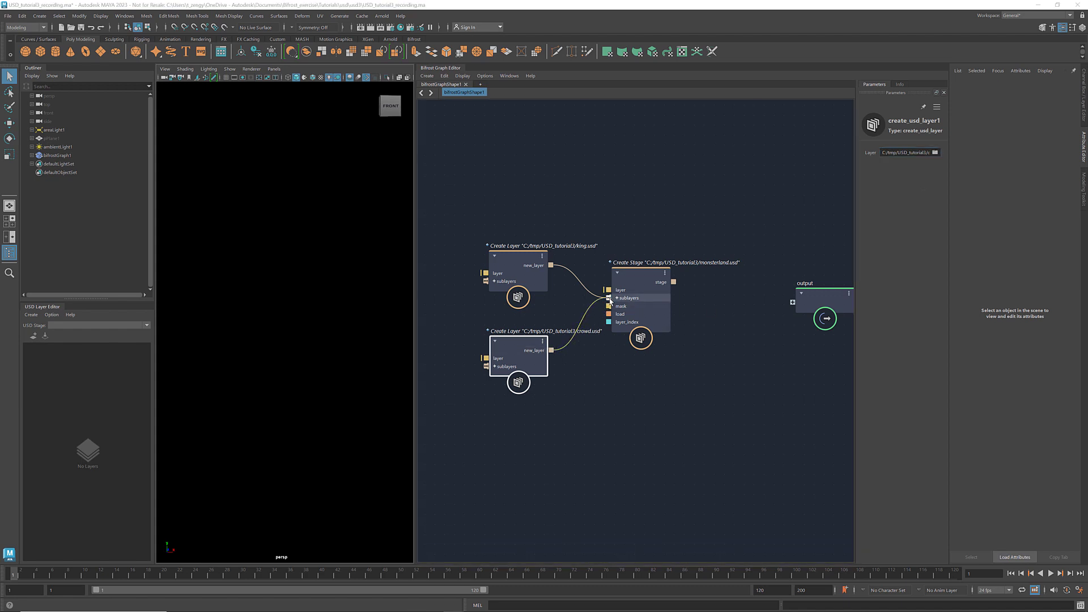
Insert an add_to_stage node between the Create Stage node and the output, wiring stage in and out_stage to the output node.
middle_drag(774, 343, 679, 317)
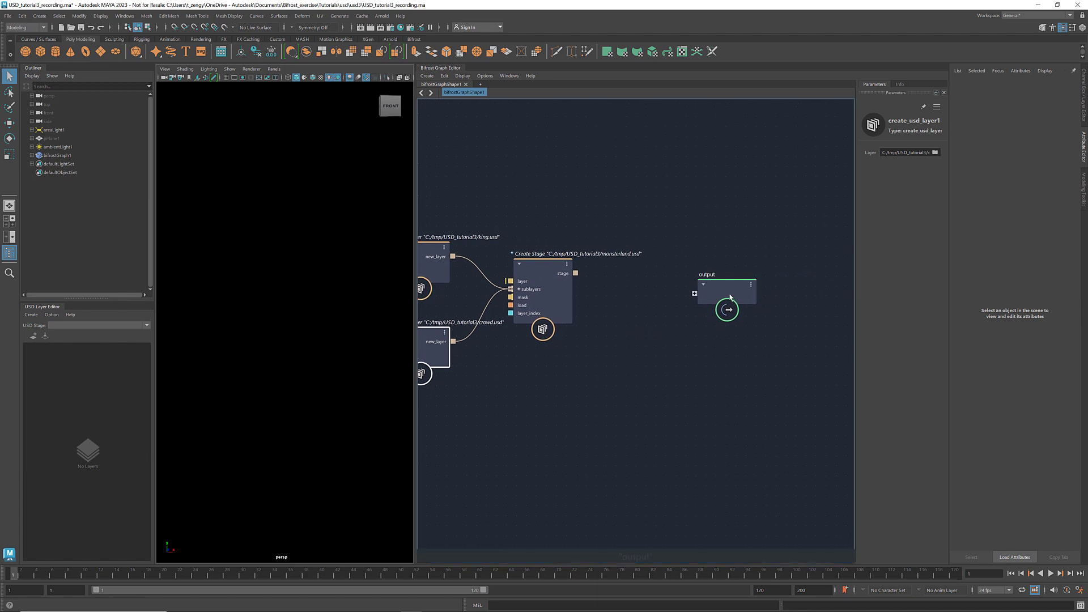
click(782, 290)
click(699, 291)
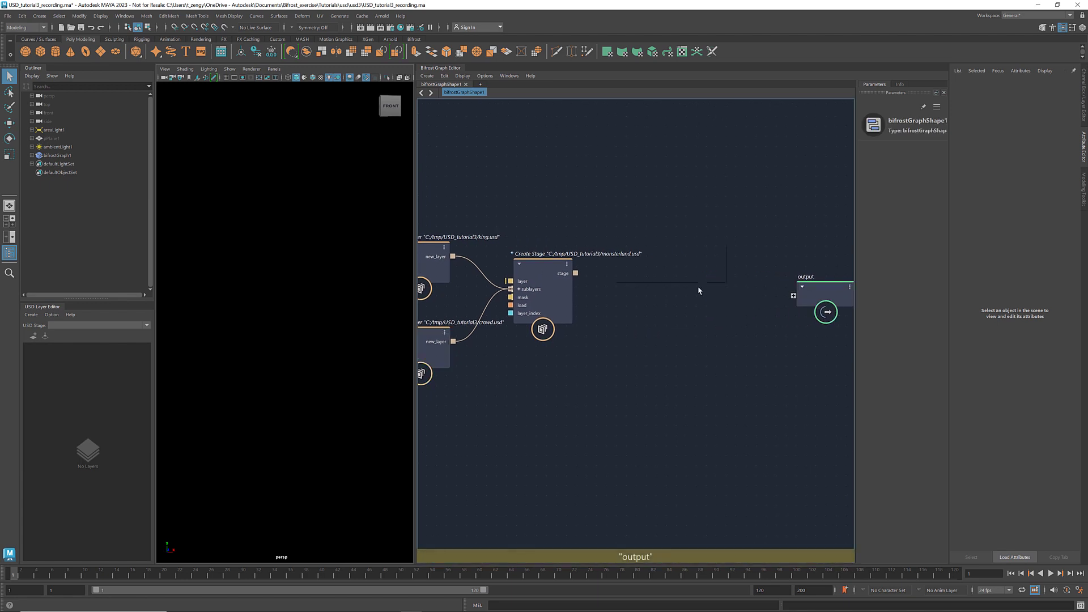
key(Tab)
text(add_to)
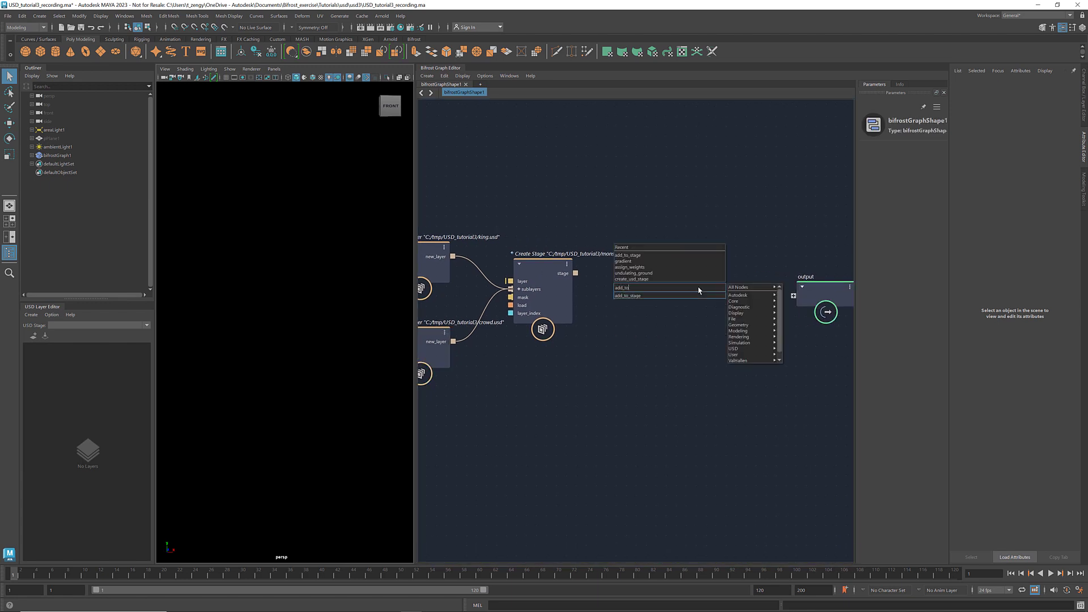
click(697, 295)
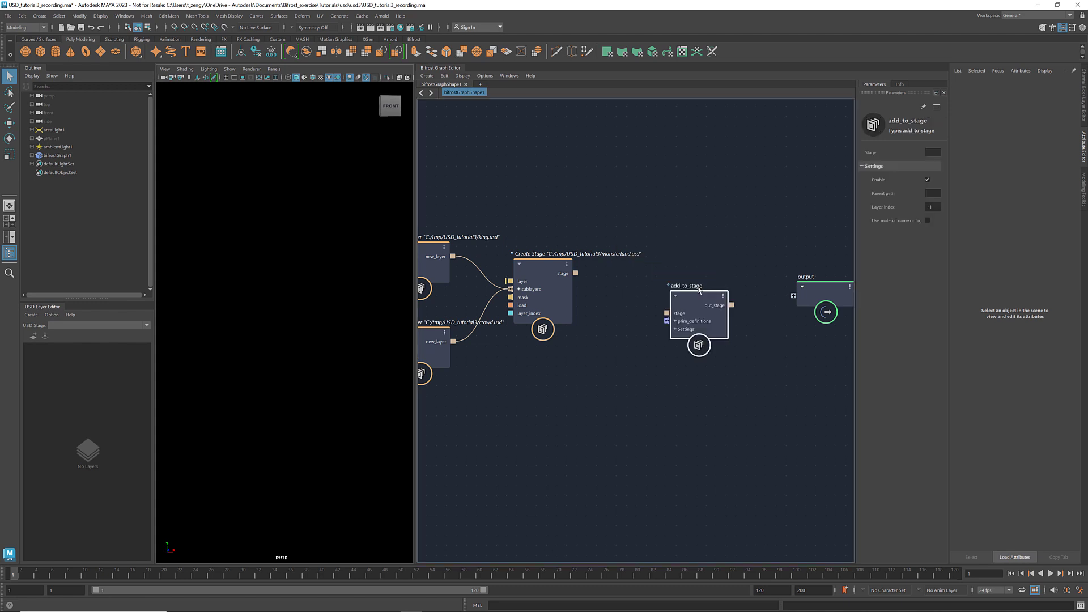
drag(697, 295, 694, 271)
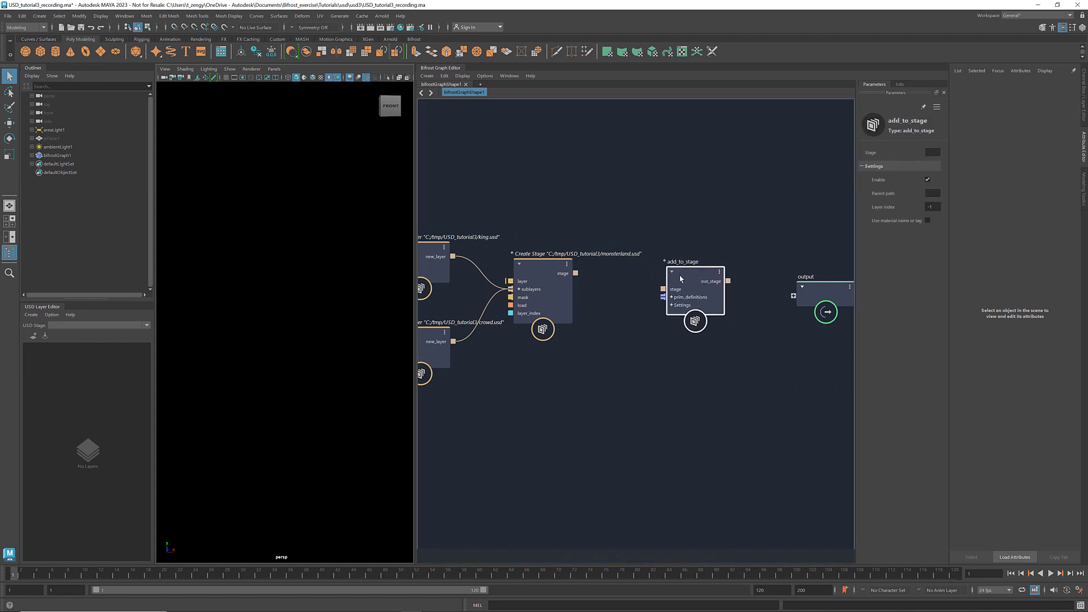
drag(575, 273, 664, 290)
drag(727, 281, 796, 297)
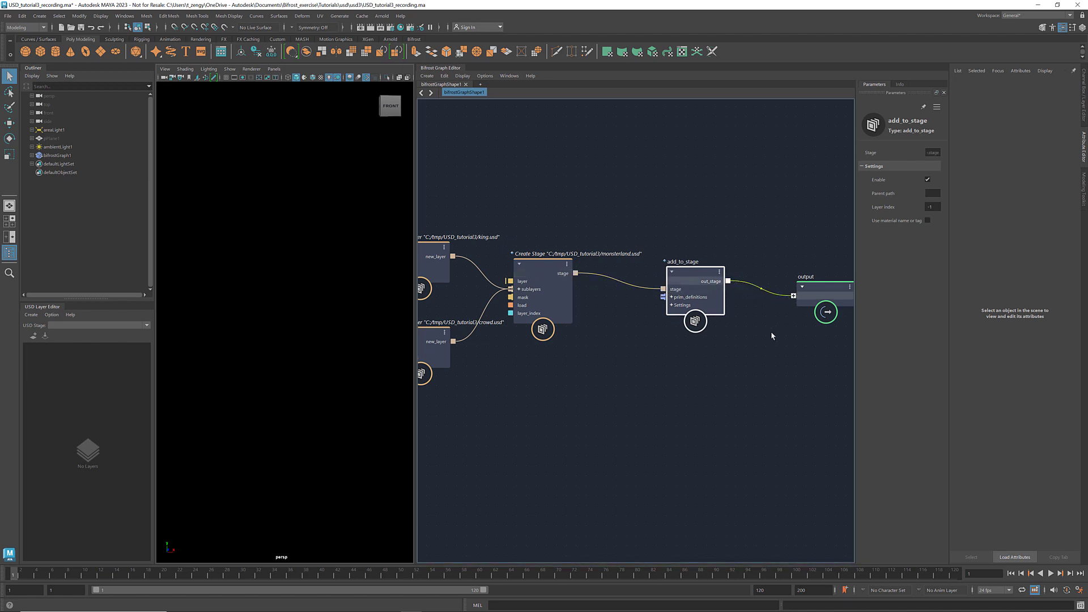
Make the mayaUsdProxy1 stage shareable and check its monsterland, king and crowd layers.
click(63, 163)
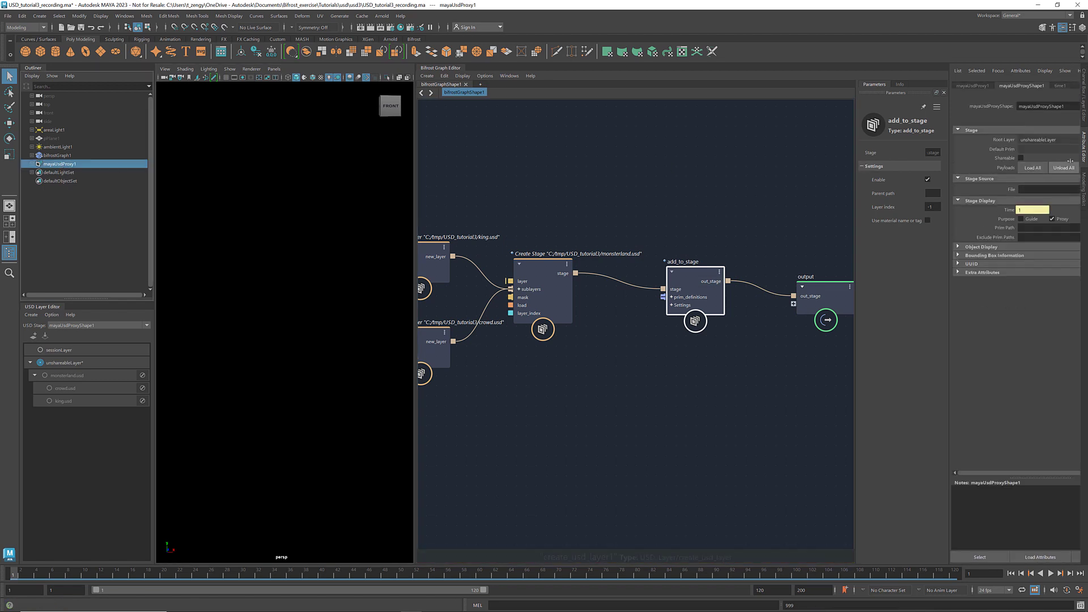
click(1021, 158)
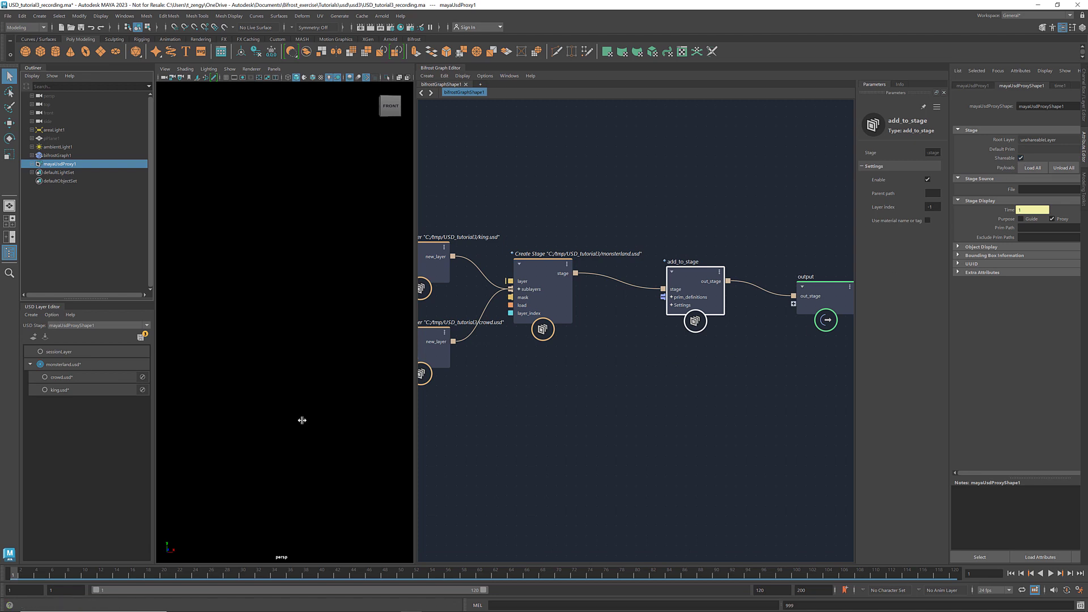
click(94, 366)
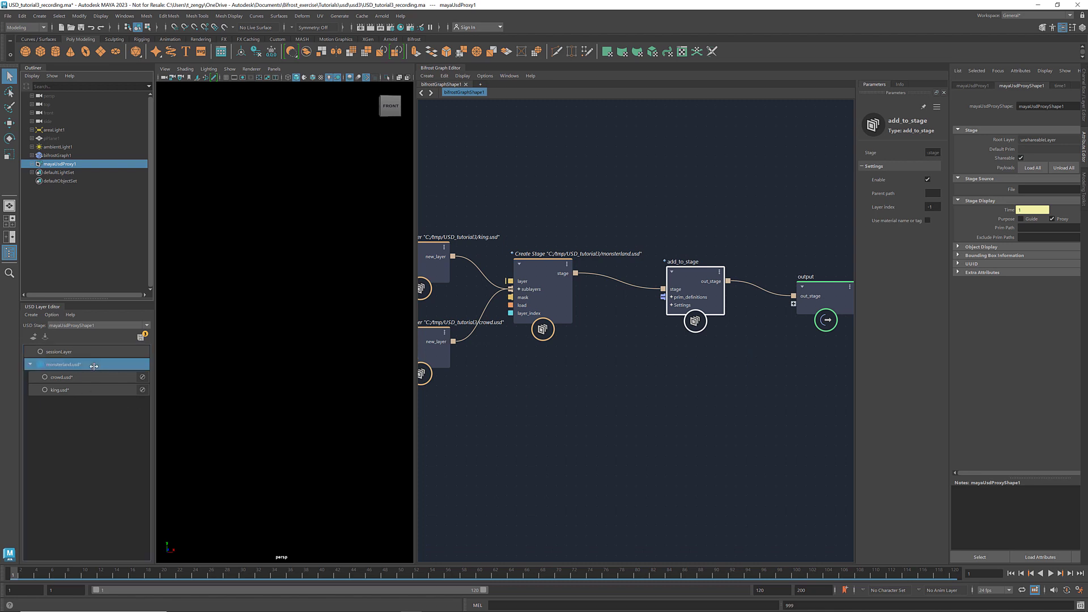
click(84, 390)
click(86, 378)
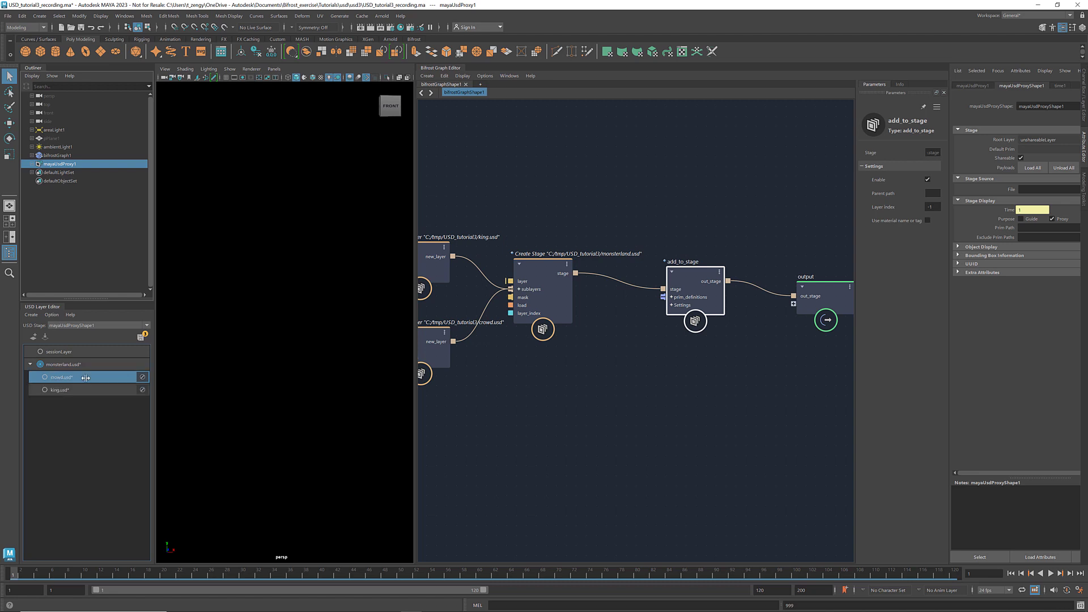
Add an open_usd_layer node to the graph and place it below the king and crowd Create Layer nodes.
click(503, 440)
key(a)
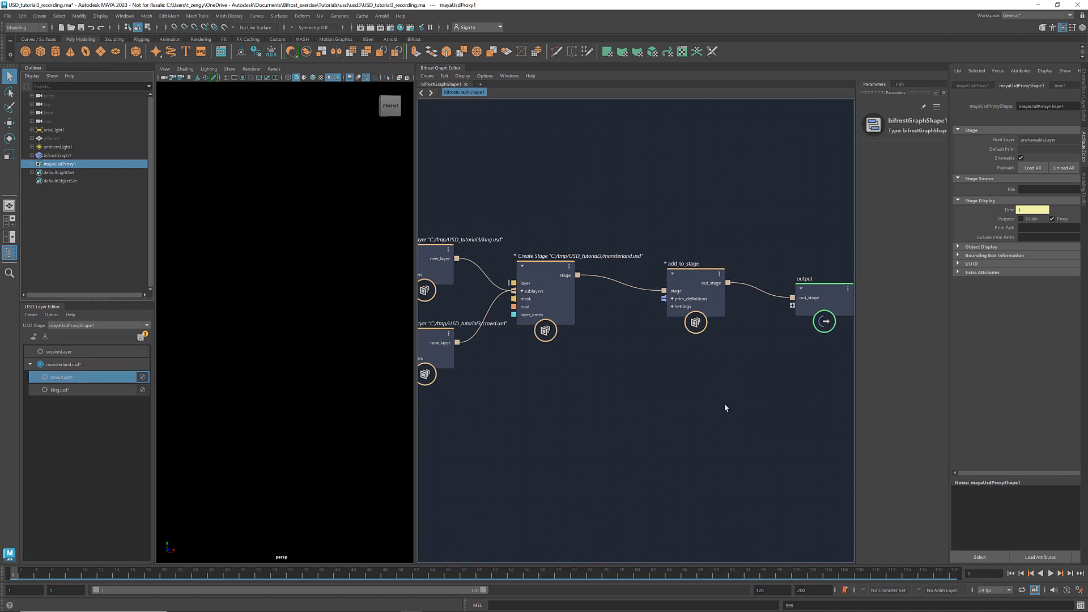
scroll(547, 427, up, 2)
alt+middle_drag(583, 449, 553, 398)
scroll(553, 398, down, 1)
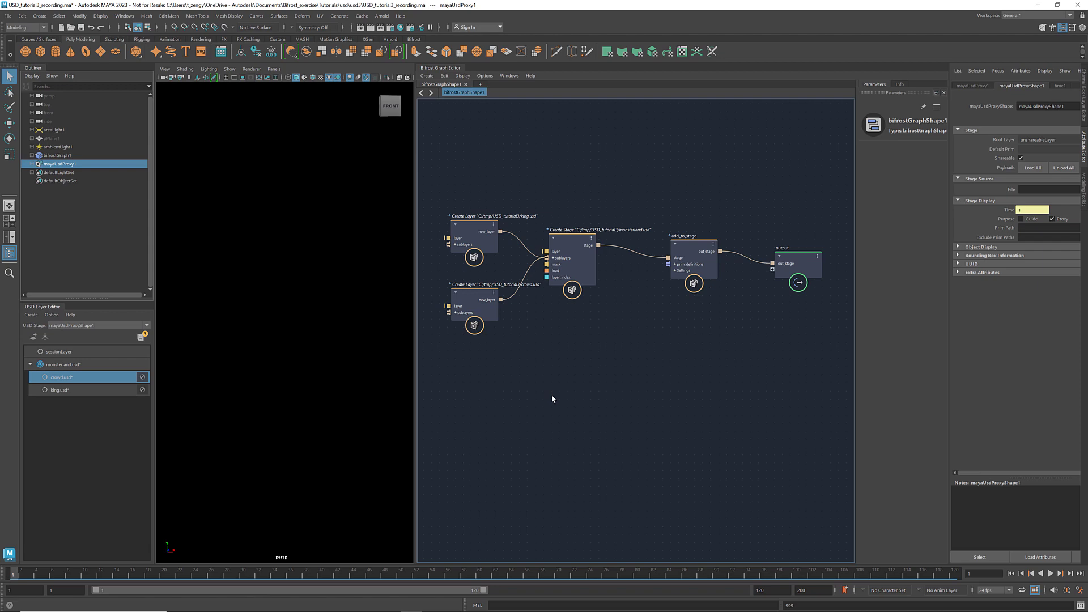
key(Tab)
text(open_)
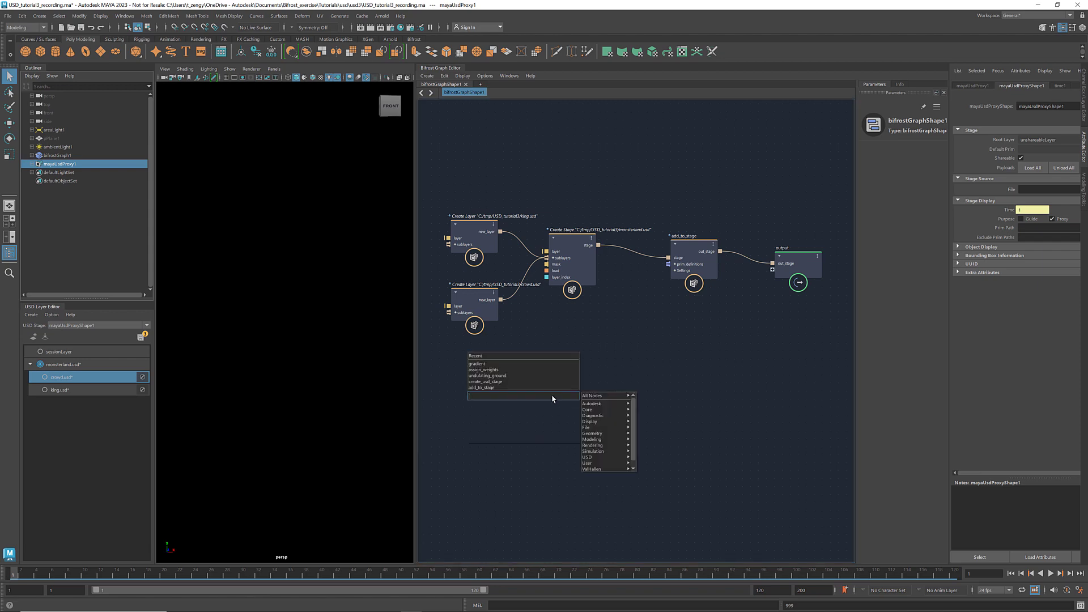
text(usd_)
key(Down)
key(Return)
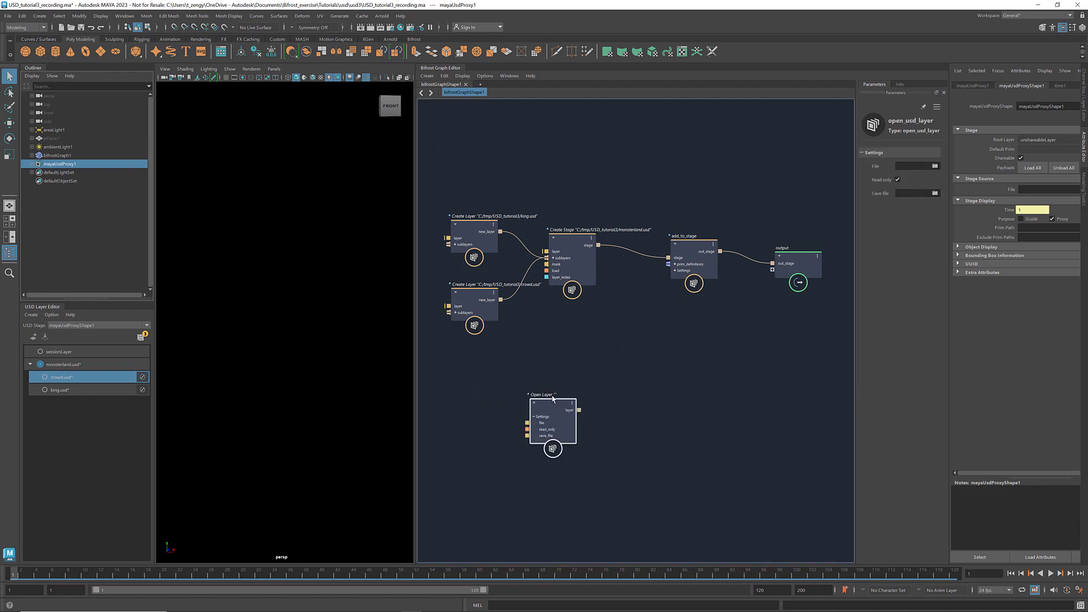
drag(553, 398, 477, 405)
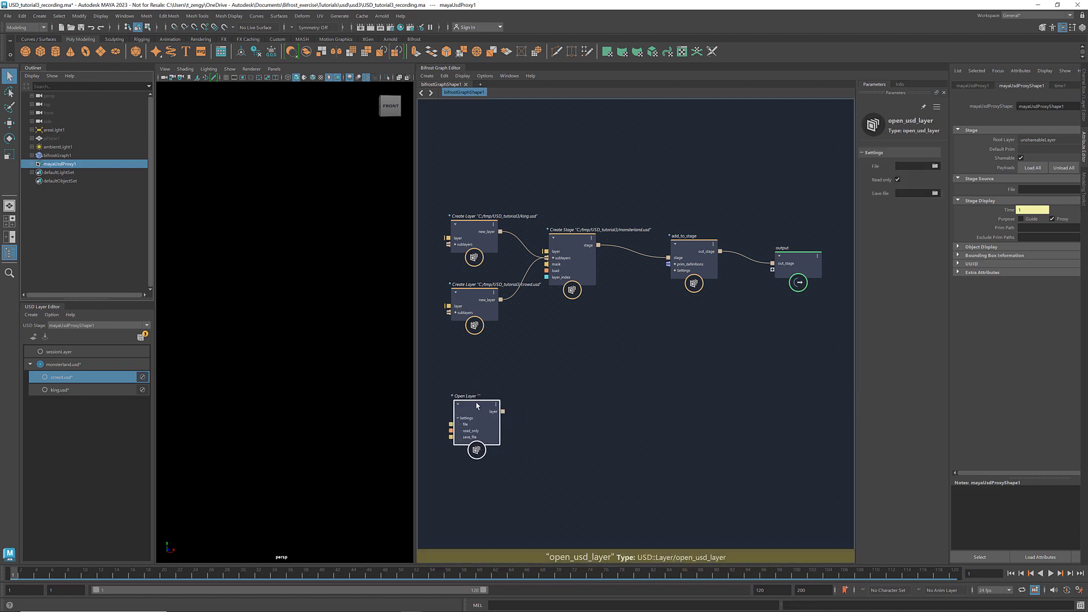
Set the Open Layer node's file to monster.usd from C:/tmp/USD_tutorial1.
click(935, 166)
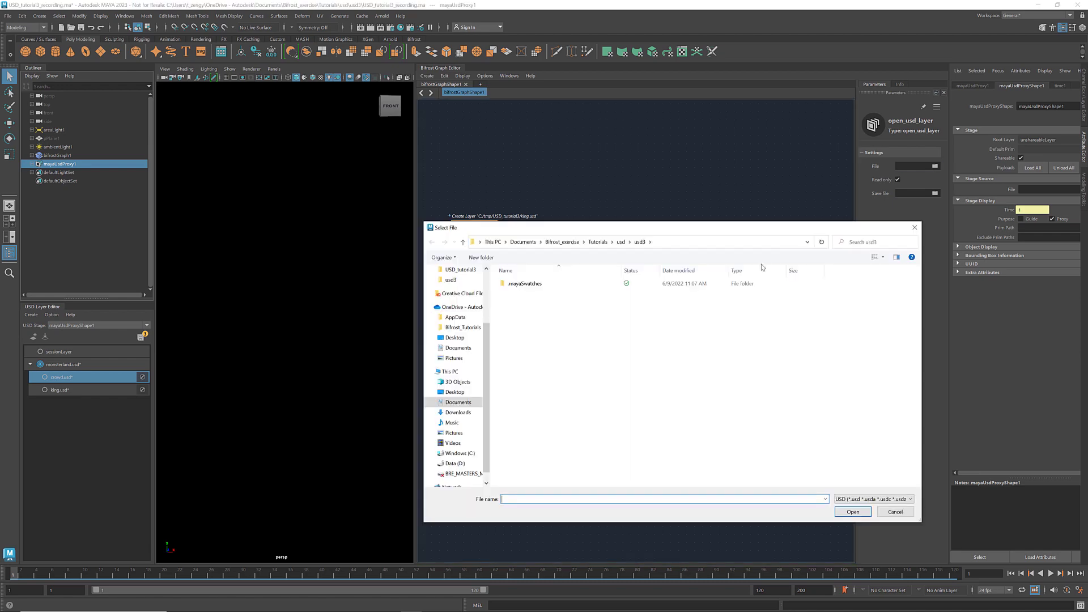
click(460, 453)
double_click(526, 331)
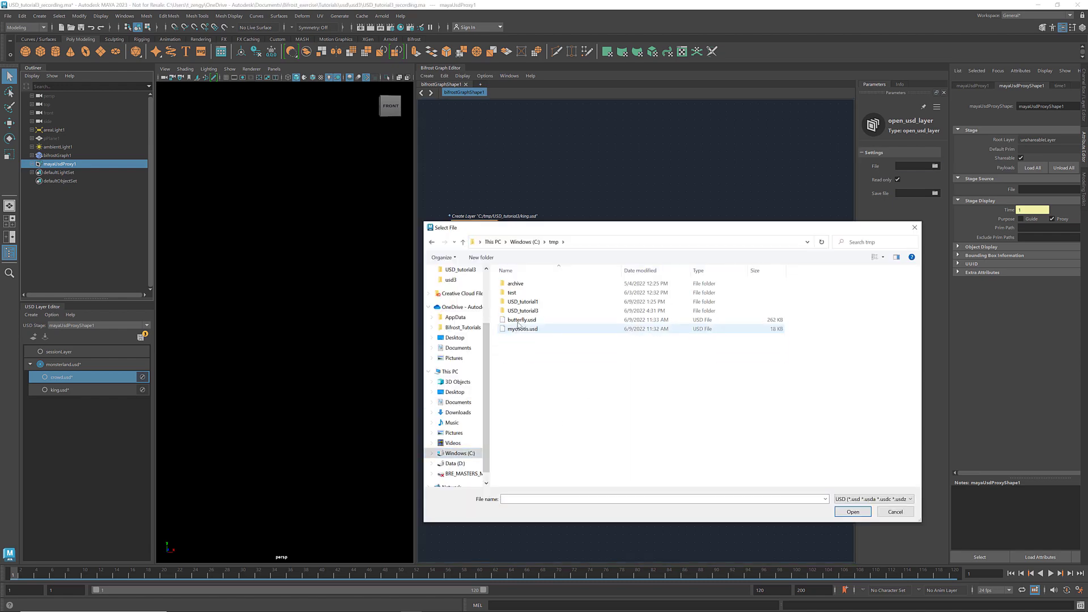
double_click(524, 303)
click(526, 285)
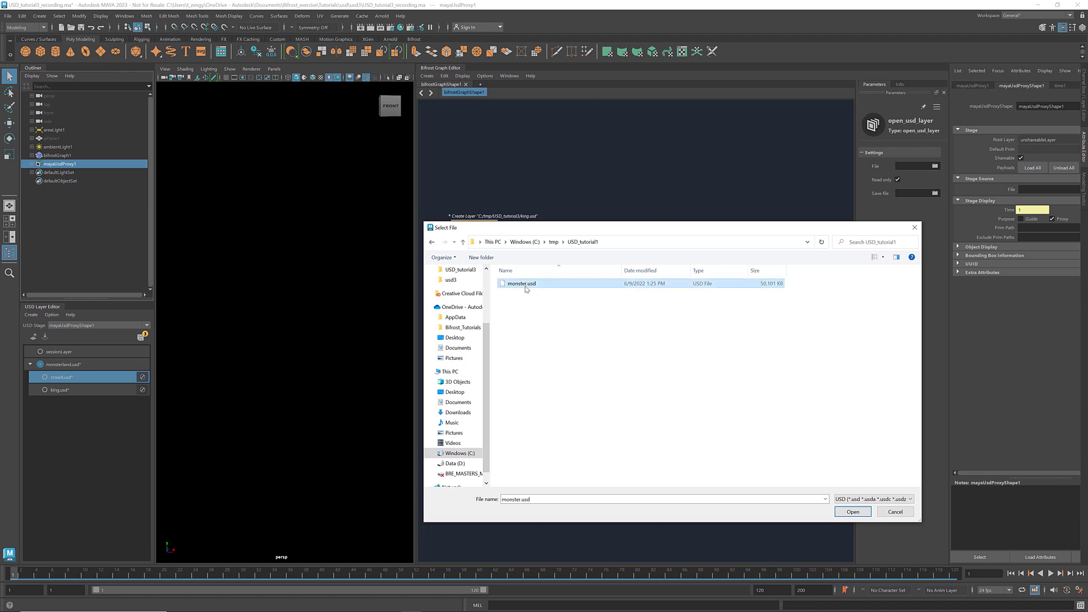
click(855, 512)
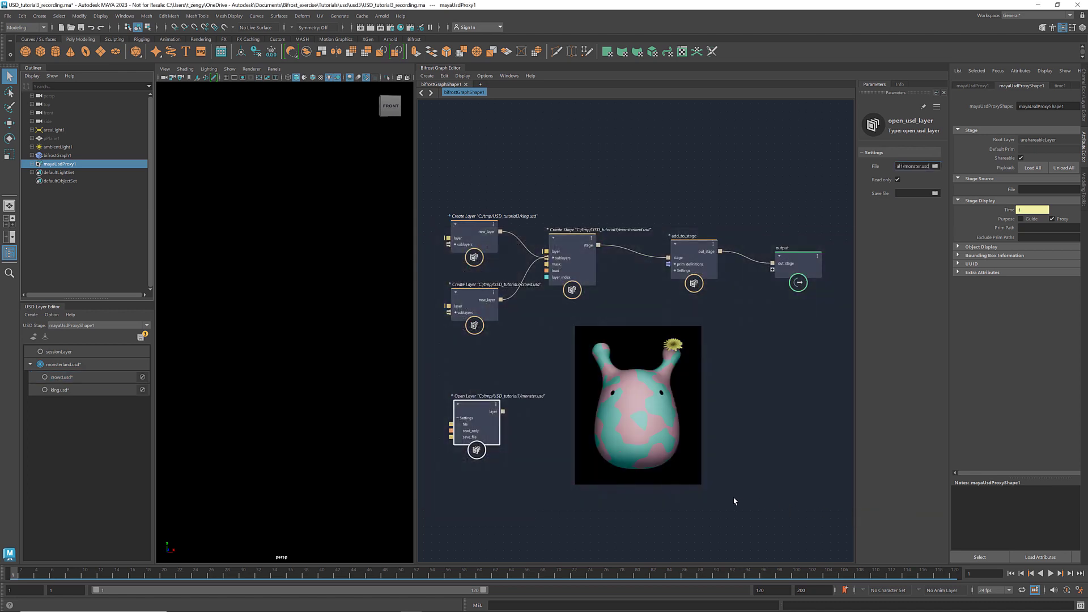
Add a define_usd_prim node beside the Open Layer node, leaving a gap between them.
click(638, 405)
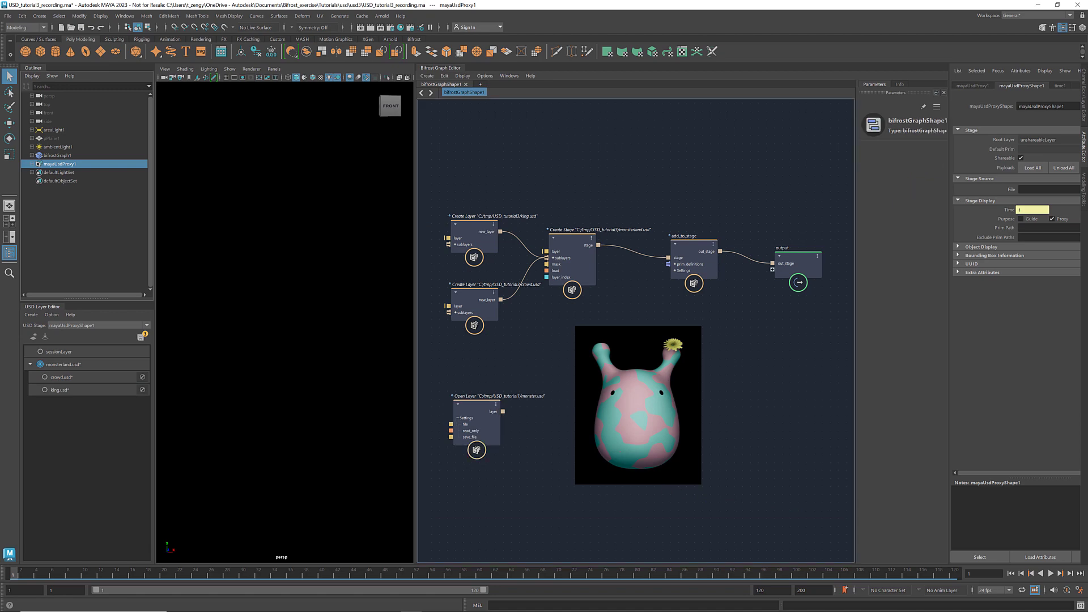
key(Tab)
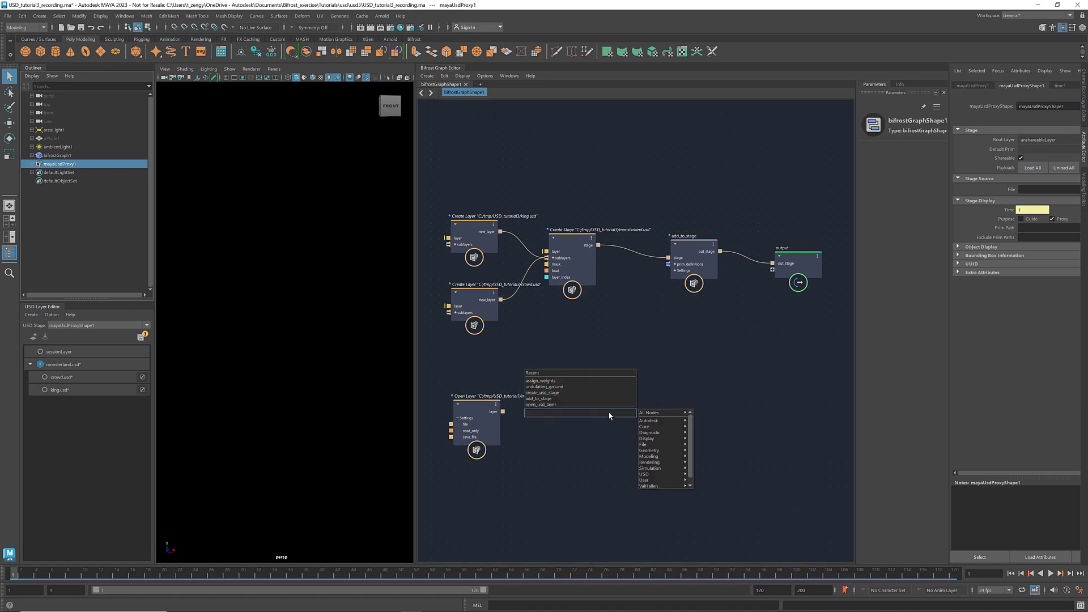
text(define_us)
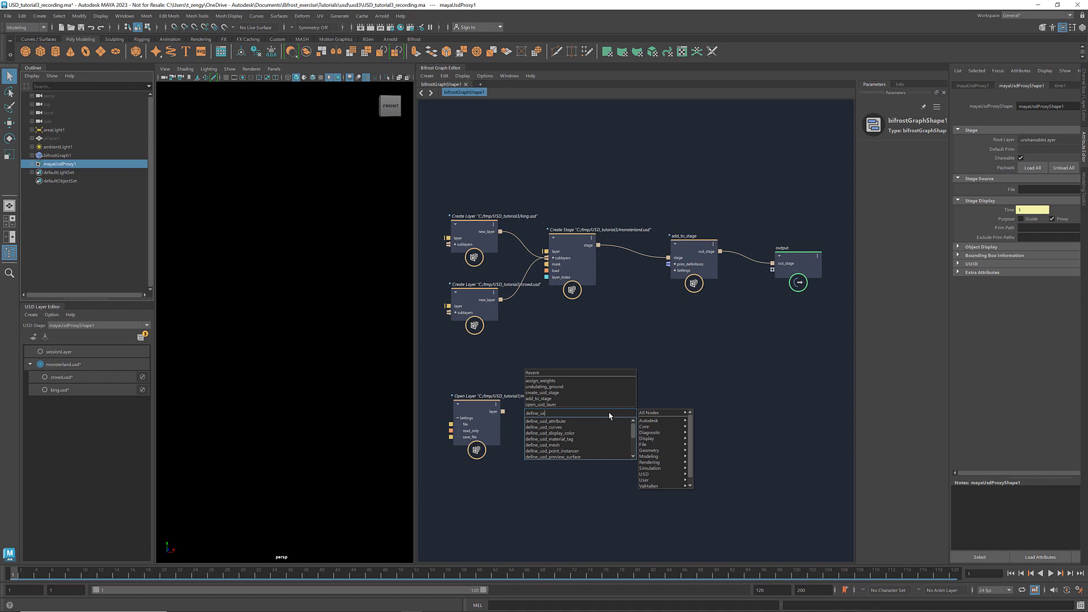
text(d_prim)
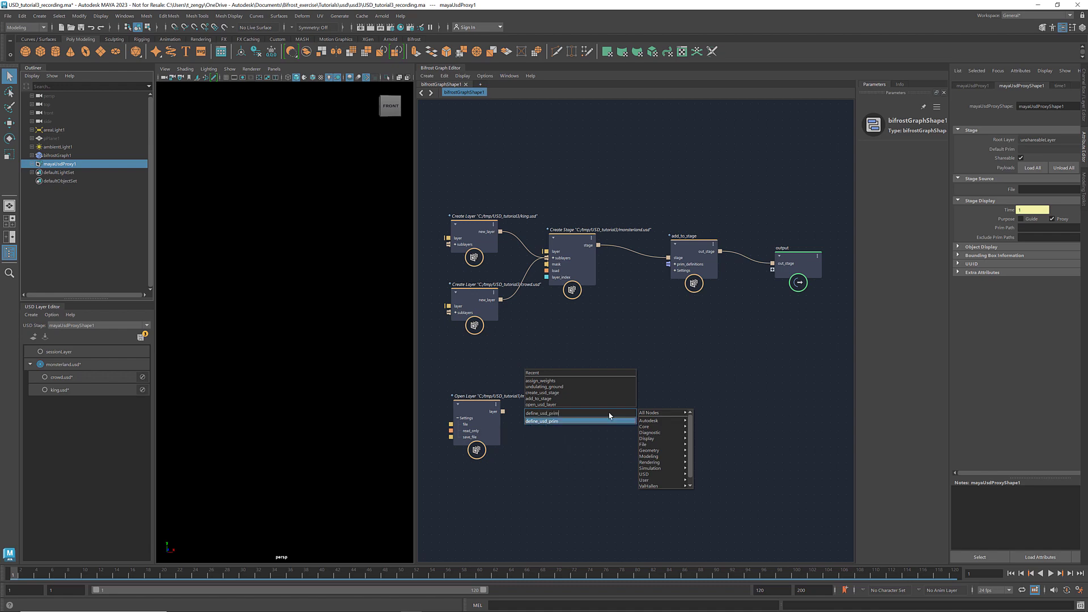
click(610, 421)
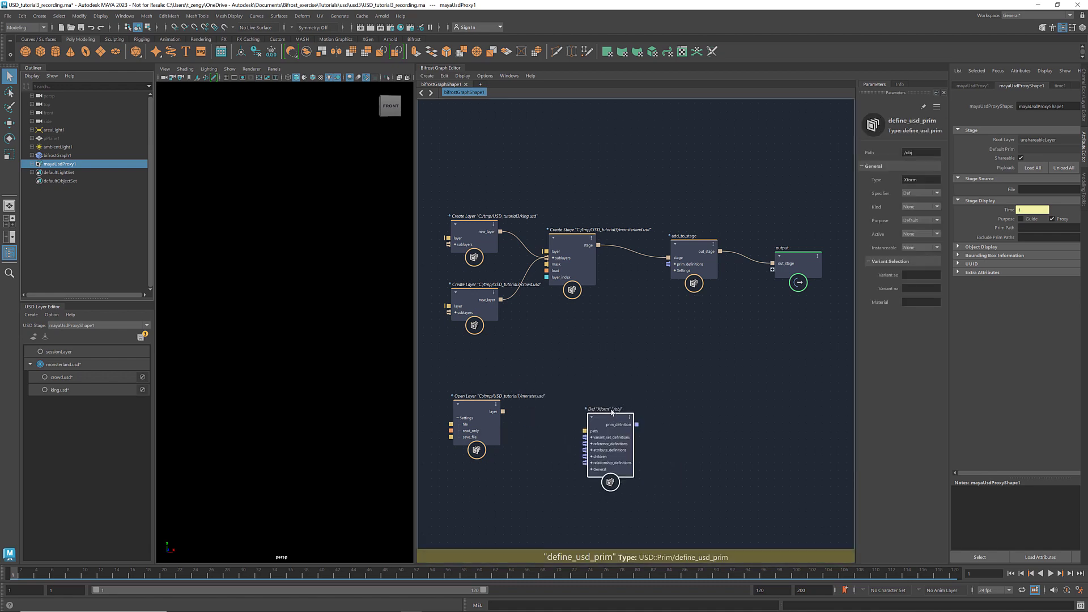
drag(609, 420, 616, 401)
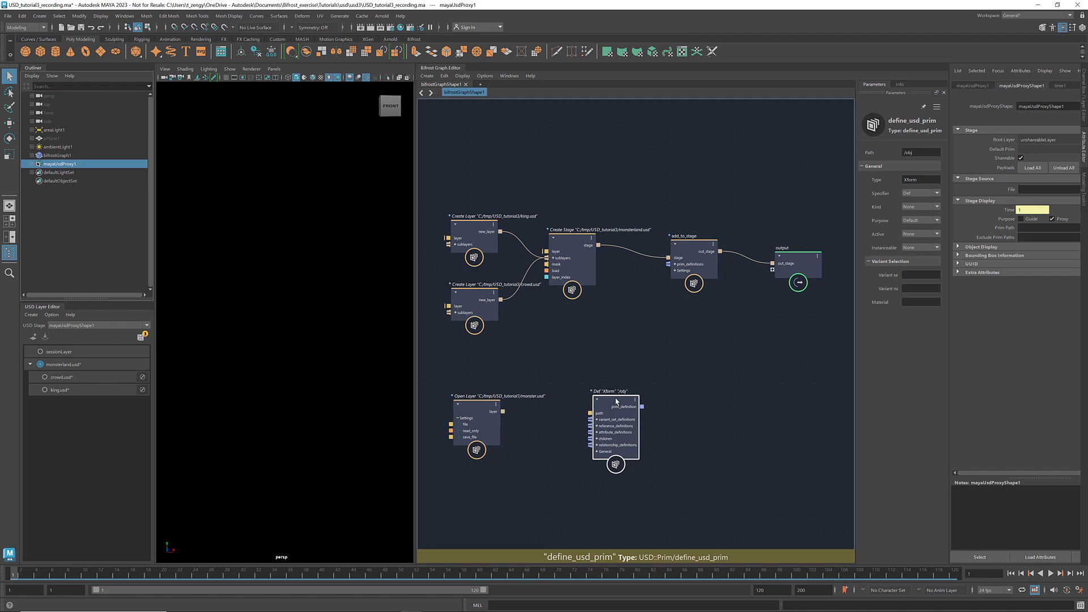
Set the new prim's path to /king and clear its type.
click(913, 152)
text(king)
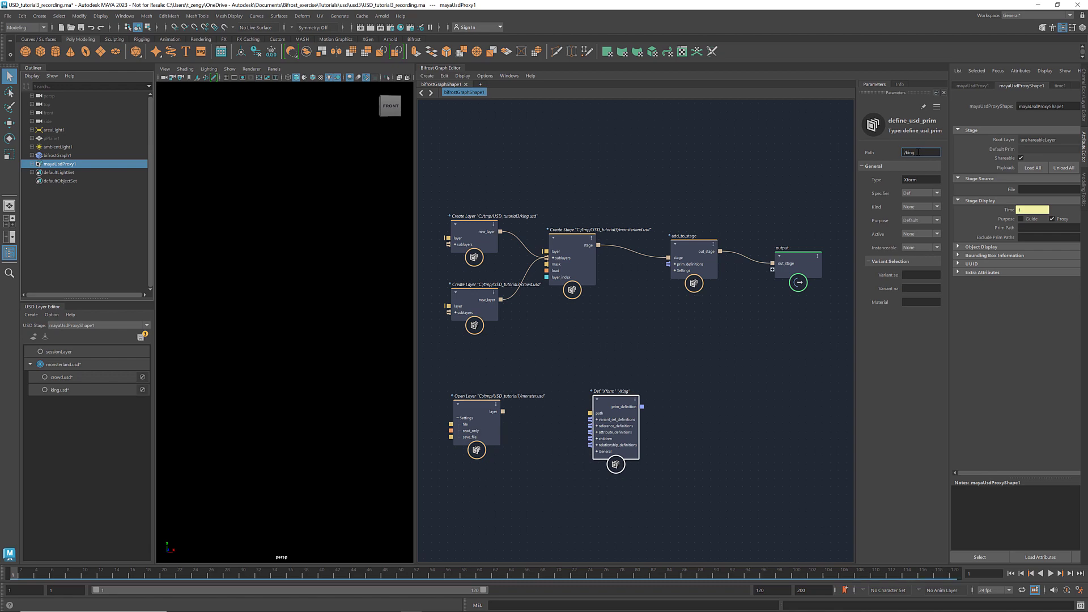
drag(917, 179, 896, 180)
key(BackSpace)
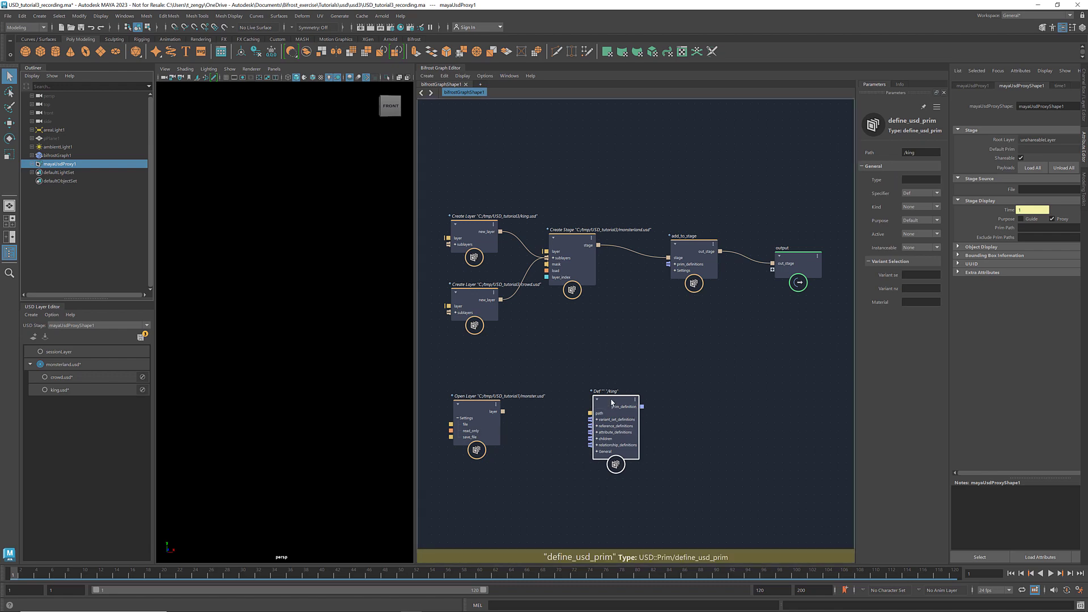
Create a define_usd_reference node on the king prim's reference_definitions and connect the monster Open Layer node's layer output to its layer input.
drag(612, 403, 655, 394)
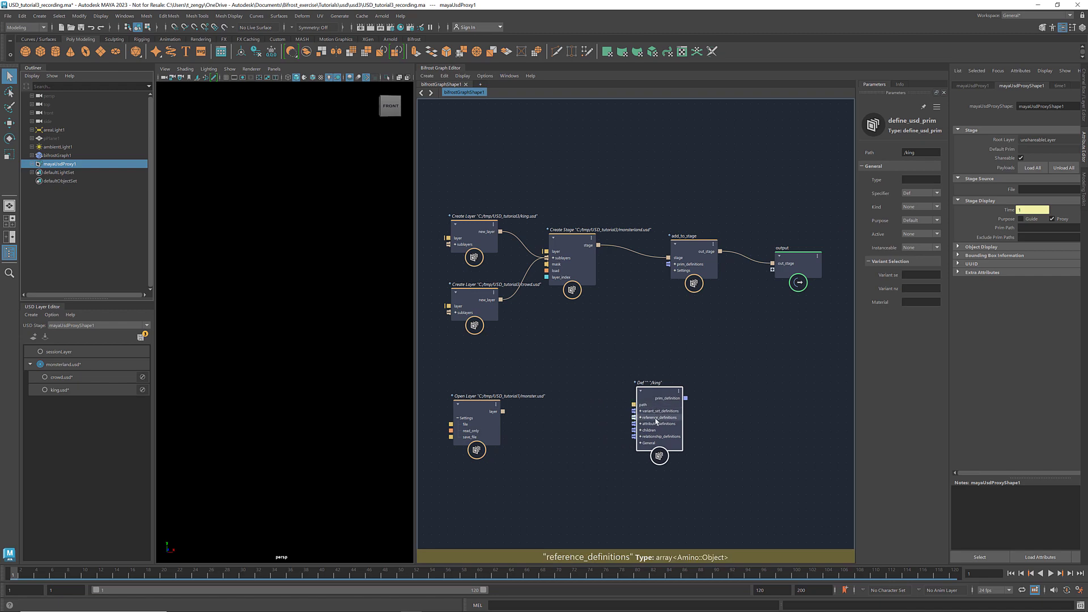
right_click(657, 418)
mouse_move(692, 455)
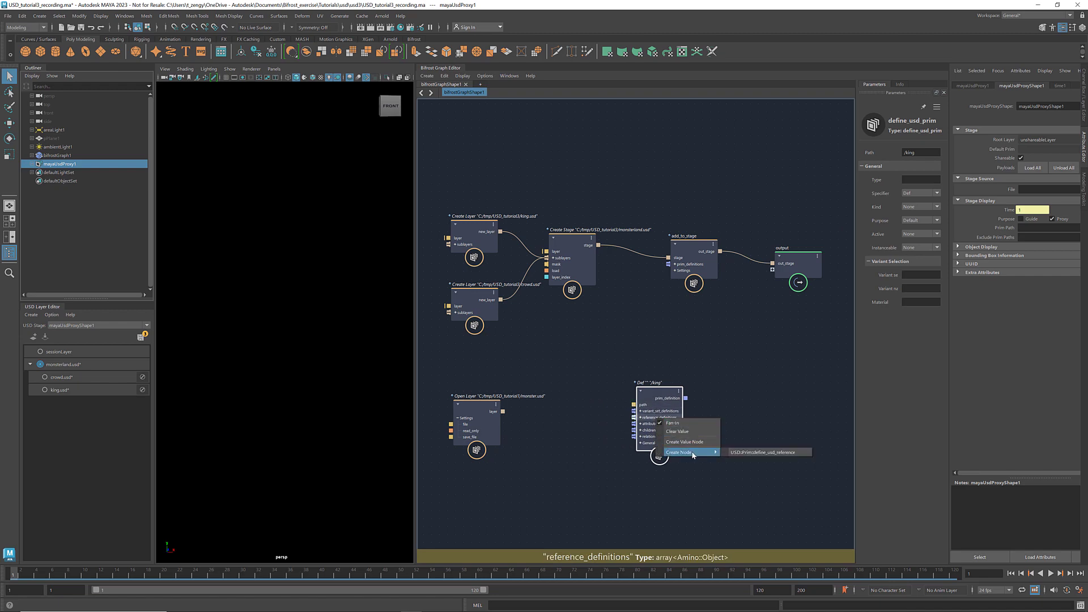
click(754, 454)
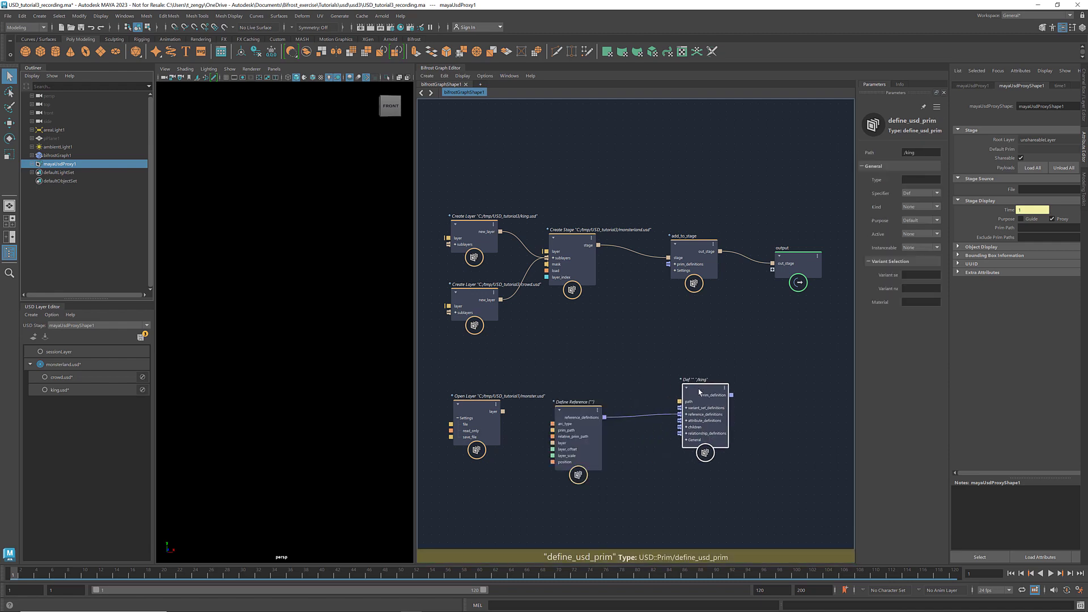
drag(589, 418, 624, 408)
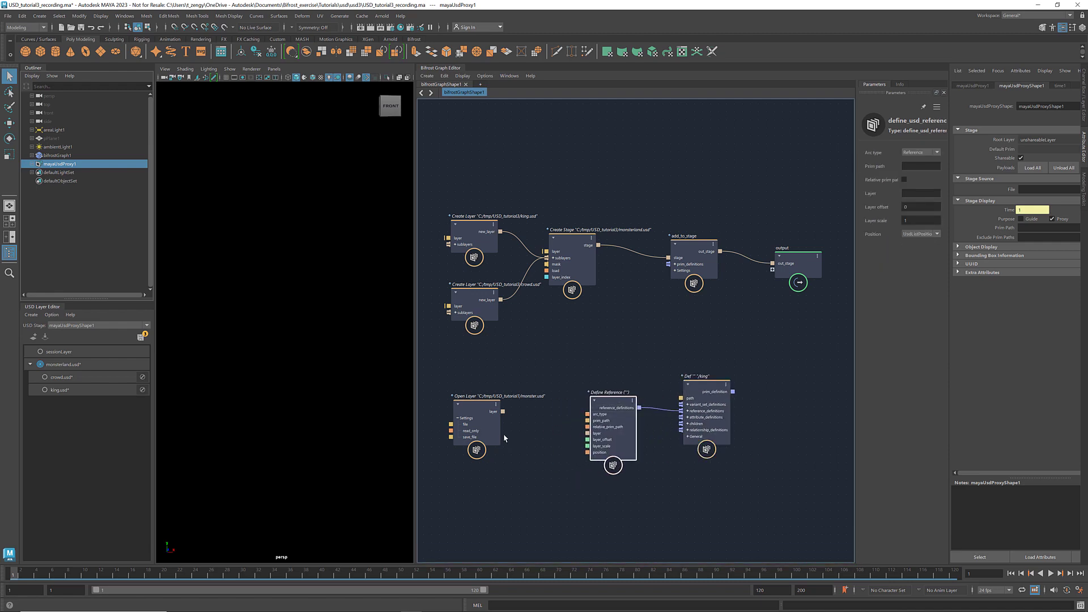
drag(503, 412, 598, 401)
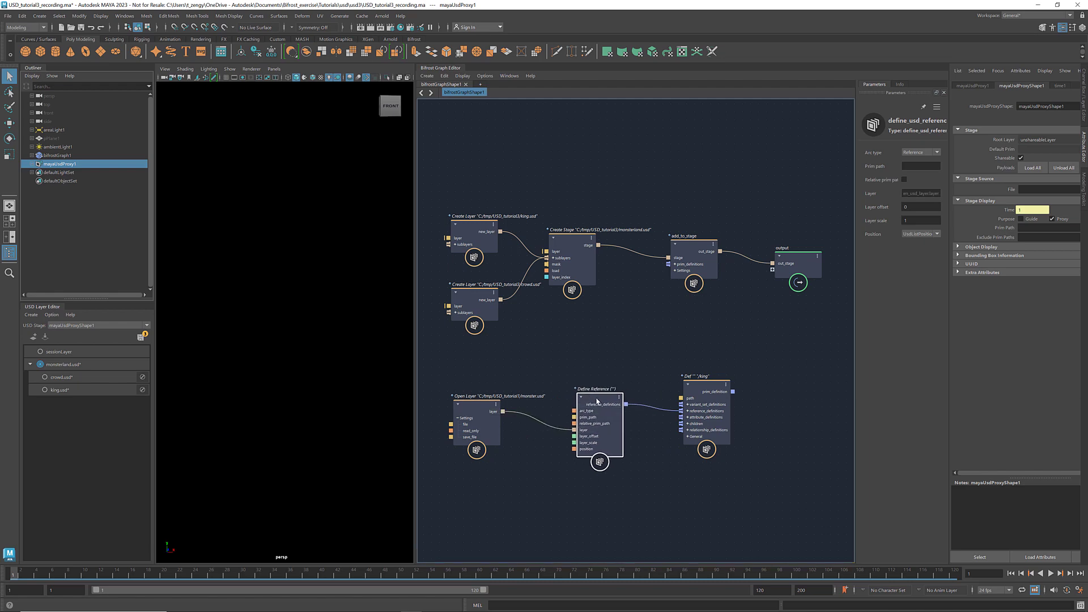
Move the add_to_stage and output nodes together farther away from the Create Stage node.
click(805, 394)
middle_drag(801, 386, 715, 387)
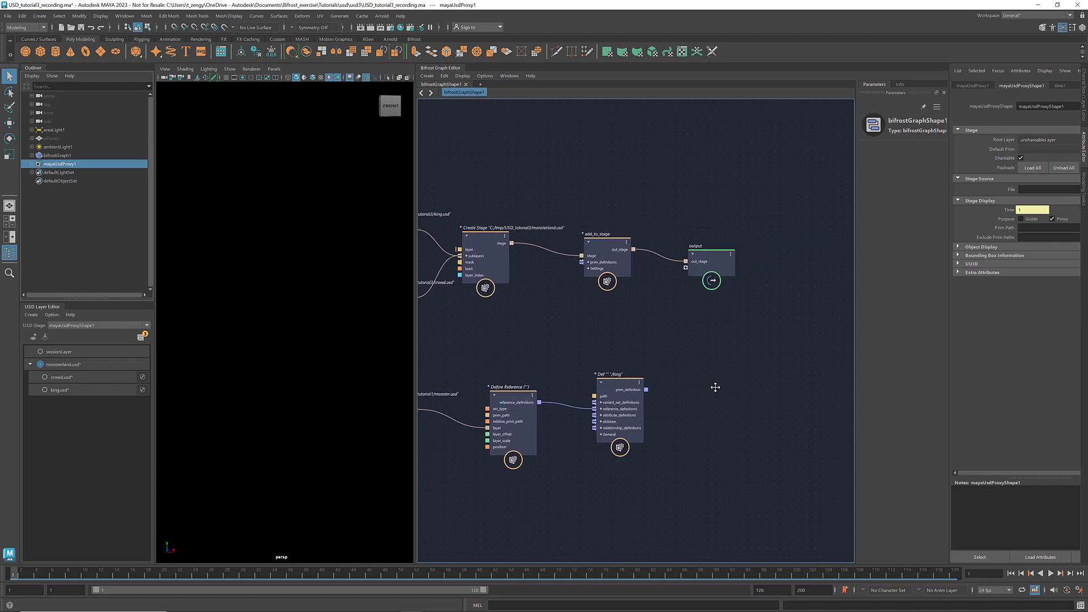
drag(756, 221, 566, 321)
drag(606, 243, 715, 250)
click(726, 304)
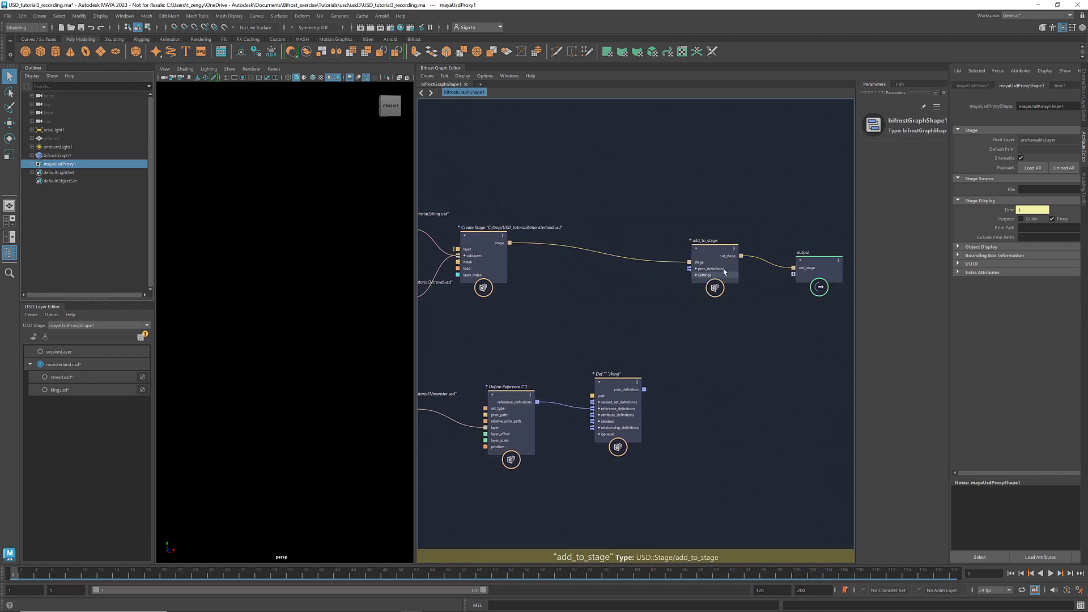
Set the add_to_stage node's layer index to 0 and connect the king prim_definition to its prim_definitions.
click(723, 272)
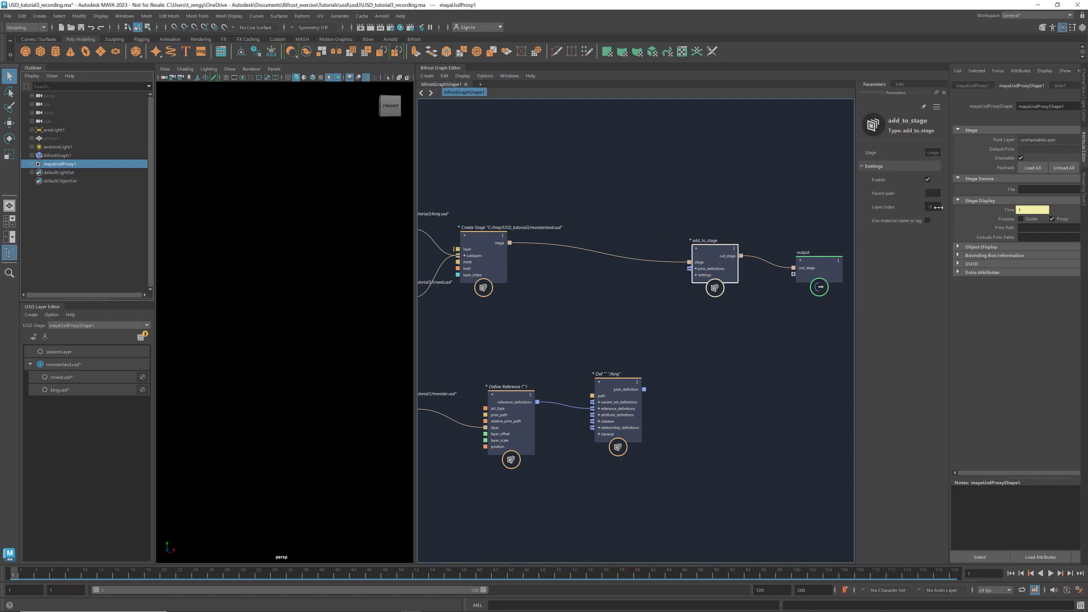
click(934, 207)
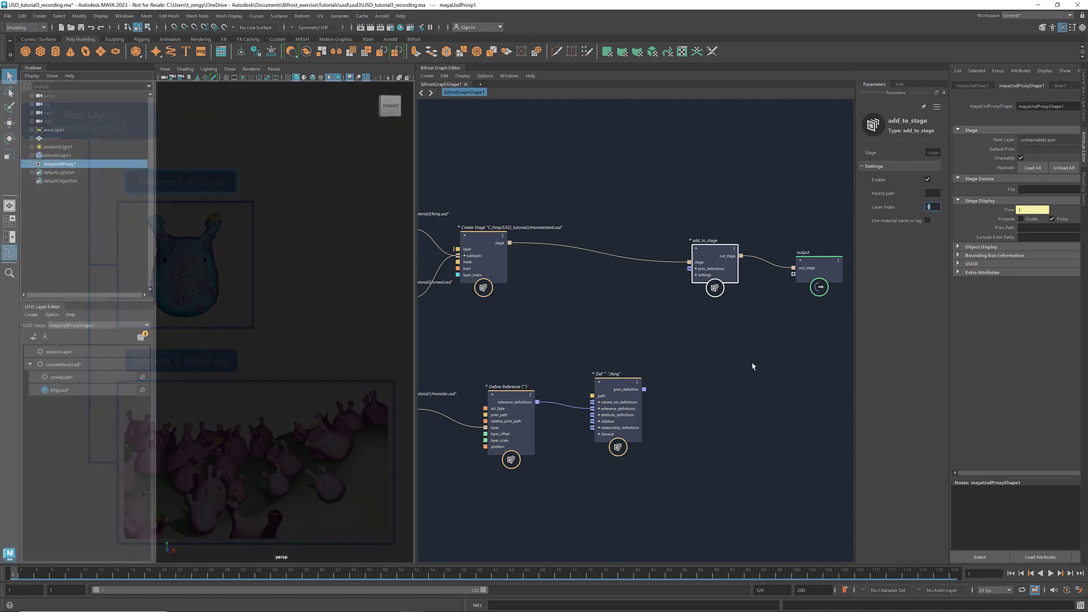
drag(645, 389, 689, 269)
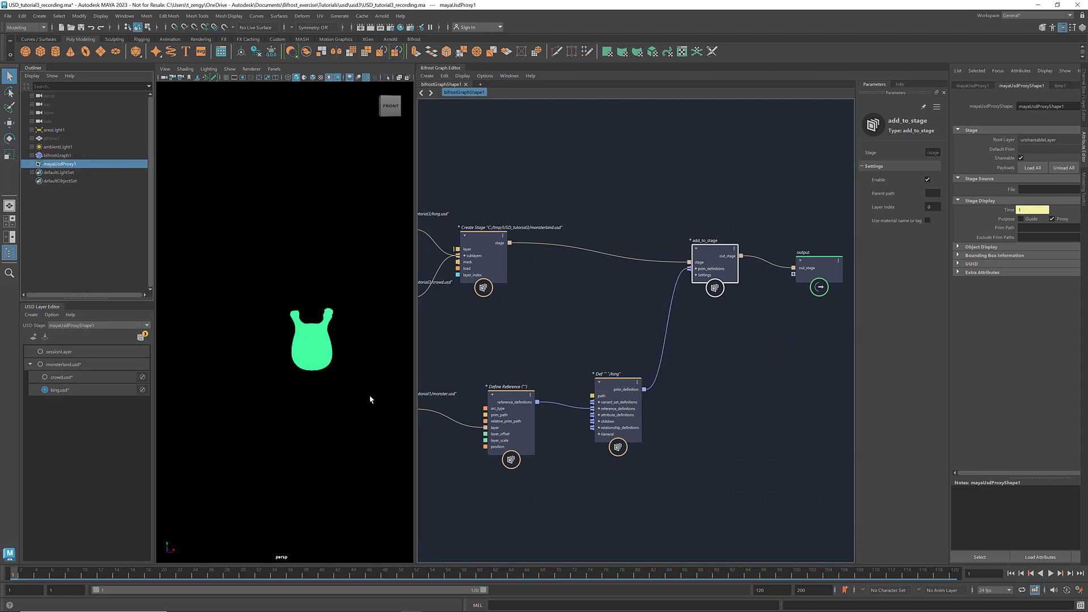
click(352, 397)
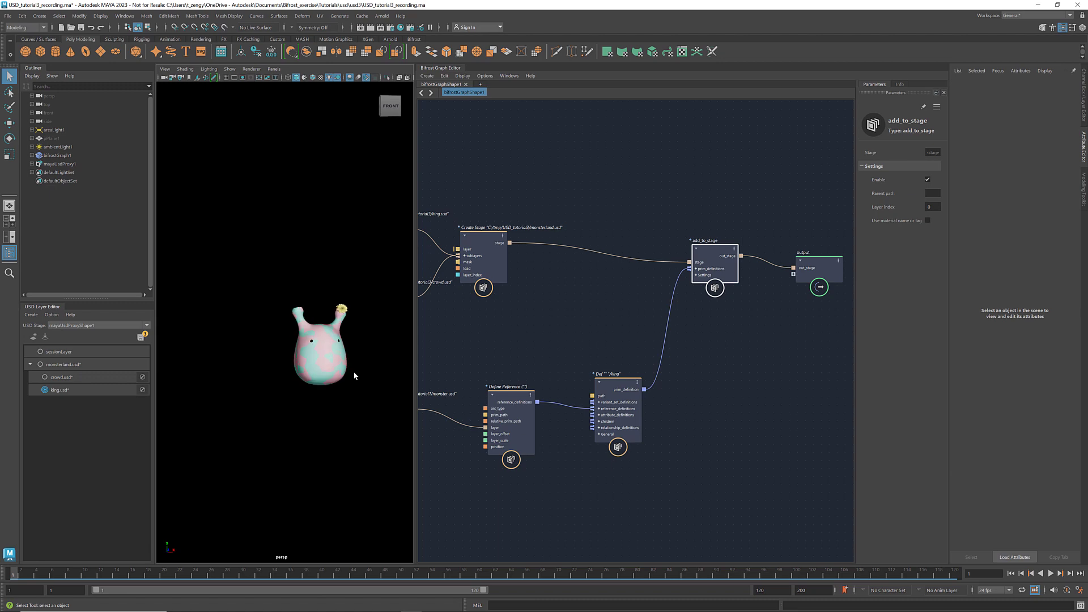
scroll(358, 372, up, 2)
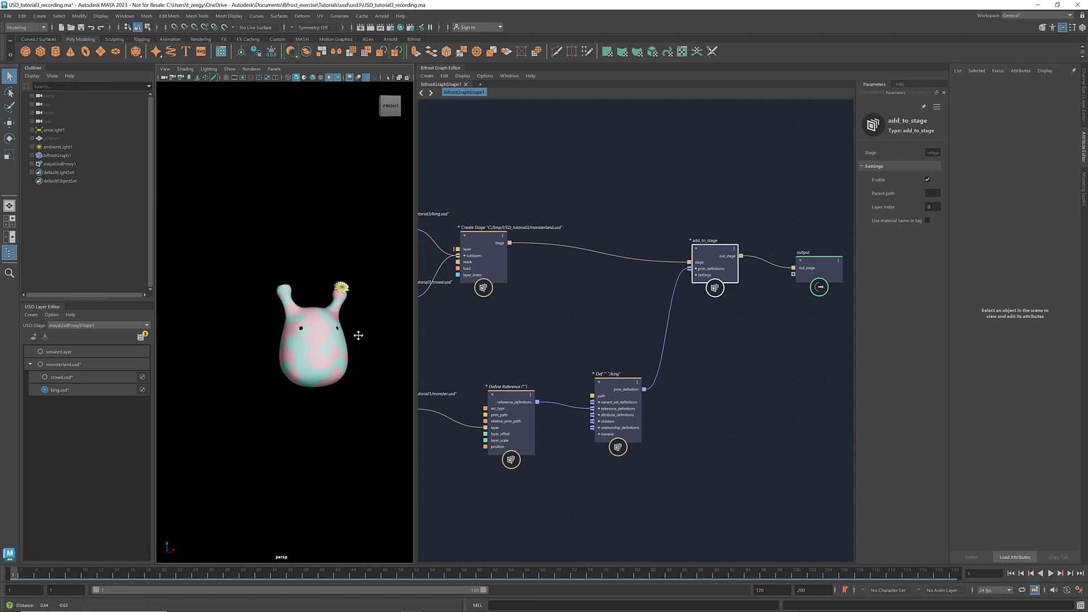
alt+drag(358, 334, 339, 329)
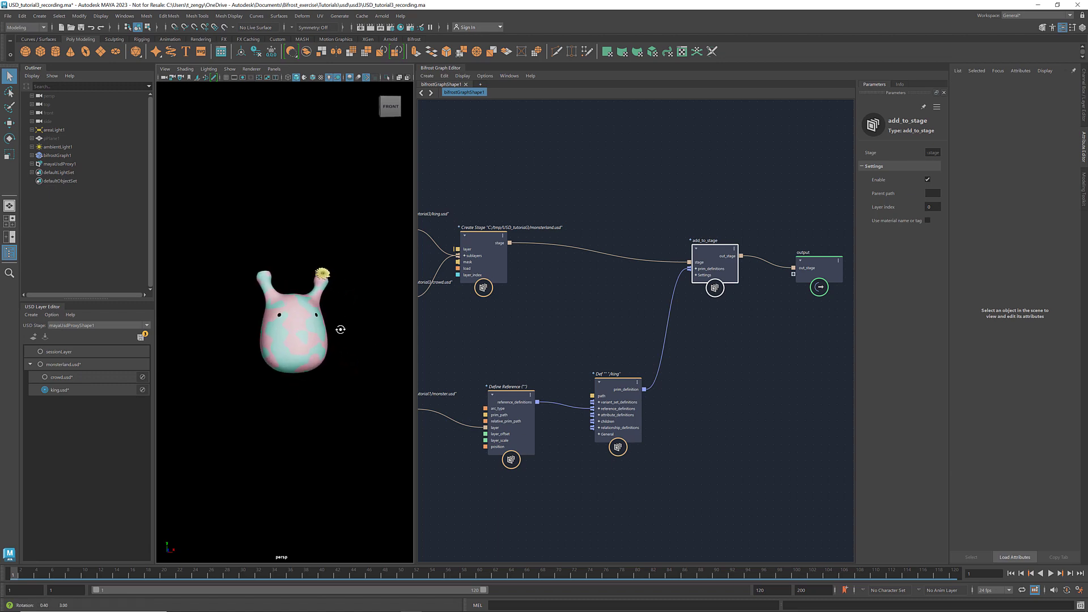
Print the king.usd layer to the Script Editor and examine its monster reference, closing the editor when done.
right_click(82, 390)
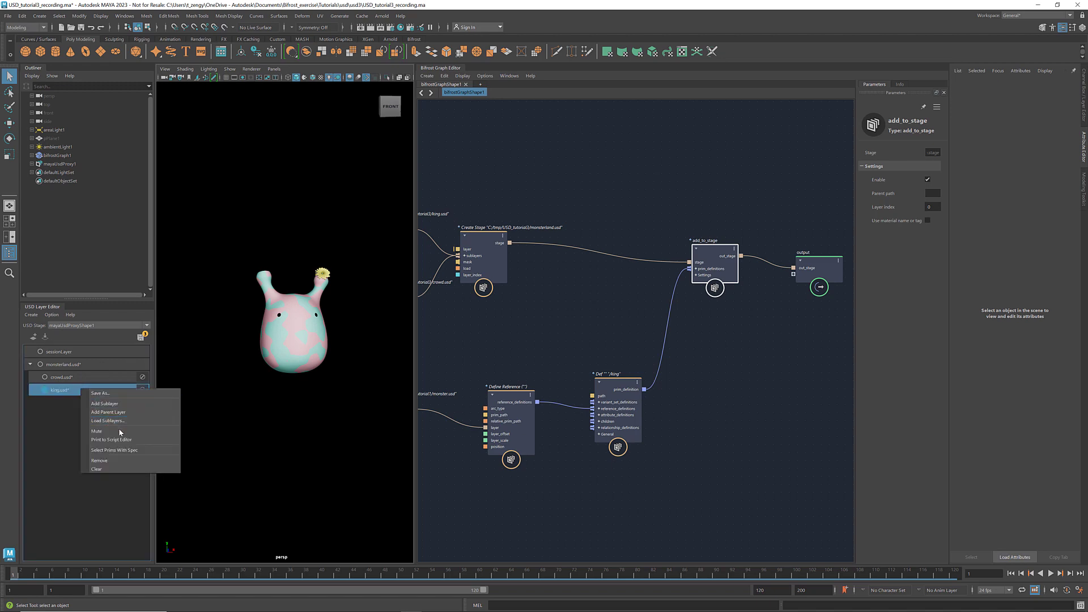
click(128, 439)
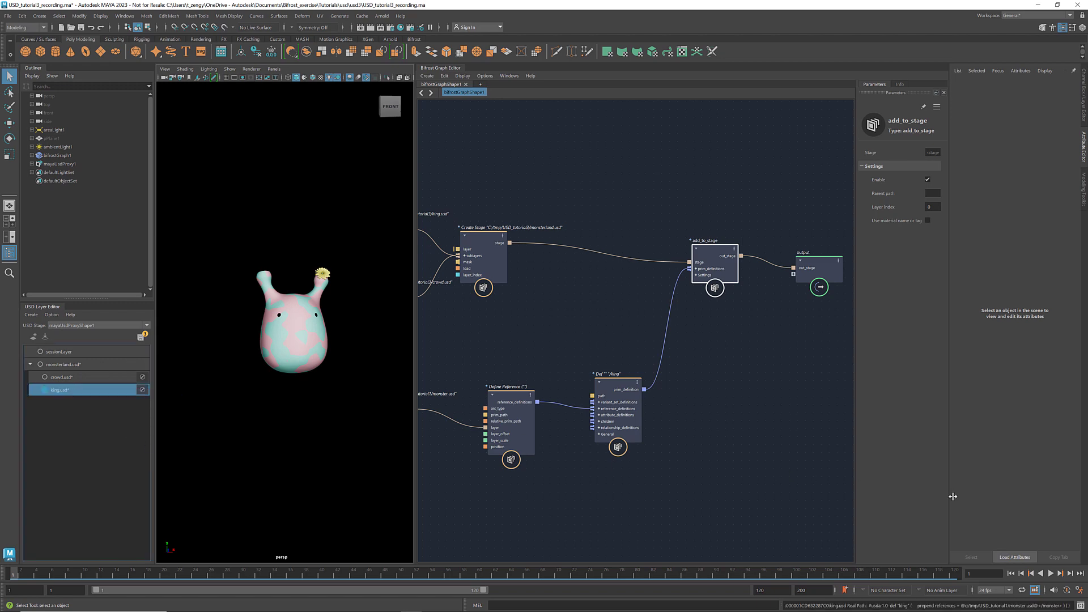
click(1080, 605)
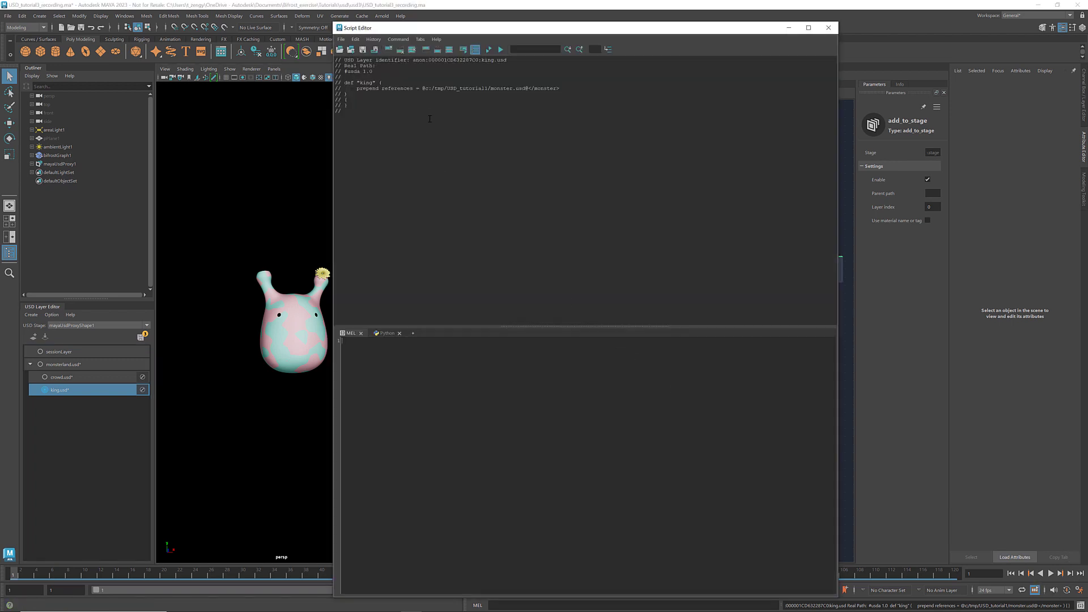
drag(432, 87, 557, 88)
click(828, 28)
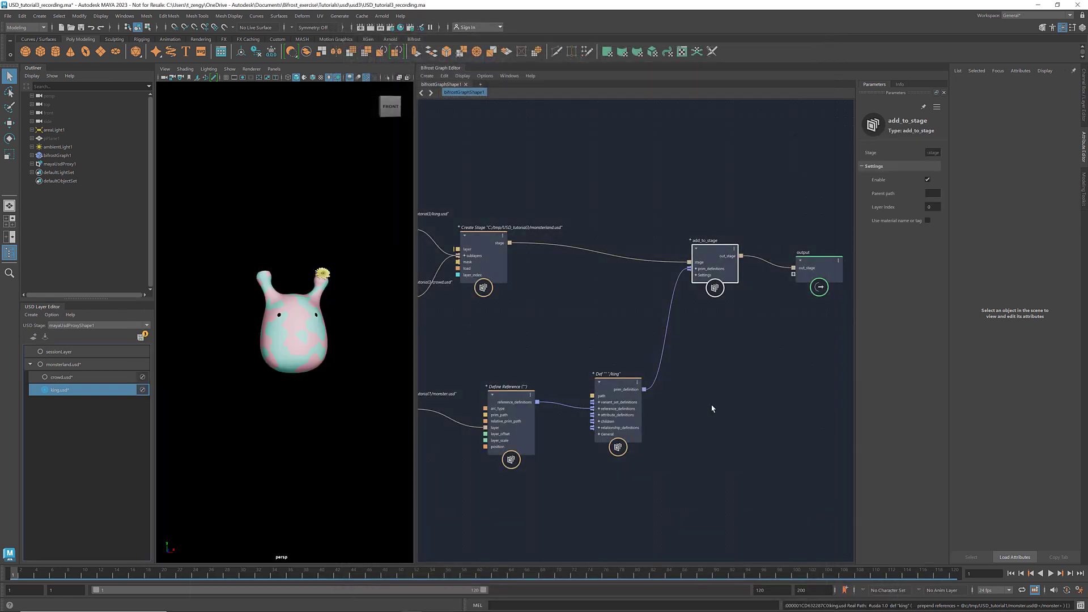
Change the define_usd_reference node's arc type to Payload.
click(512, 422)
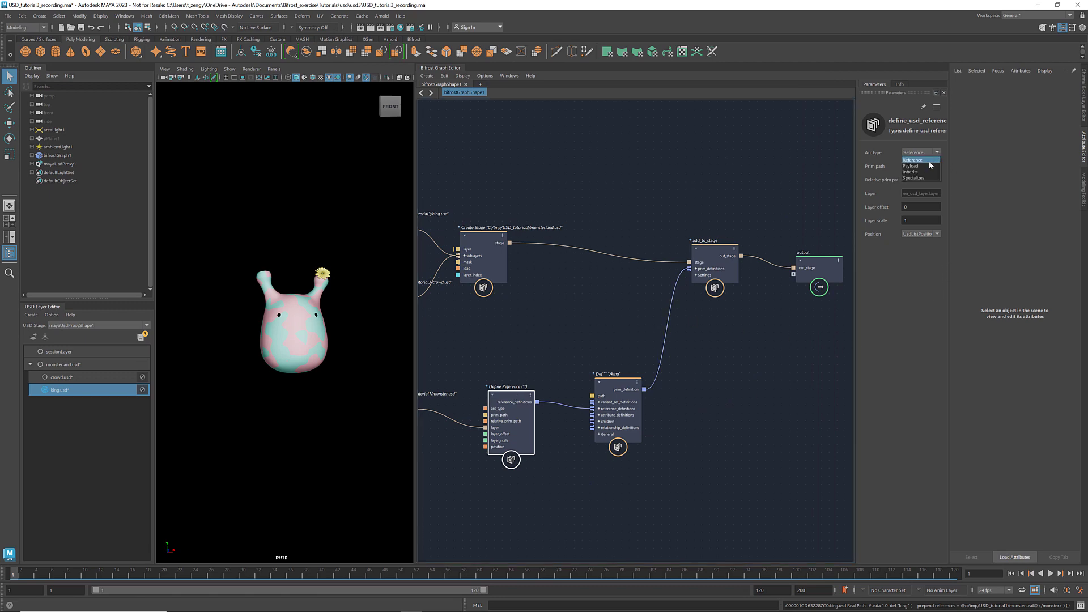
click(936, 151)
click(923, 165)
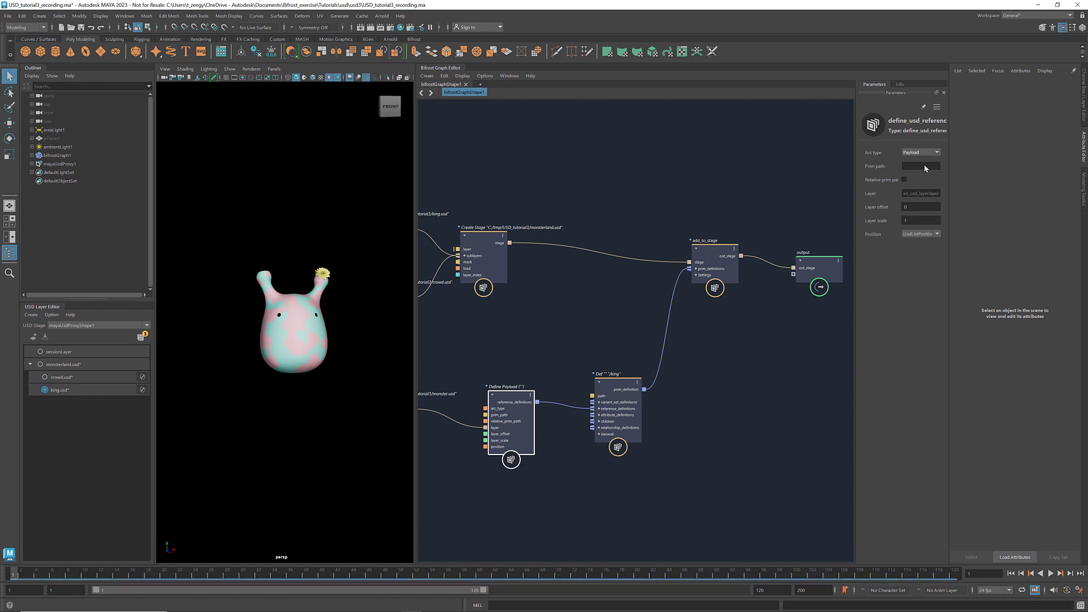
Expand the USD proxy hierarchy to the king prim, unload its payload and load it again.
click(32, 164)
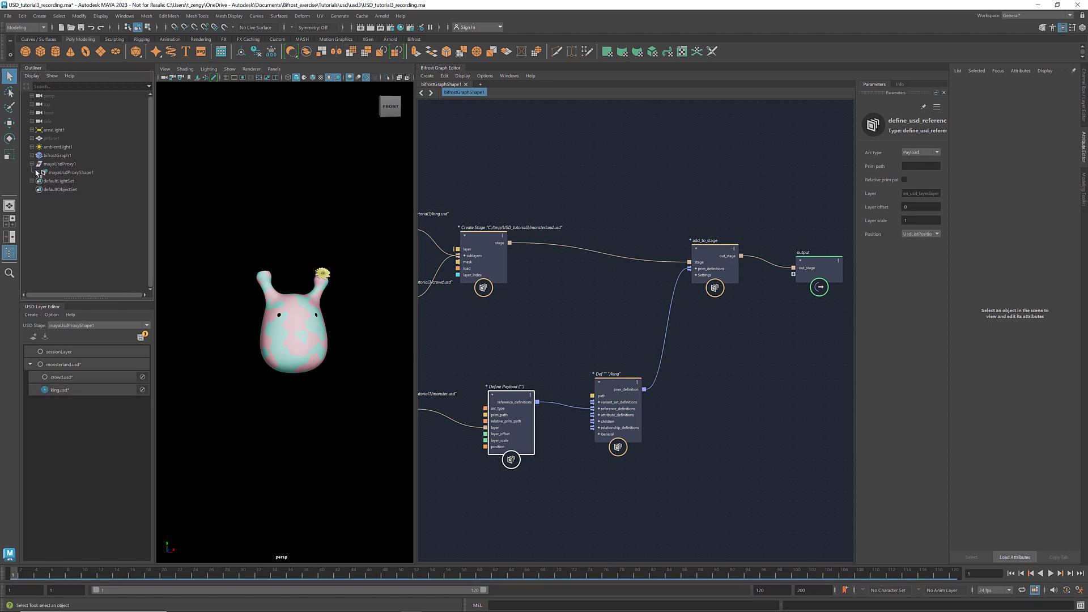
click(37, 172)
right_click(62, 182)
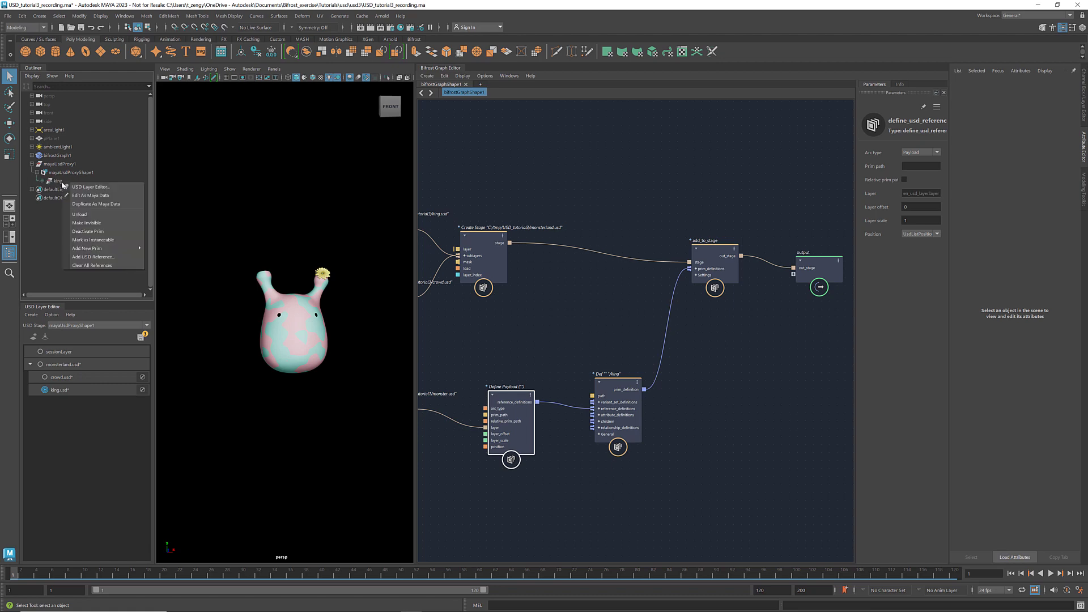
click(103, 215)
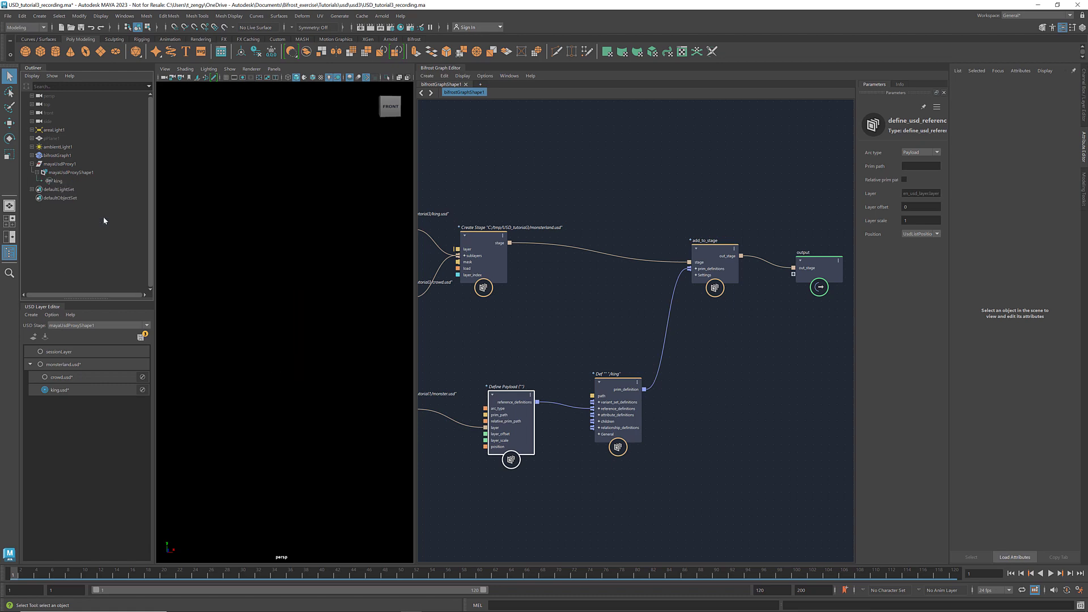
right_click(63, 181)
click(78, 197)
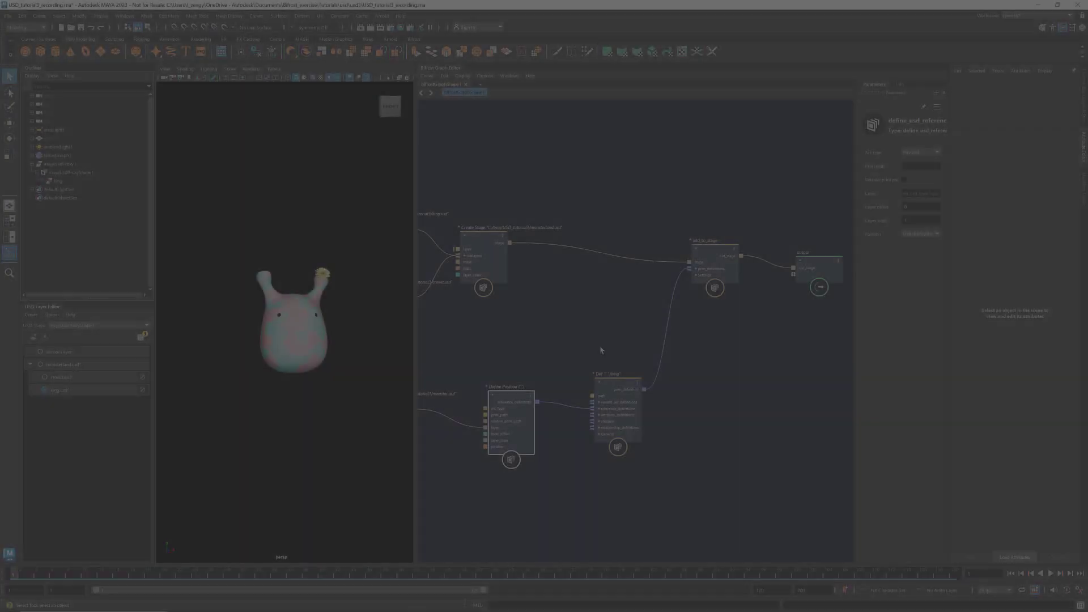
Move the output node farther from add_to_stage and create a read_usd_meshes node with its stage input connected to add_to_stage's out_stage.
middle_drag(772, 364, 610, 372)
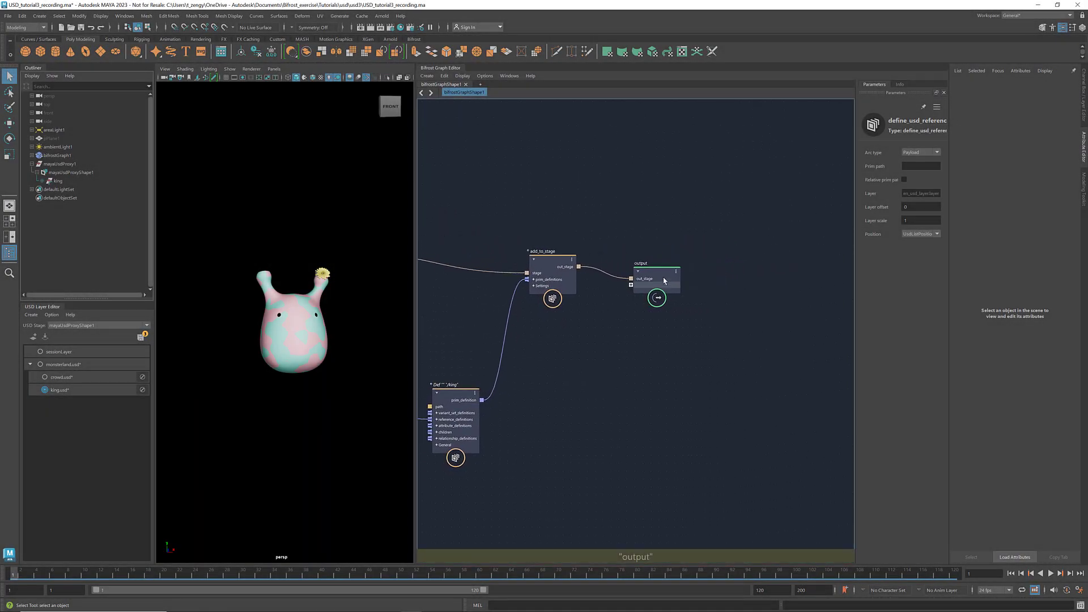
drag(663, 277, 800, 272)
click(651, 351)
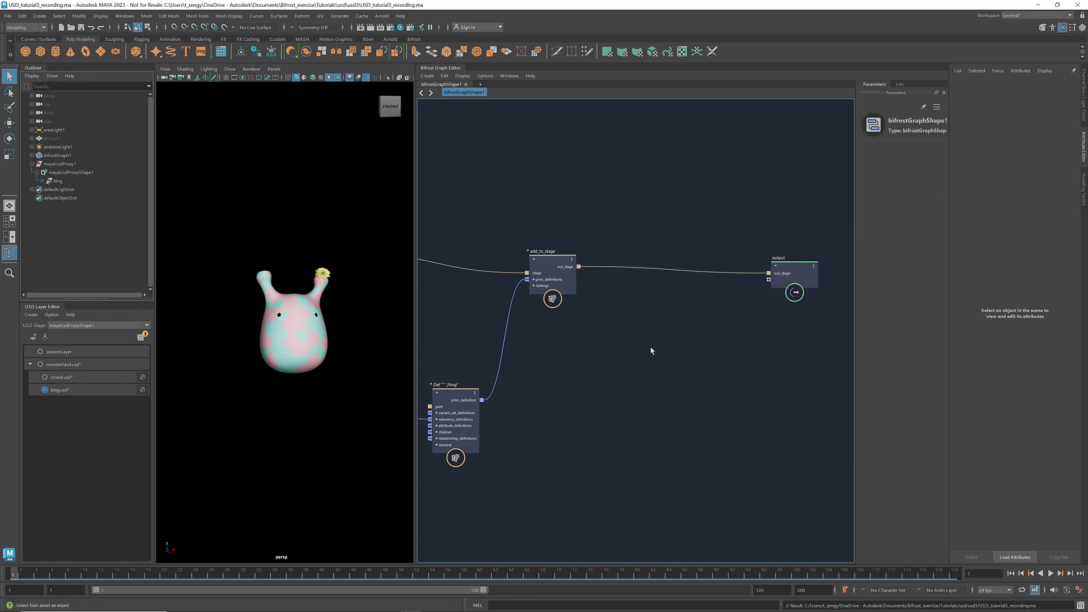
key(Tab)
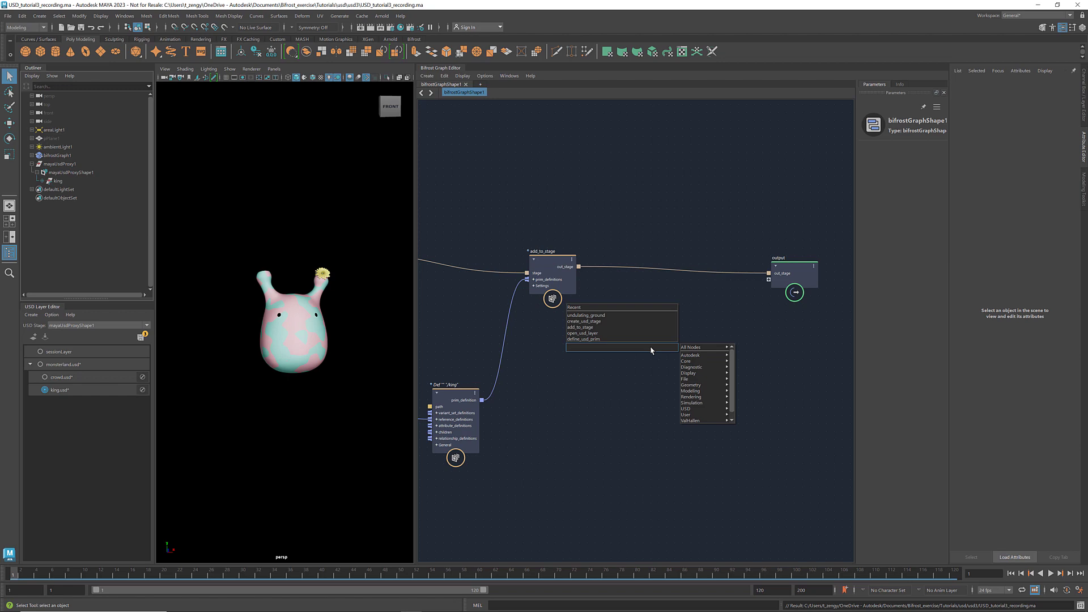
text(read_usd_me)
click(650, 354)
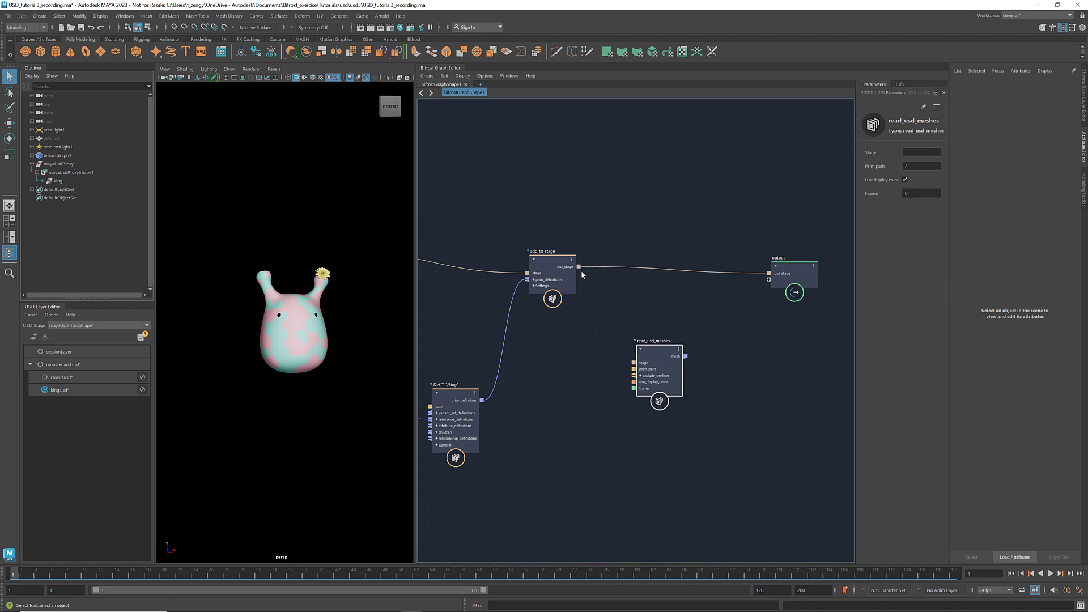
drag(578, 266, 634, 363)
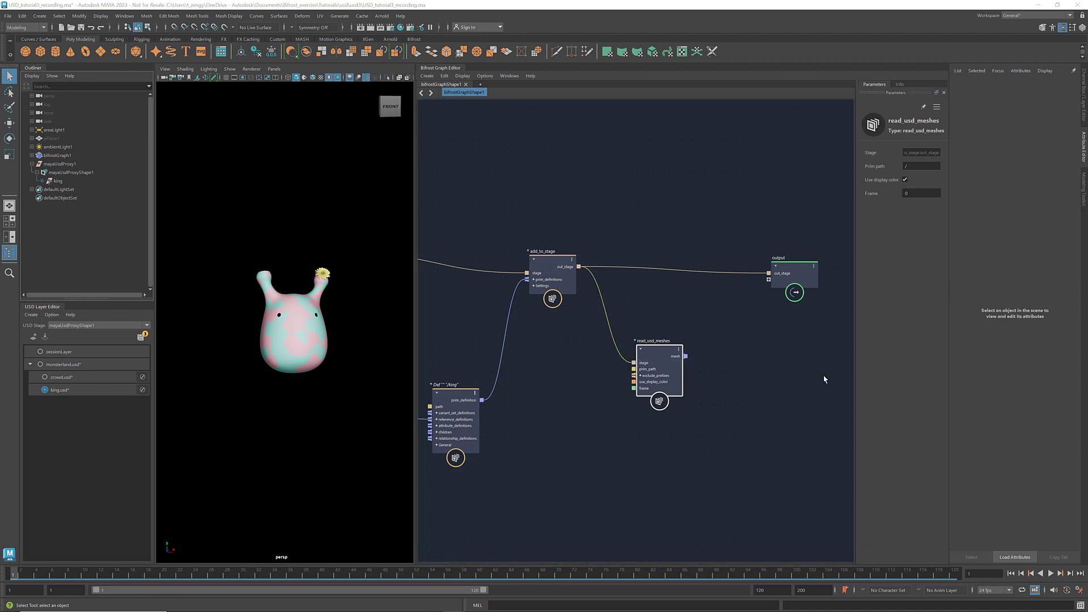
Copy the body prim's path from its metadata and set the read_usd_meshes prim path to /king/body.
click(913, 166)
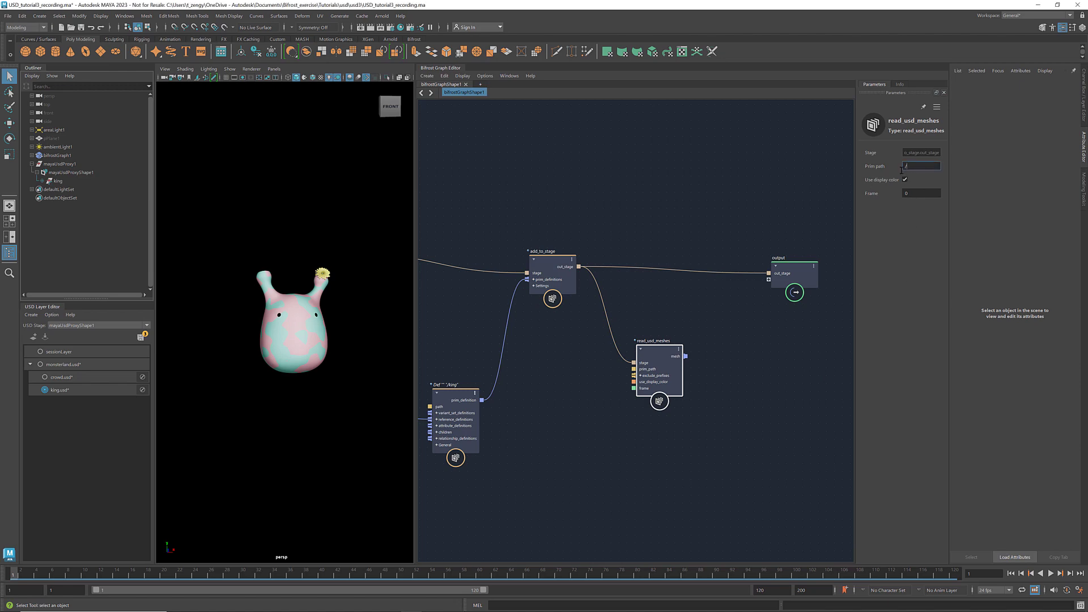
click(42, 181)
click(63, 206)
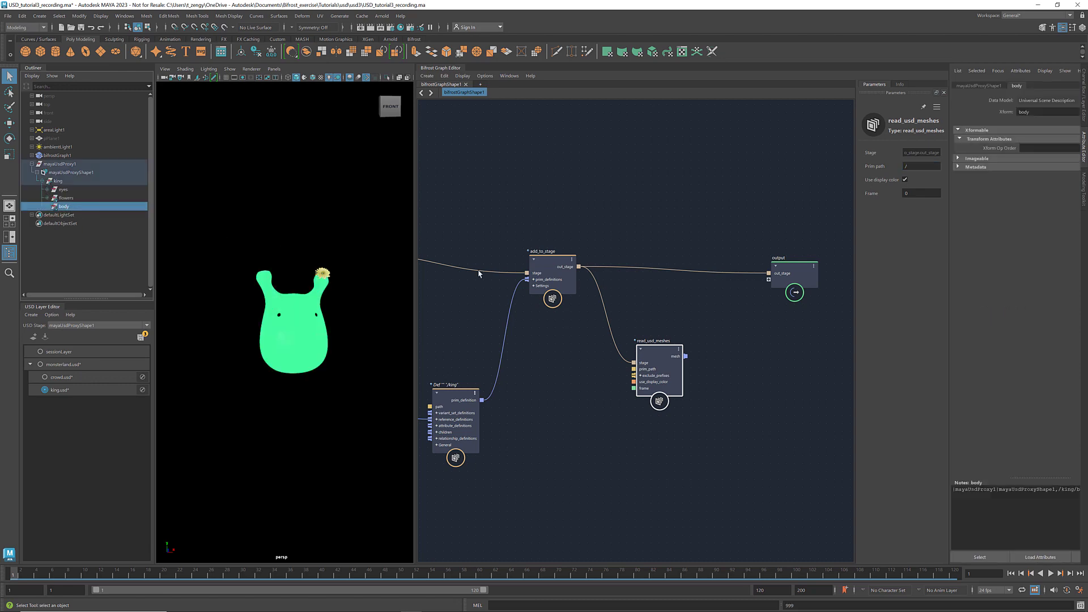
click(990, 168)
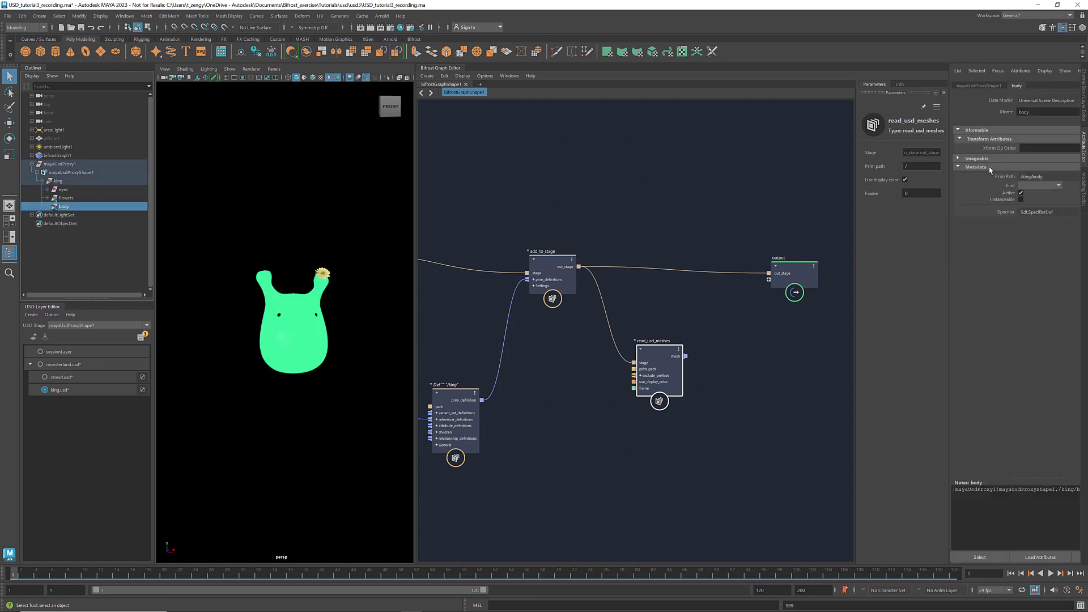
triple_click(1046, 181)
key(ctrl+c)
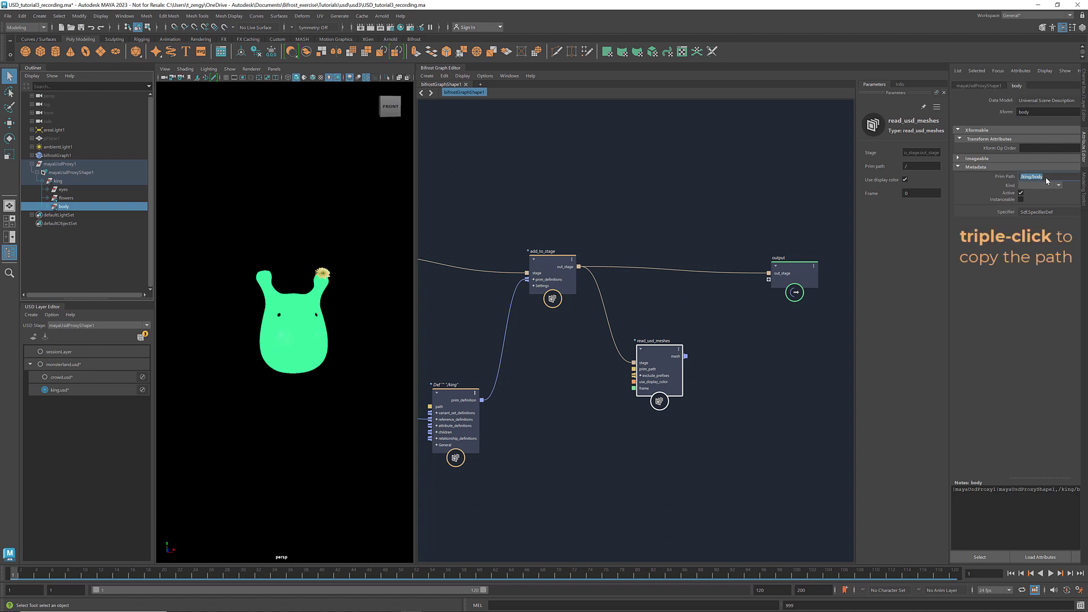
click(914, 167)
key(ctrl+v)
key(Return)
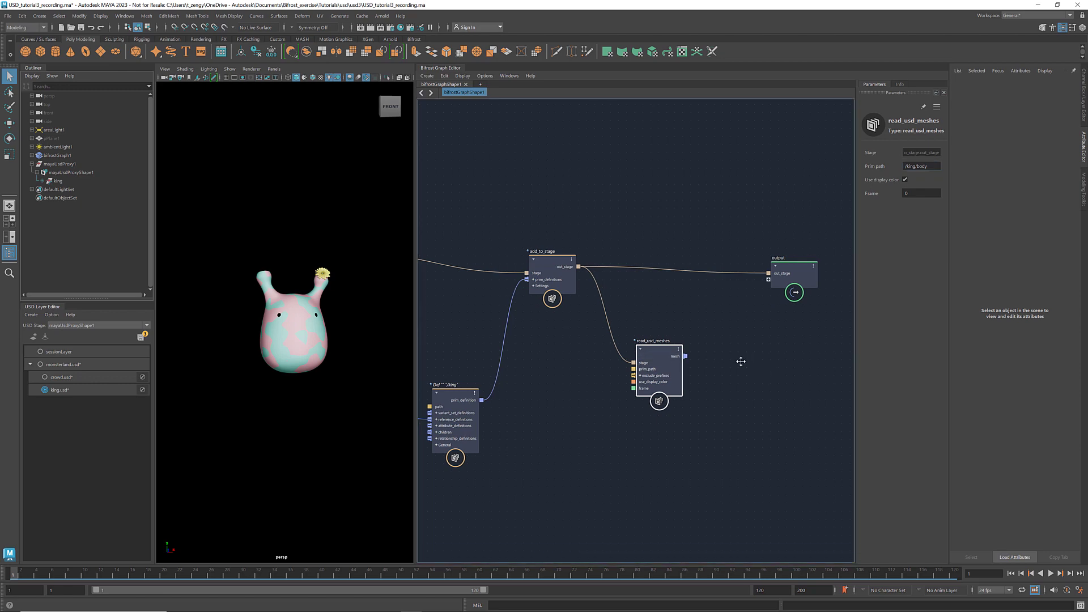
Create a first_in_array node and connect the read_usd_meshes mesh output to its array input.
middle_drag(740, 361, 733, 364)
key(Tab)
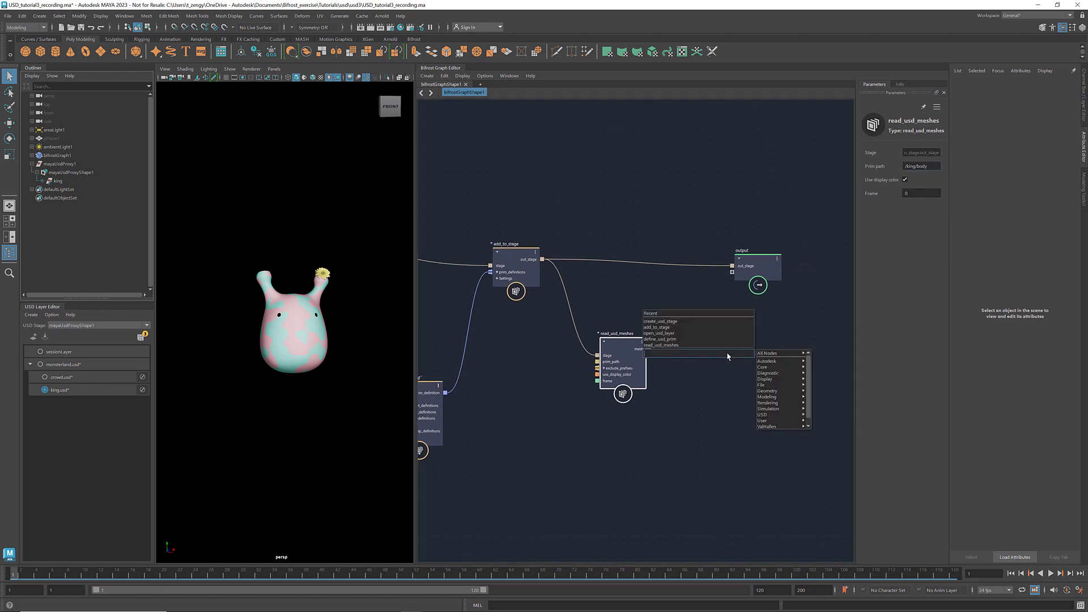
text(first)
key(Return)
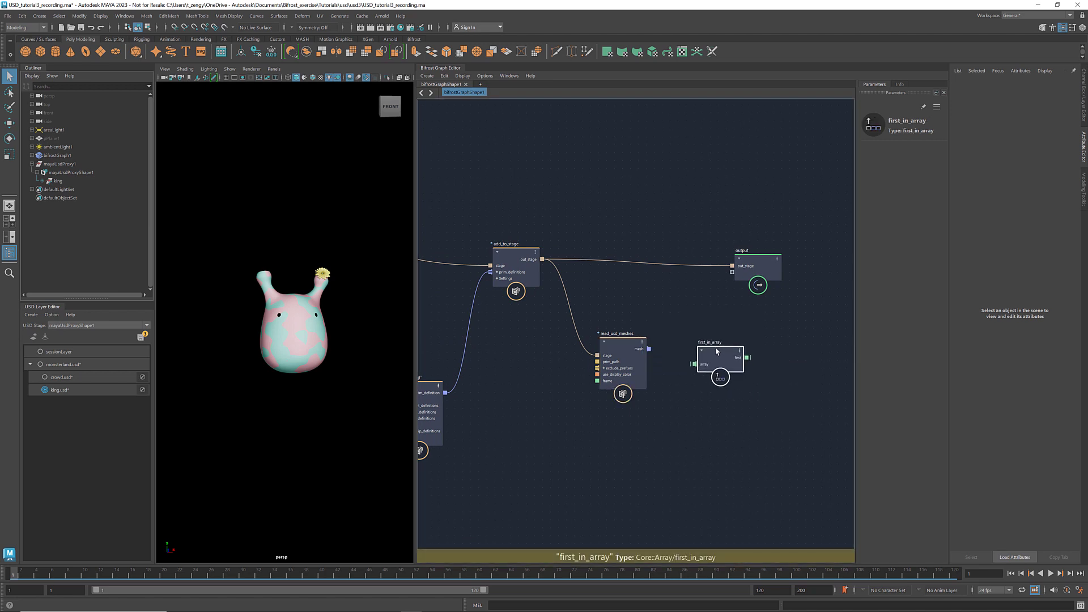
drag(649, 348, 692, 363)
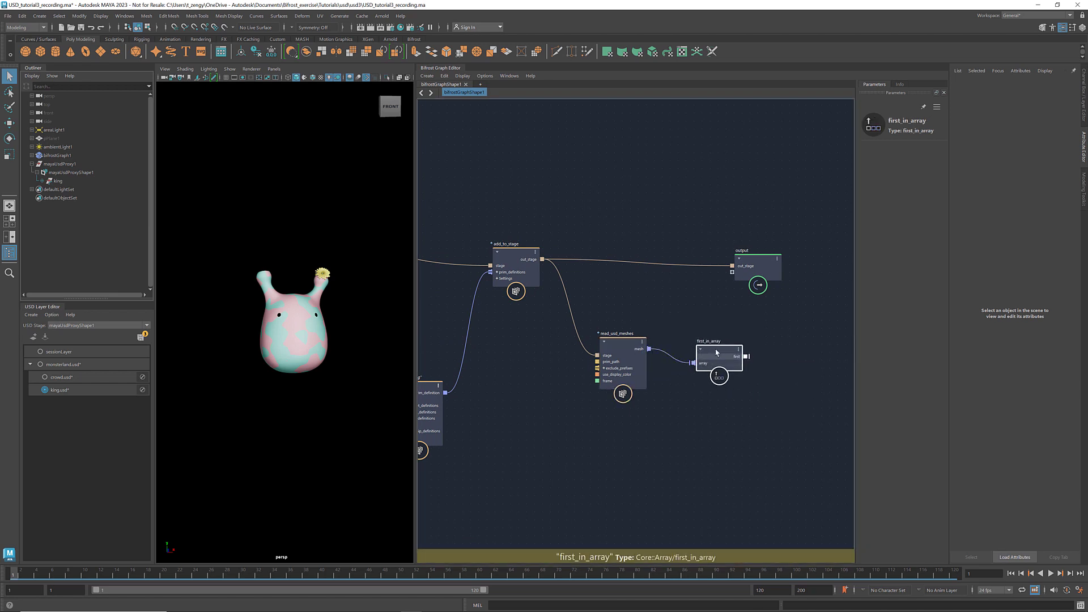
Create a scatter_points node and connect the first_in_array output to its geometry input.
middle_drag(812, 357, 683, 357)
click(683, 356)
key(Tab)
text(sca)
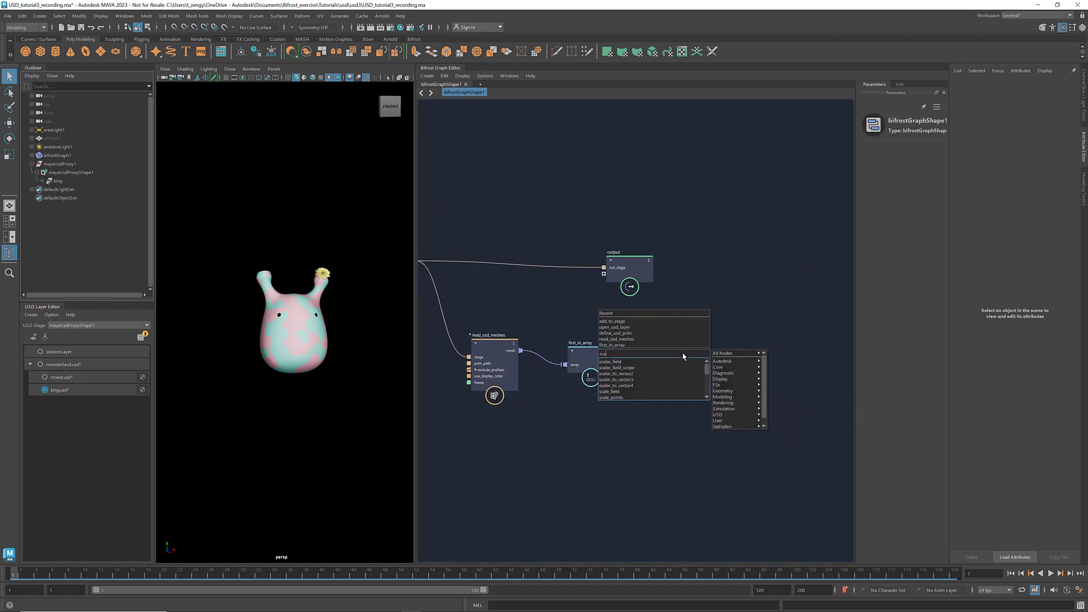
text(tter_)
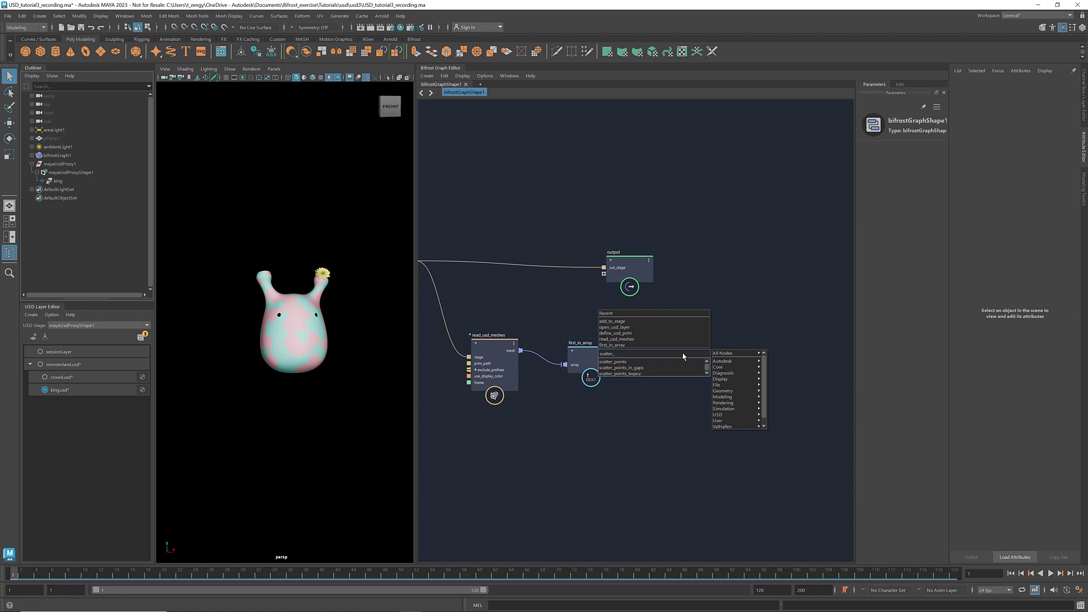
text(point)
key(Down)
key(Return)
drag(690, 355, 689, 350)
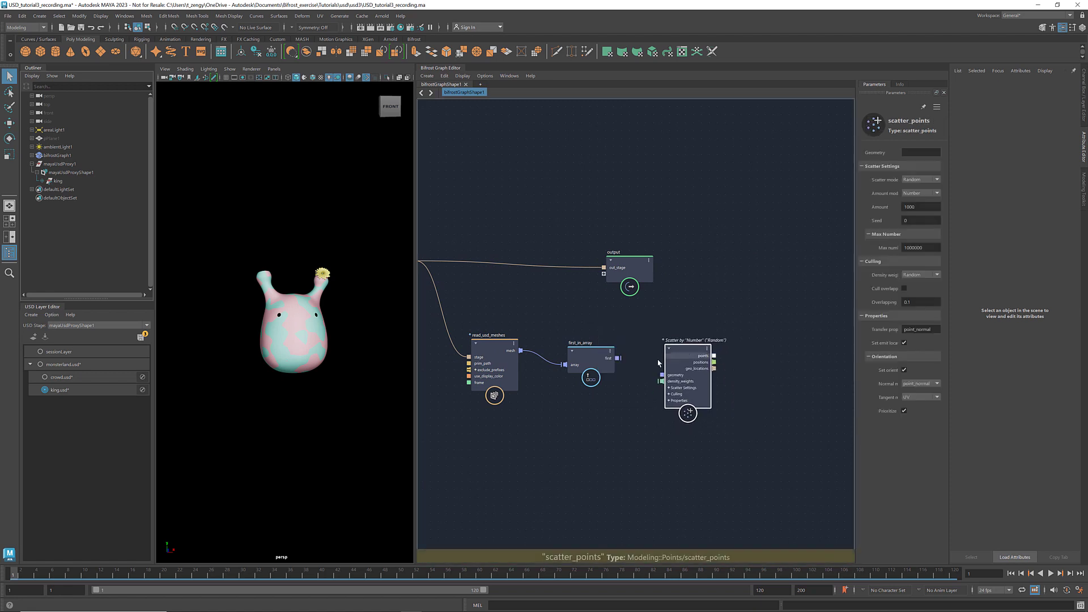
drag(618, 358, 663, 375)
Create a point_scope node and place it beside the scatter_points node.
middle_drag(769, 384, 721, 357)
click(721, 356)
key(Tab)
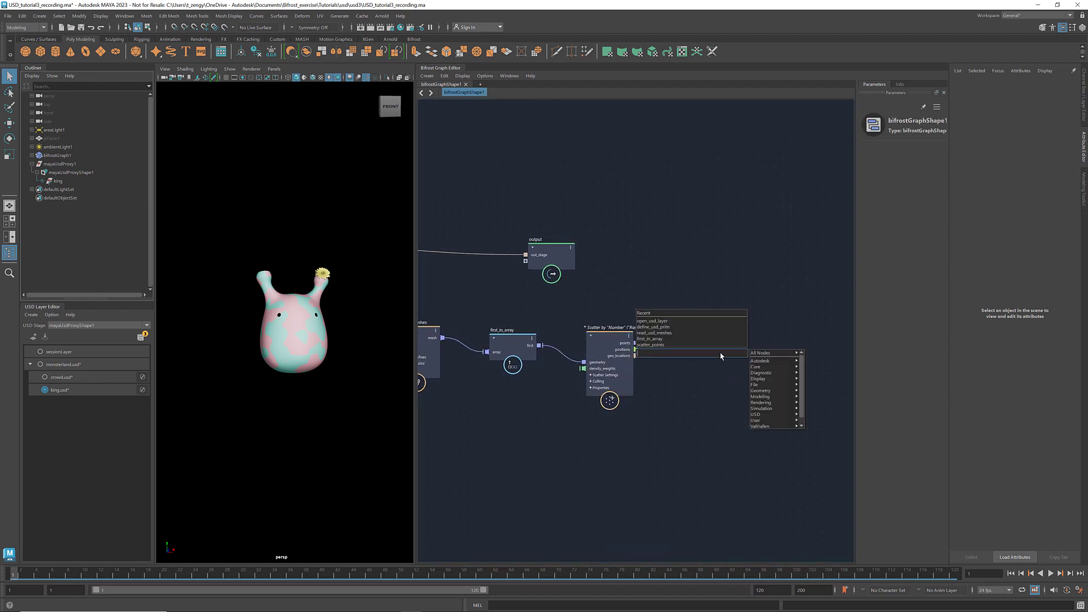
text(point_scope)
key(Return)
drag(721, 359, 724, 336)
Create a terminal node and connect the scattered points through point_scope's diagnostic_geo to the terminal's diagnostic input.
middle_drag(784, 369, 738, 375)
key(Tab)
text(term)
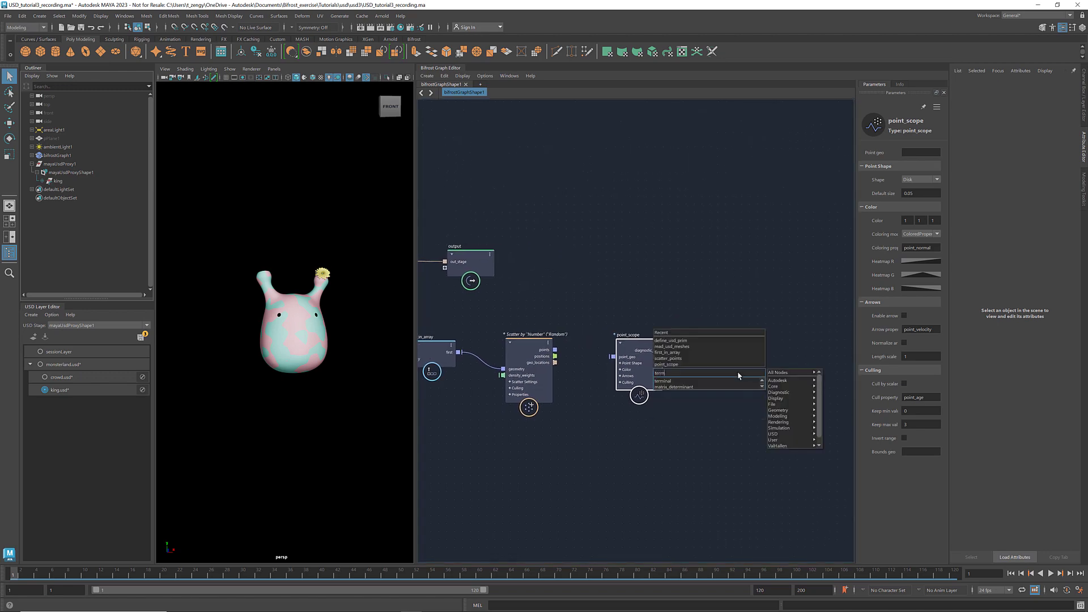
key(Return)
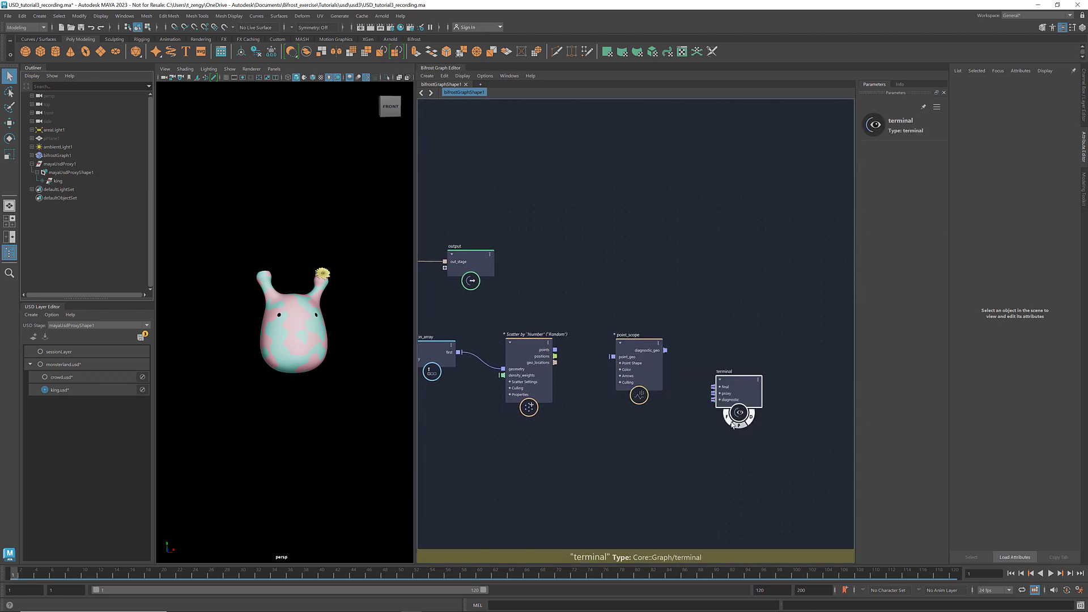
click(738, 374)
drag(739, 384, 730, 357)
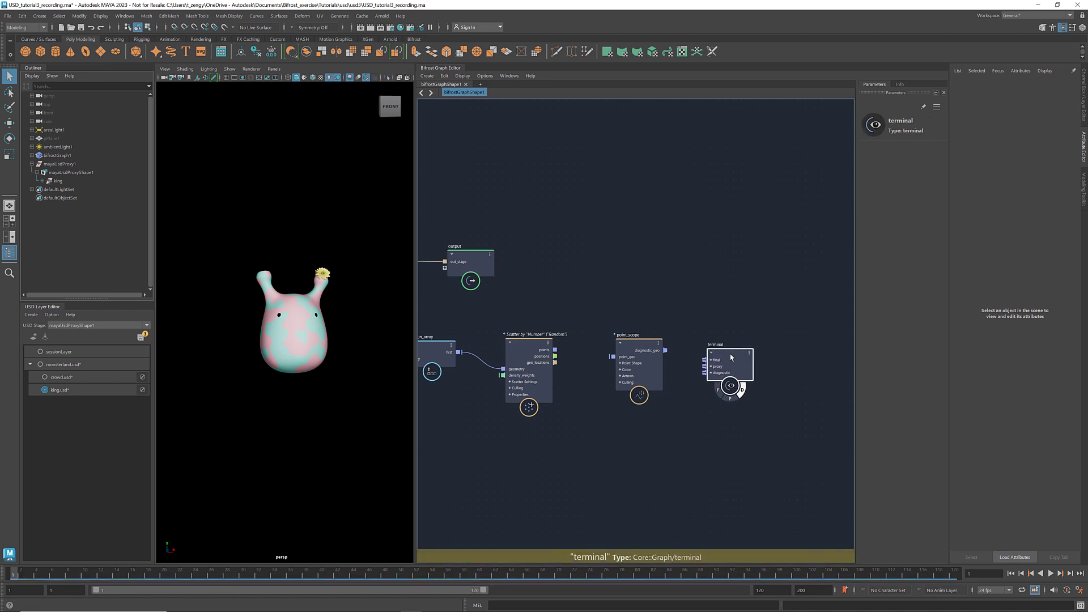
drag(555, 349, 705, 372)
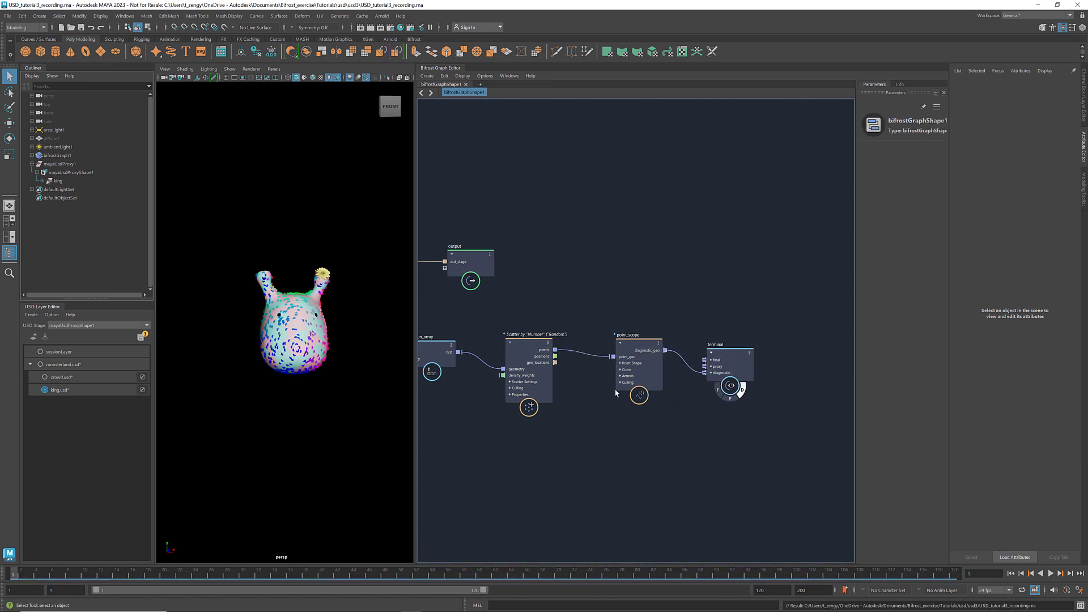
Set the scatter_points node to BlueNoise scatter mode with Radius amount mode and an amount of 0.1.
click(530, 365)
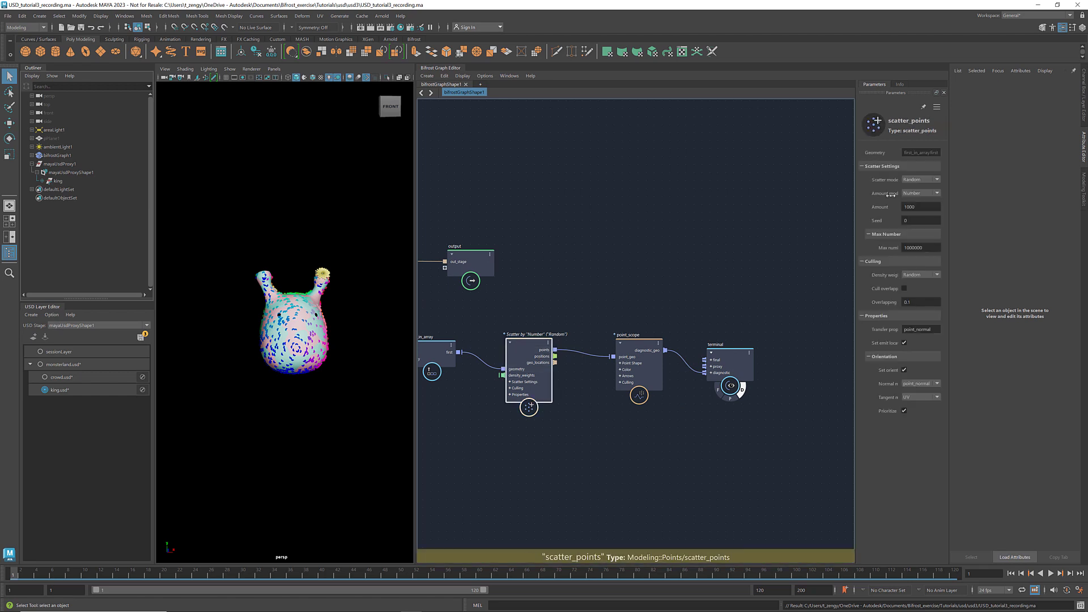
click(935, 179)
click(923, 193)
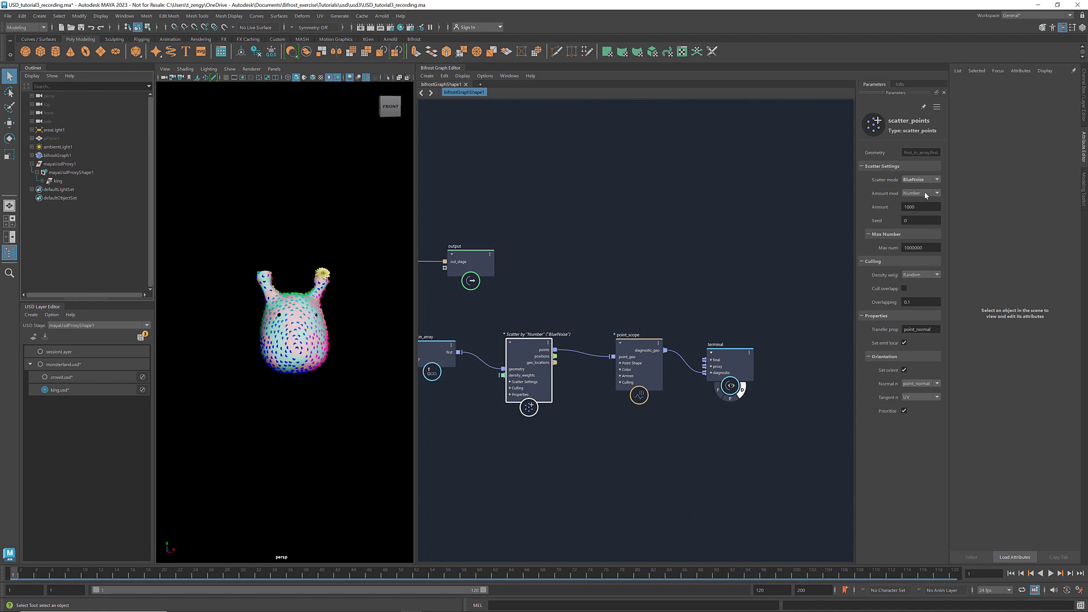
click(936, 195)
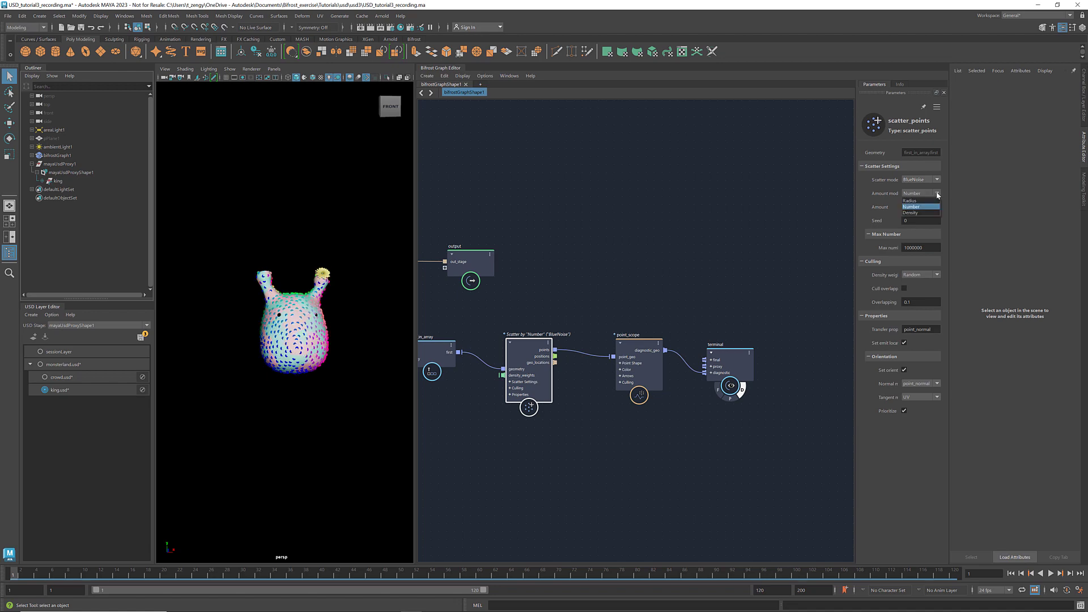
click(909, 201)
click(921, 207)
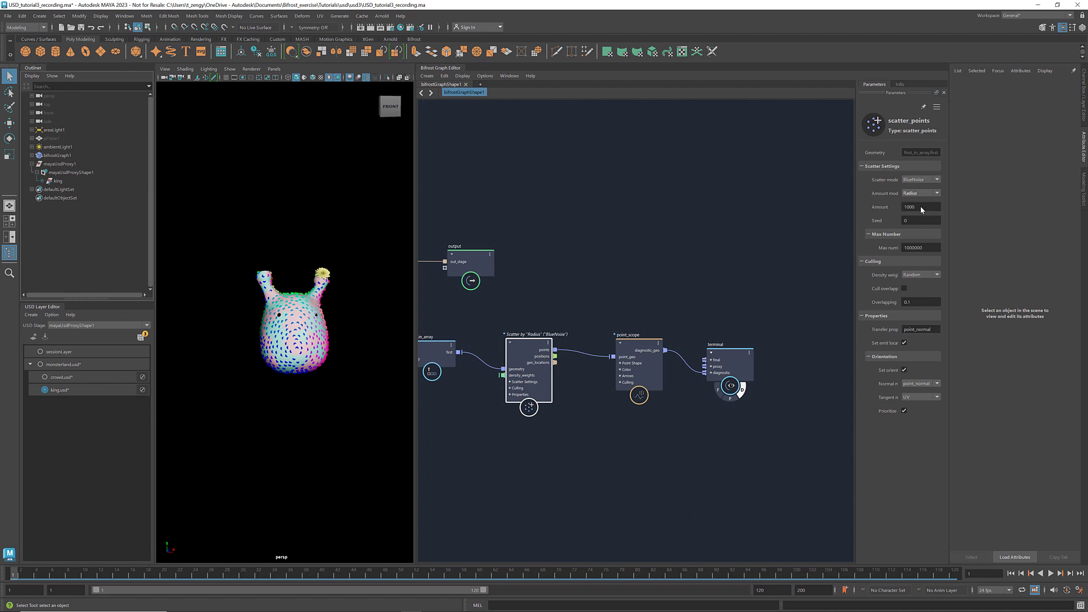
text(0.)
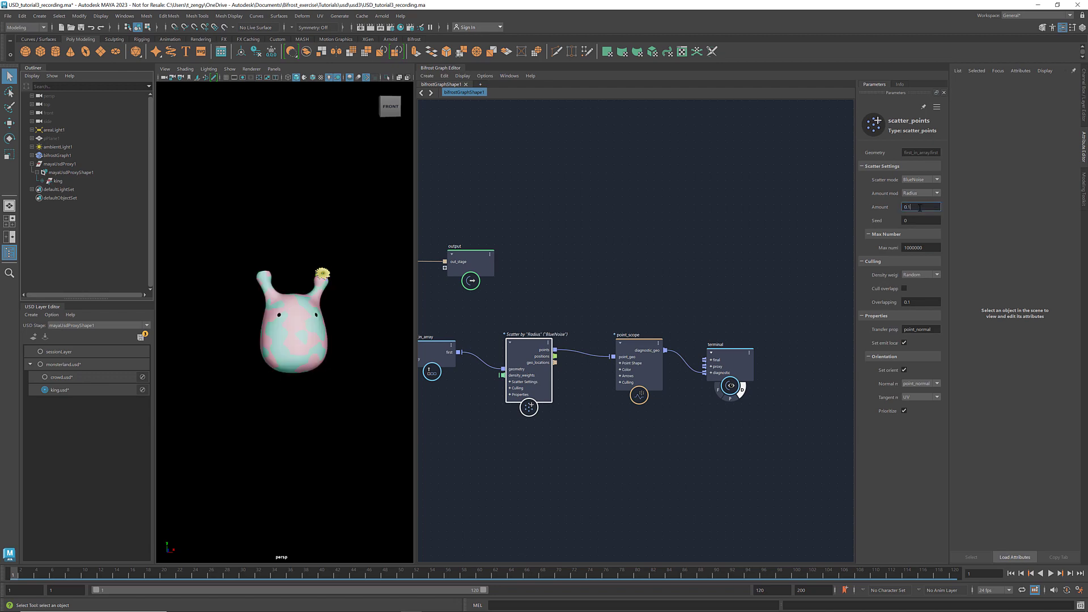
text(1)
key(Return)
scroll(791, 334, down, 4)
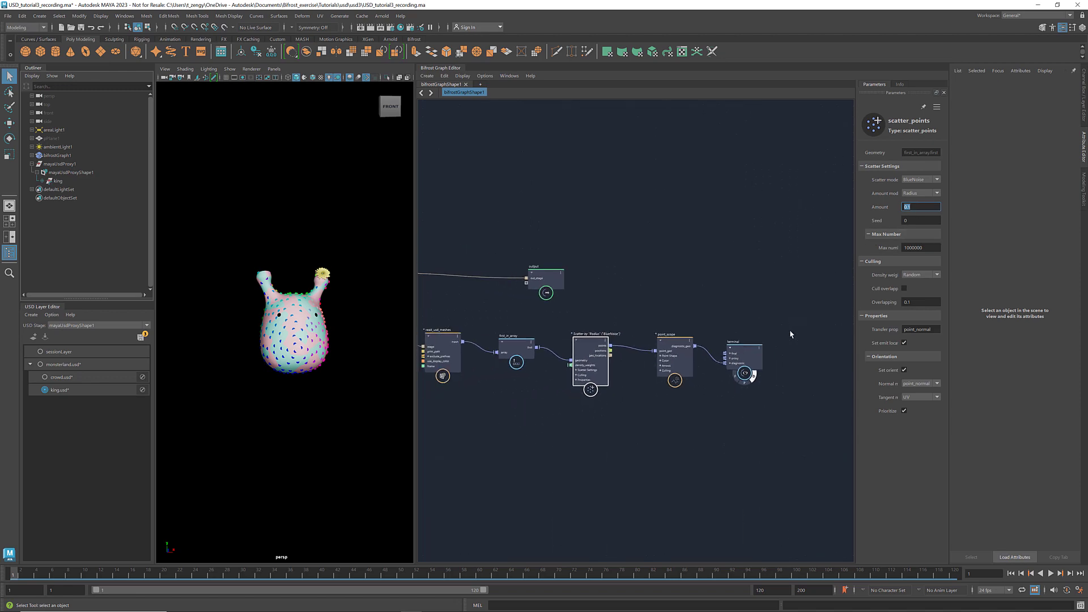
key(a)
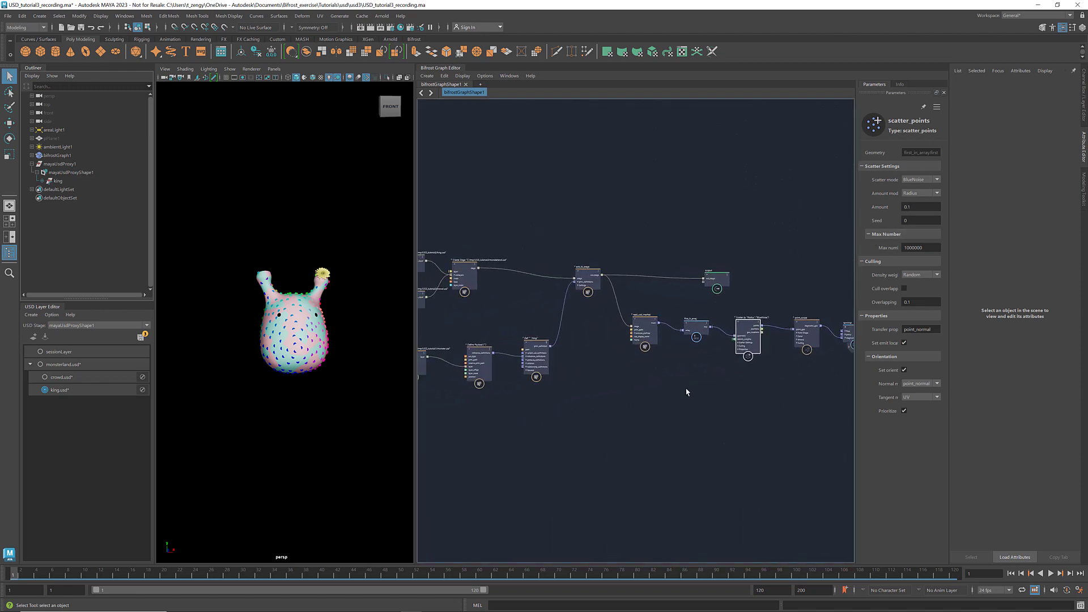
scroll(686, 391, down, 1)
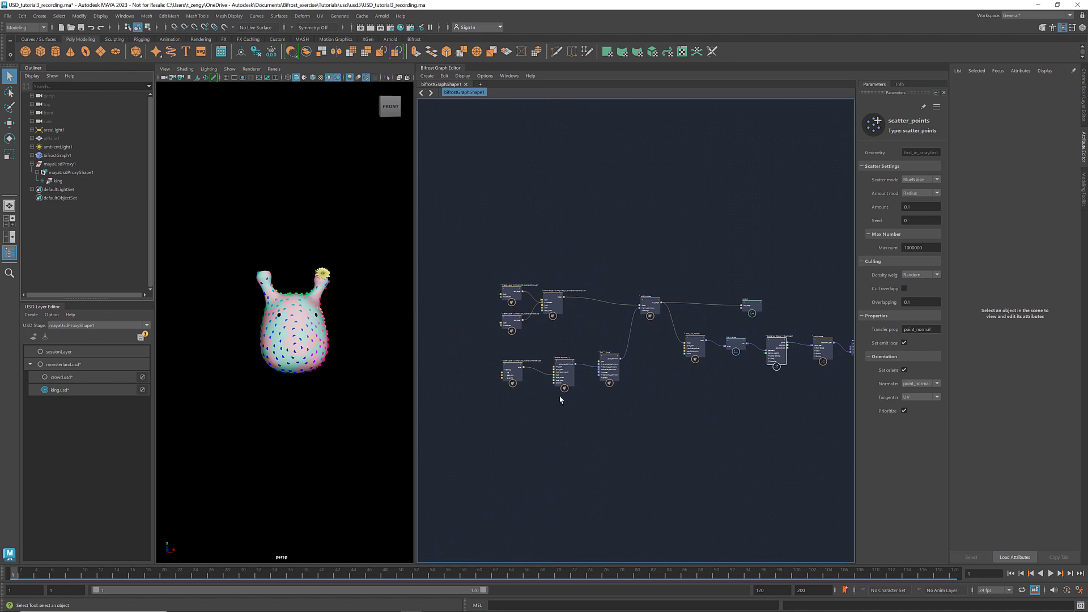
Duplicate the monster's open layer, payload and prim definition nodes and place the connected copies below the scatter chain.
scroll(539, 403, up, 5)
scroll(537, 405, up, 1)
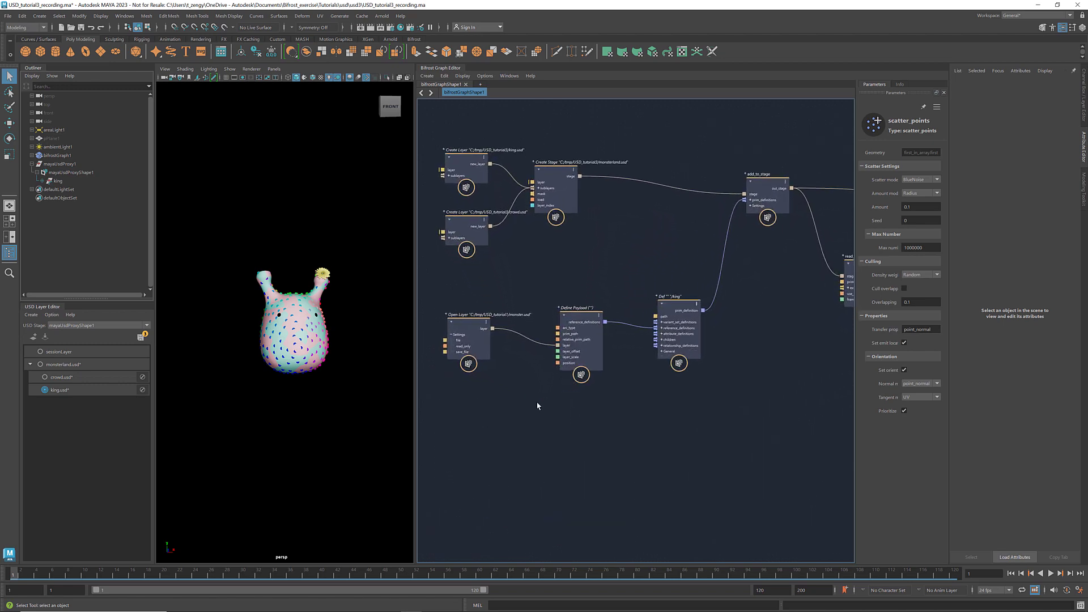
drag(426, 276, 738, 418)
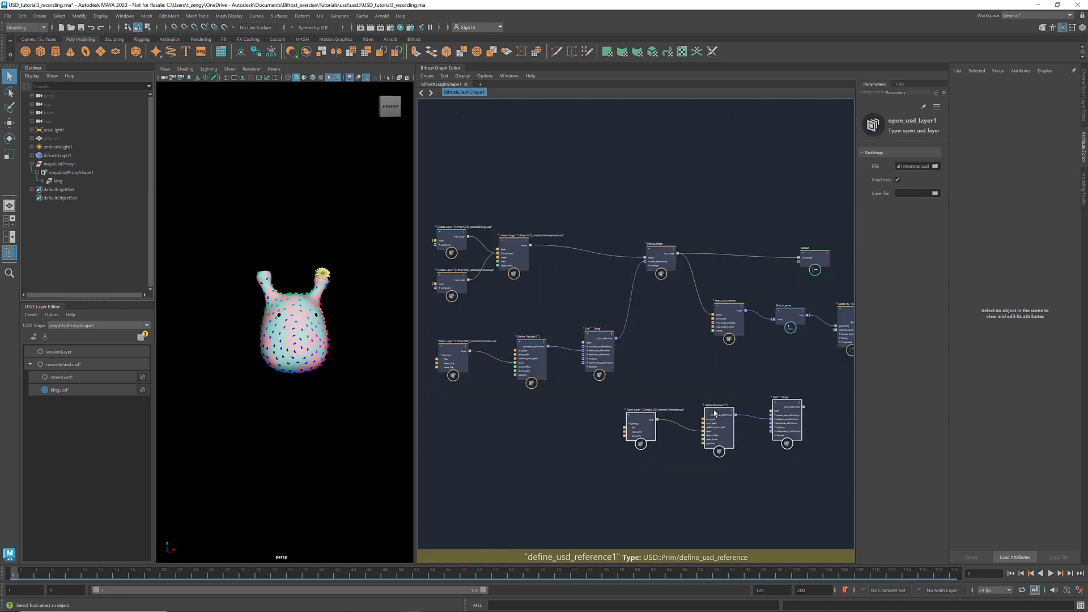
drag(715, 414, 788, 412)
alt+middle_drag(780, 379, 569, 338)
Set the duplicated open_usd_layer node's file to butterfly.usd from the tmp folder.
click(499, 391)
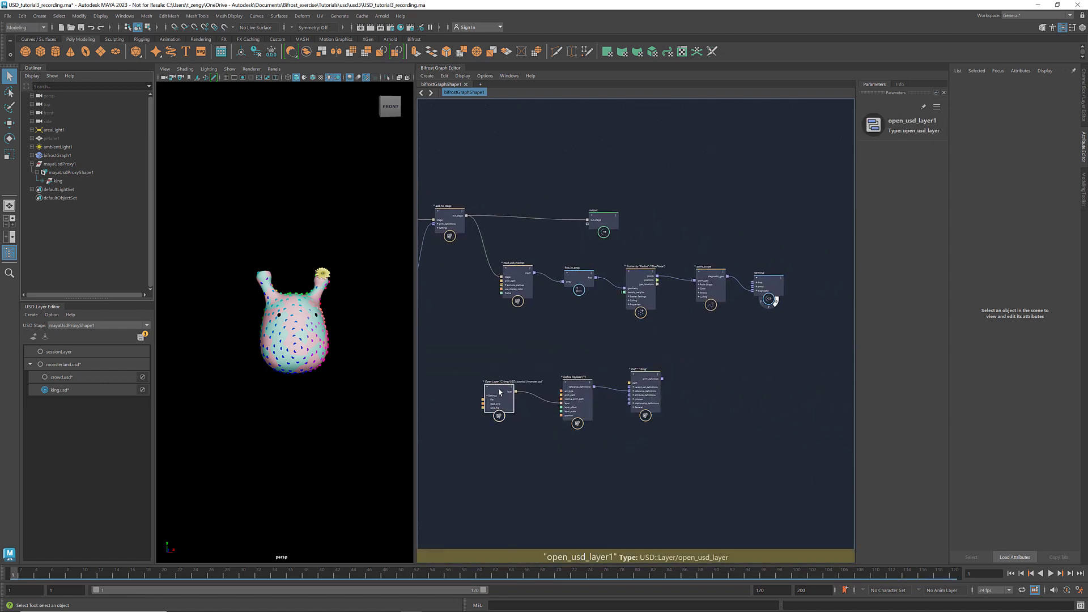
drag(499, 390, 501, 393)
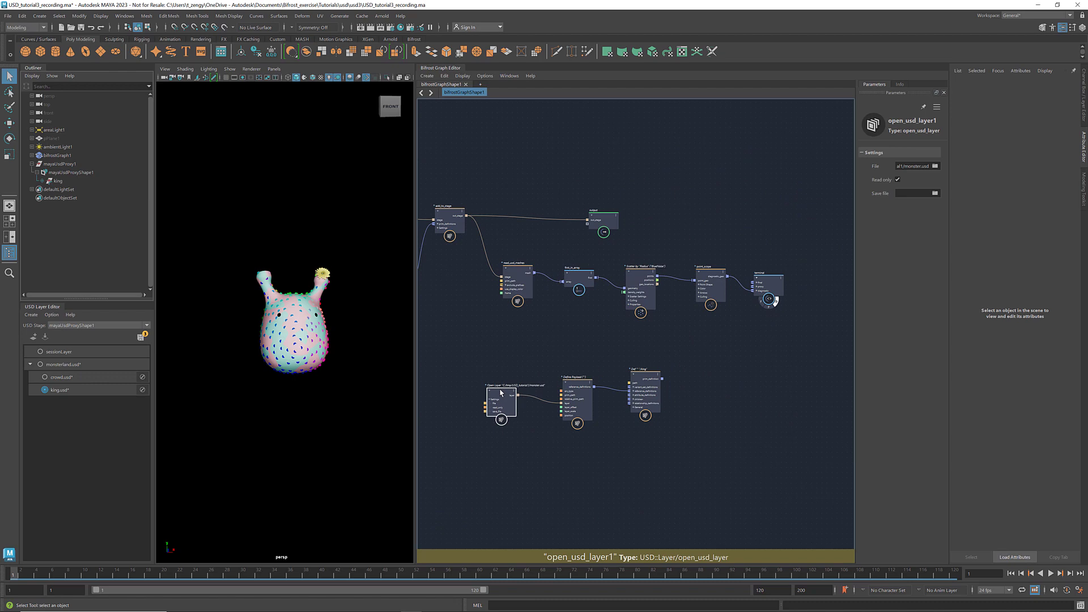
click(934, 166)
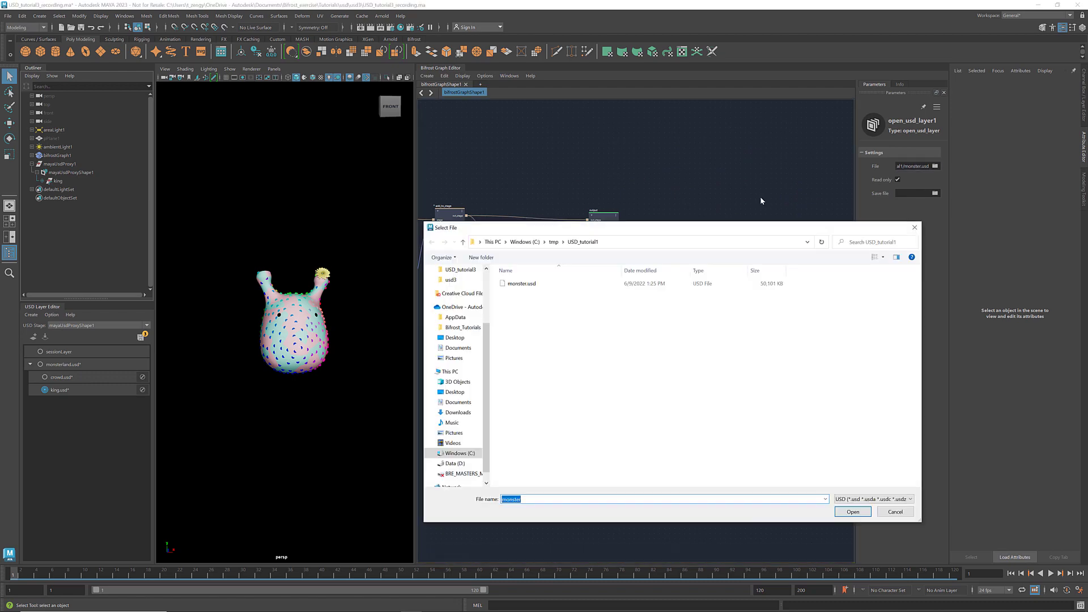
click(553, 241)
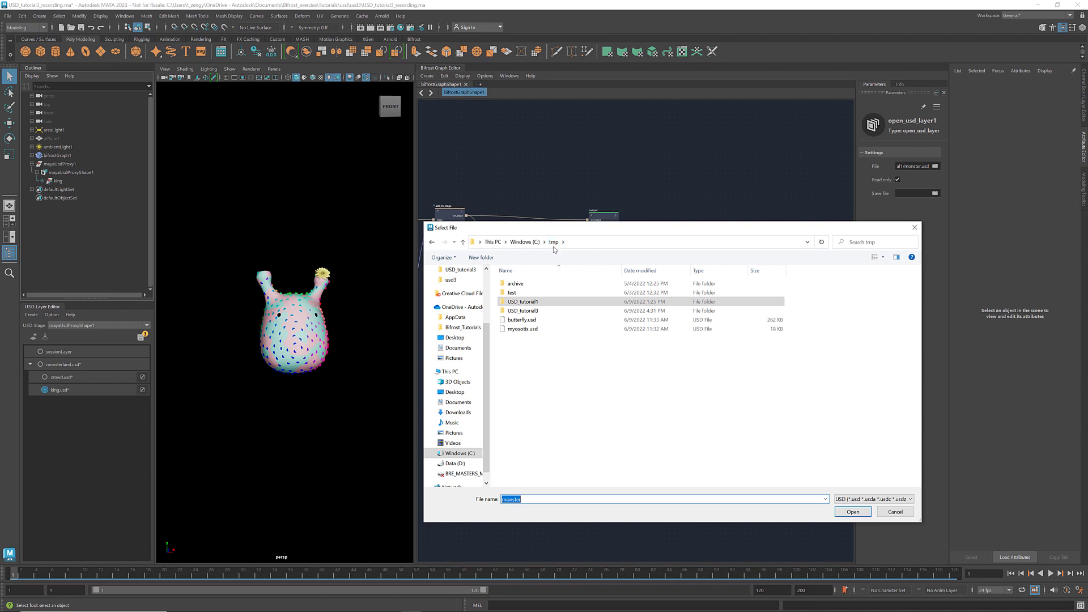
click(549, 323)
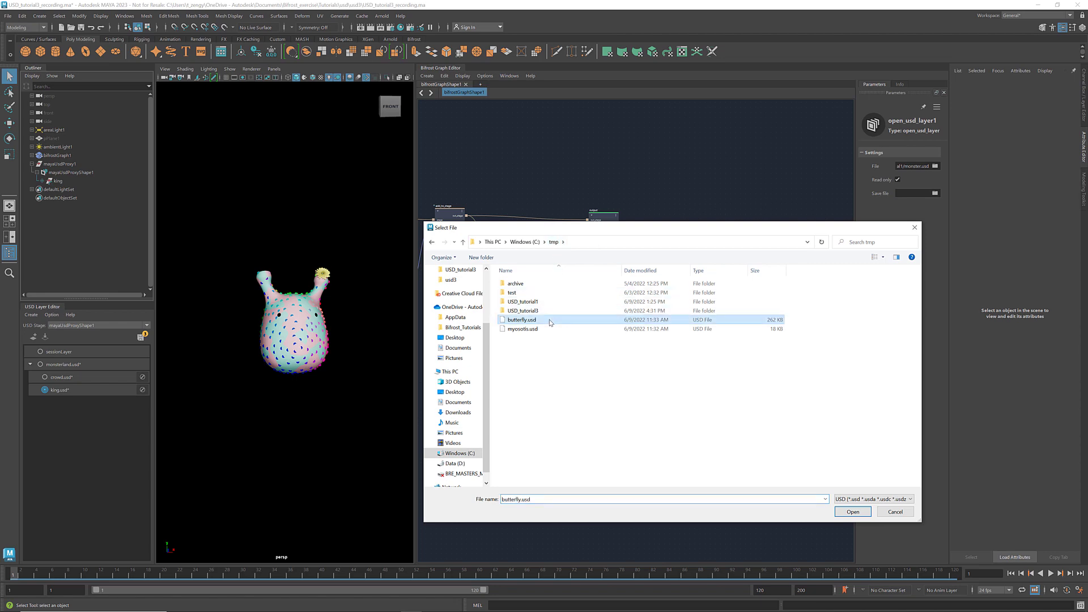
click(853, 512)
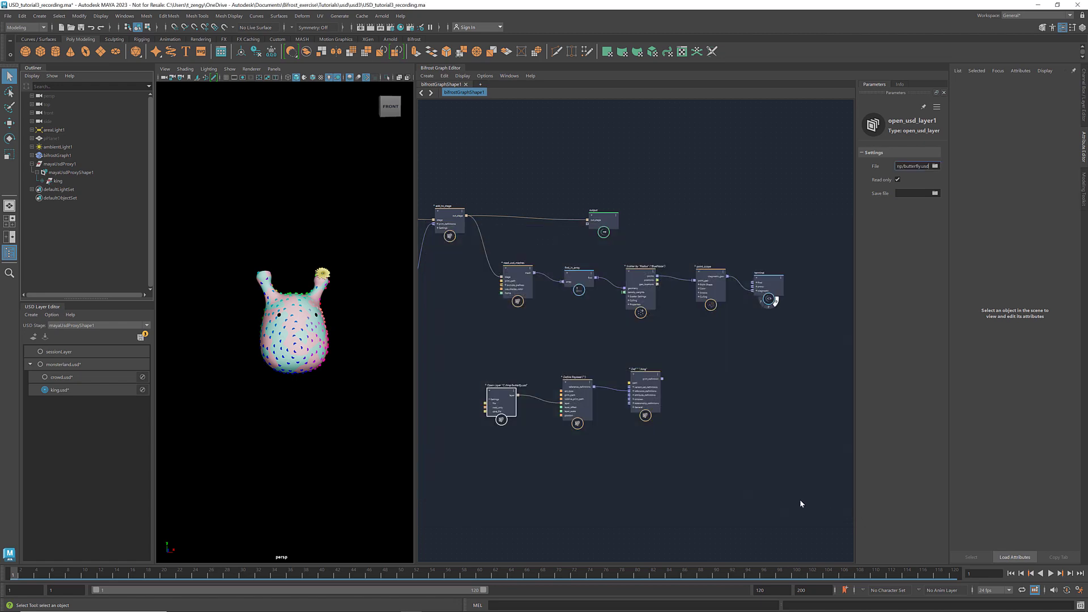
Set the path of the duplicated define_usd_prim node to /decoration.
click(653, 375)
double_click(910, 151)
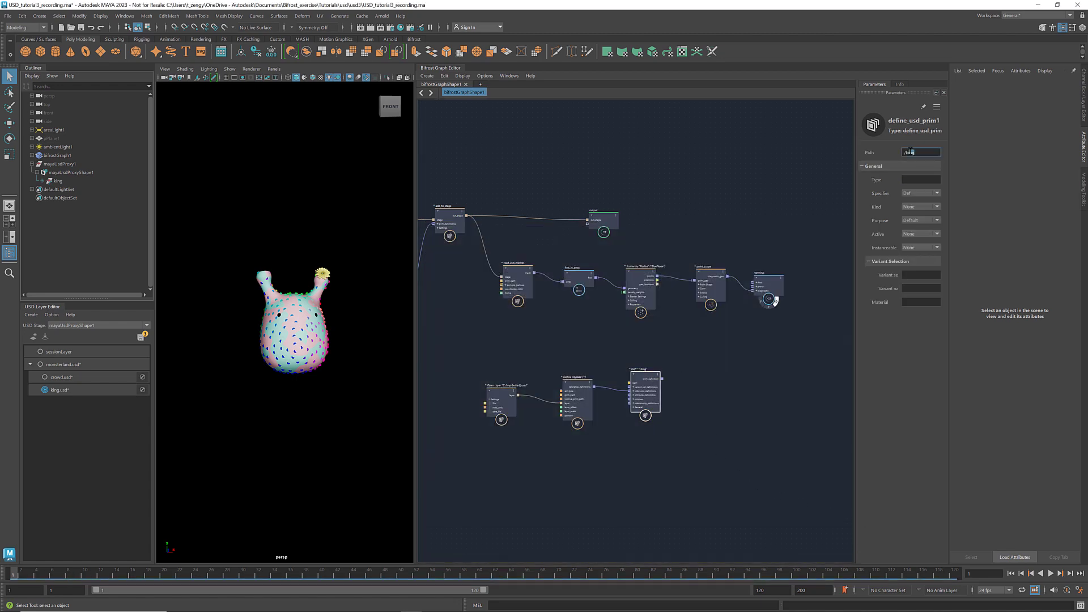
text(decoratio)
click(721, 358)
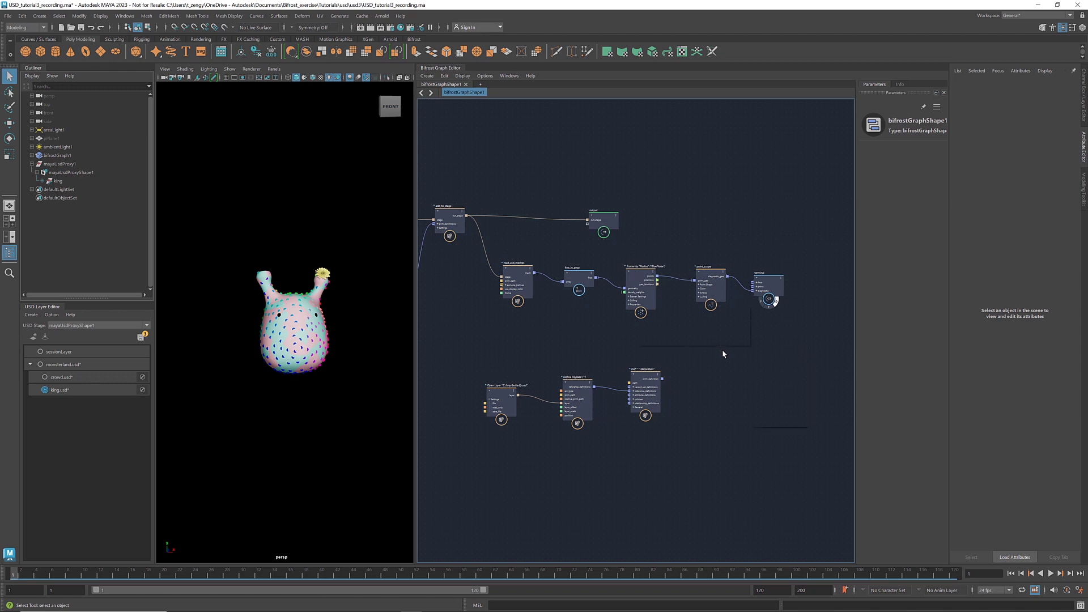
Create a define_usd_point_instancer node beside the decoration prim and move the point_scope and terminal nodes up to make room.
key(Tab)
text(define)
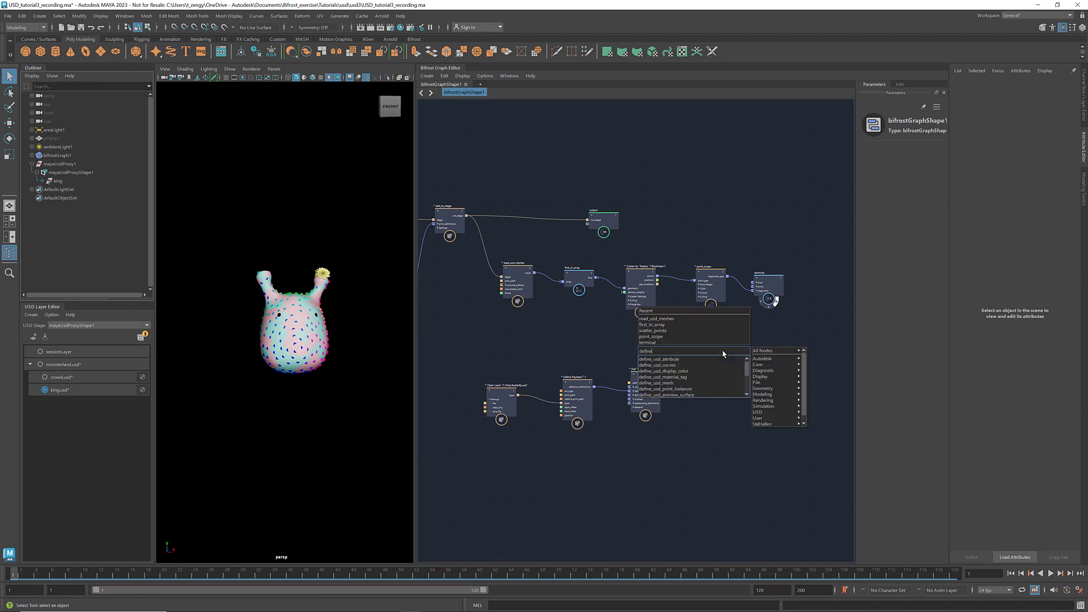
text(_usd_point)
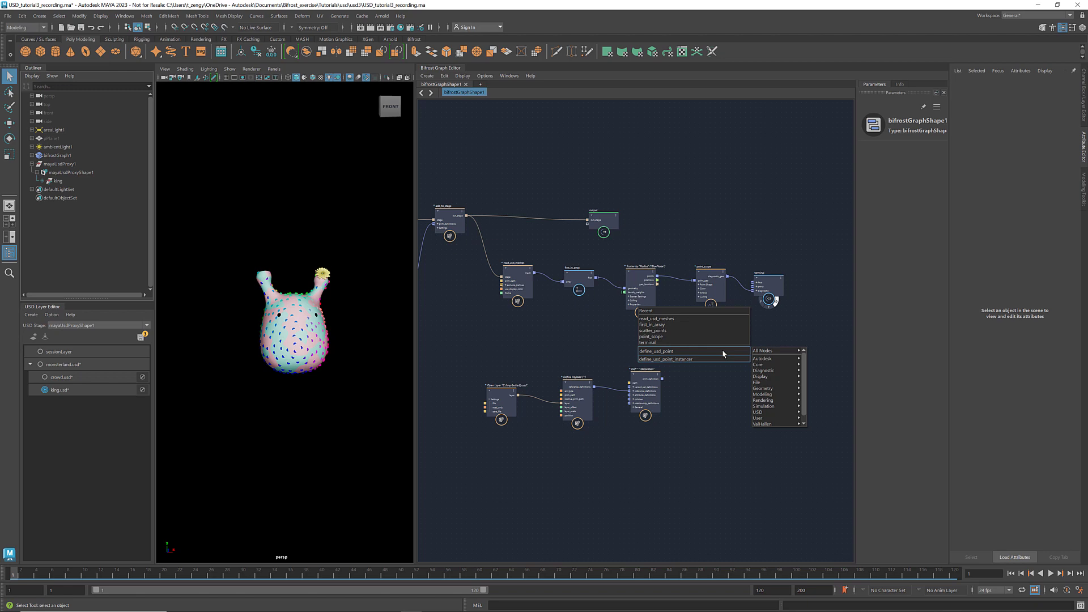
key(Down)
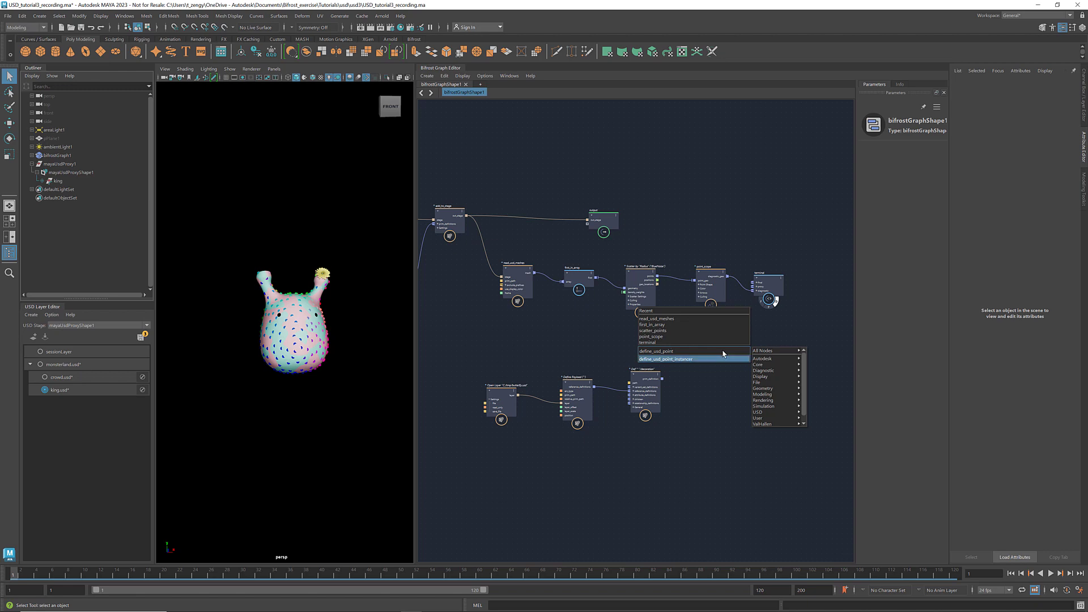
key(Return)
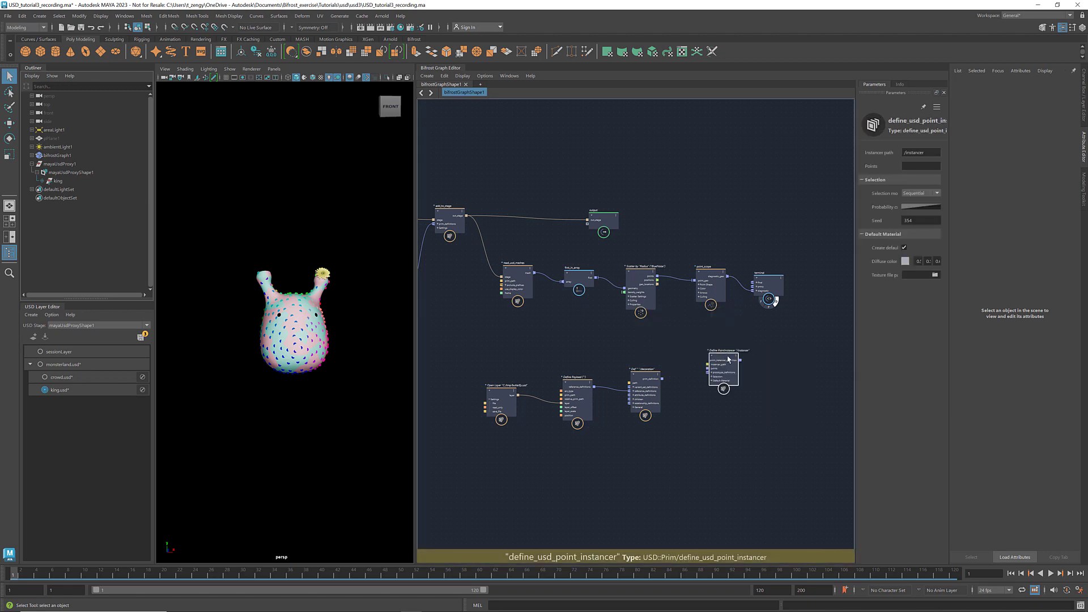
drag(728, 358, 717, 335)
drag(801, 262, 725, 308)
drag(712, 276, 712, 253)
drag(712, 333, 711, 327)
Set the point instancer node's instancer path to /instancer_decoration.
click(925, 153)
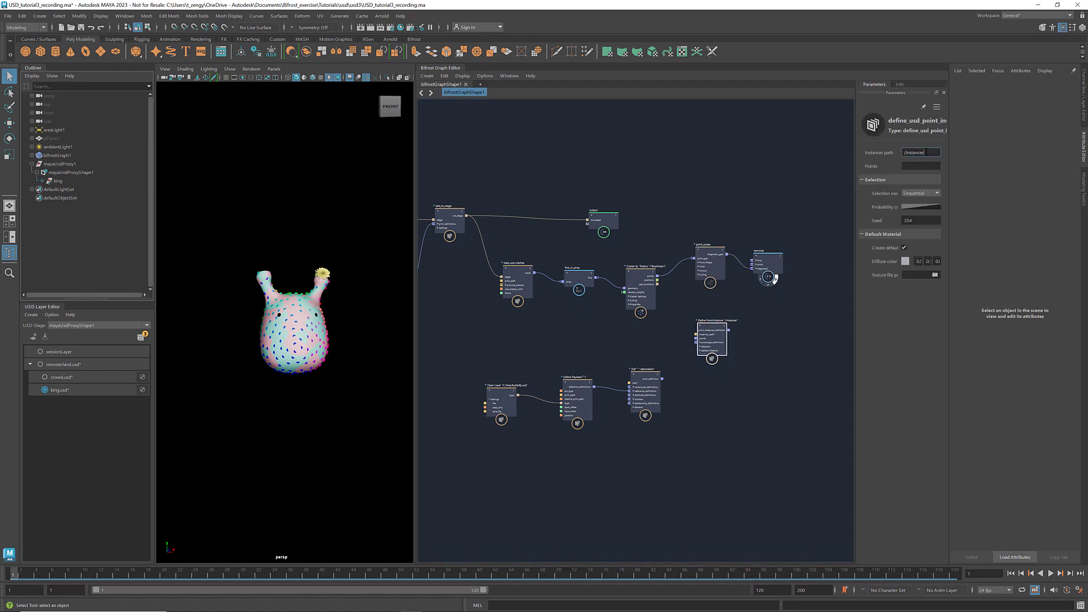
text(_decorati)
key(Return)
Connect the scattered points to the instancer's points input and the decoration's prim_definition to its prototype_definitions.
scroll(657, 276, up, 5)
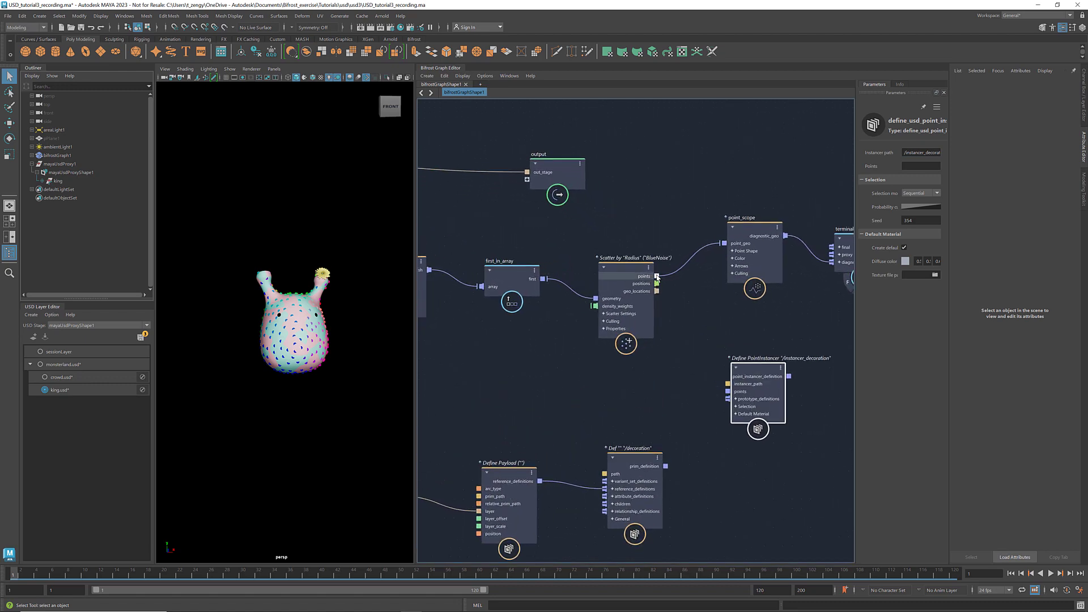
scroll(657, 275, up, 2)
drag(656, 276, 742, 415)
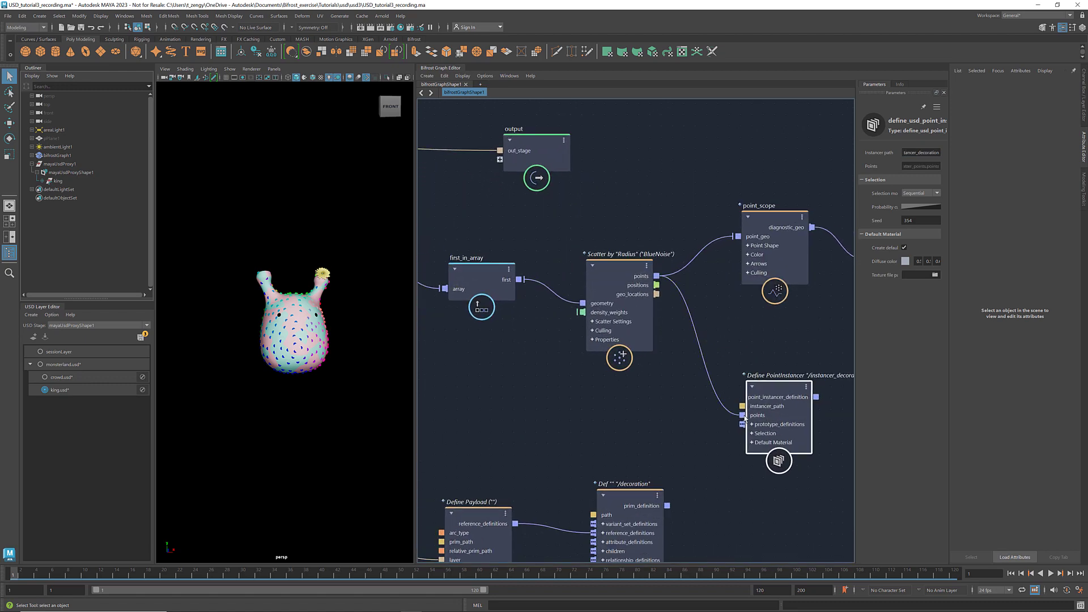
drag(667, 506, 742, 424)
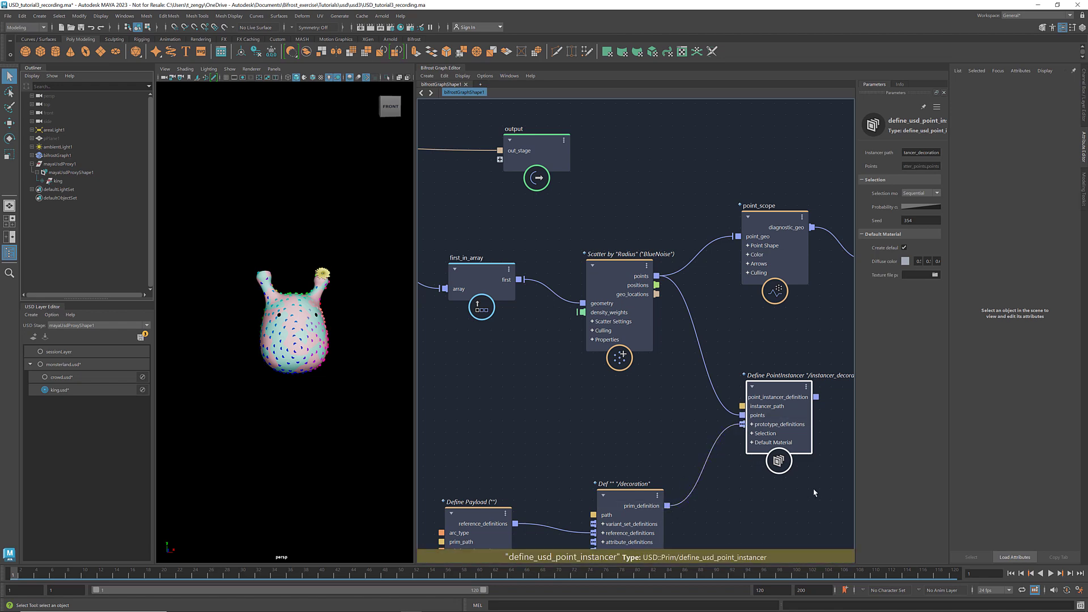
Create a second add_to_stage node and place it beyond the point instancer node.
middle_drag(781, 483, 646, 469)
scroll(643, 450, down, 2)
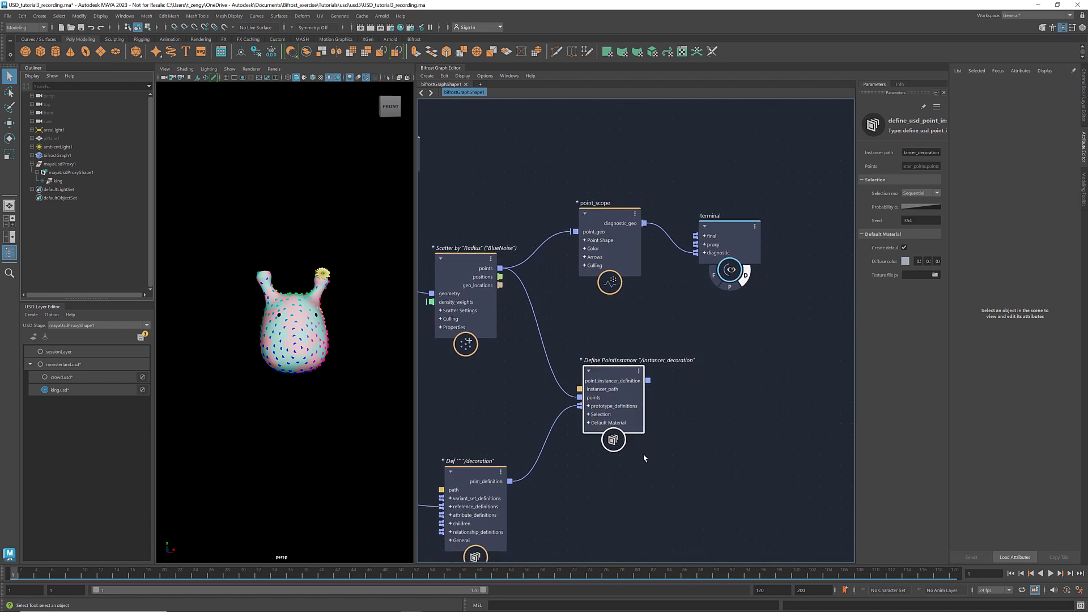
key(Tab)
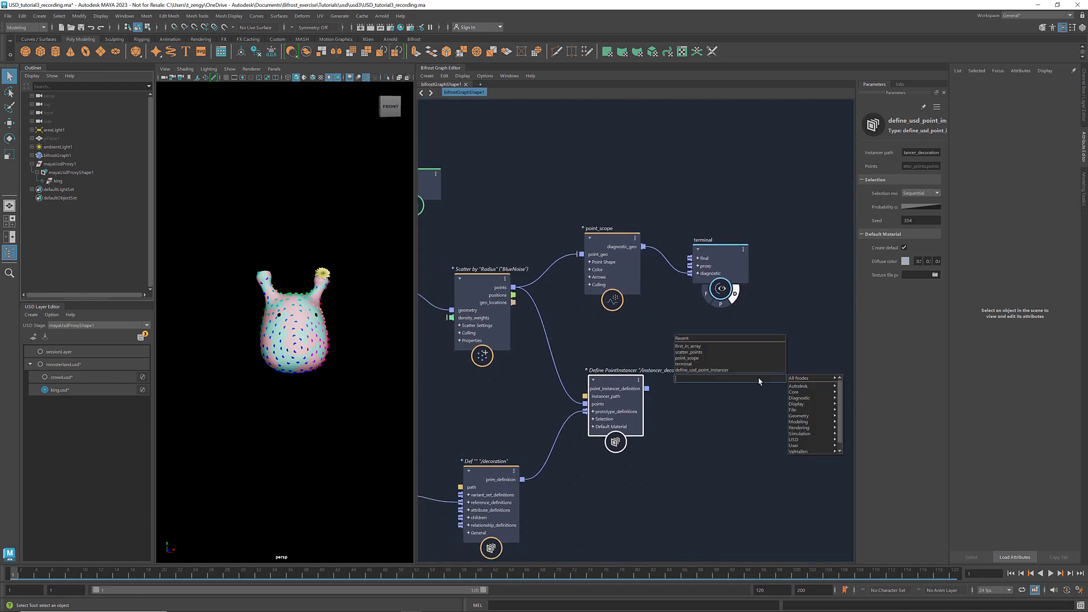
text(add_to)
key(Down)
key(Return)
drag(760, 381, 793, 334)
scroll(753, 410, down, 2)
scroll(753, 410, down, 2)
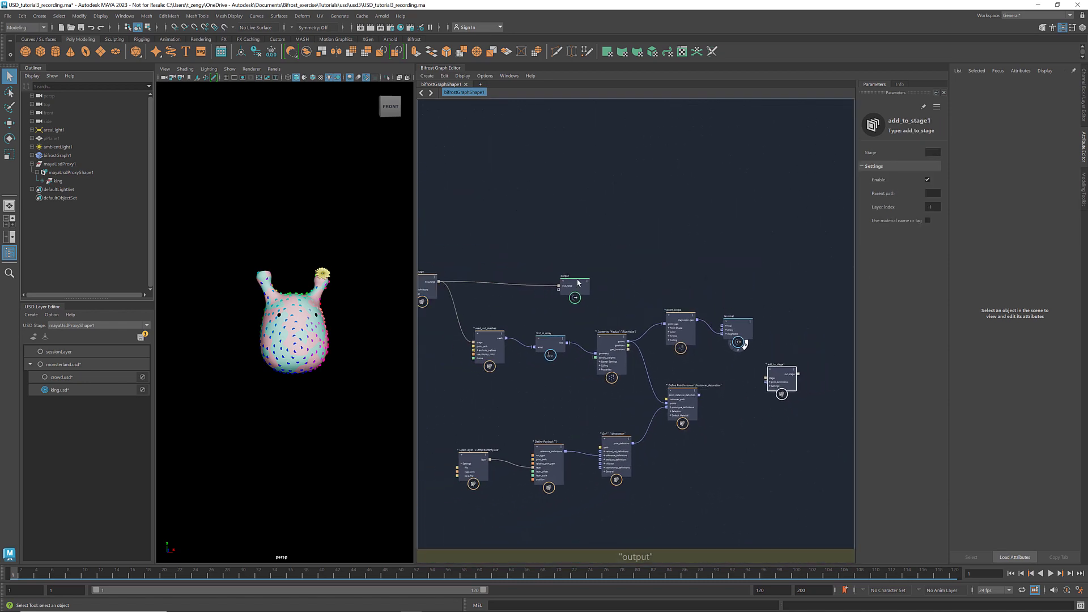
Route the first add_to_stage's out_stage through the new add_to_stage node to the output node, repositioning the output after it.
drag(576, 281, 834, 336)
drag(439, 281, 766, 378)
scroll(808, 381, up, 4)
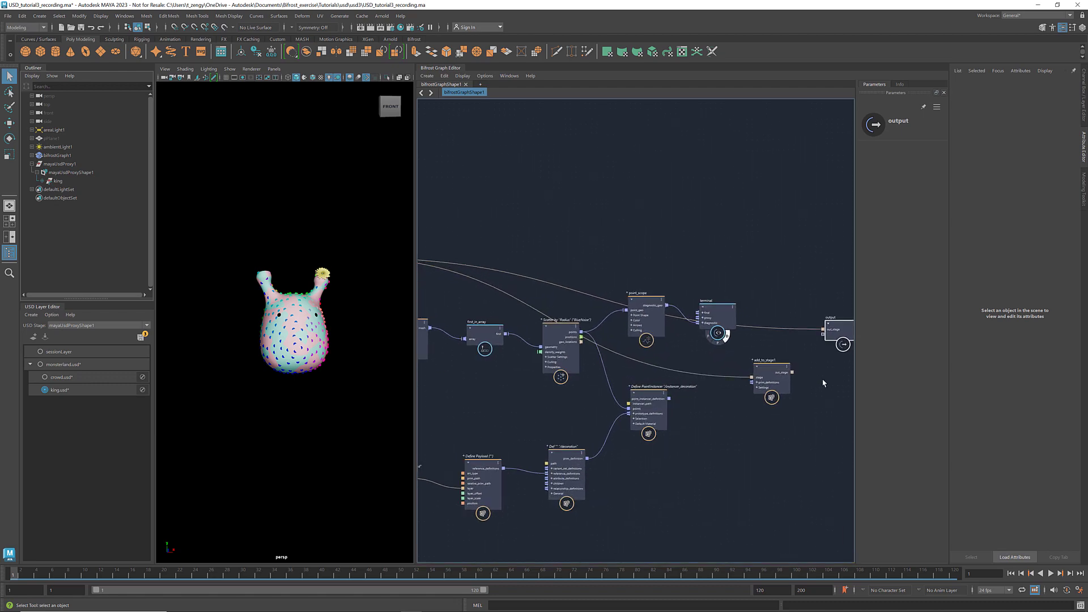
middle_drag(739, 371, 702, 370)
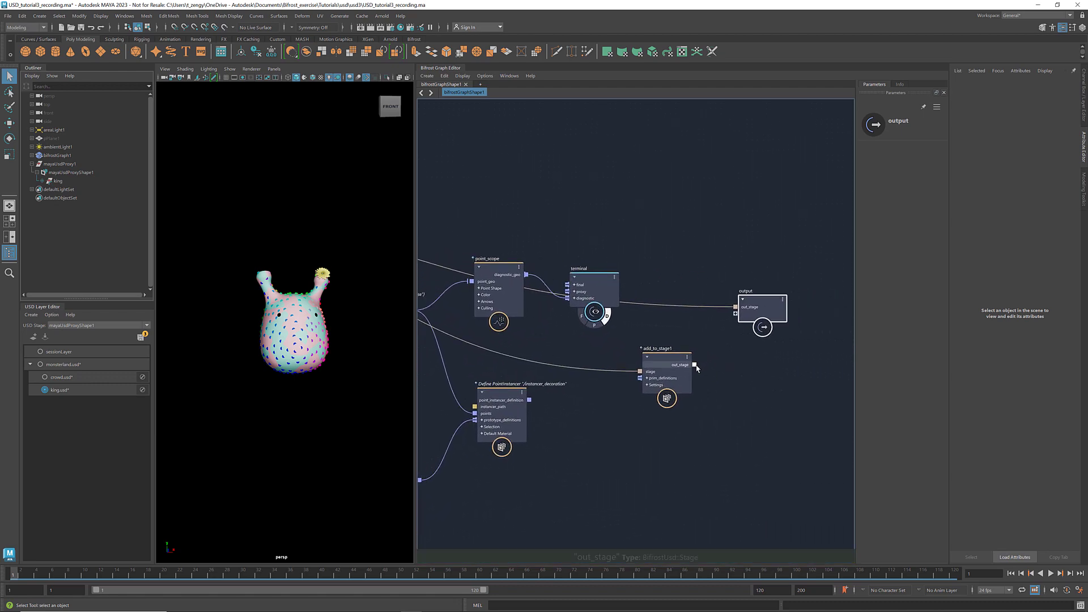
drag(694, 364, 793, 313)
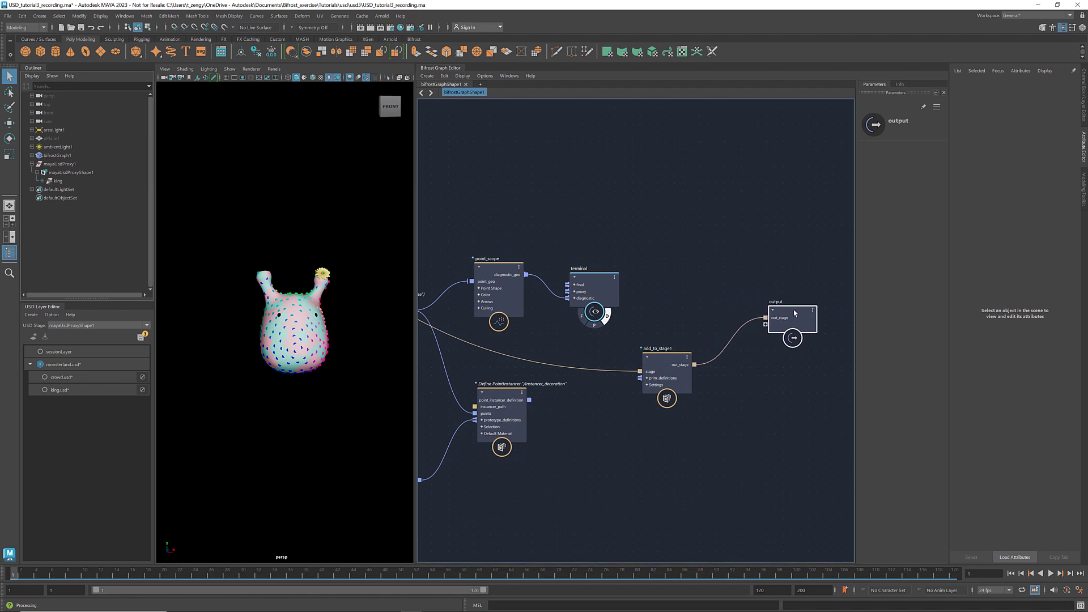
click(763, 383)
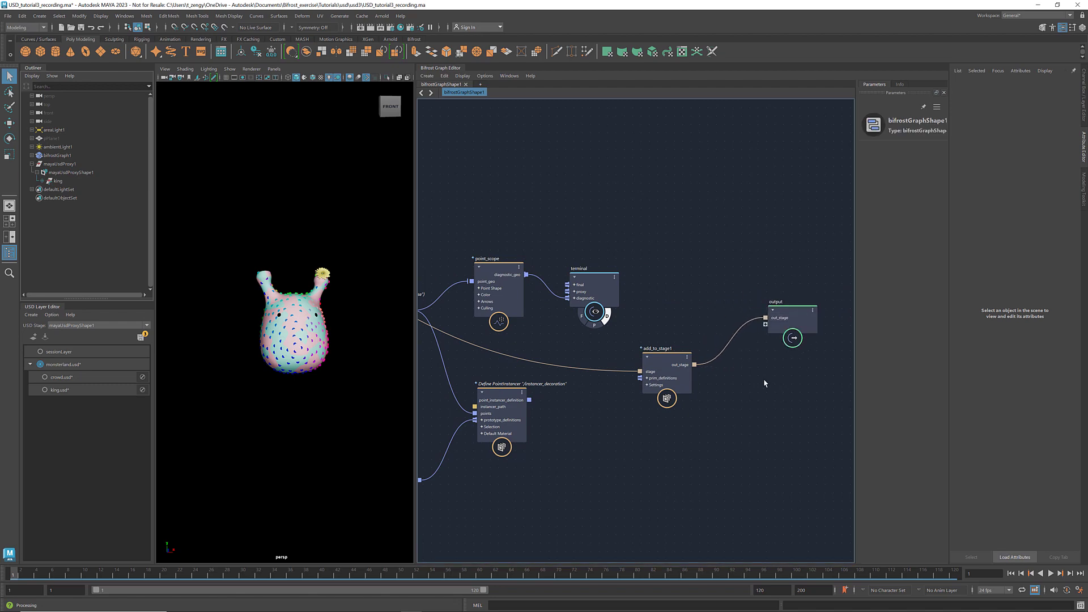
Set the new add_to_stage node's layer index to 0 and connect the point_instancer_definition to its prim_definitions input.
click(665, 362)
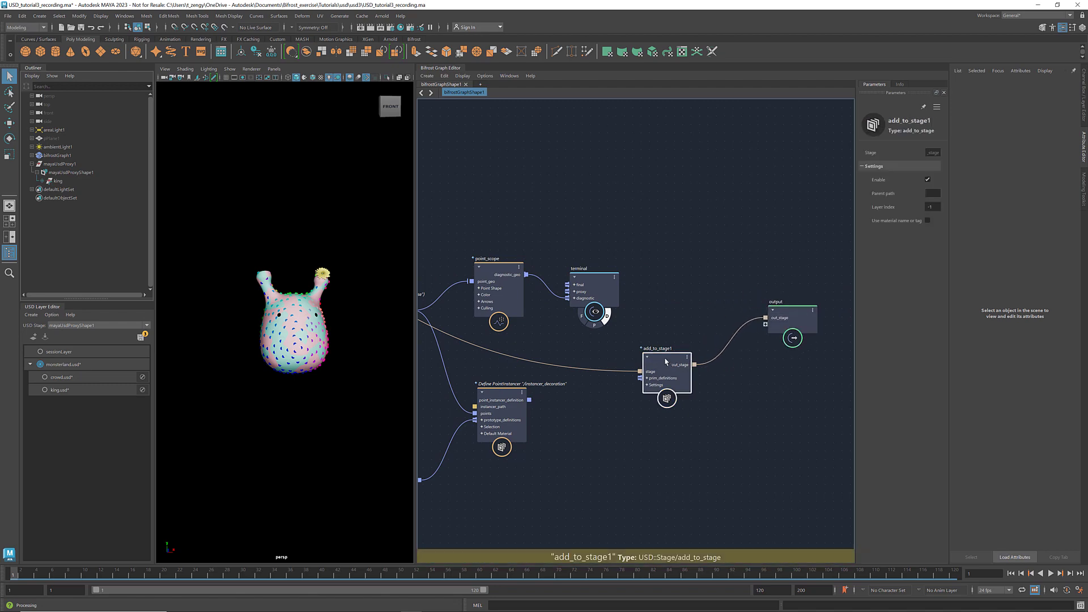
click(932, 207)
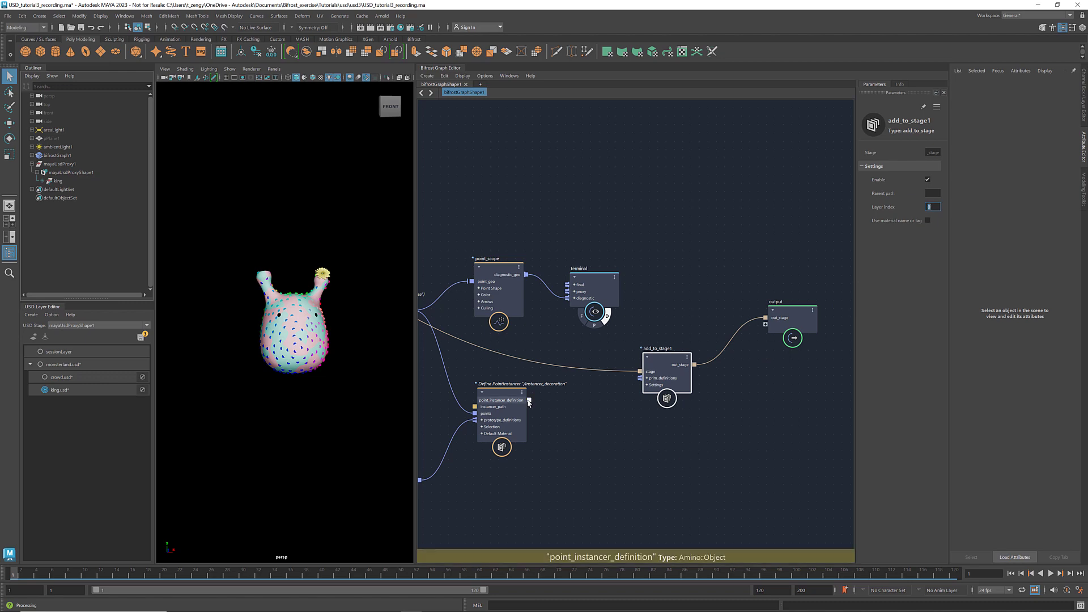
drag(529, 400, 640, 379)
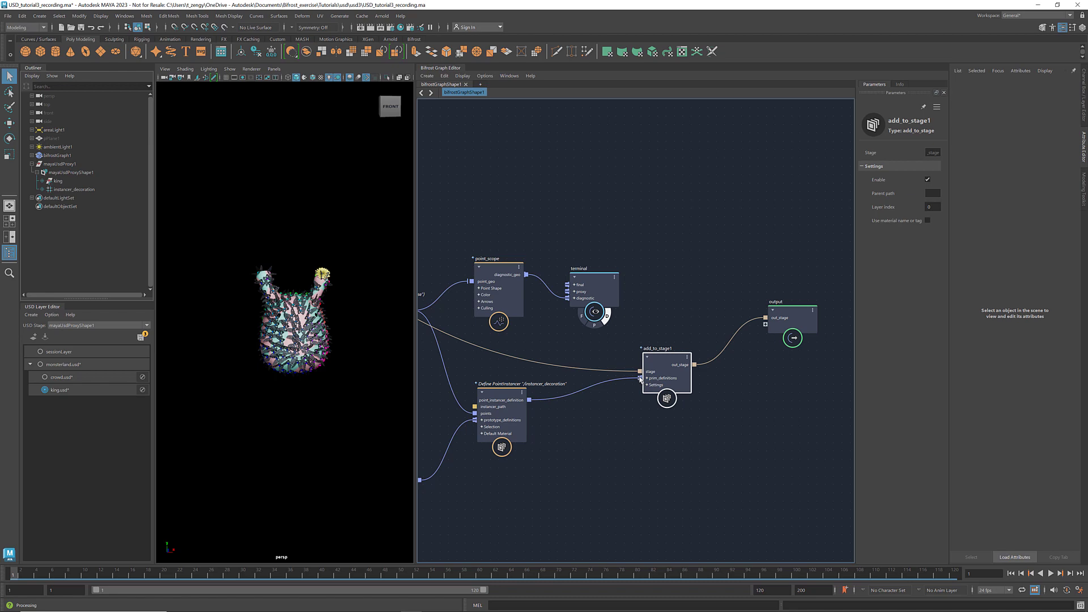
Turn off the terminal node's diagnostic display to hide the scattered point markers on the monster.
click(606, 348)
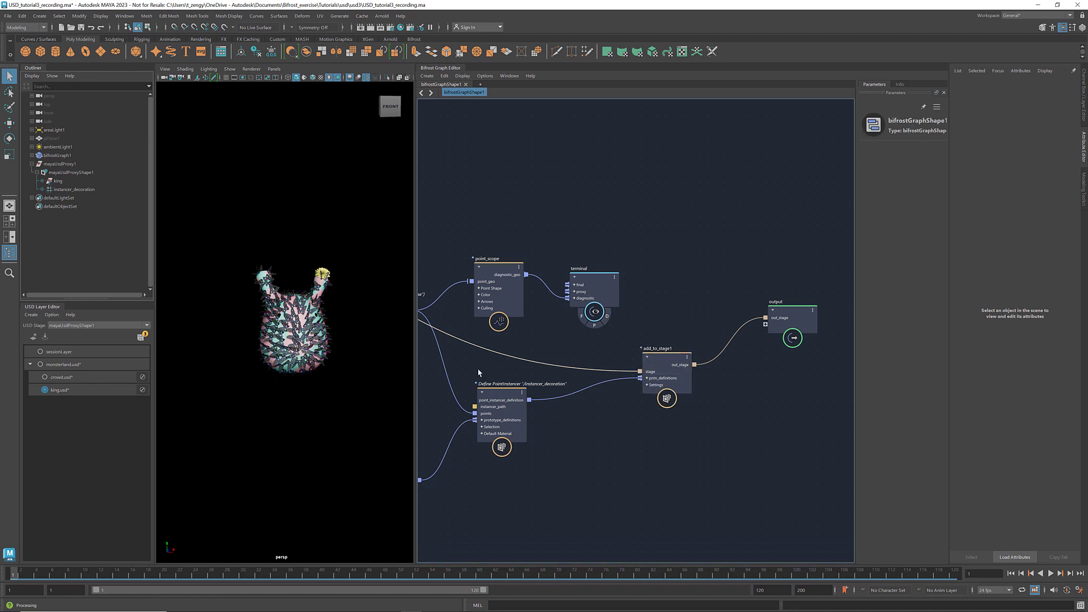
scroll(299, 338, up, 5)
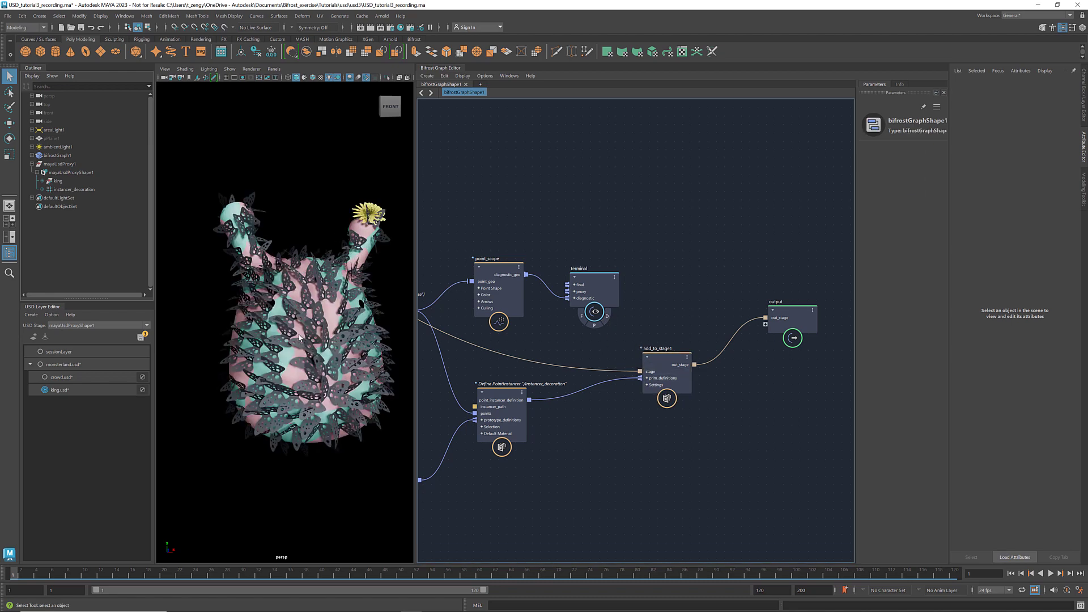
scroll(300, 337, up, 3)
Disable default material creation on the define_usd_point_instancer node.
click(499, 393)
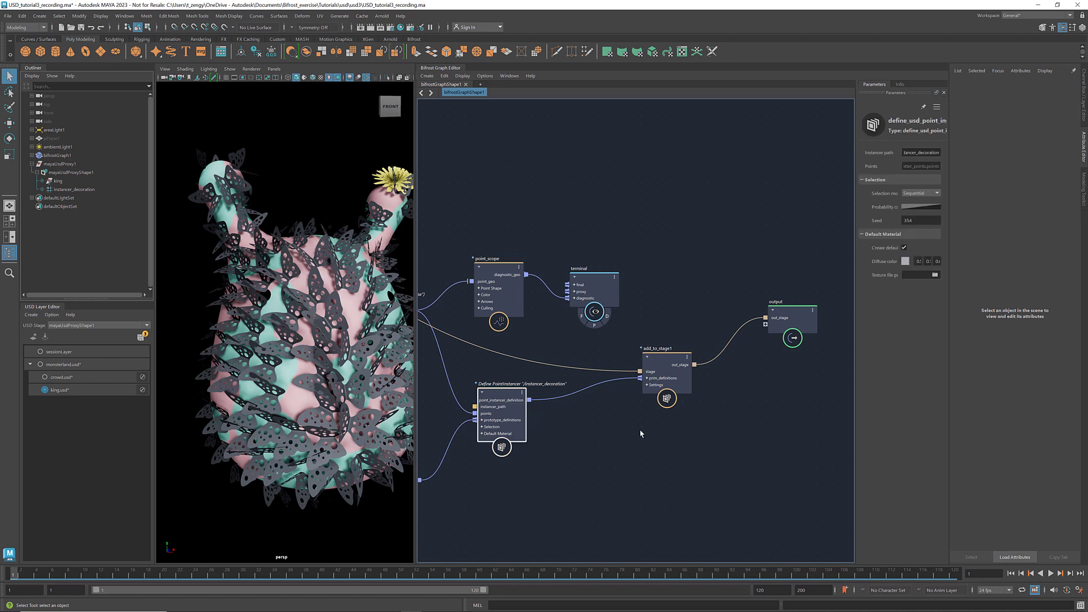
click(902, 247)
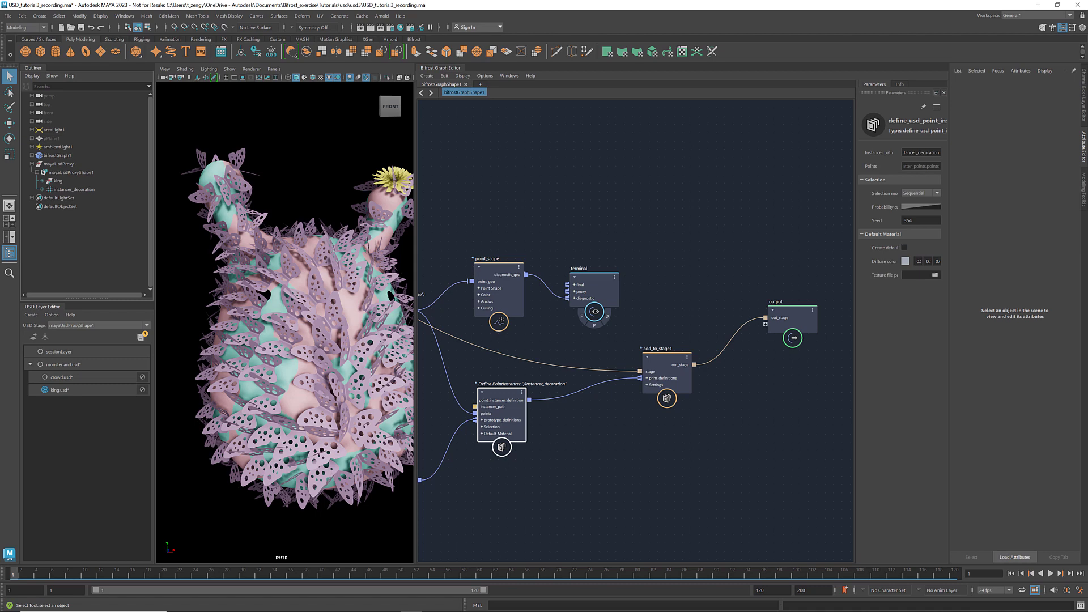
Add a randomize_point_scale node to the graph, placed between the scatter_points and define_usd_point_instancer nodes.
scroll(627, 368, down, 5)
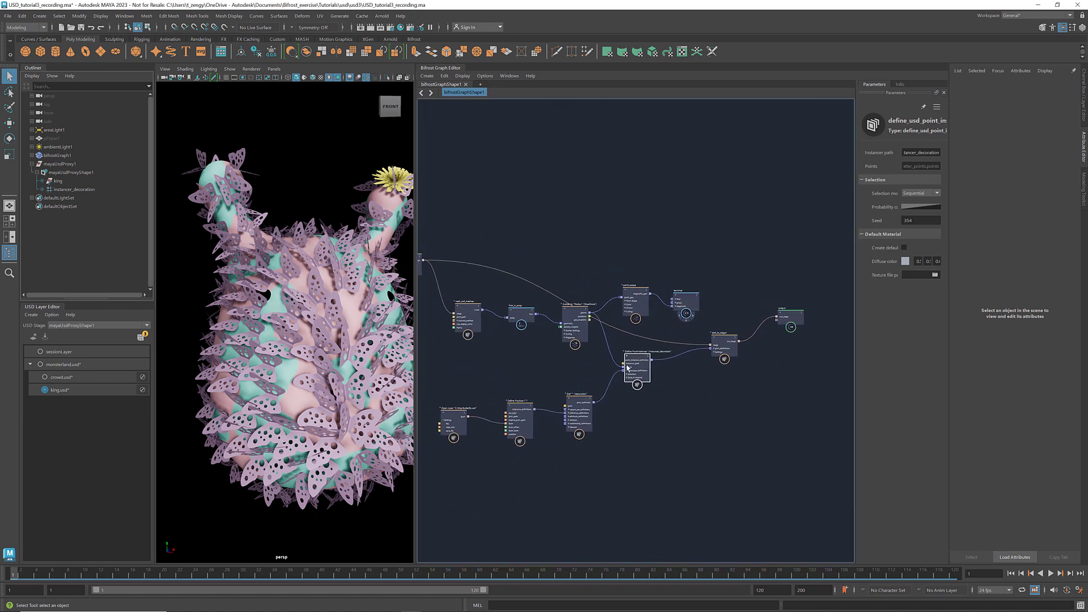
drag(627, 369, 664, 373)
scroll(622, 355, up, 5)
click(601, 366)
key(Tab)
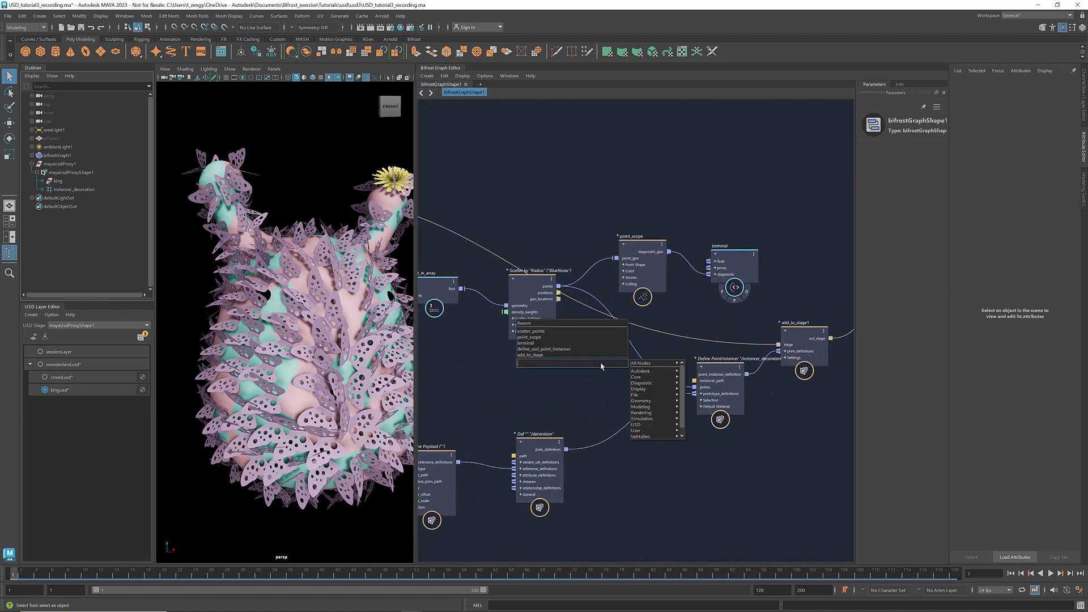
text(random)
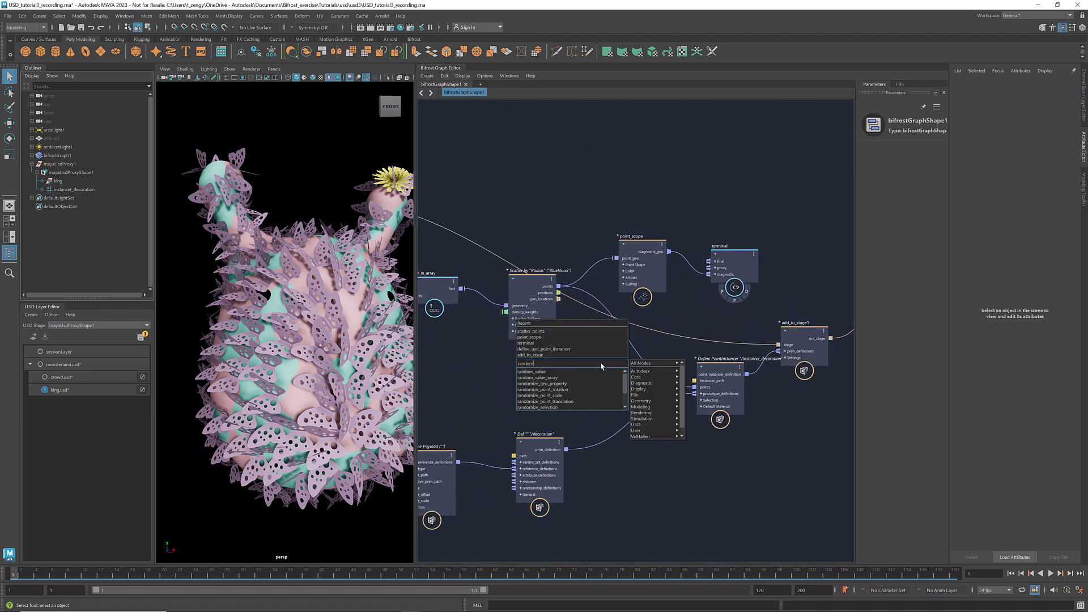
text(ize_point_sc)
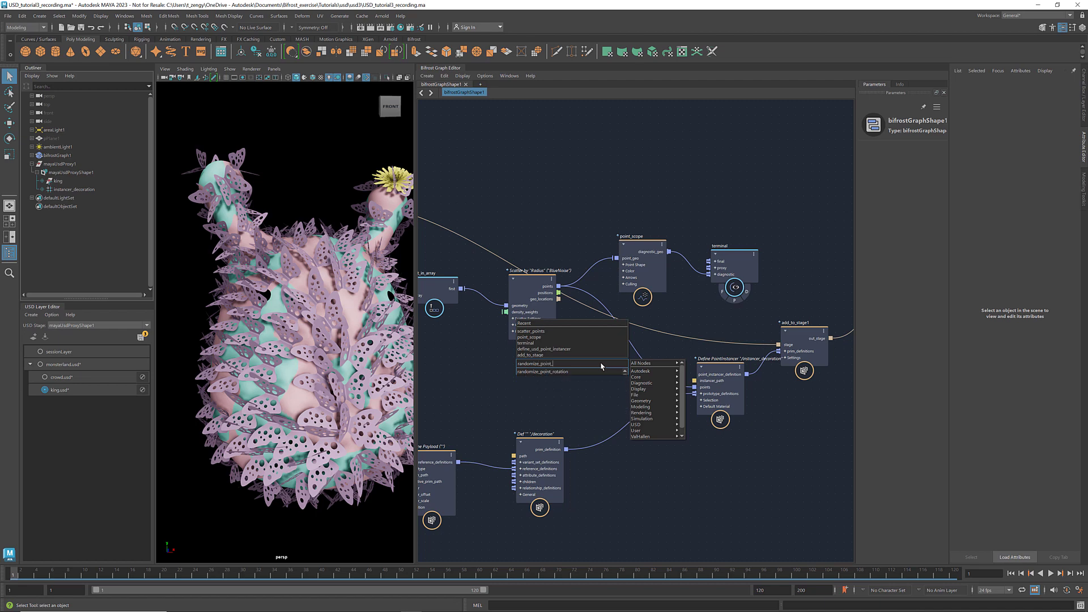
key(Down)
click(601, 370)
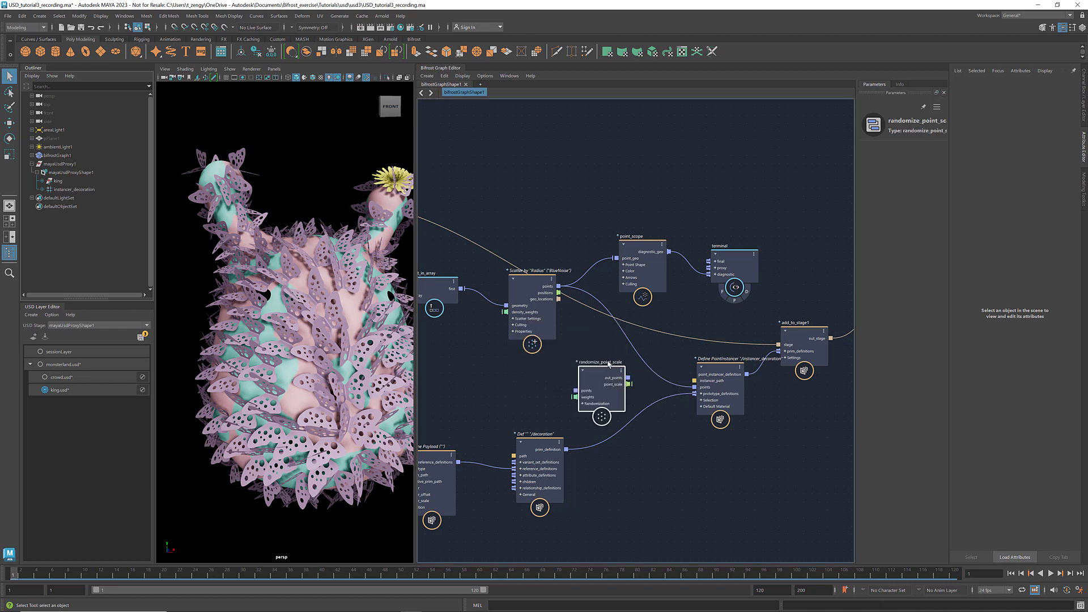
drag(608, 363, 614, 356)
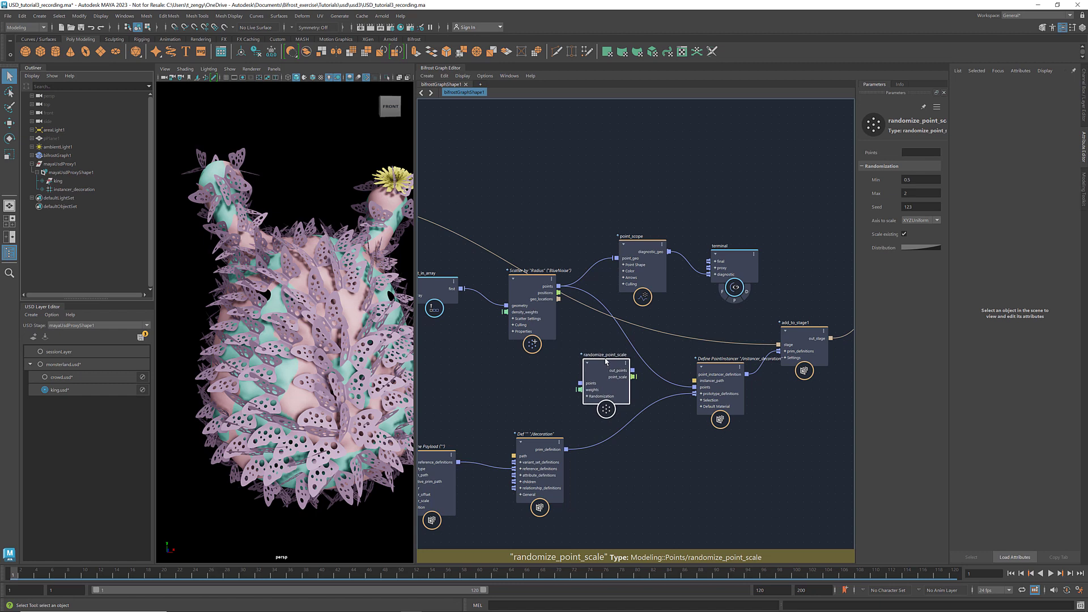
Shift the downstream nodes away from randomize_point_scale to make room, keeping point_scope and terminal grouped near scatter_points.
scroll(613, 356, down, 1)
middle_drag(748, 400, 626, 382)
drag(817, 214, 522, 447)
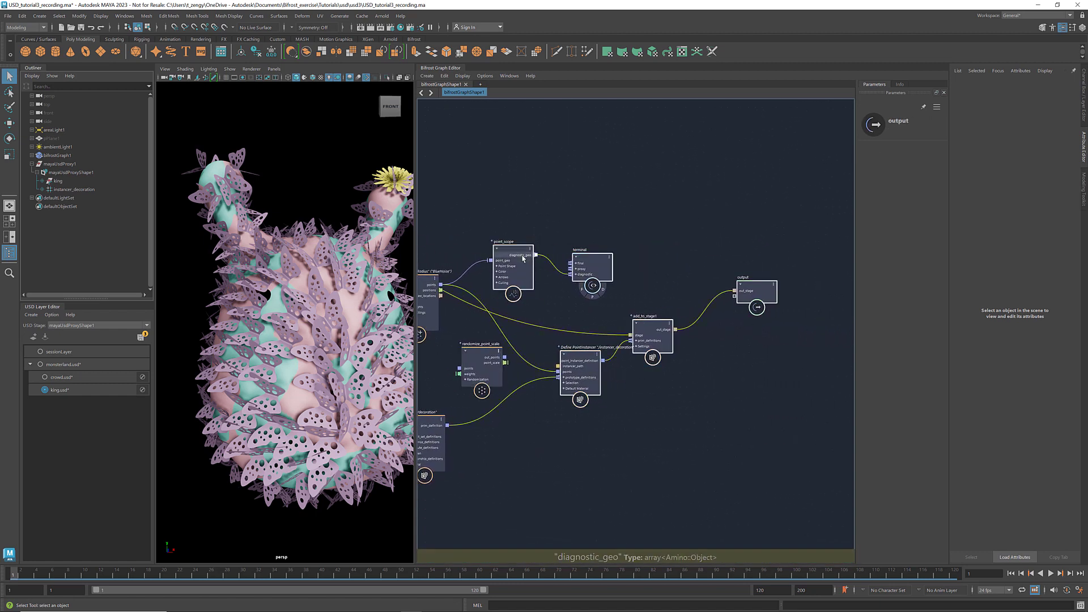
drag(524, 255, 689, 257)
click(602, 230)
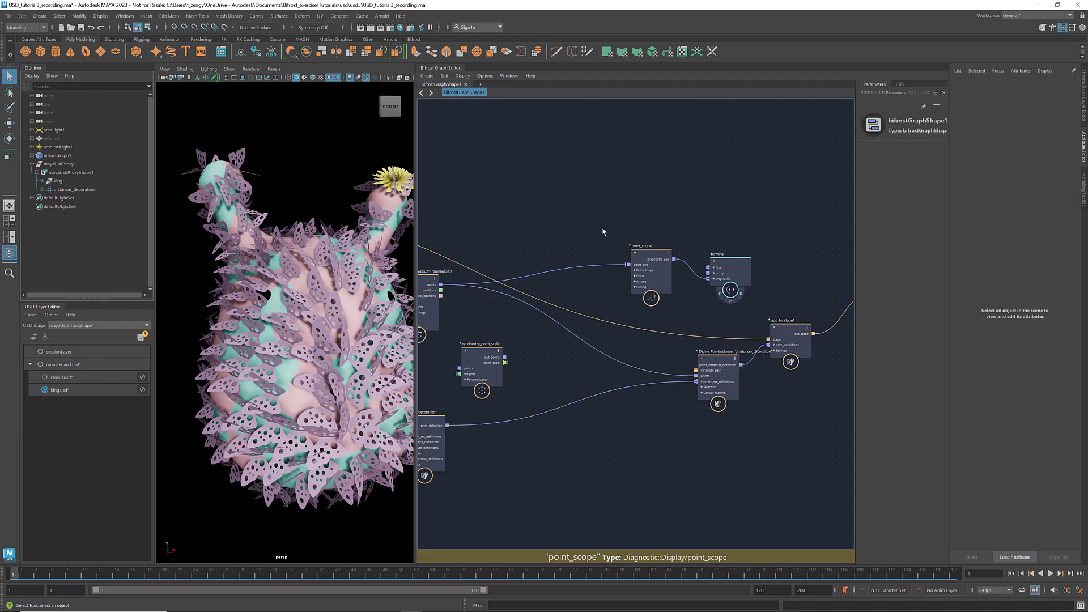
mouse_move(771, 235)
mouse_down()
mouse_move(640, 286)
mouse_move(513, 259)
mouse_up()
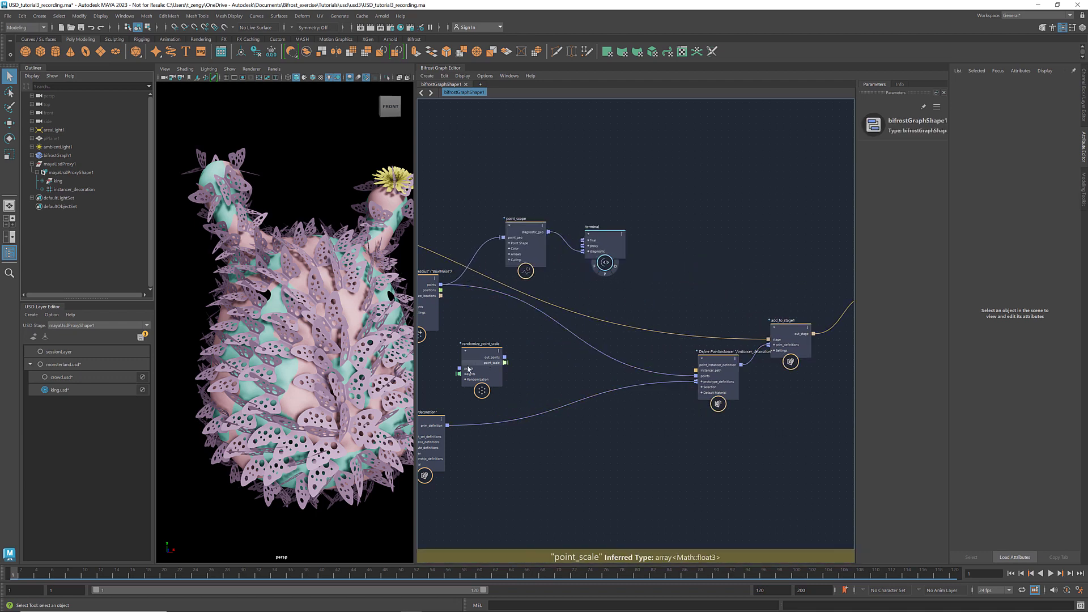
Add a randomize_point_rotation node beside the randomize_point_scale node.
scroll(543, 368, up, 1)
scroll(542, 368, up, 1)
key(Tab)
text(randomiz)
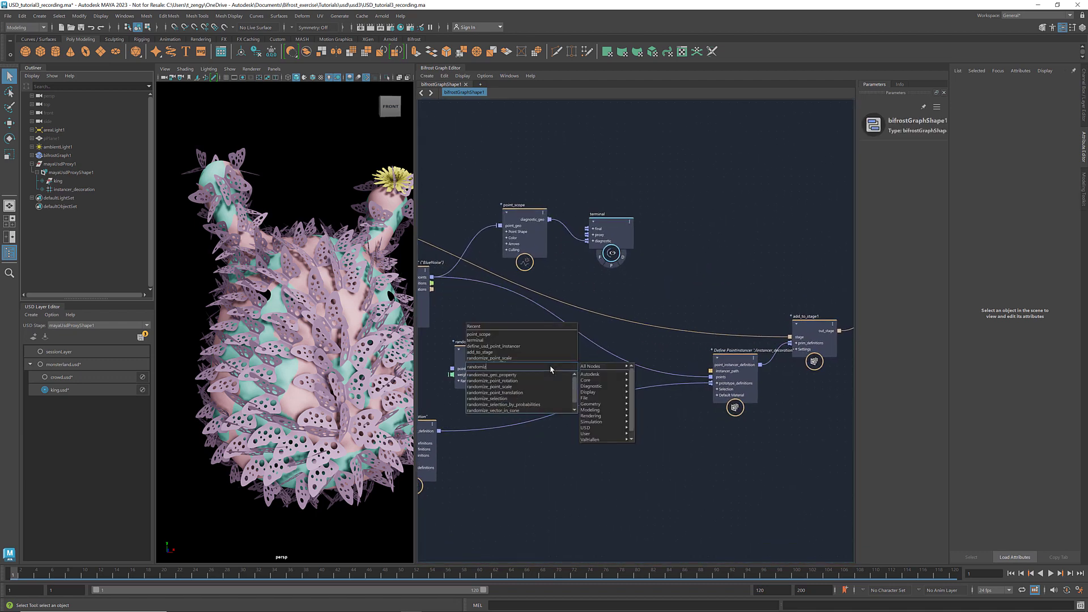
text(e_point_r)
key(Down)
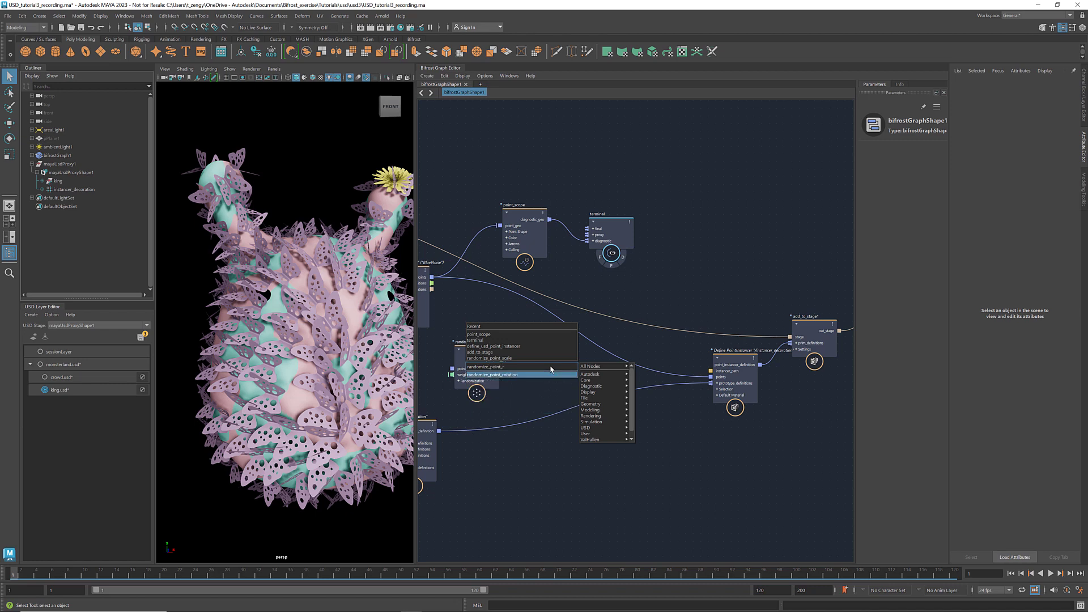
key(Return)
Align the two randomize nodes and wire the scattered points through scale and rotation into the point instancer's points input.
drag(551, 368, 592, 343)
drag(461, 346, 486, 341)
drag(431, 277, 710, 379)
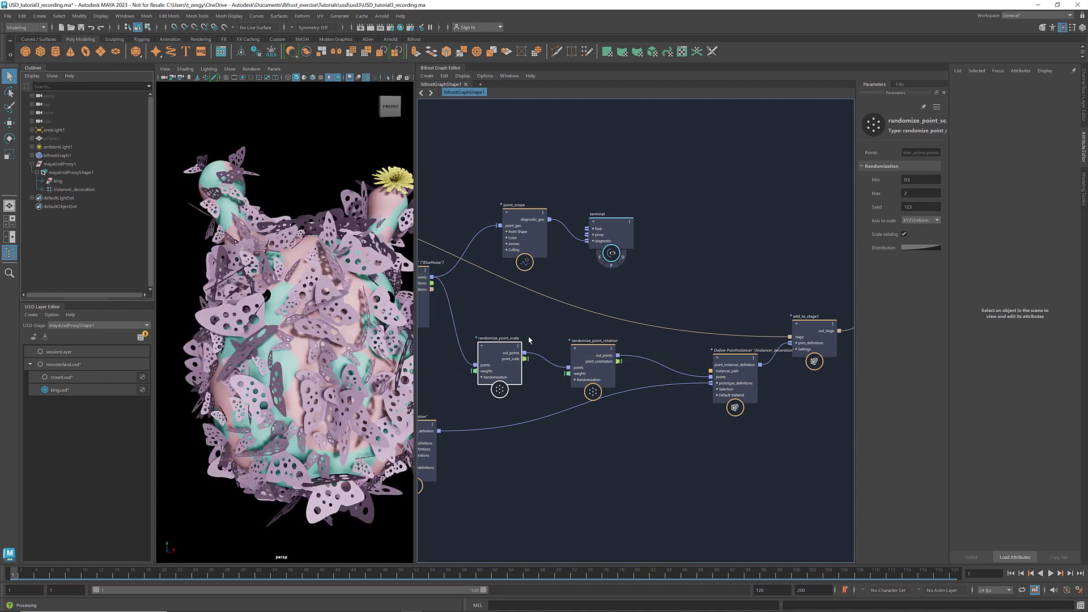
Lower the maximum scale of randomize_point_scale and set the scatter_points amount to 0.15.
click(909, 193)
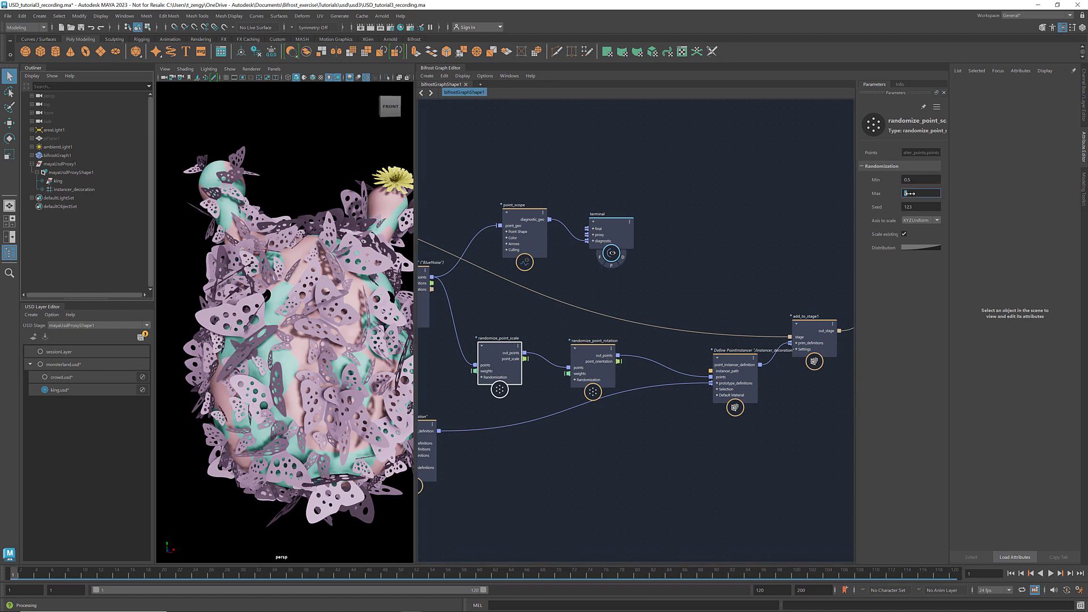
drag(909, 193, 863, 208)
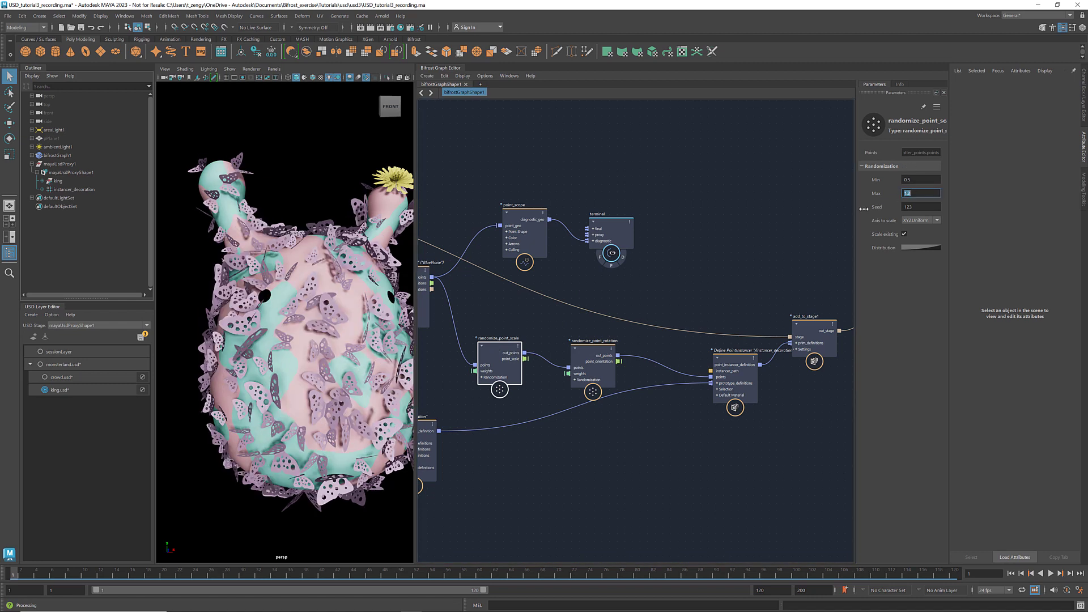
scroll(761, 297, down, 2)
alt+middle_drag(674, 297, 795, 304)
click(545, 291)
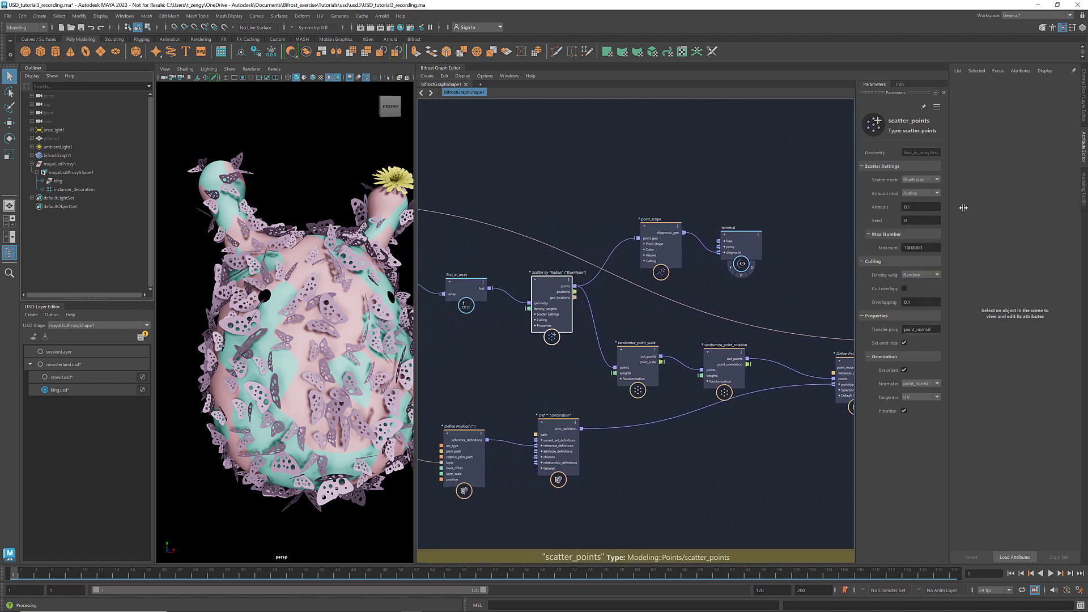
click(918, 207)
text(0.15)
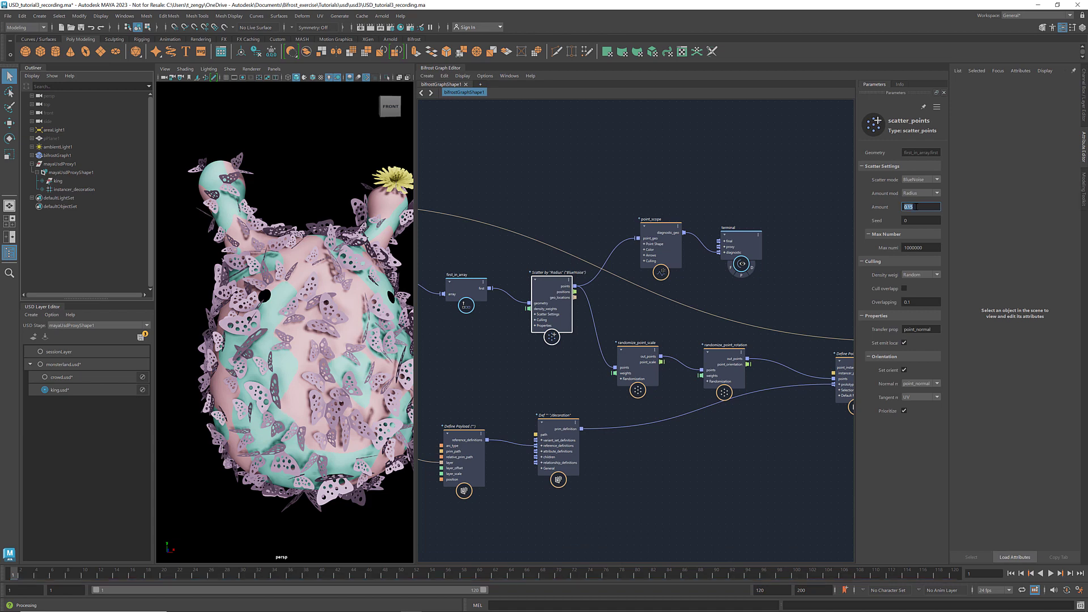
key(Return)
Examine the scattered butterflies on the monster and the scatter_points node's density_weights input in the graph.
scroll(305, 311, down, 3)
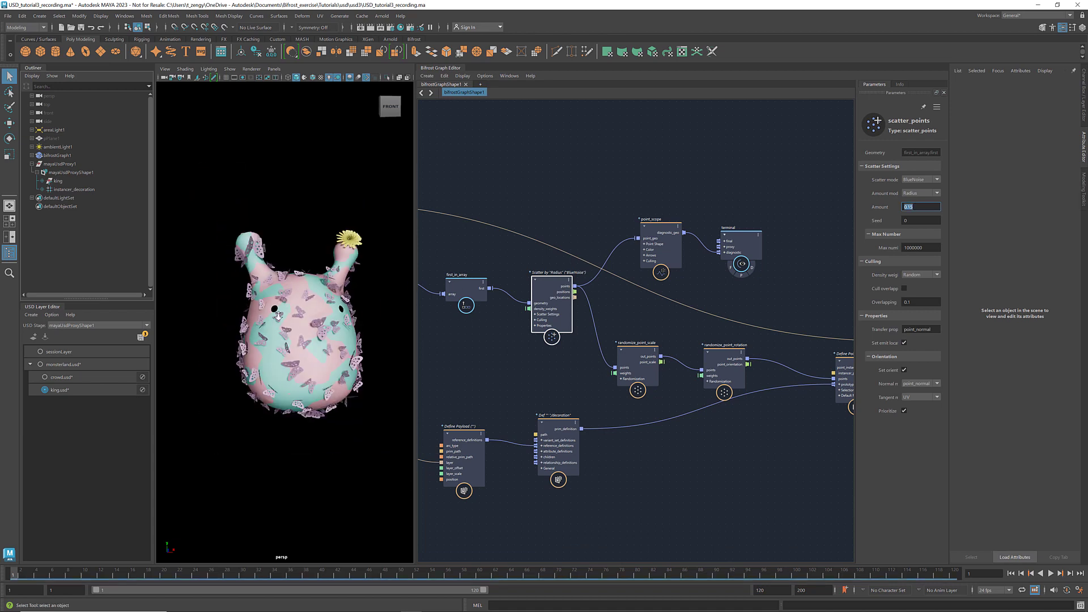
alt+drag(305, 311, 318, 315)
scroll(333, 321, up, 3)
scroll(333, 321, down, 3)
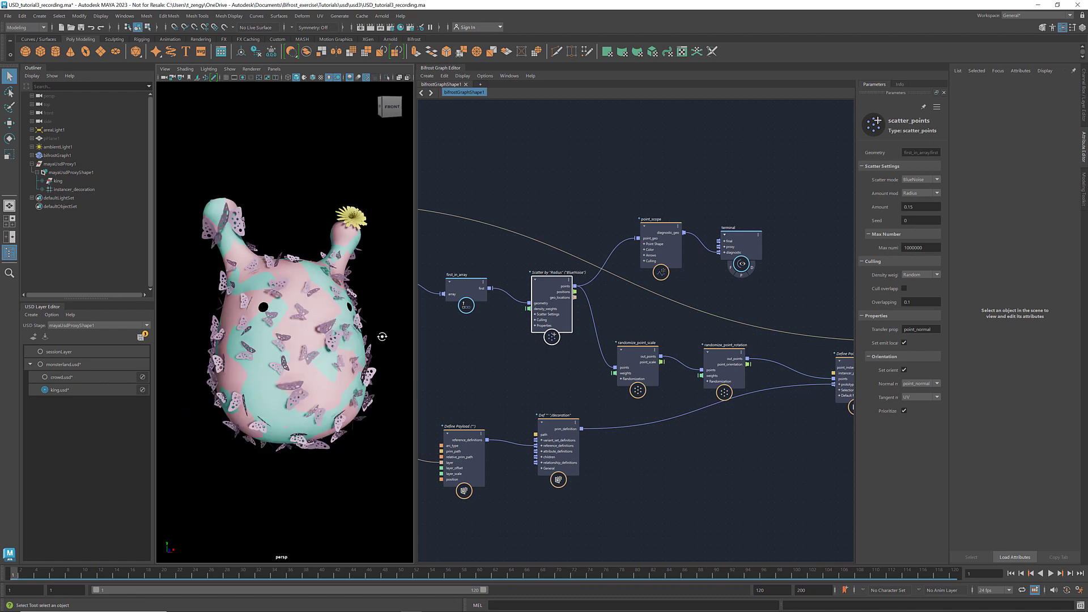
middle_drag(534, 370, 658, 397)
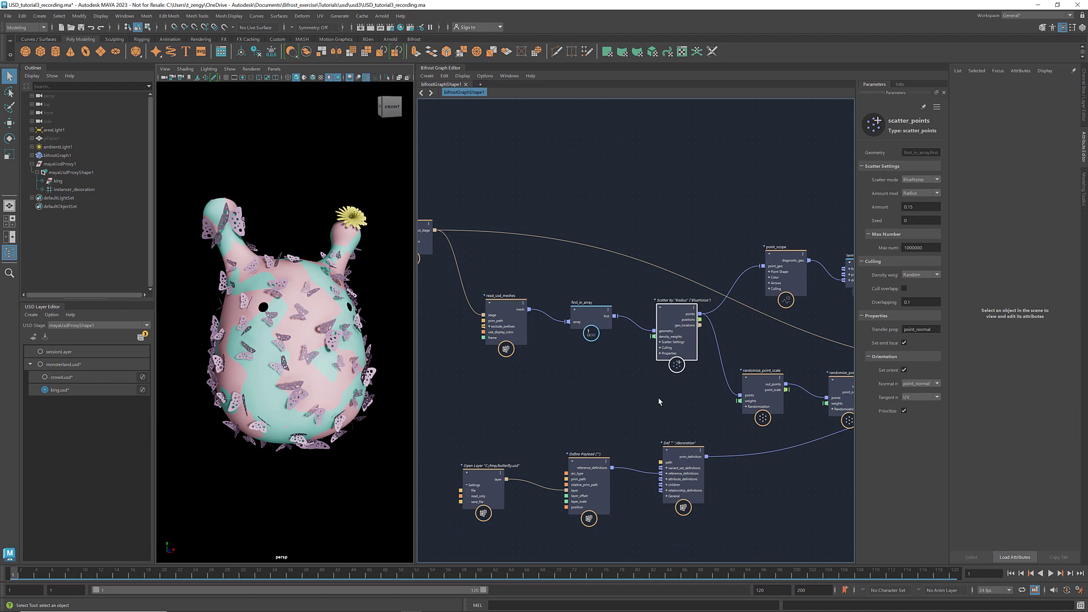
scroll(660, 397, up, 5)
middle_drag(661, 395, 681, 435)
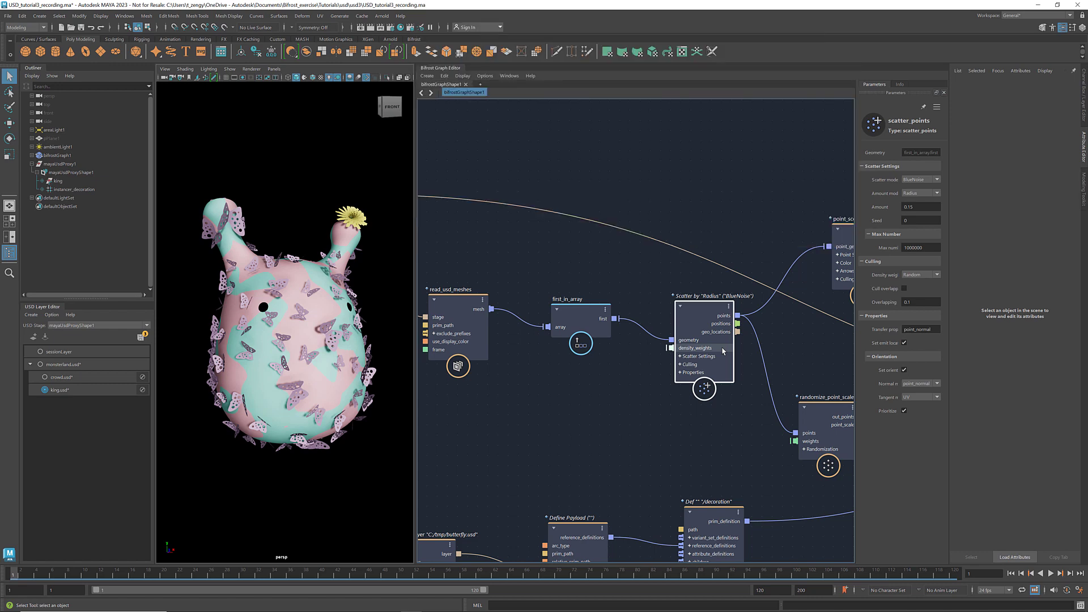
scroll(607, 368, down, 4)
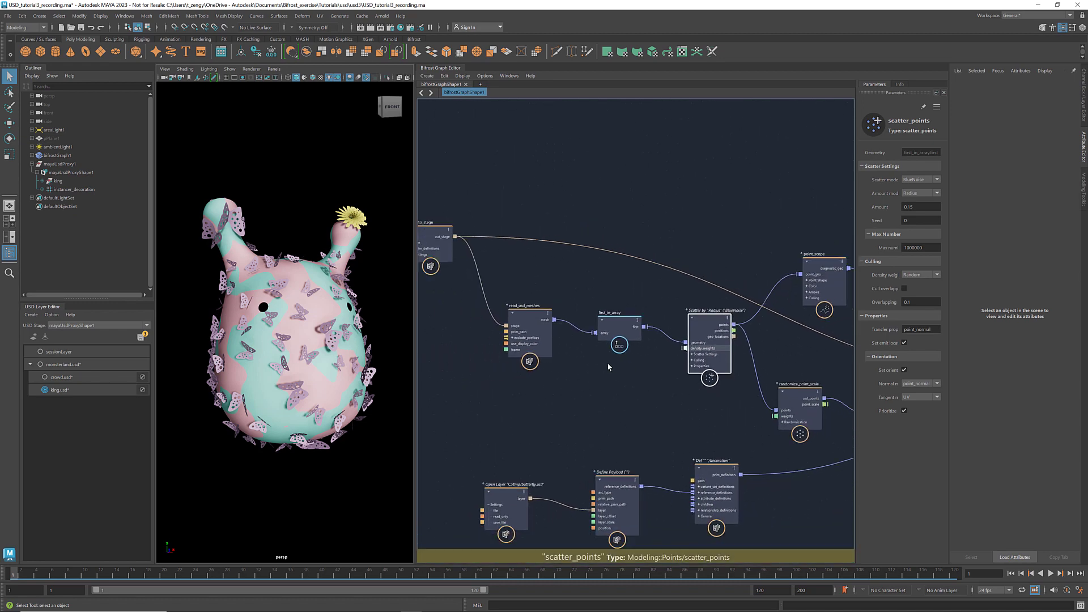
Add a get_usd_attribute_value node and place it above the read_usd_meshes and scatter_points branch.
middle_drag(638, 386, 661, 402)
scroll(663, 298, up, 2)
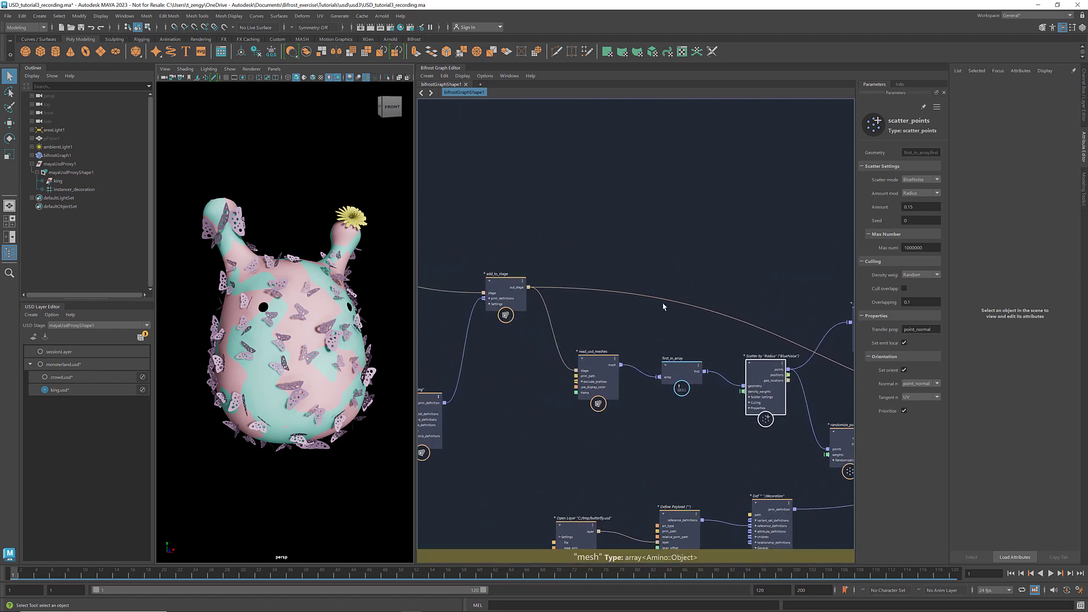
middle_drag(663, 297, 638, 295)
click(591, 229)
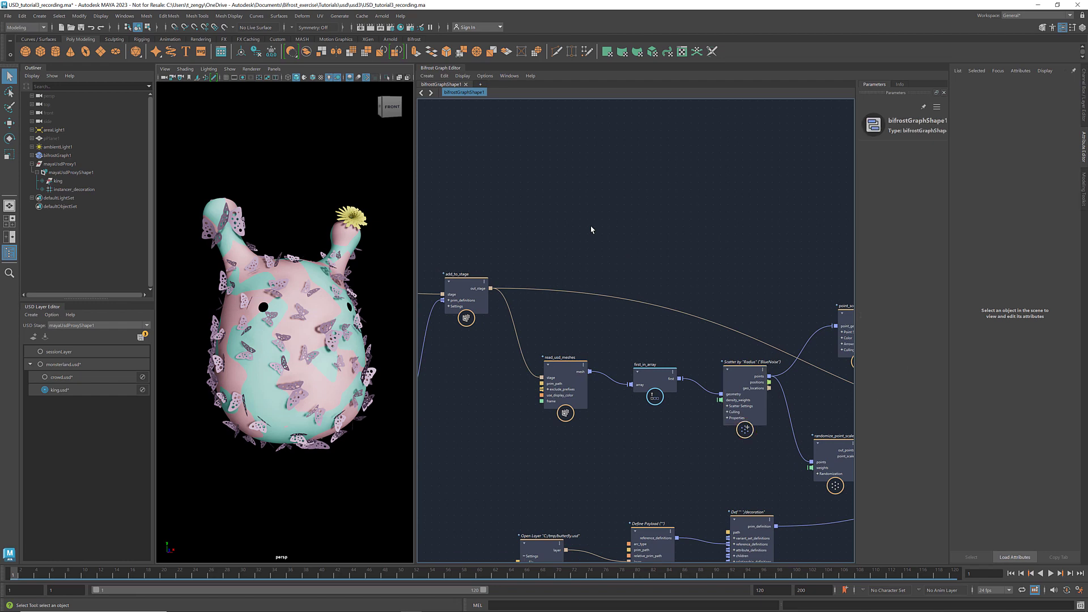
key(Tab)
text(get)
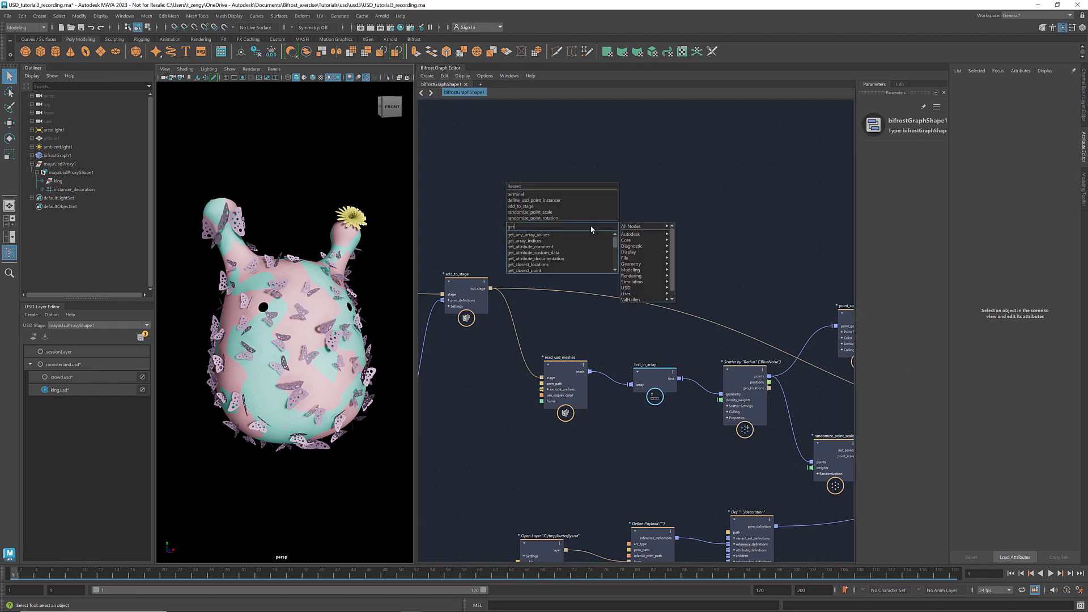
text(_usd_attr)
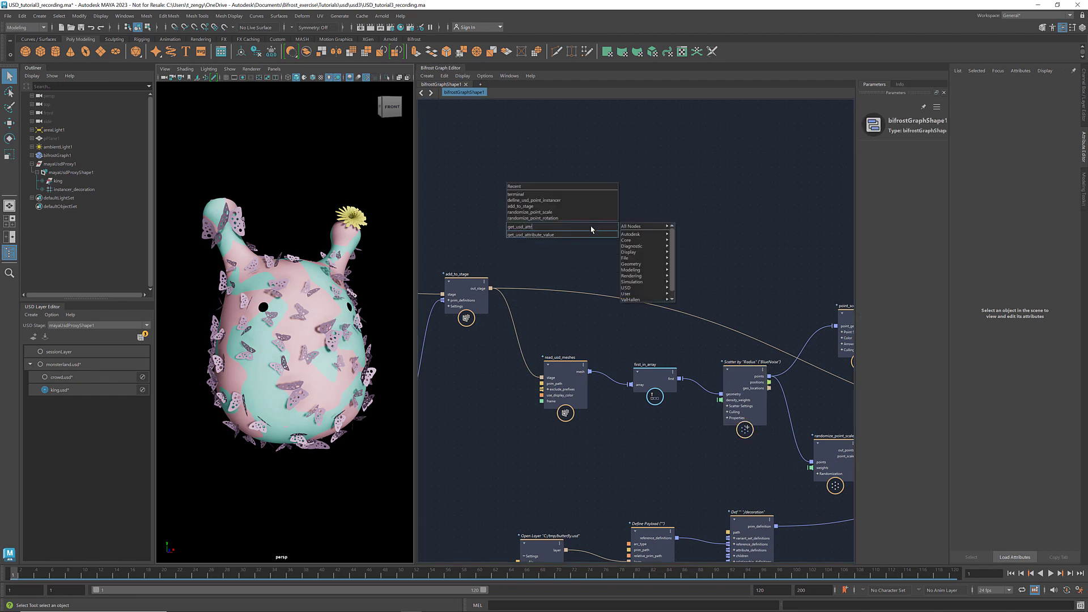
key(Down)
text(r)
key(Return)
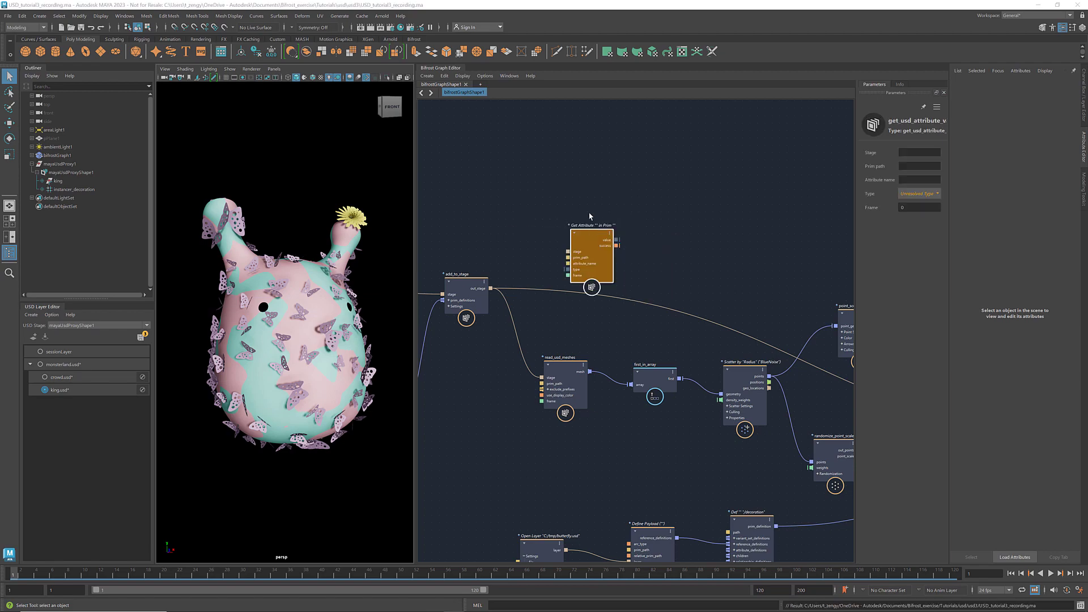
drag(592, 237, 685, 213)
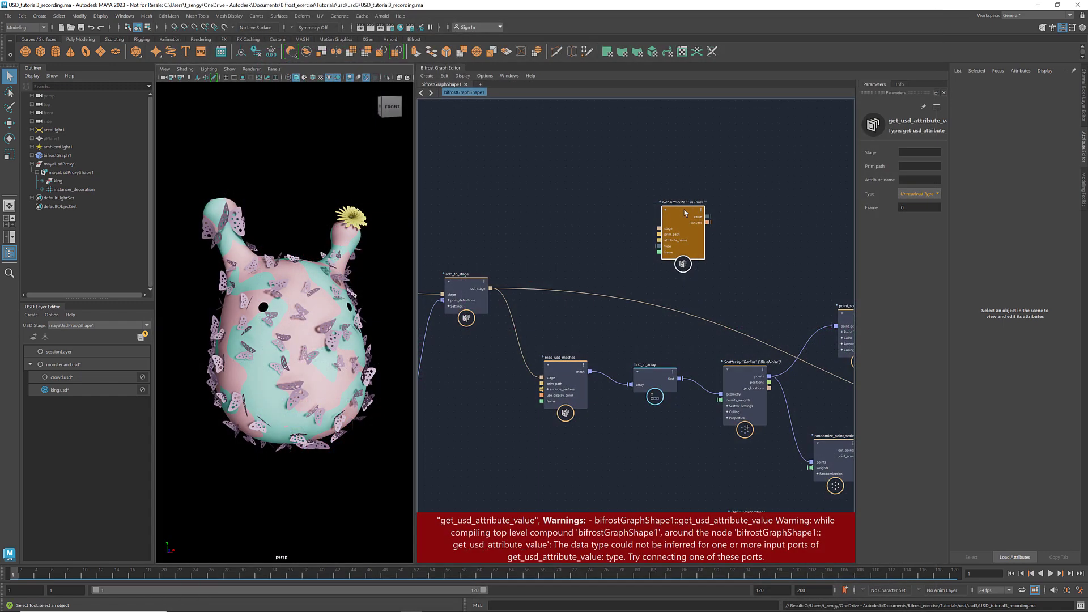
drag(685, 212, 686, 212)
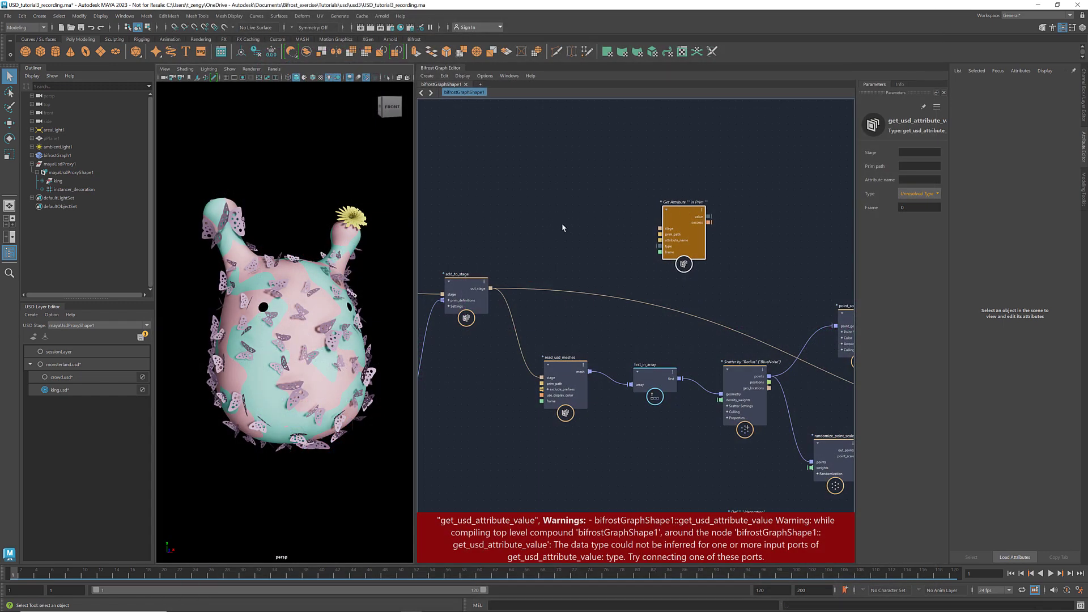
Add a set_variant_selection node and place it between add_to_stage and get_usd_attribute_value.
click(563, 227)
key(Tab)
text(set_v)
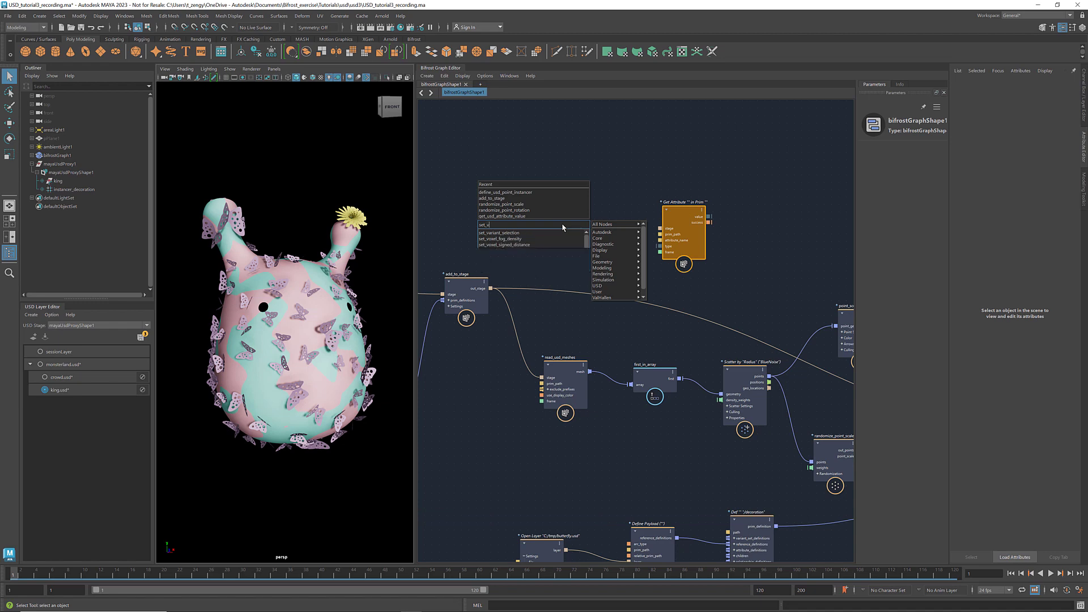
text(ariant_se)
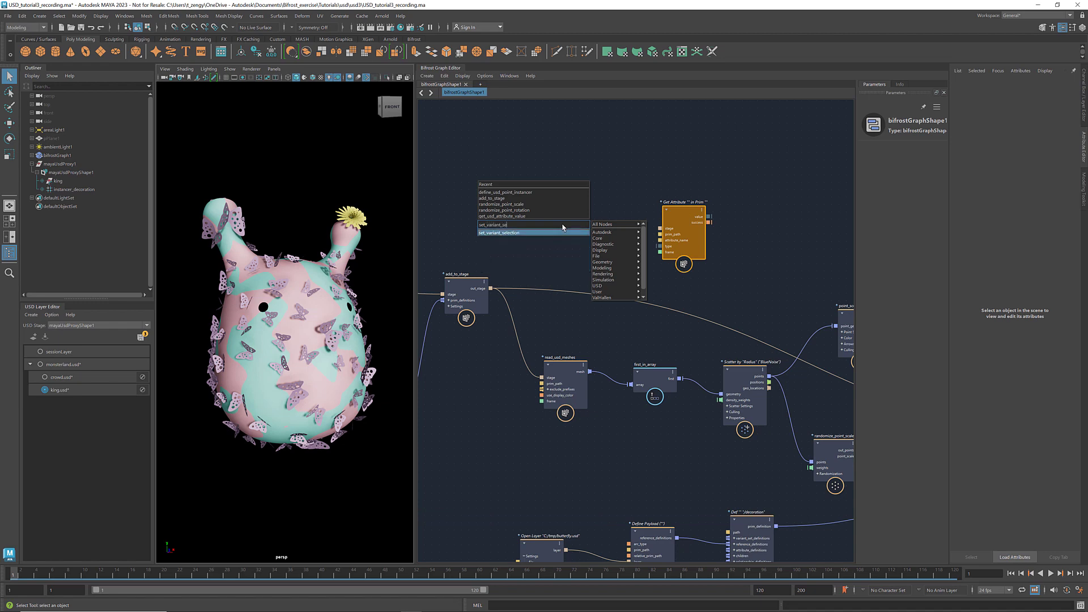
key(Return)
drag(563, 232, 575, 217)
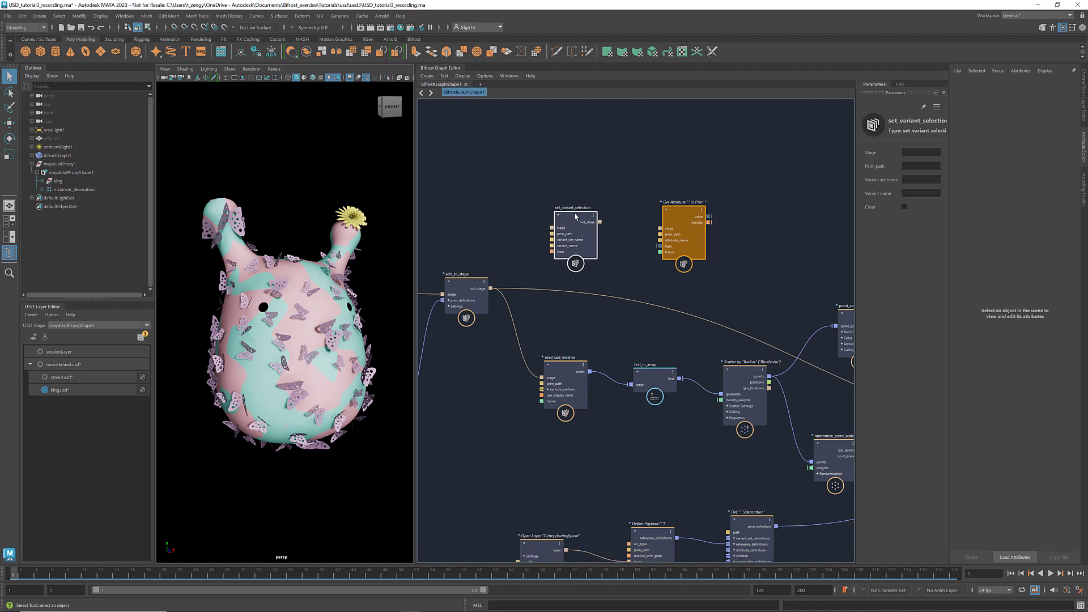
Copy the king's body prim path, /king/body, into the prim path of the set_variant_selection node.
click(44, 182)
click(66, 207)
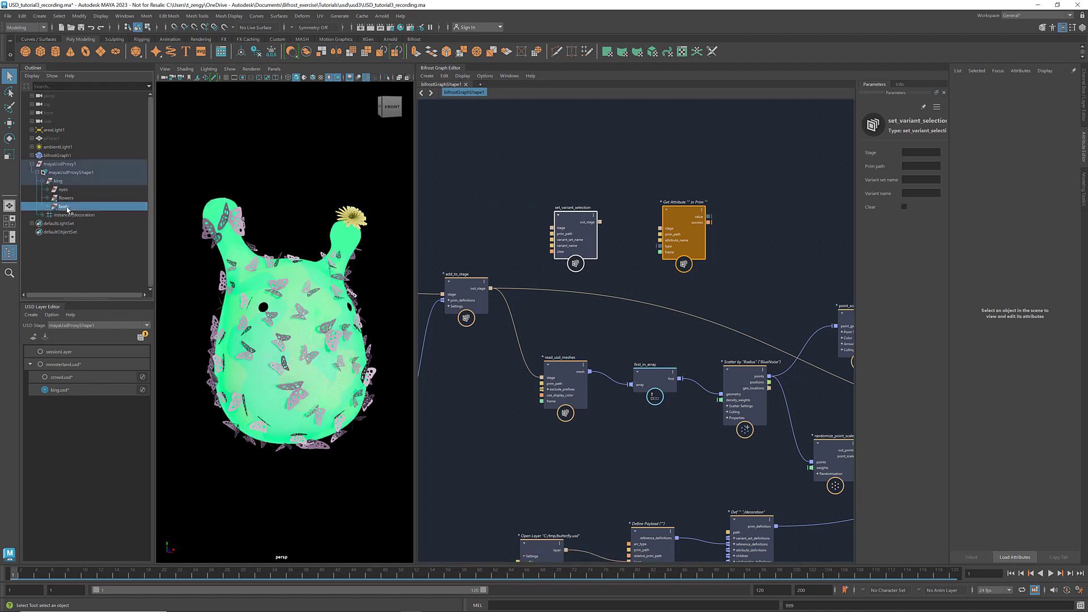
click(1045, 177)
key(ctrl+c)
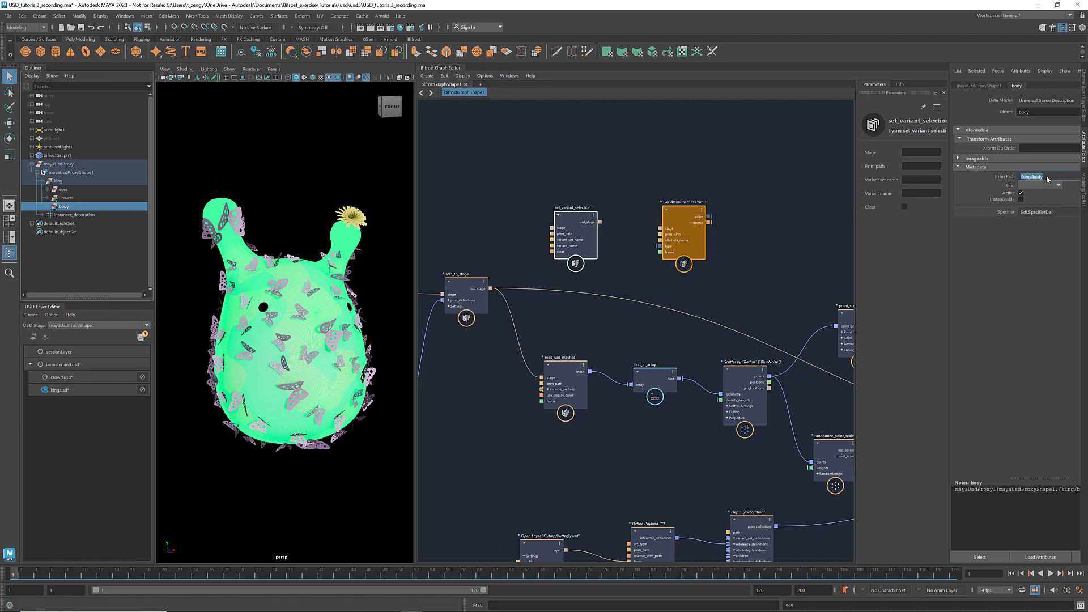
click(914, 166)
key(ctrl+v)
Set the set_variant_selection node's variant set name to bodyColor and its variant name to noise.
click(913, 179)
text(bod)
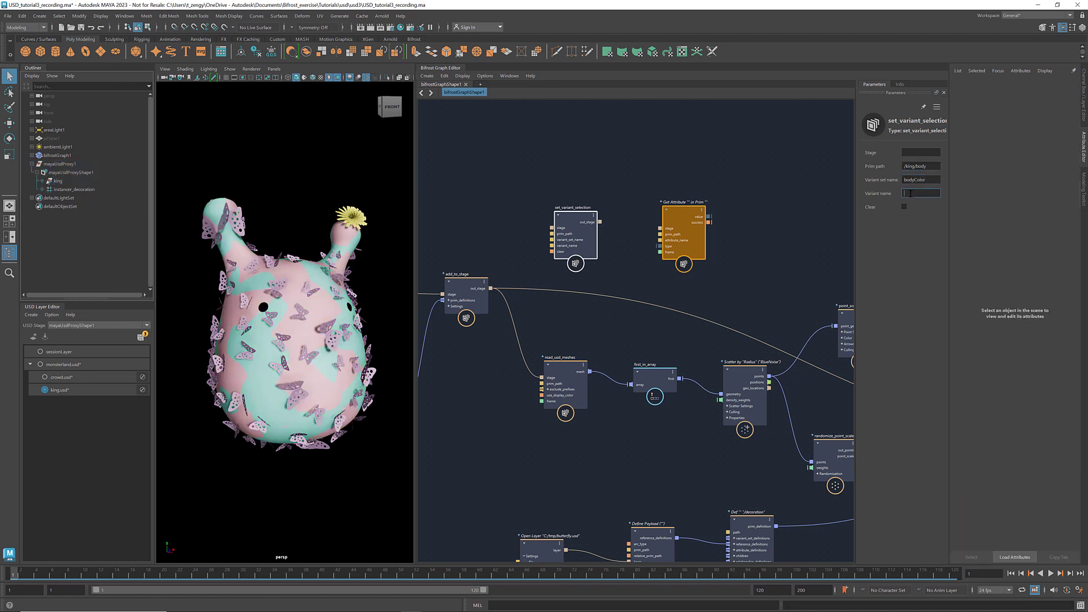
text(noise)
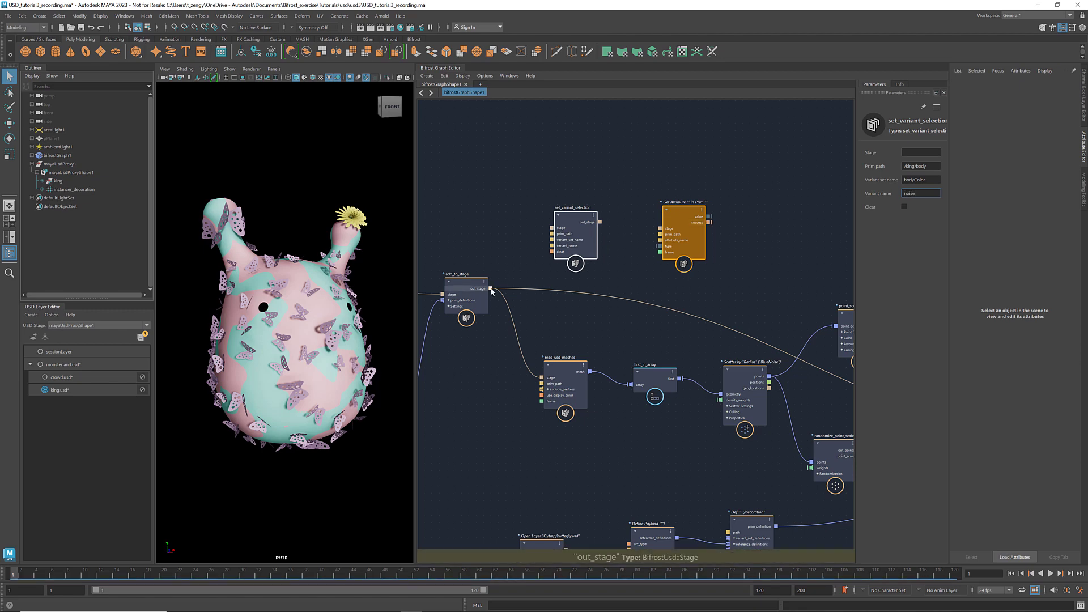
Wire add_to_stage through set_variant_selection into get_usd_attribute_value, and copy the king's noise mesh path, /king/body/noise, into the latter's prim path.
drag(491, 288, 661, 229)
click(684, 211)
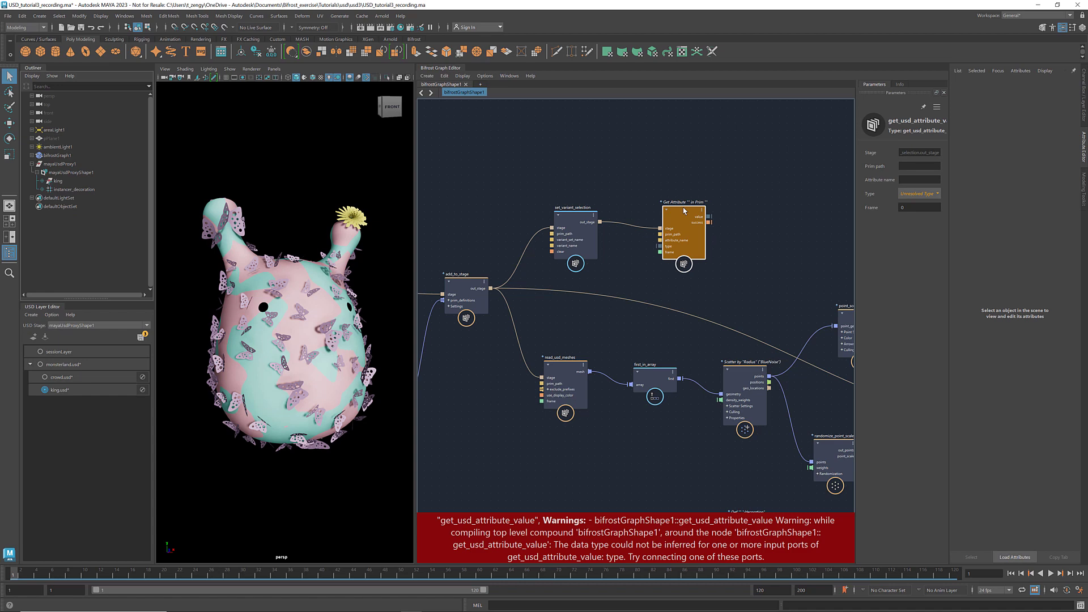
click(903, 167)
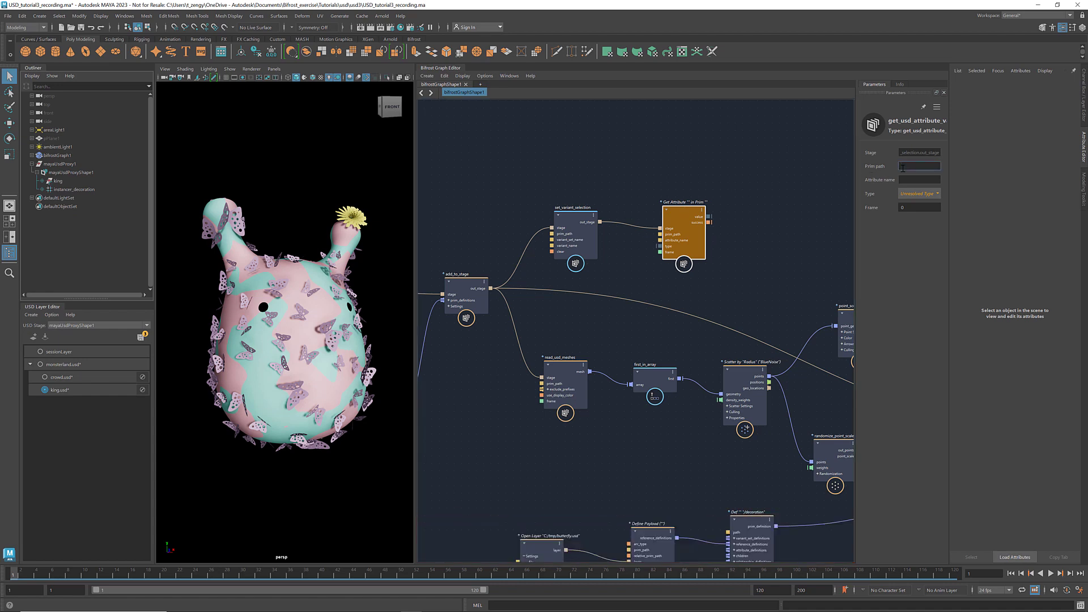
click(42, 181)
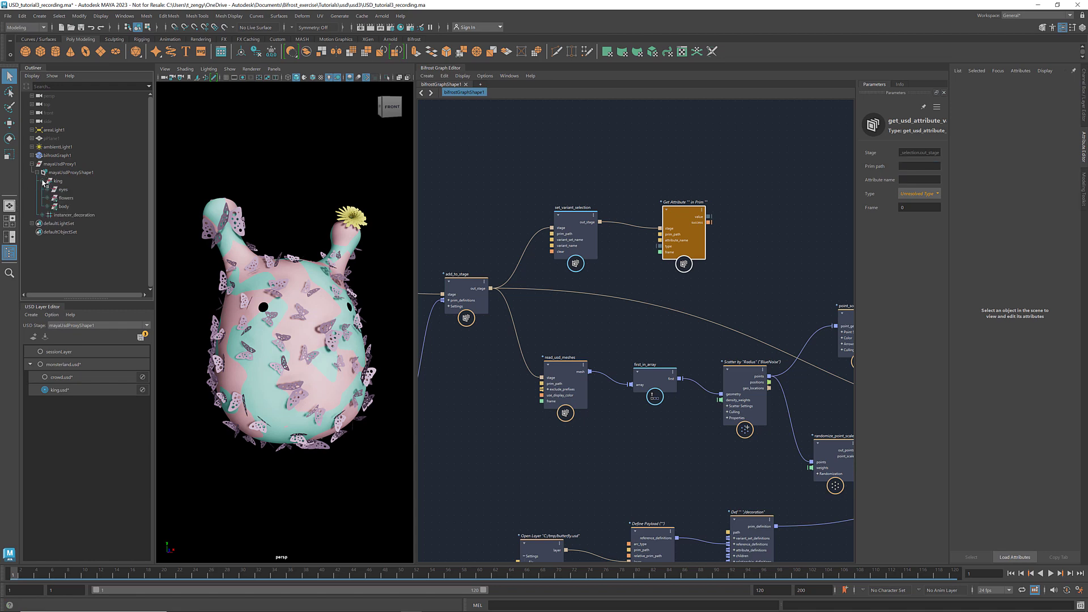
click(49, 206)
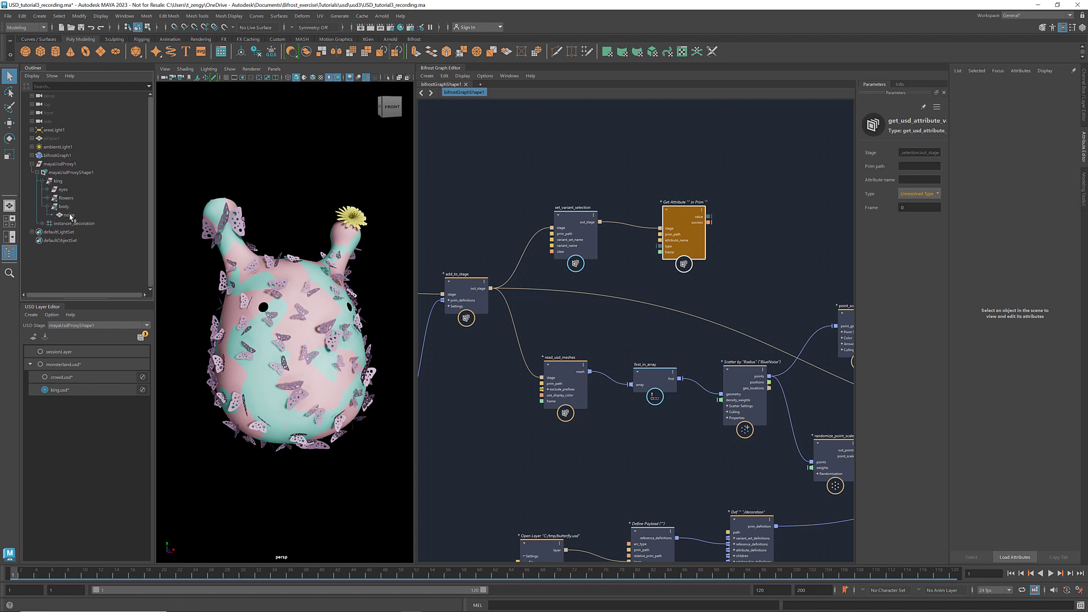
click(108, 215)
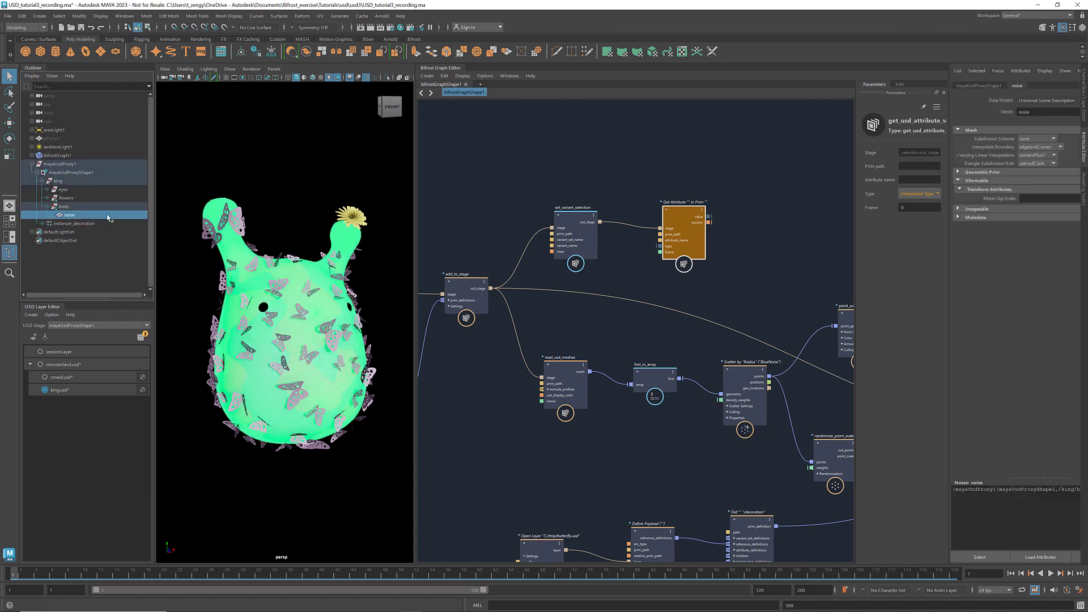
click(992, 218)
triple_click(1061, 230)
key(ctrl+c)
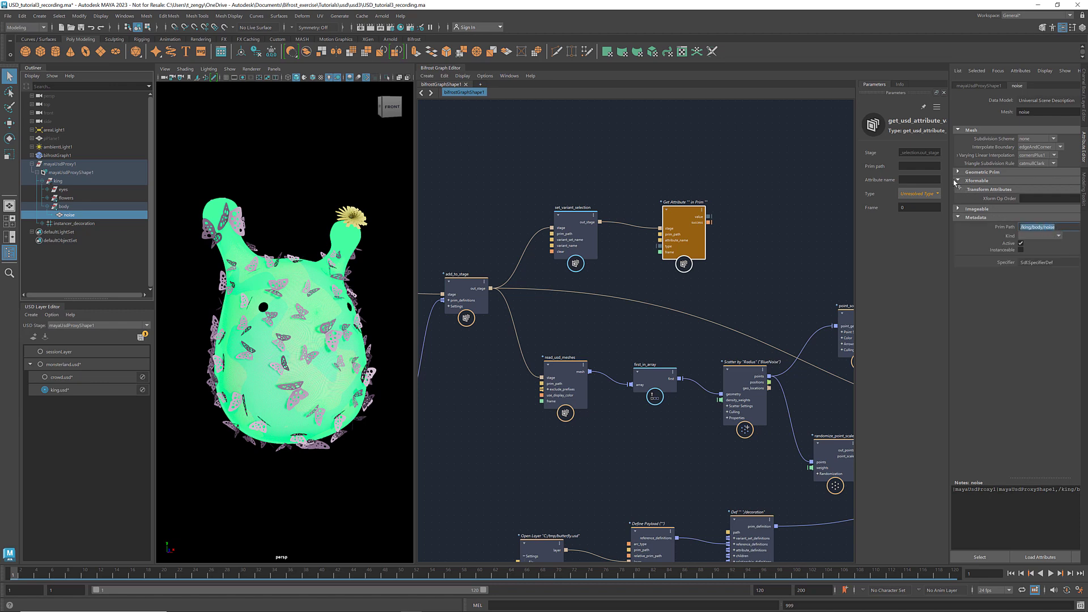
click(914, 166)
key(ctrl+v)
Set the get_usd_attribute_value node's attribute name to primvars:displayColor and its type to array<Math::float3>.
click(911, 179)
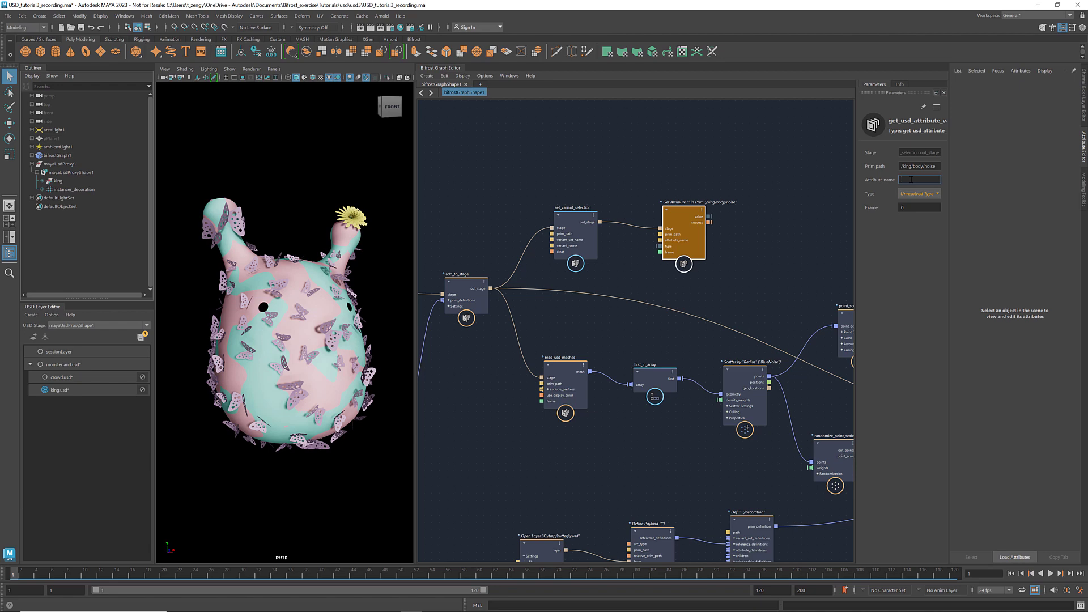
text(primvars:displayC)
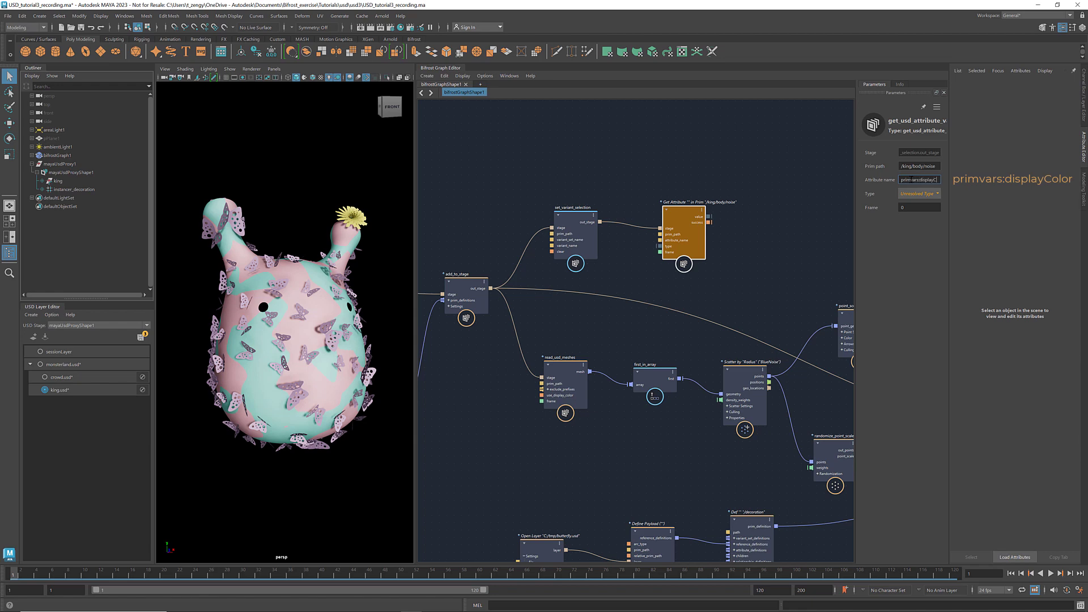
text(olor)
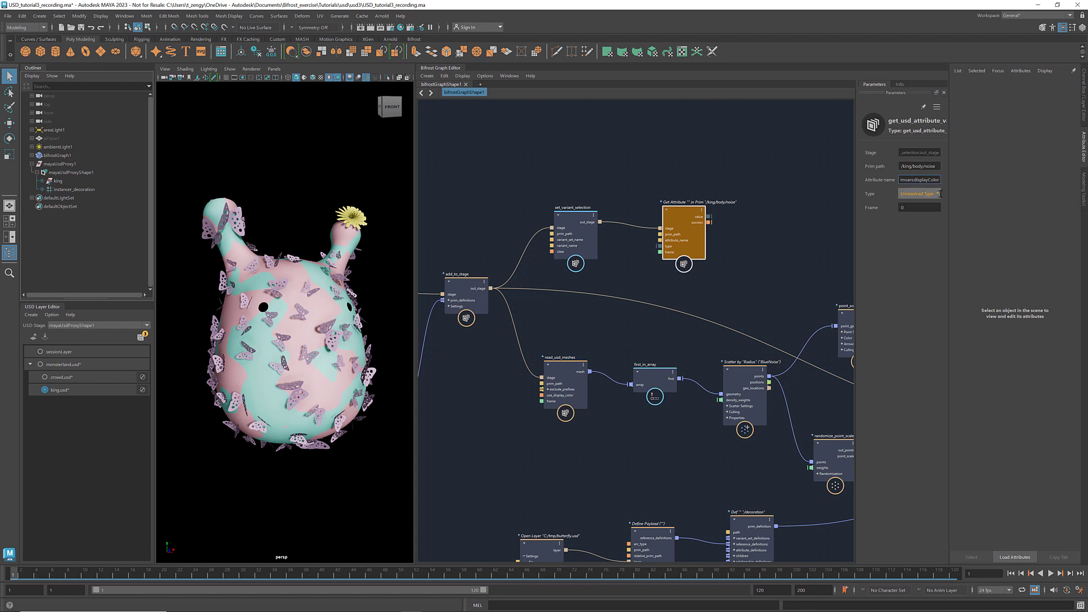
click(938, 193)
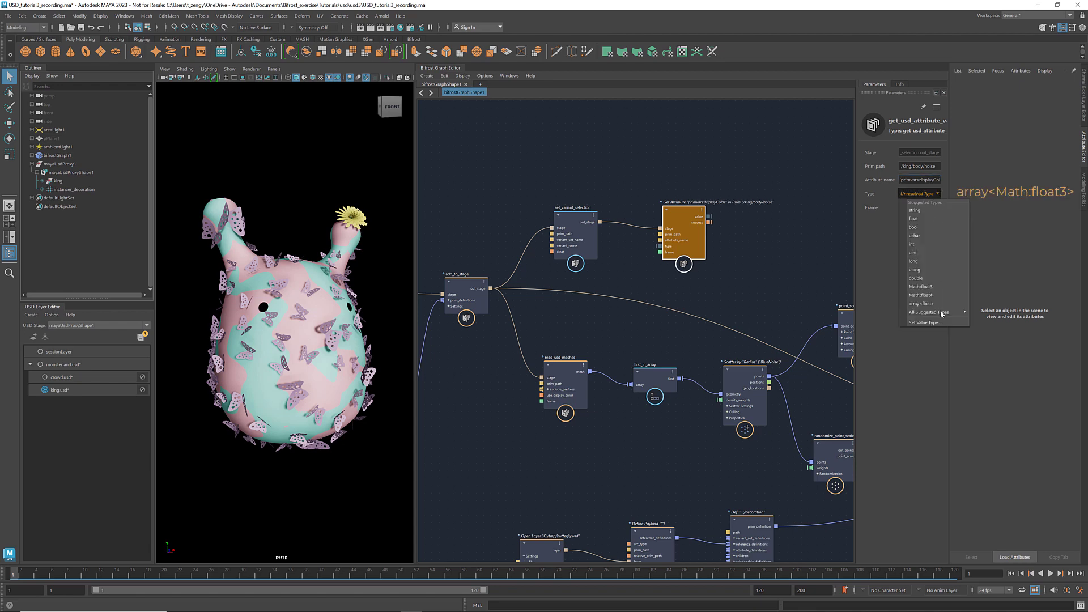
mouse_move(943, 312)
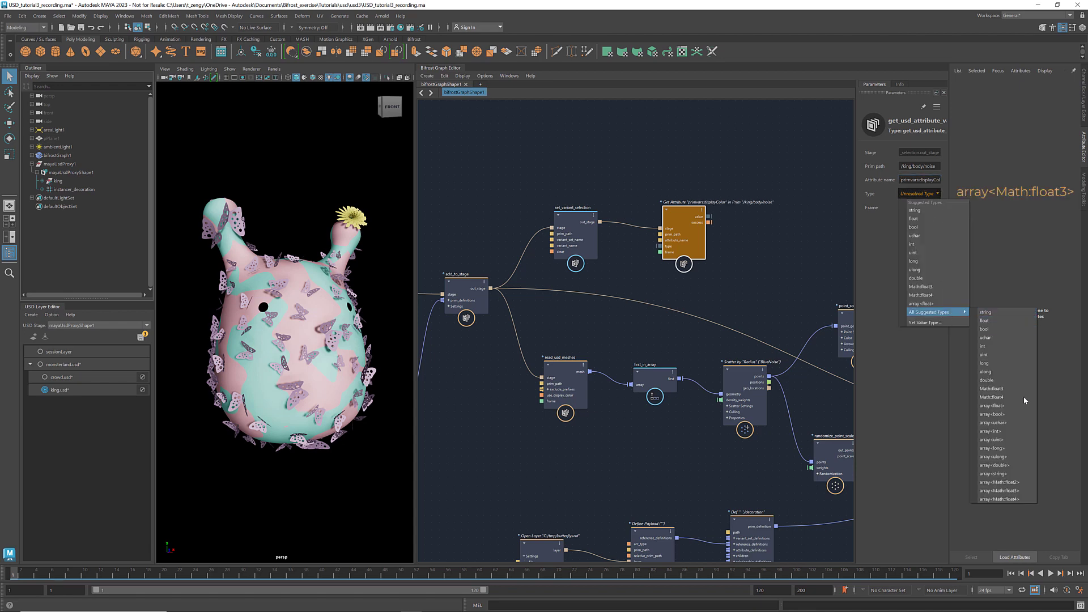
click(1006, 490)
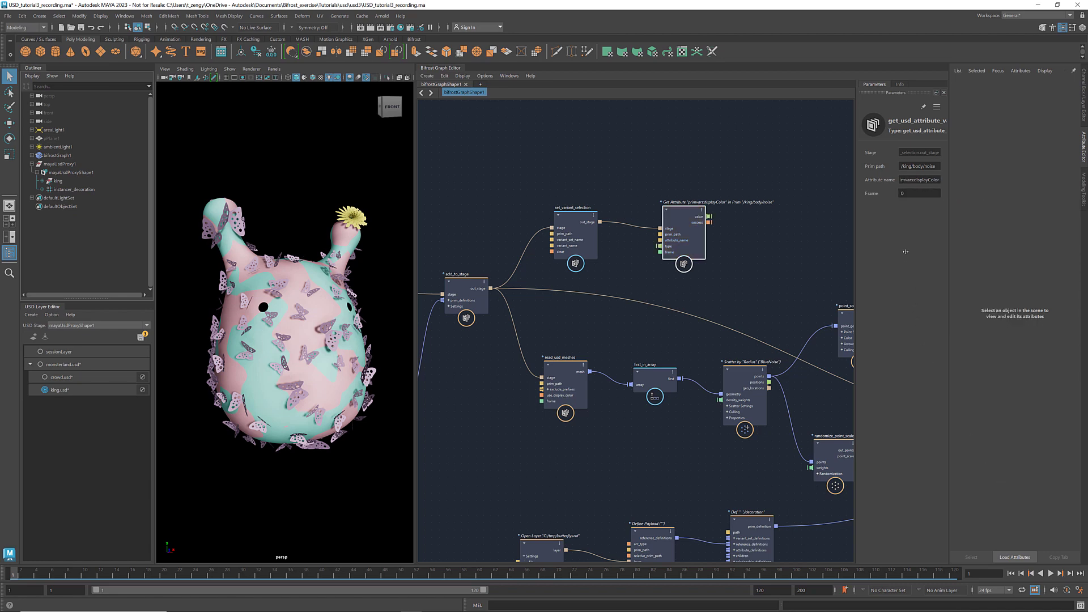
Add an assign_weights node and place it beside get_usd_attribute_value, on its output side.
mouse_move(704, 218)
click(759, 249)
middle_drag(759, 249, 674, 248)
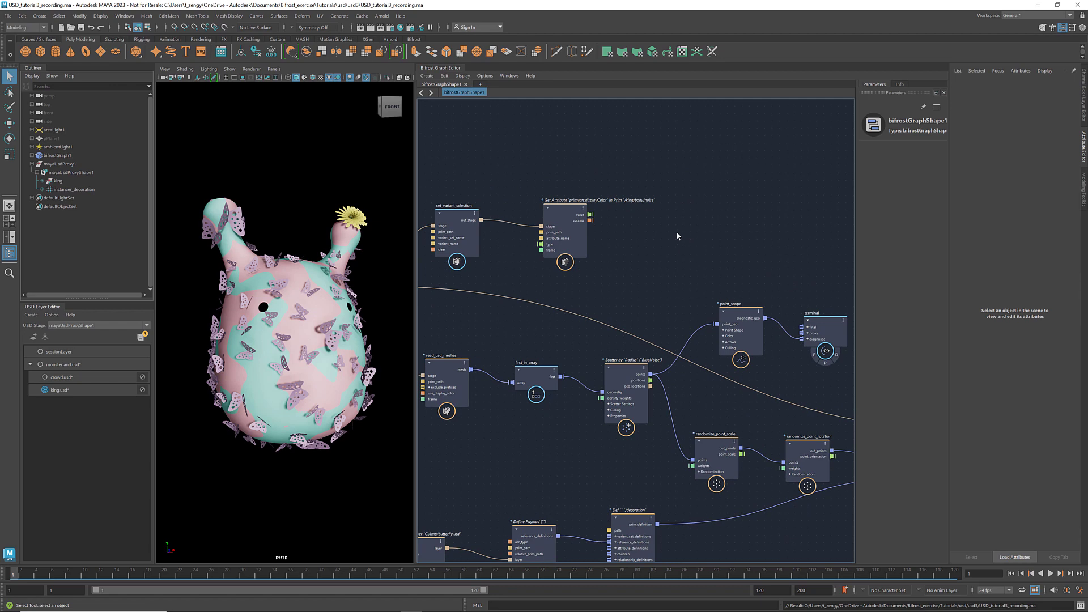
key(Tab)
text(assi)
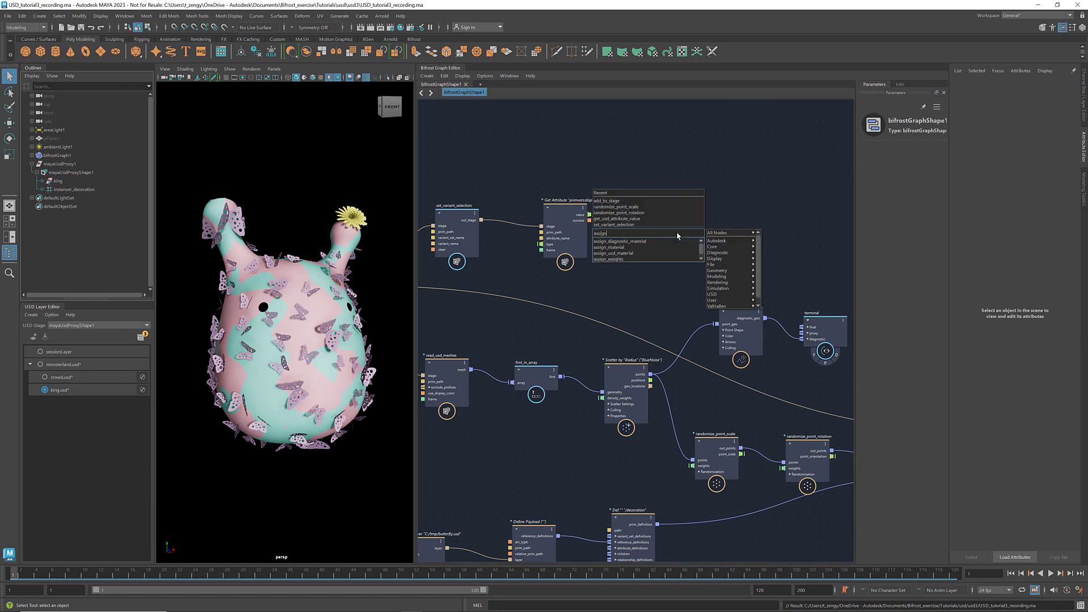
text(gn_weight)
key(Down)
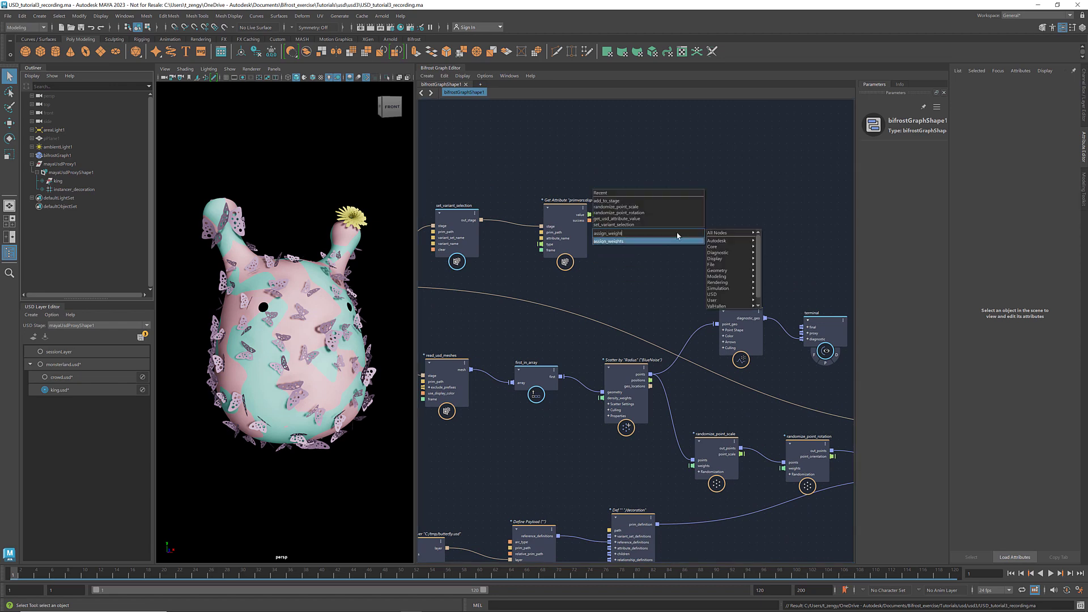
key(Return)
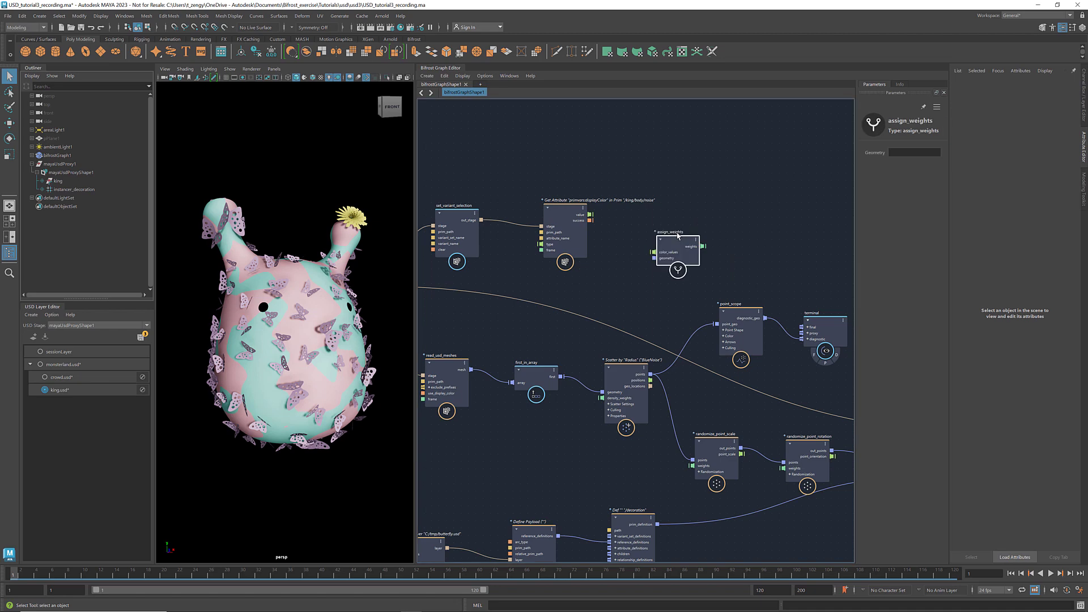
drag(681, 242, 686, 219)
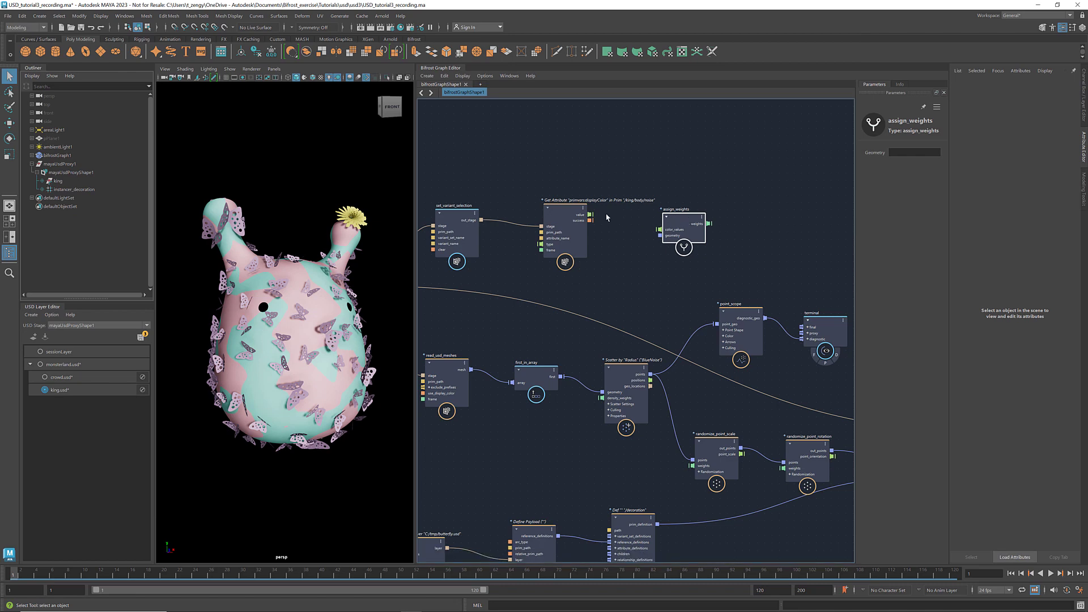
Connect get_usd_attribute_value's value to assign_weights' color_values, and first_in_array's first output to its geometry input.
drag(590, 215, 660, 230)
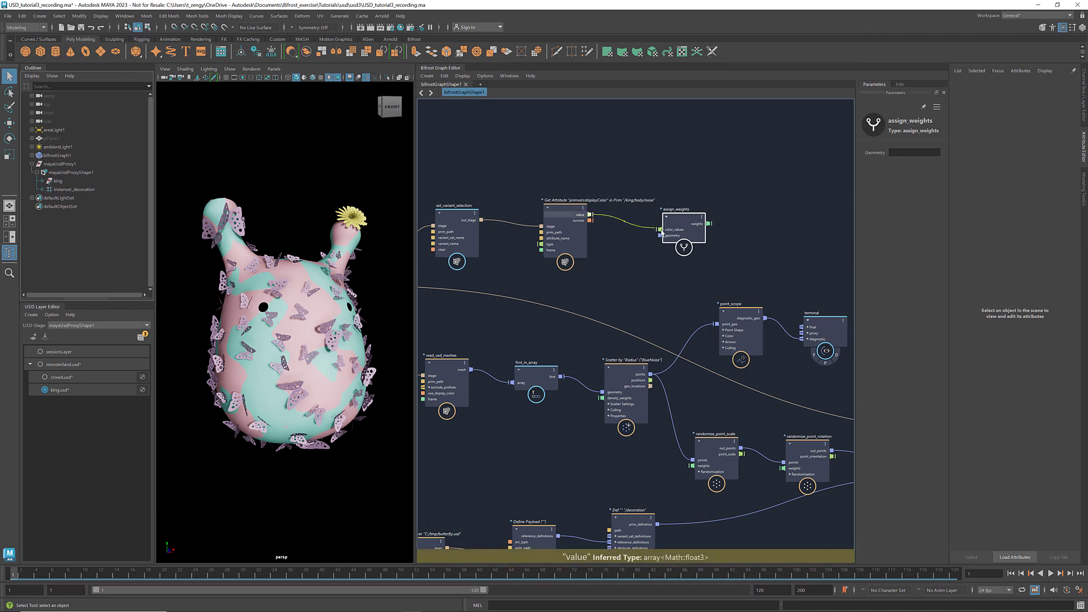
click(543, 377)
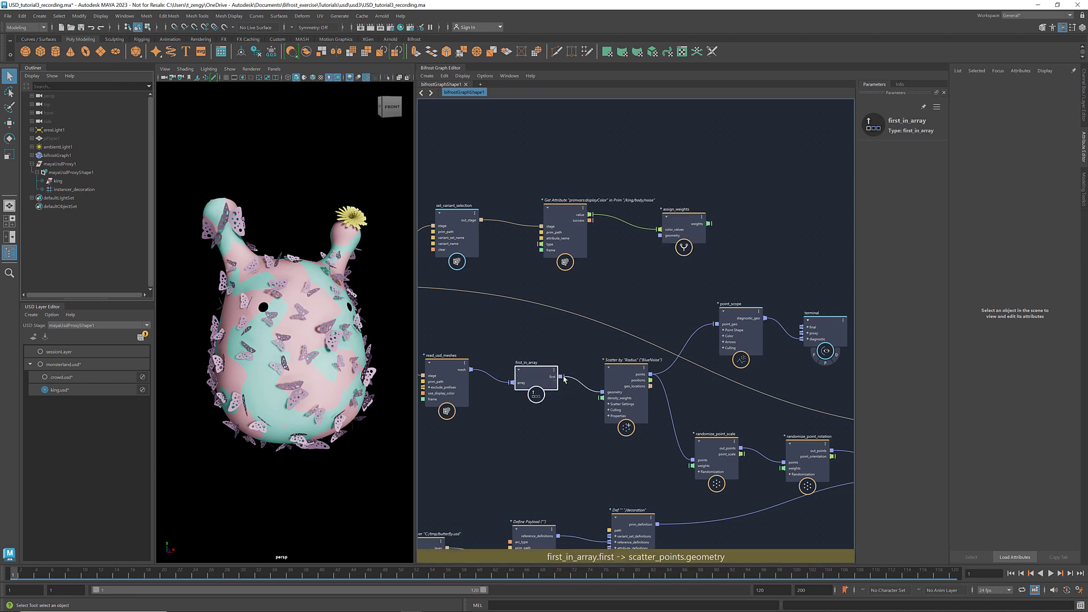
drag(571, 376, 660, 235)
click(680, 277)
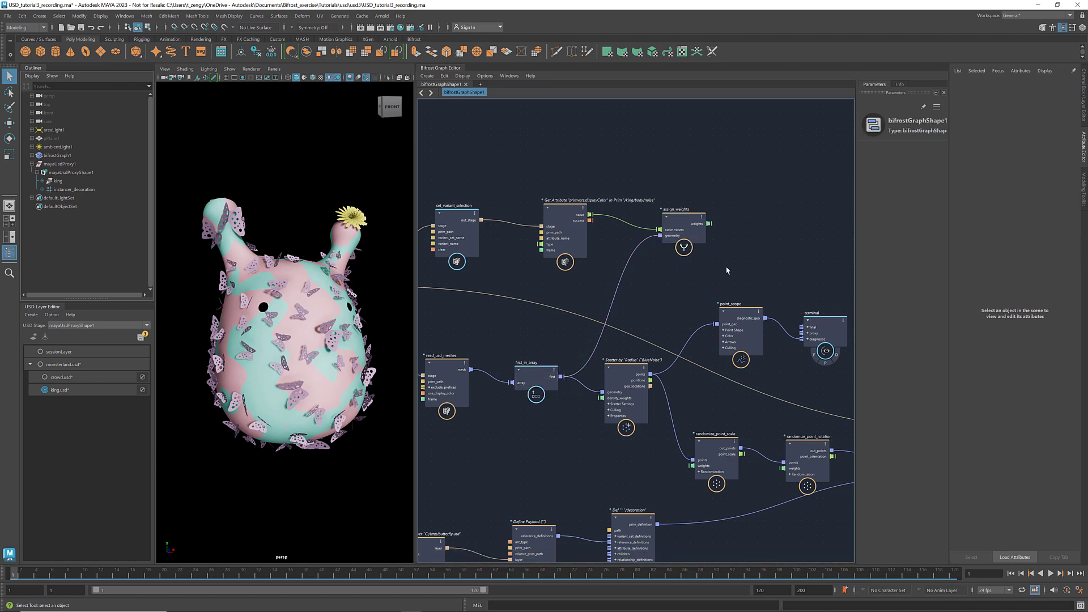
Shift scatter_points and its downstream nodes away to make room, and connect assign_weights' weights to scatter_points' density_weights.
alt+middle_drag(727, 271, 531, 278)
scroll(589, 261, down, 3)
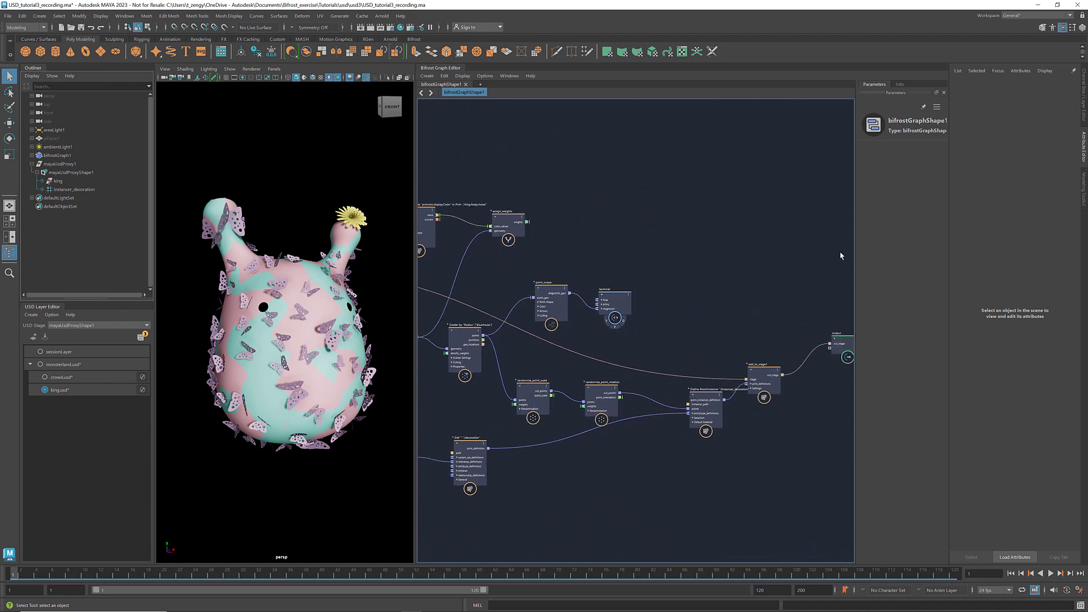
drag(841, 256, 442, 447)
drag(464, 331, 579, 331)
click(521, 311)
scroll(523, 310, up, 4)
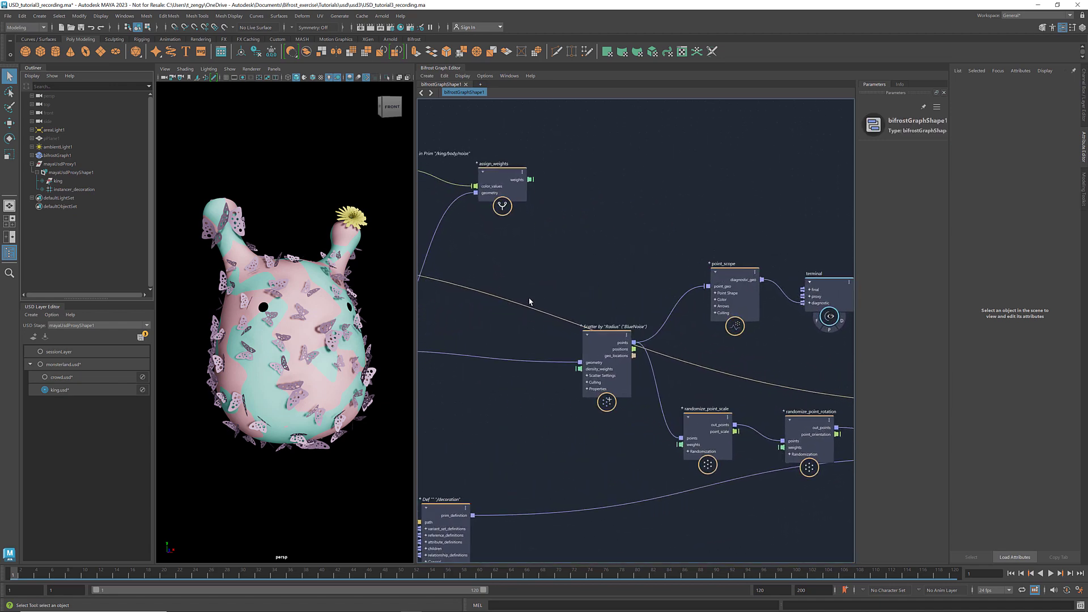
scroll(529, 302, up, 1)
drag(530, 160, 588, 380)
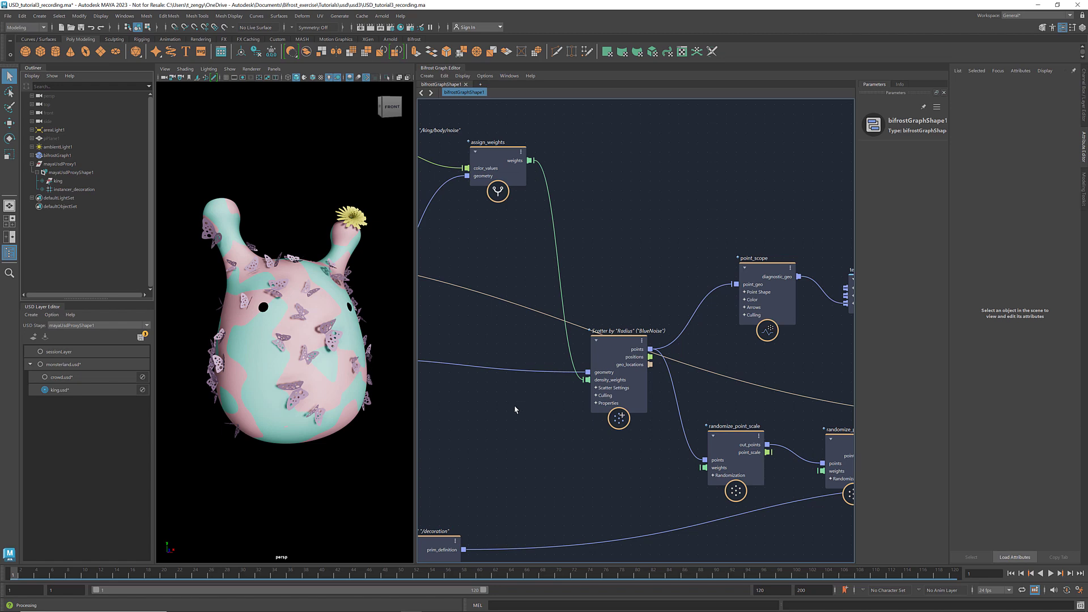
Check the butterfly distribution on the king's body and save the scene.
alt+drag(377, 420, 287, 319)
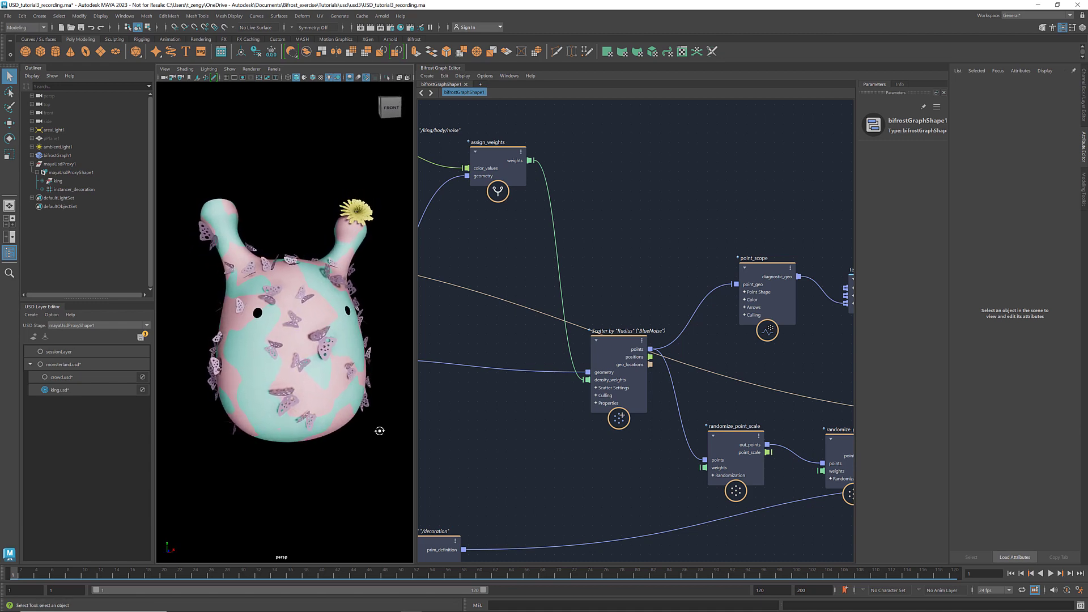
mouse_move(380, 433)
alt+mouse_down()
mouse_move(372, 387)
mouse_move(381, 427)
alt+mouse_up()
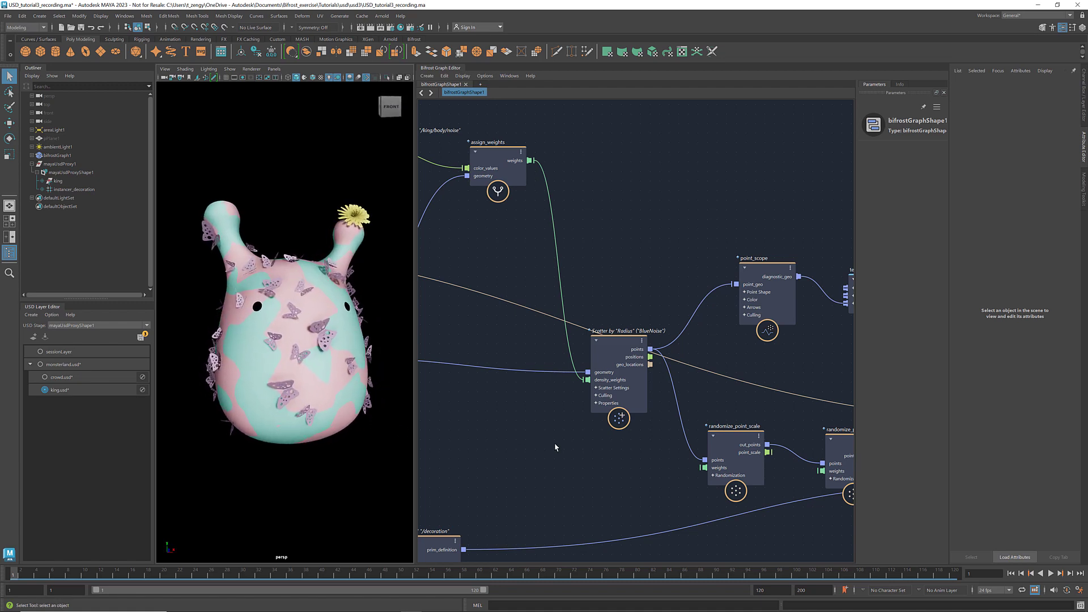
key(ctrl+s)
Replace the butterfly file in the open_usd_layer node feeding the payload with myosotis.usd from C:/tmp.
scroll(570, 414, down, 6)
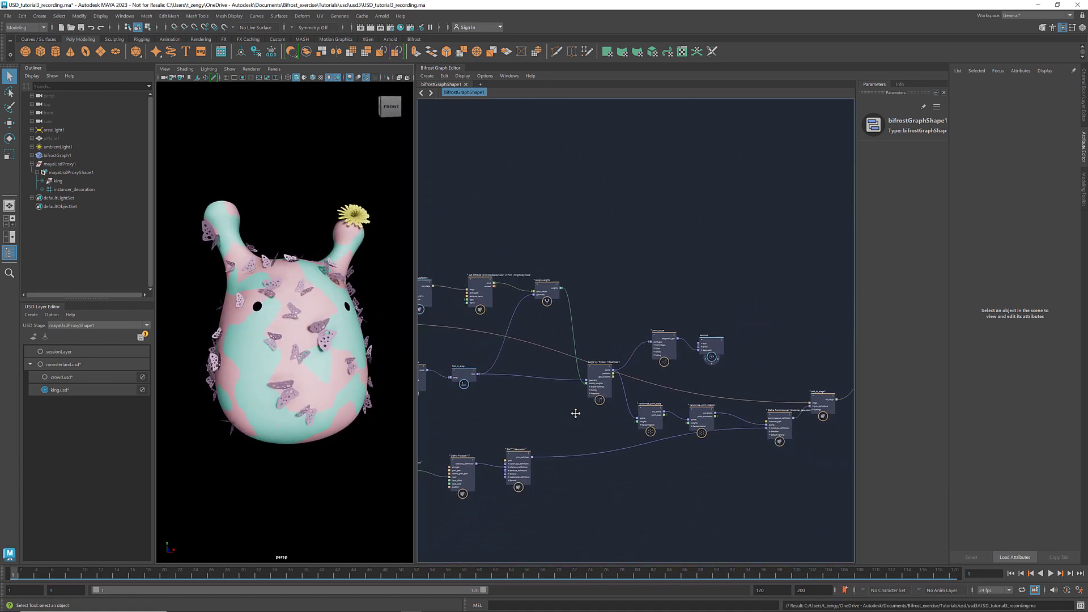
middle_drag(573, 413, 678, 396)
scroll(527, 448, up, 5)
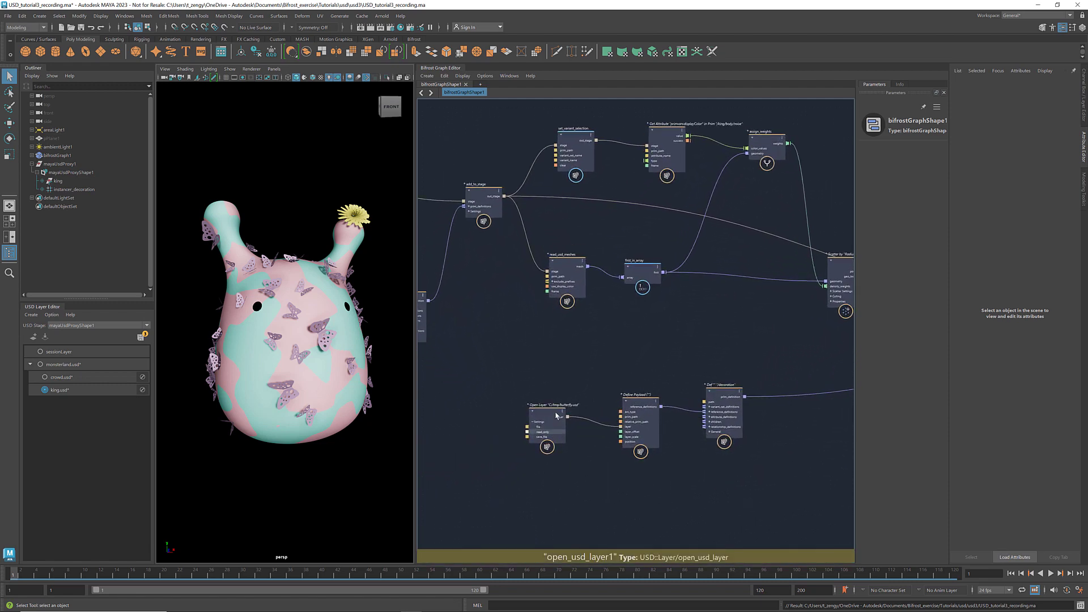
click(549, 412)
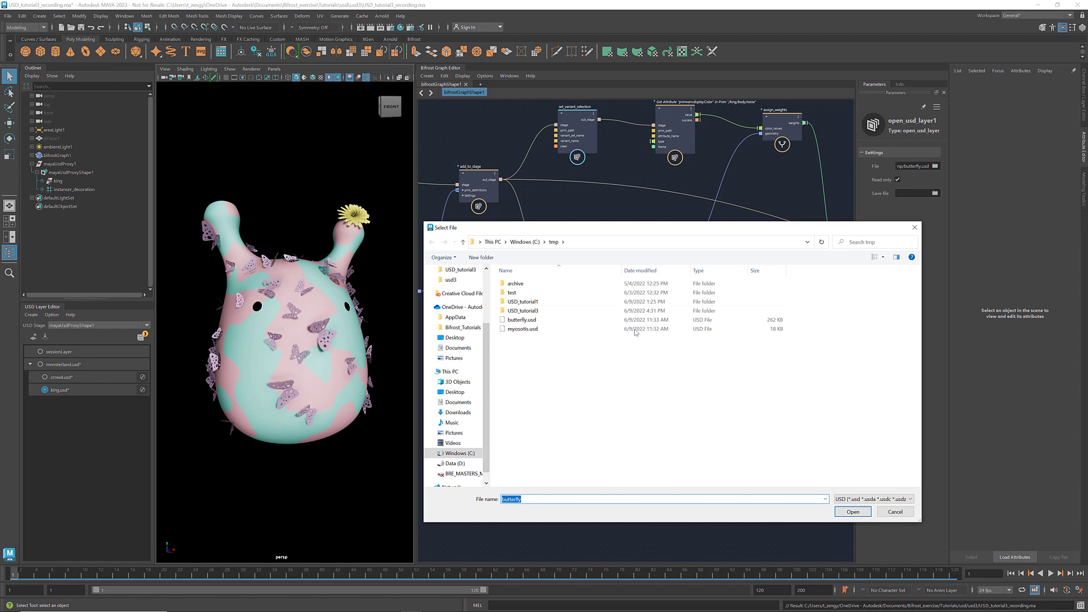
click(524, 330)
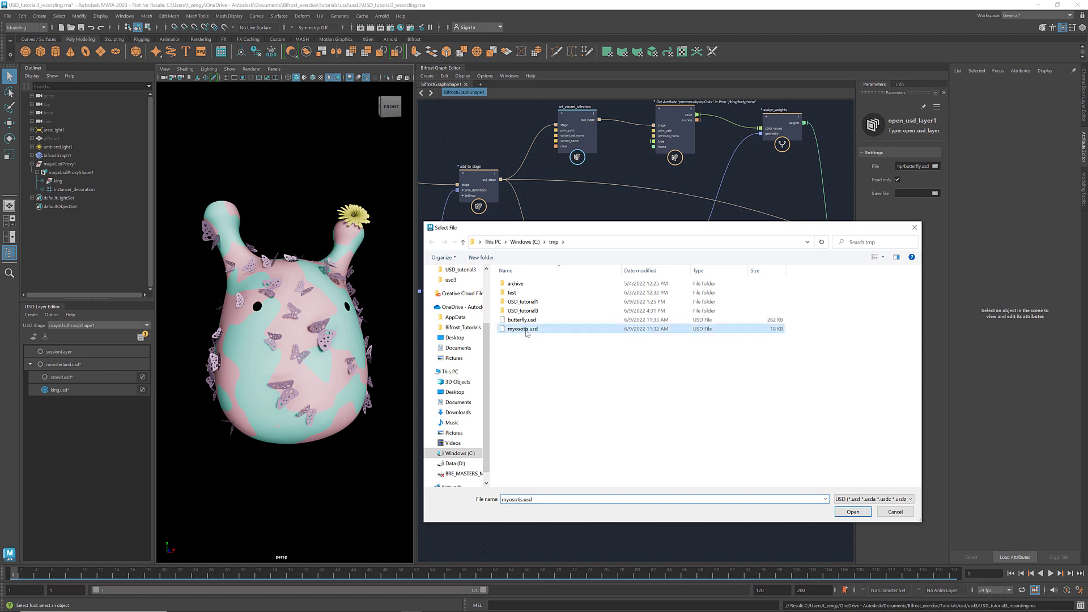
click(852, 512)
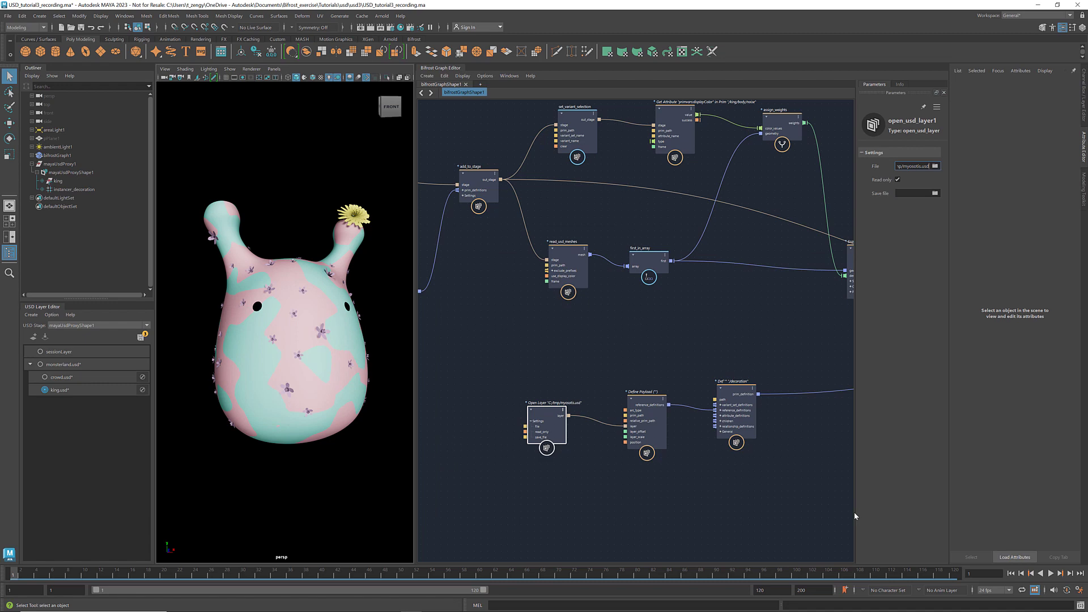
Set the scatter_points node's amount to 0.05.
scroll(792, 391, down, 1)
alt+middle_drag(769, 379, 482, 402)
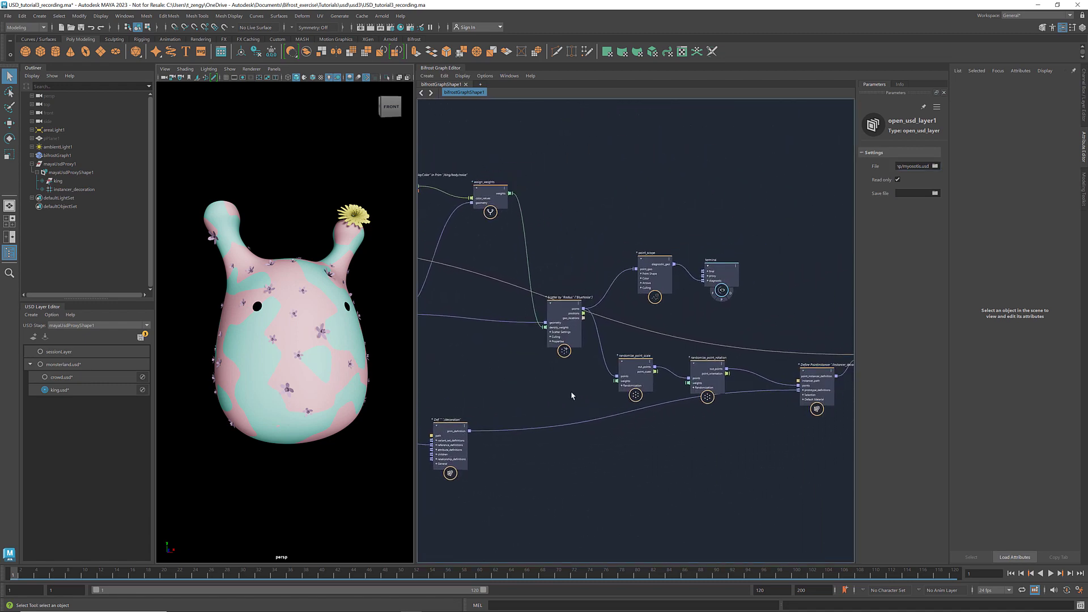
alt+middle_drag(572, 396, 522, 389)
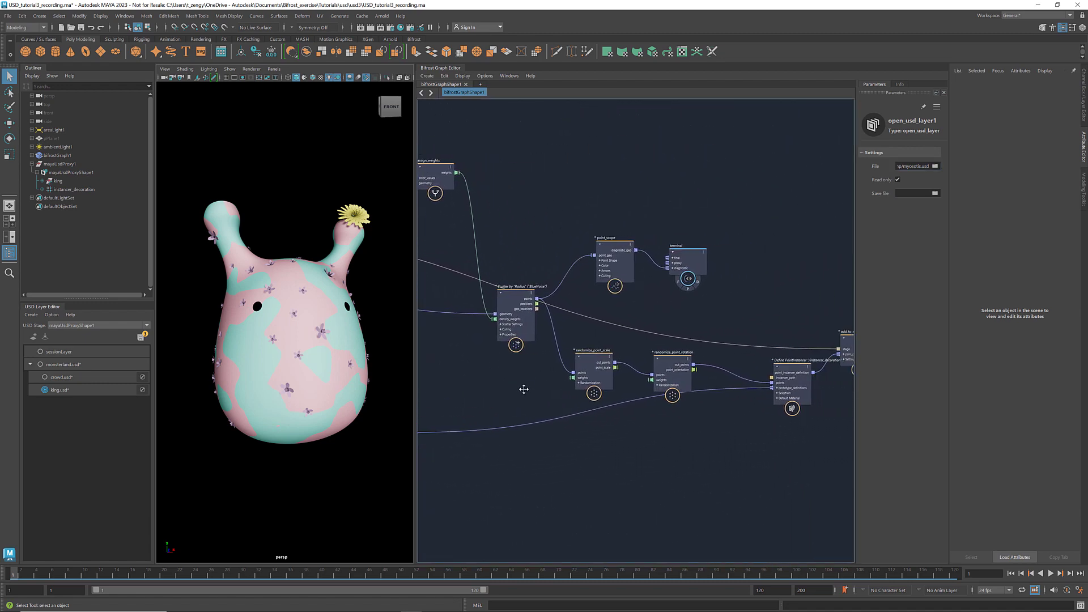
click(522, 304)
click(922, 207)
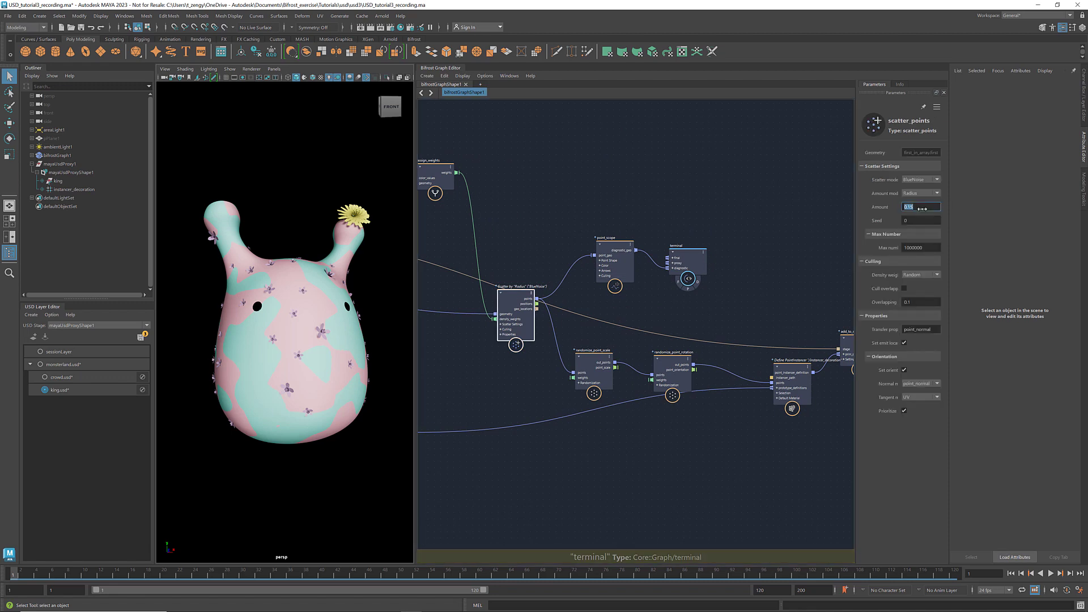
text(0)
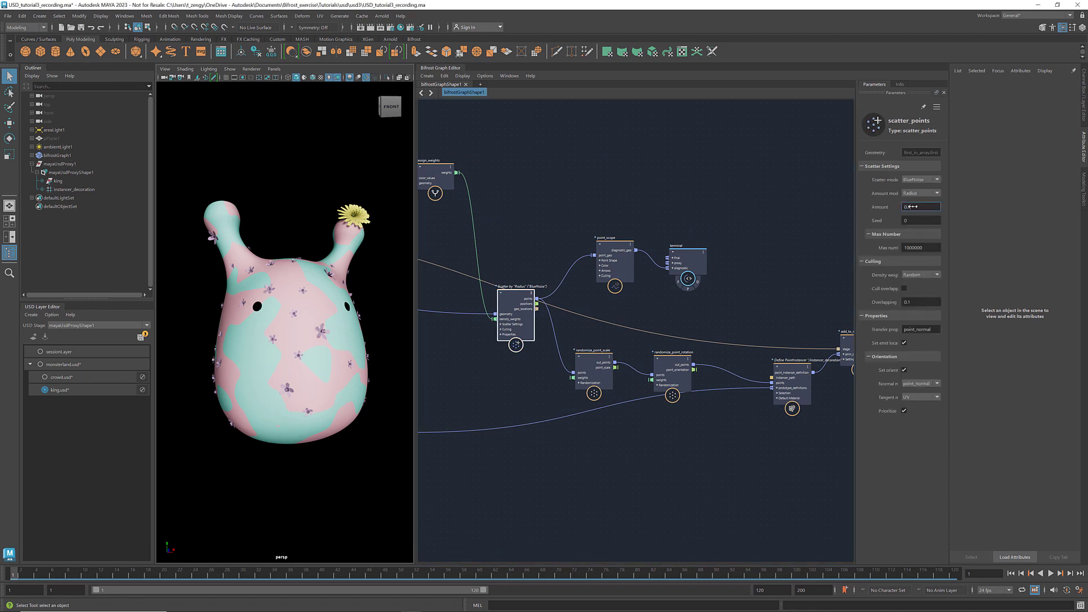
text(.05)
key(Return)
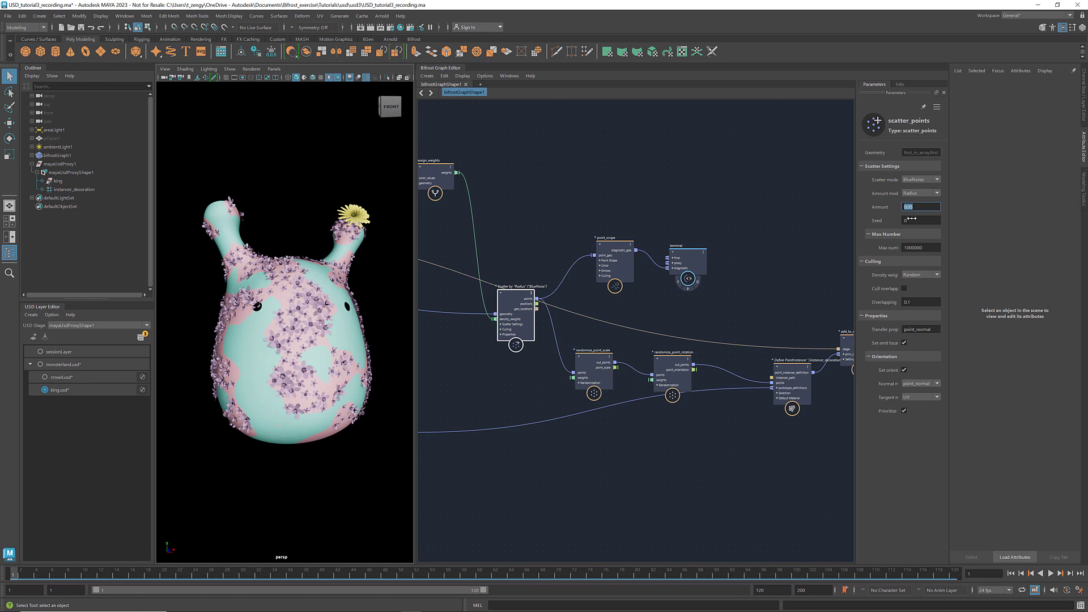
Try a seed of 1 on the scatter_points node, and settle on a seed of 2.
click(909, 220)
text(1)
key(Return)
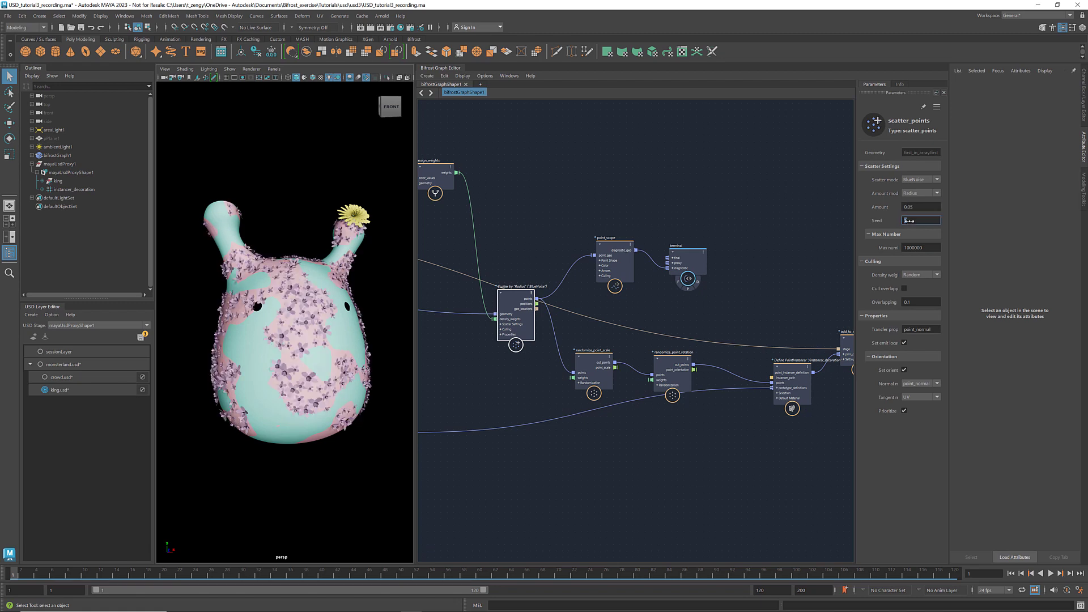
text(2)
key(Return)
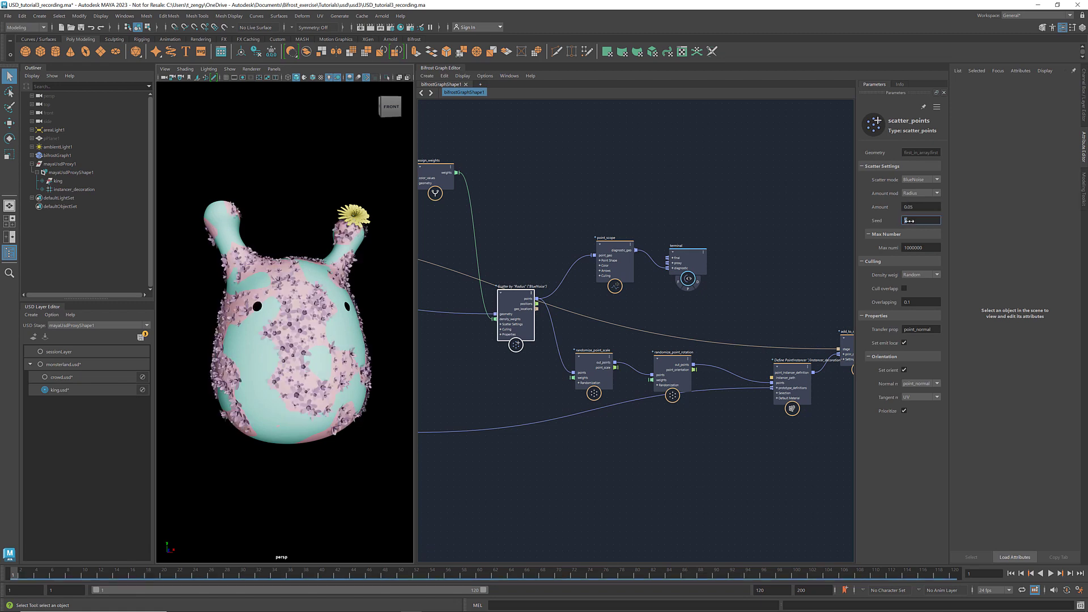
Set the randomize_point_scale node's max to 1.1 and its min to 0.
click(588, 355)
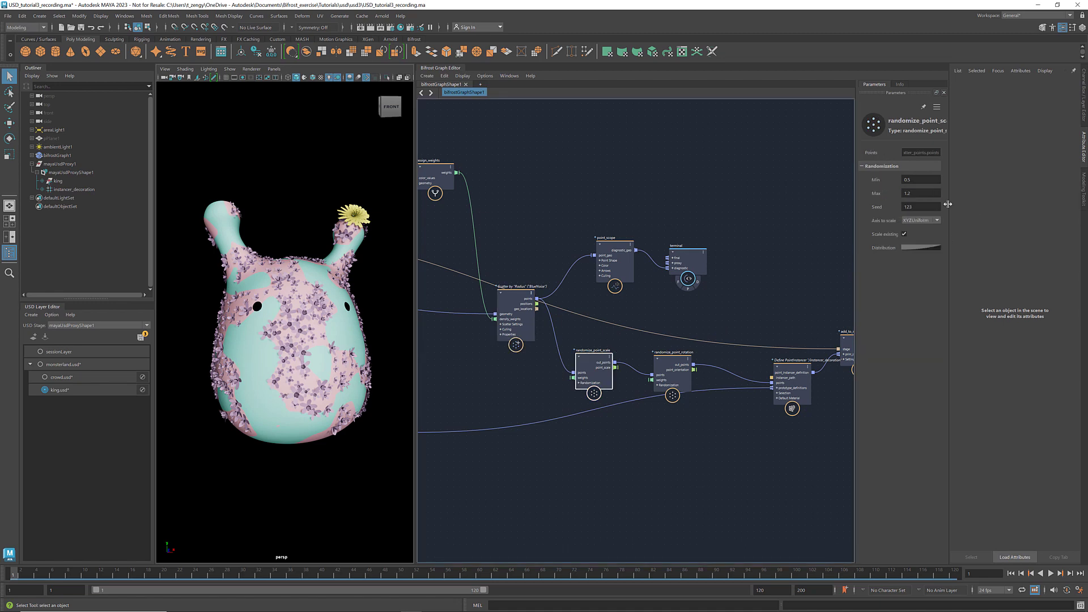
click(920, 192)
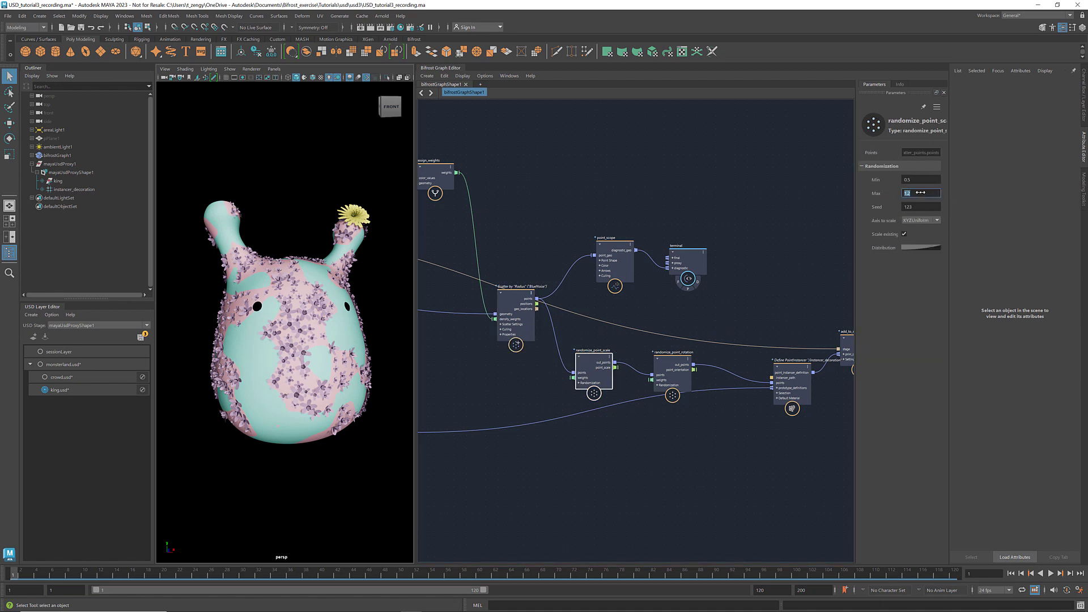
text(1.1)
click(919, 180)
text(0)
key(Return)
click(730, 244)
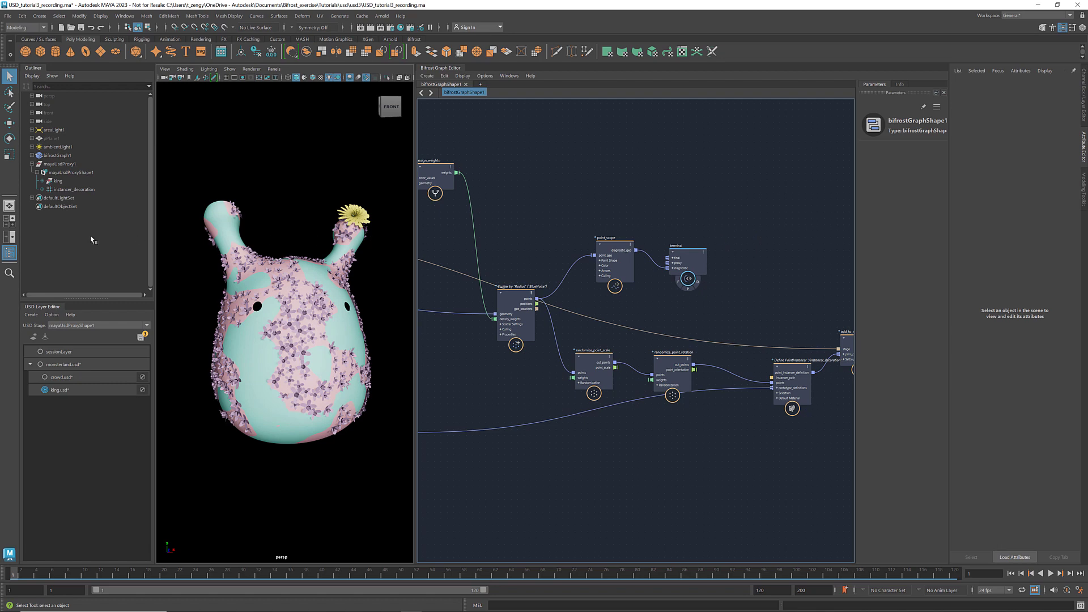
Expand the king's hierarchy in the stage and switch the body prim's bodyColor variant to polka_dot.
click(42, 180)
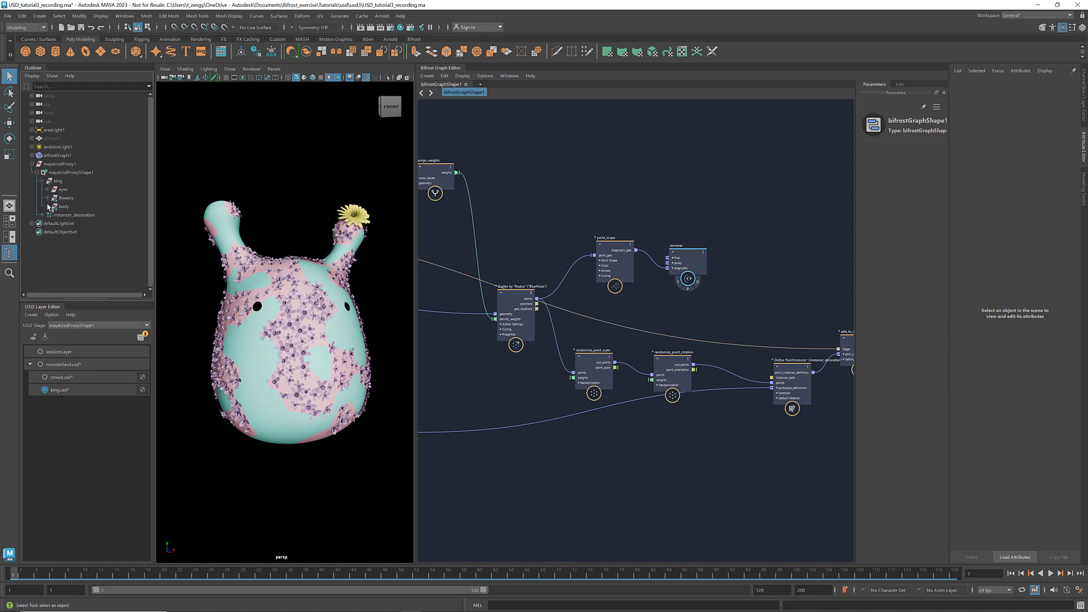
click(47, 207)
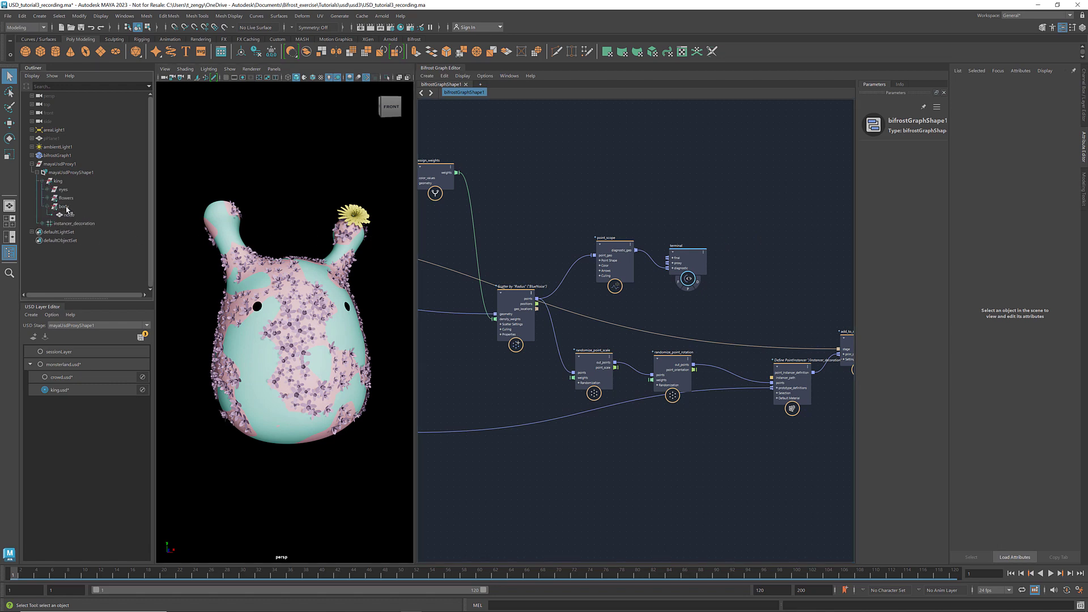
right_click(66, 210)
mouse_move(130, 239)
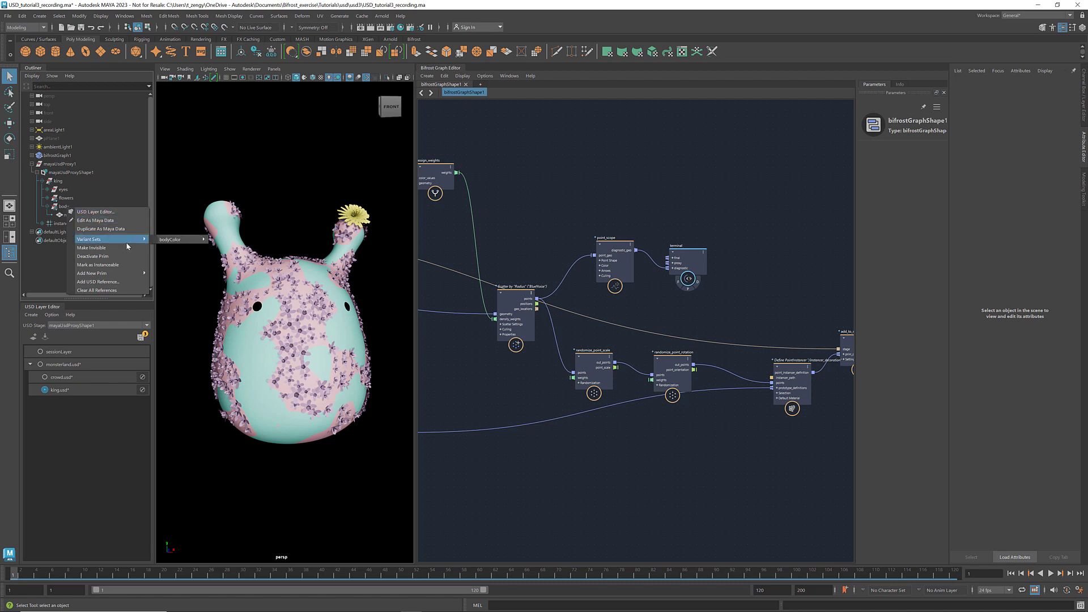
mouse_move(185, 243)
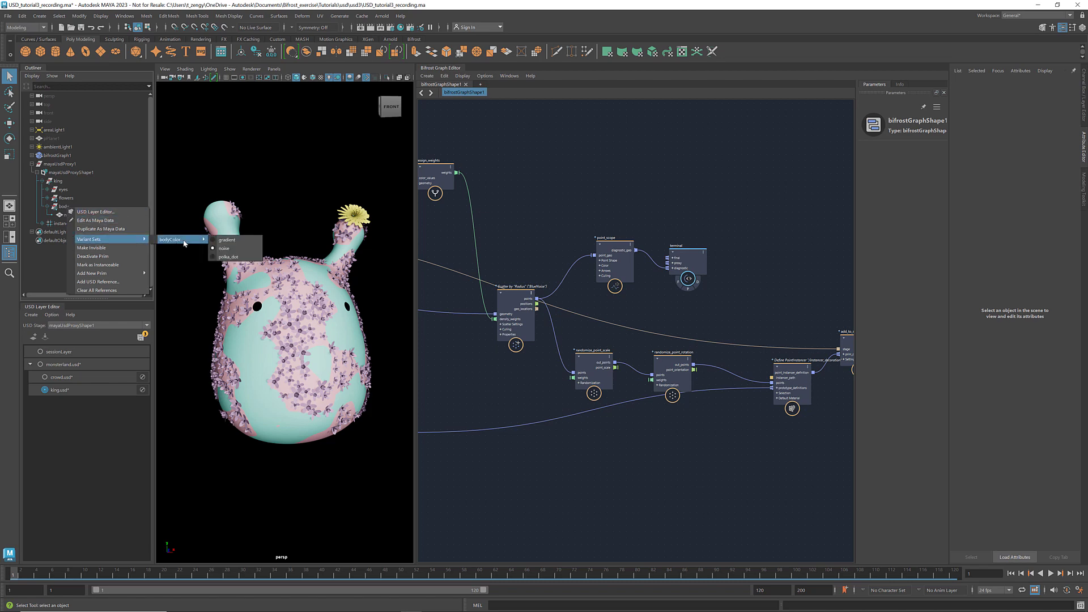
click(228, 256)
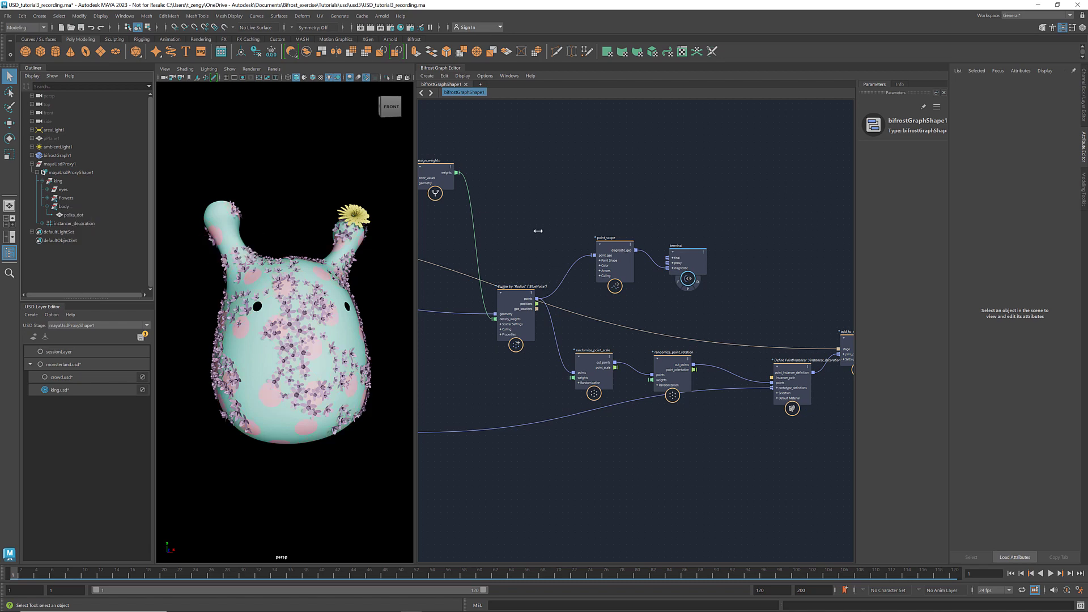
Set the variant name in the set_variant_selection node to polka_dot.
middle_drag(541, 228, 737, 311)
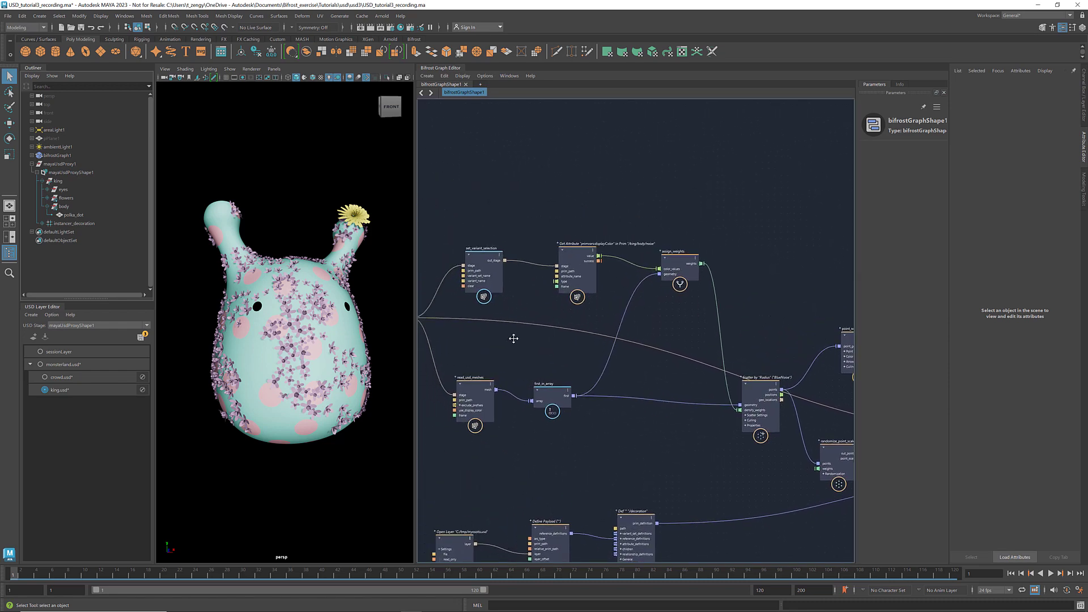
middle_drag(514, 338, 574, 294)
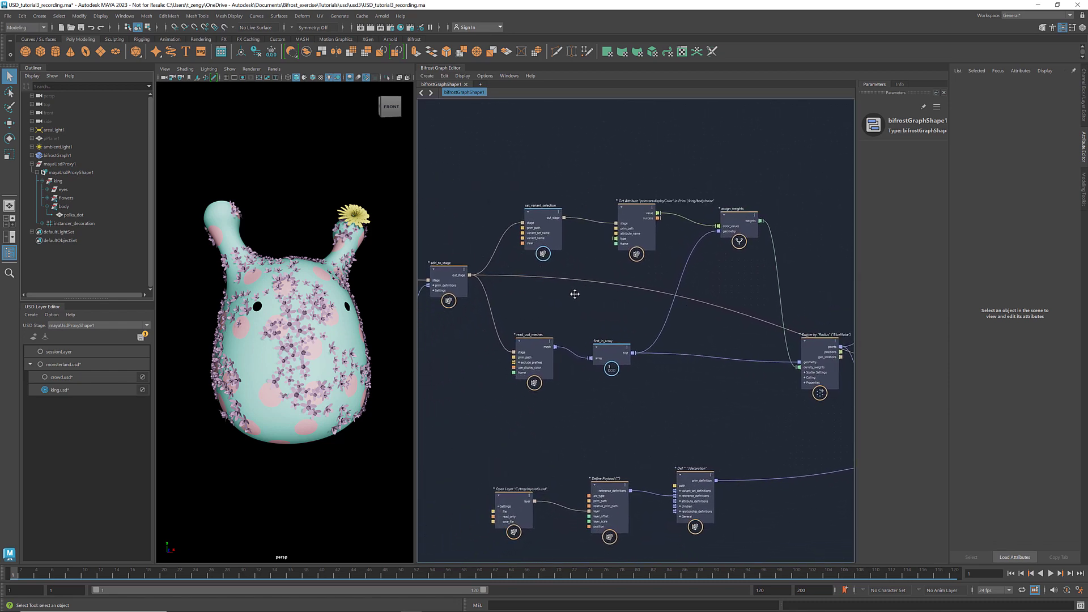
click(541, 211)
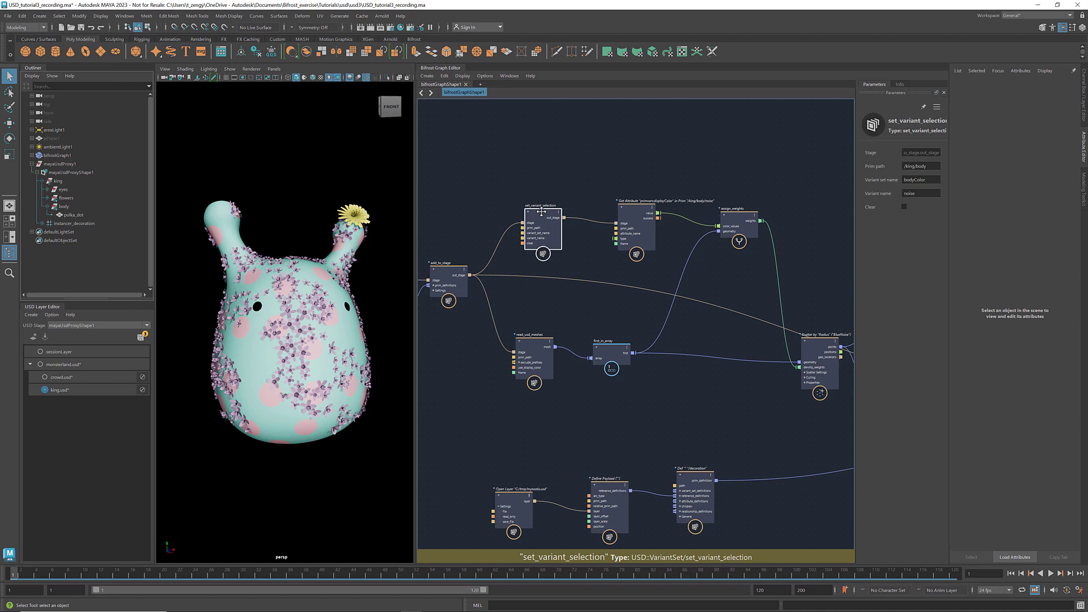
double_click(906, 193)
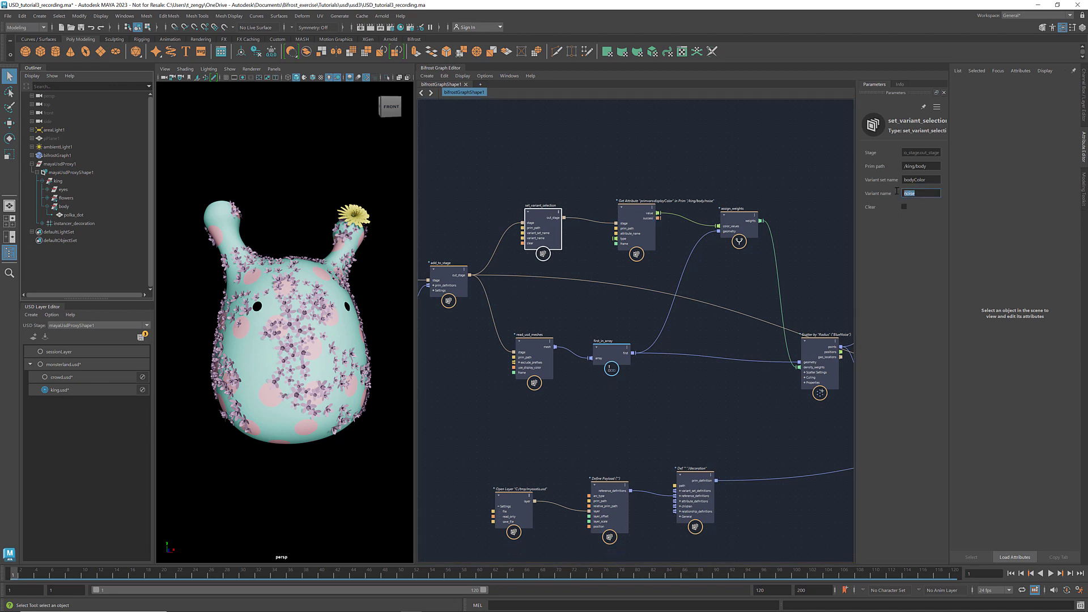
text(polka_dot)
Copy the variant name into the get_usd_attribute_value node's prim path, making it /king/body/polka_dot.
drag(926, 192, 898, 193)
key(ctrl+c)
click(649, 207)
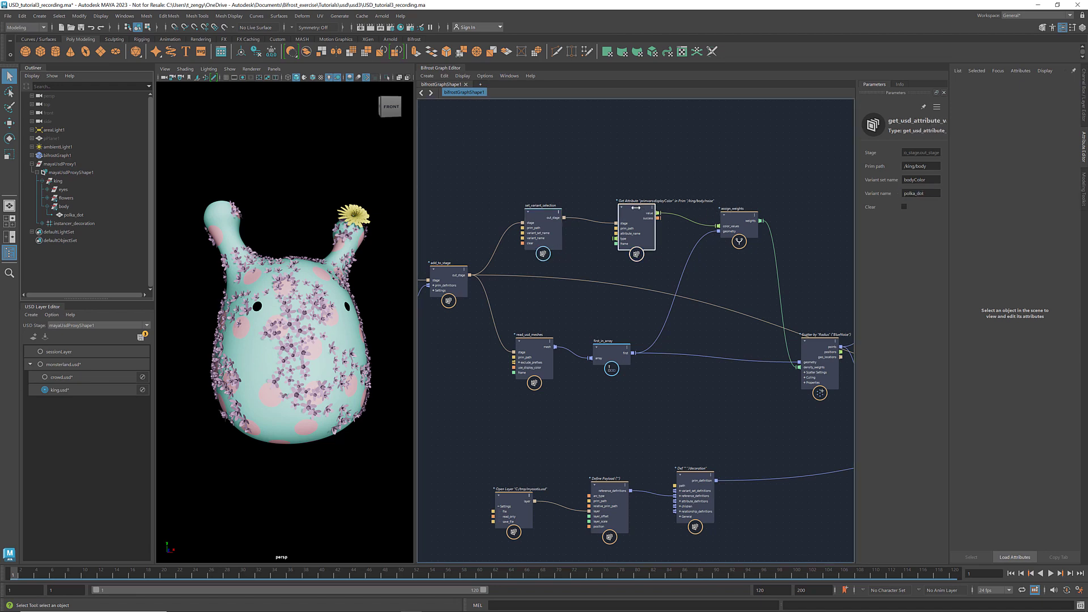
drag(938, 166, 924, 166)
key(ctrl+v)
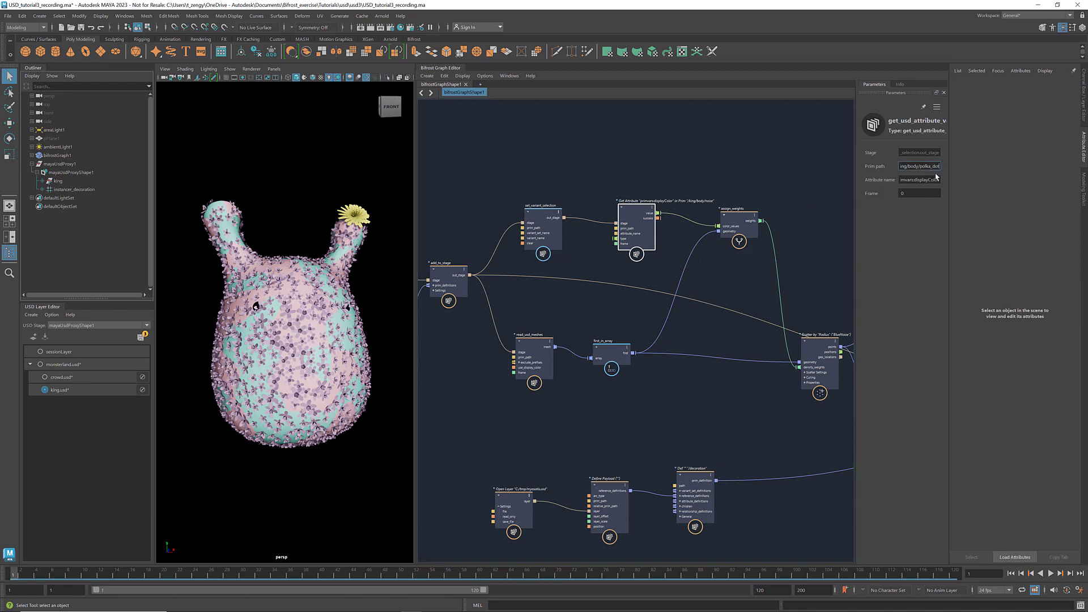
key(Return)
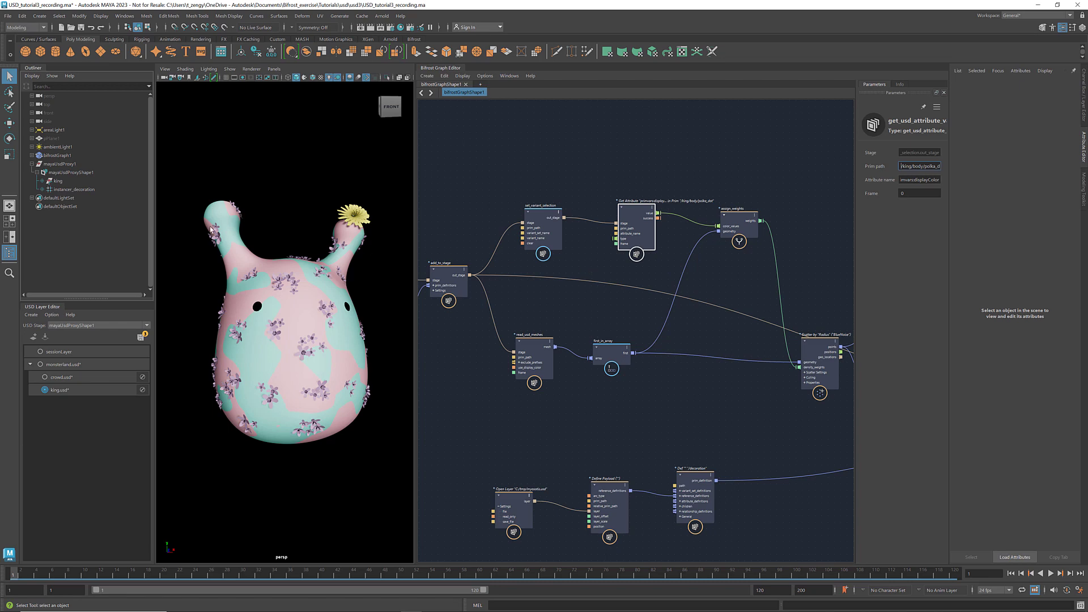
Switch the king's body prim to the polka_dot variant of bodyColor to compare it with the flower scattering.
click(43, 181)
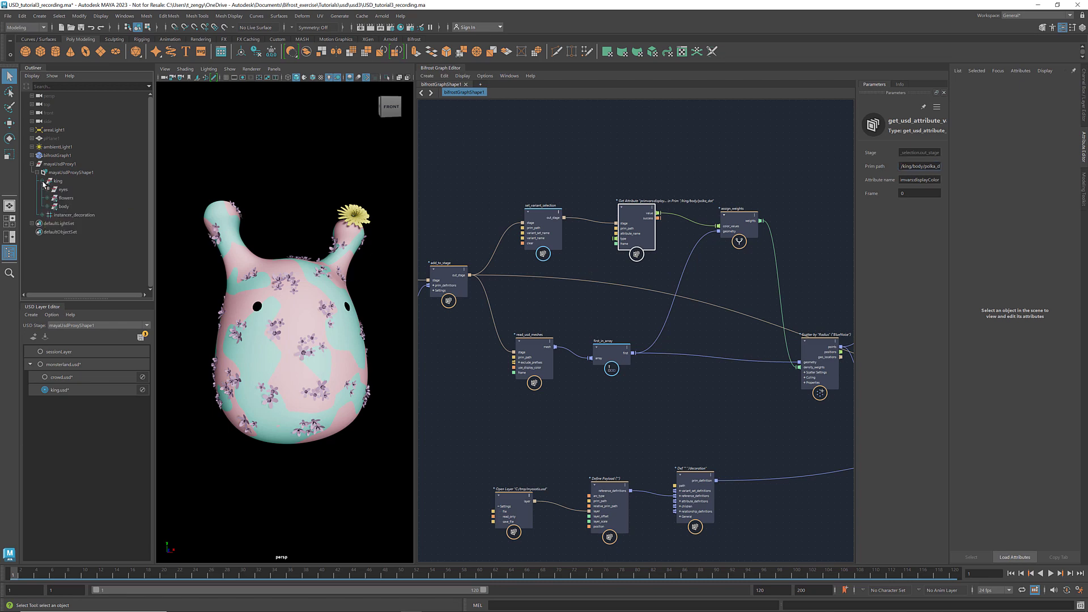
right_click(64, 208)
mouse_move(110, 239)
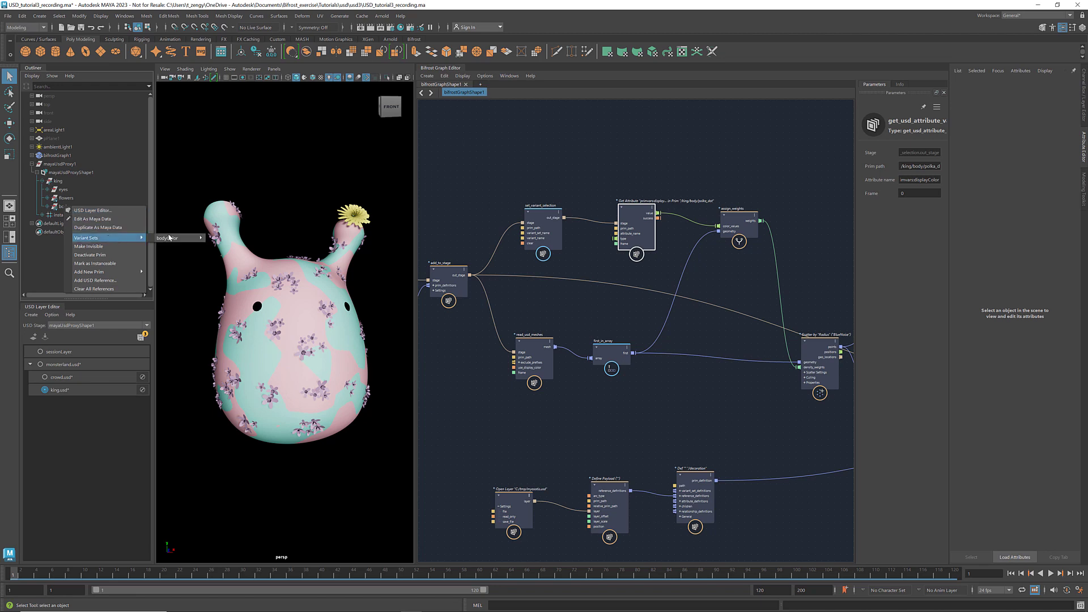
mouse_move(169, 238)
click(210, 257)
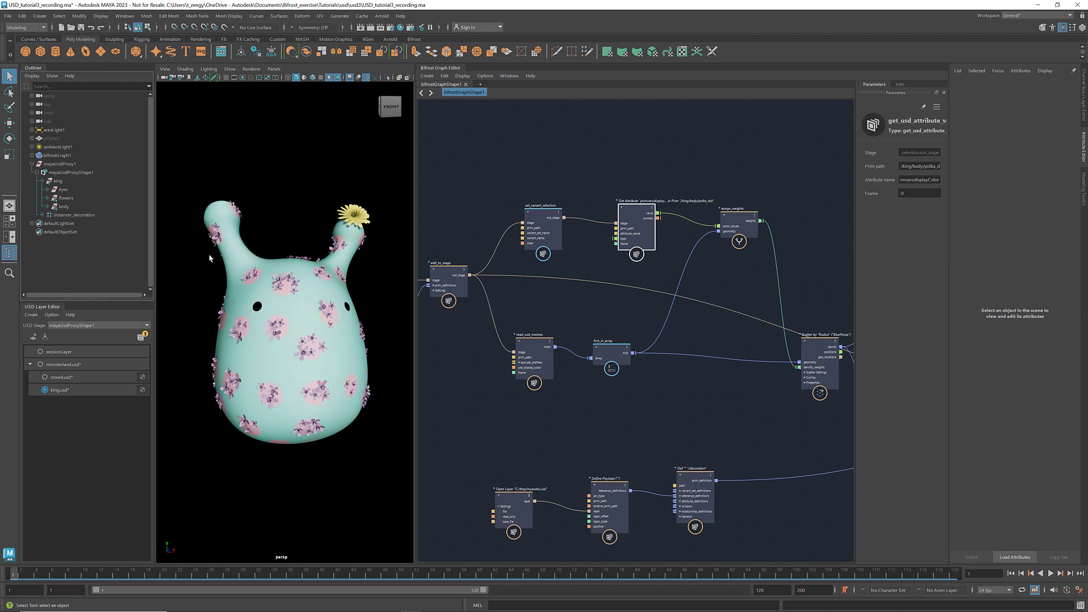
Preview the flower scattering with the body prim's bodyColor variant set to gradient, and then to noise.
right_click(64, 208)
mouse_move(90, 240)
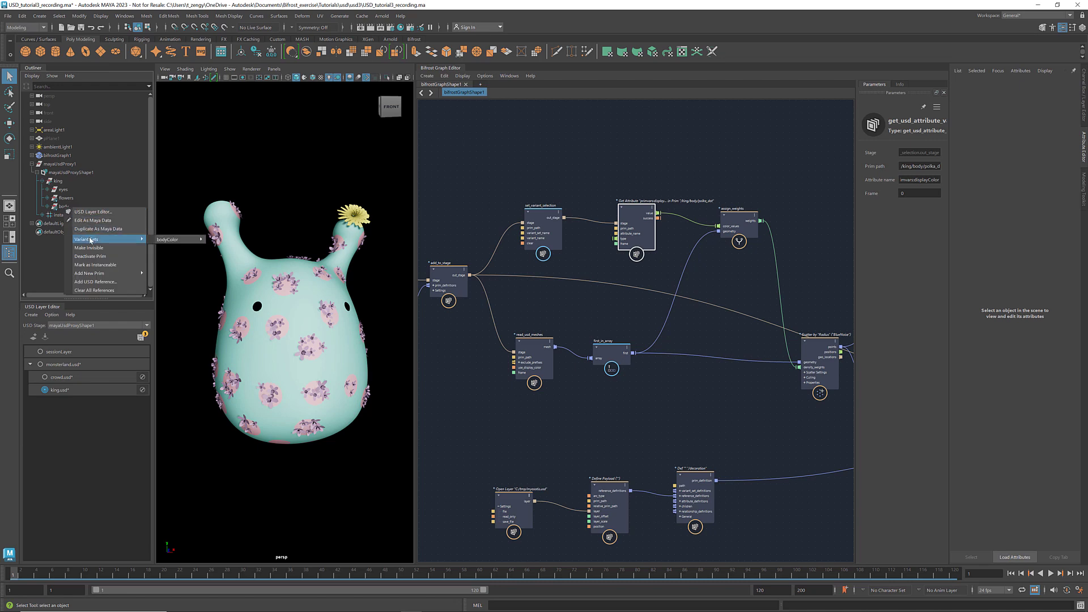
mouse_move(180, 240)
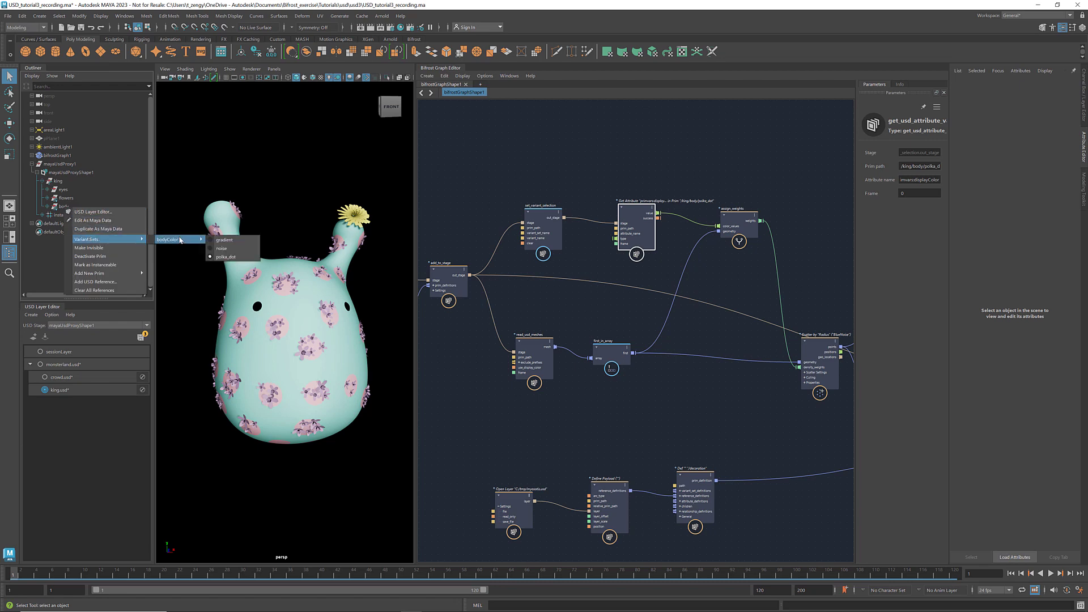
click(211, 241)
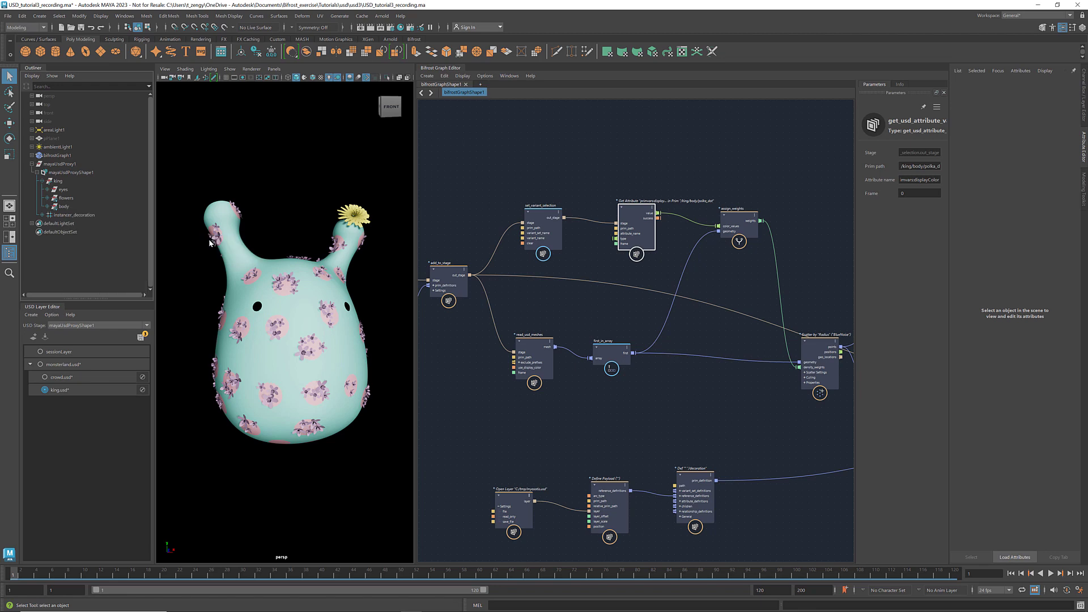
right_click(65, 209)
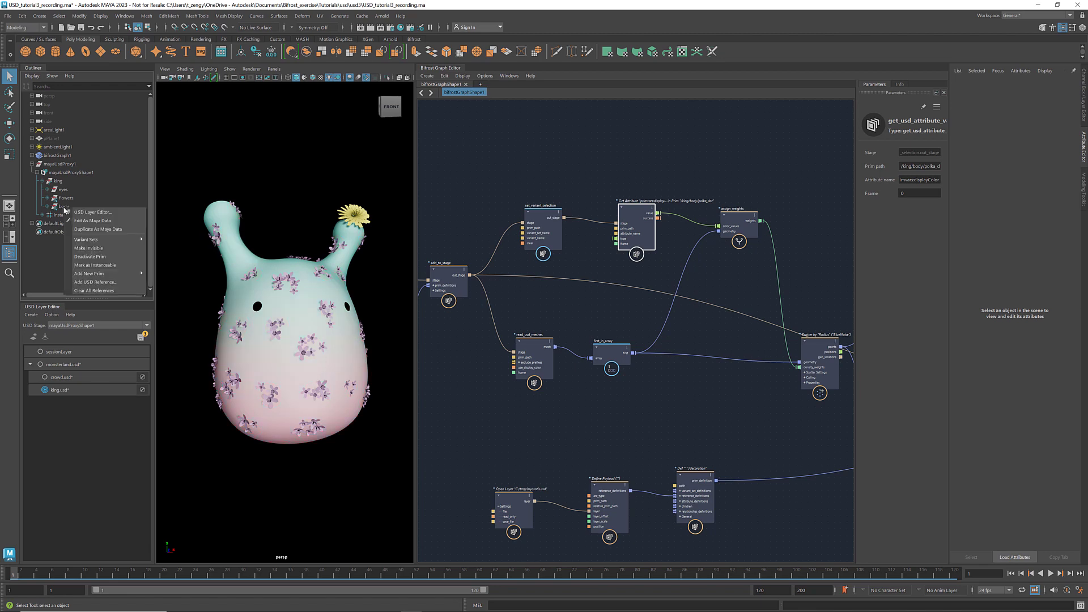
mouse_move(113, 239)
mouse_move(163, 241)
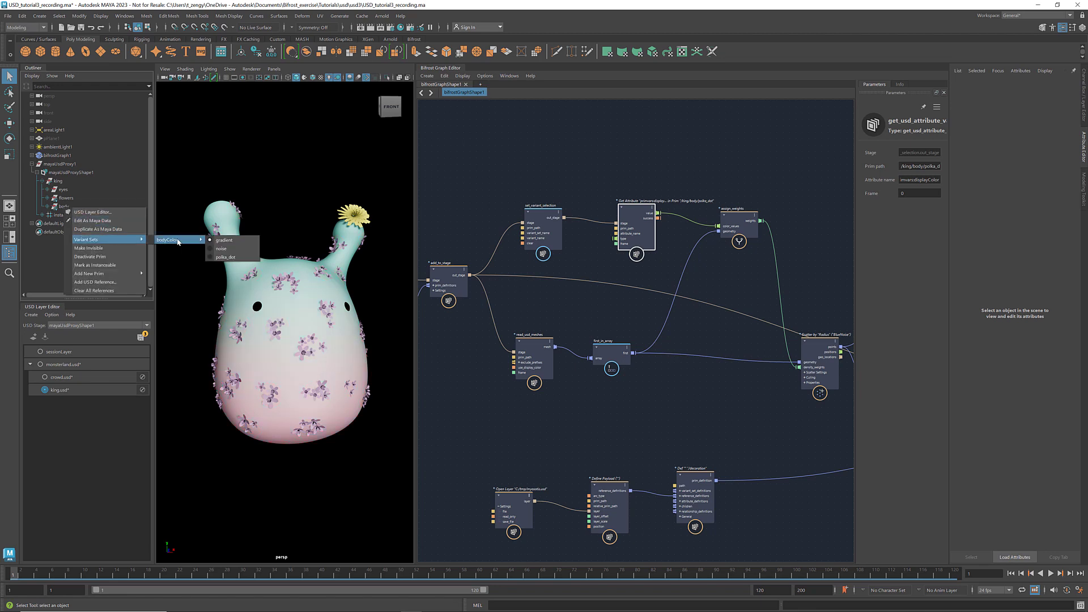
click(210, 249)
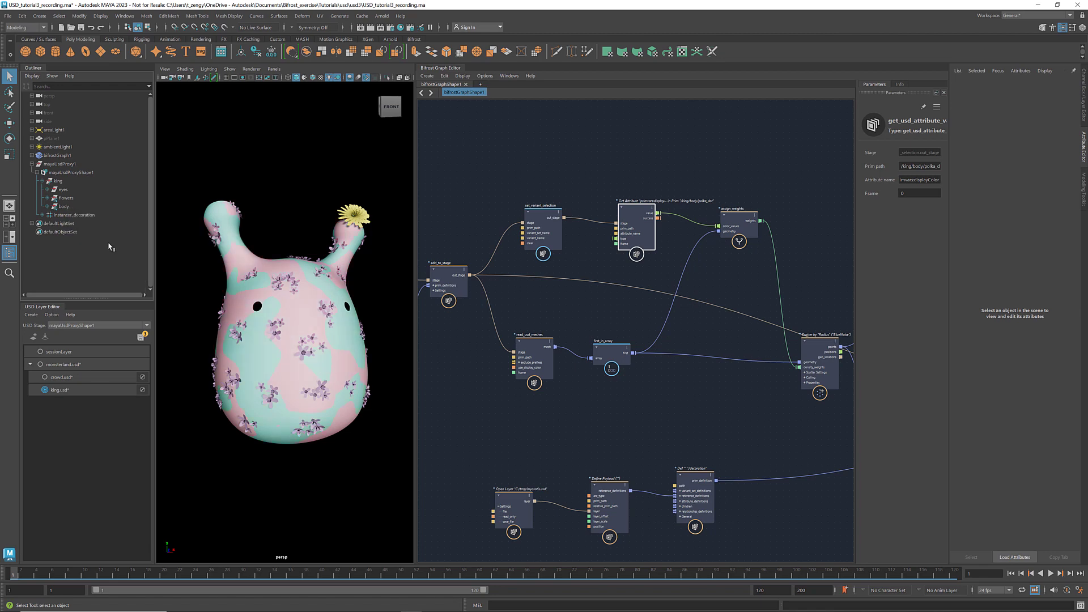
Set the set_variant_selection node's variant name back to noise.
click(546, 211)
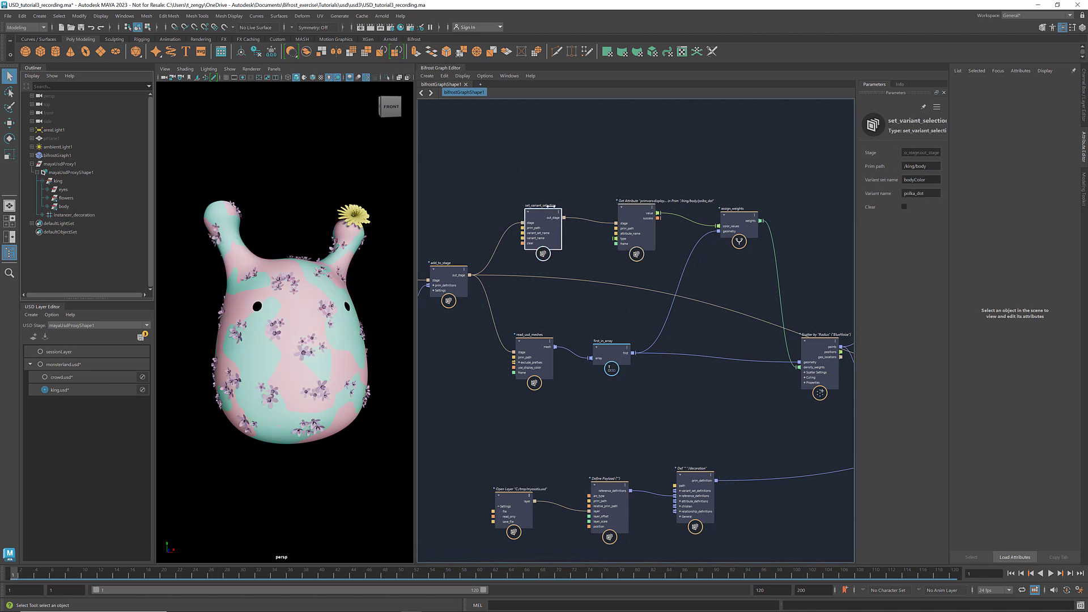
double_click(929, 194)
text(noise)
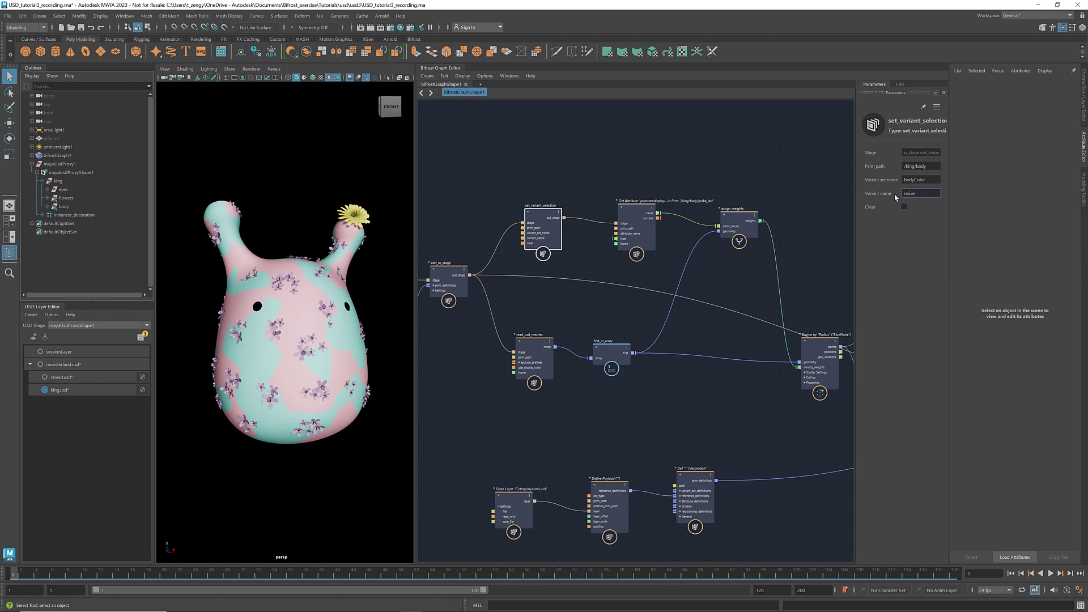
key(Return)
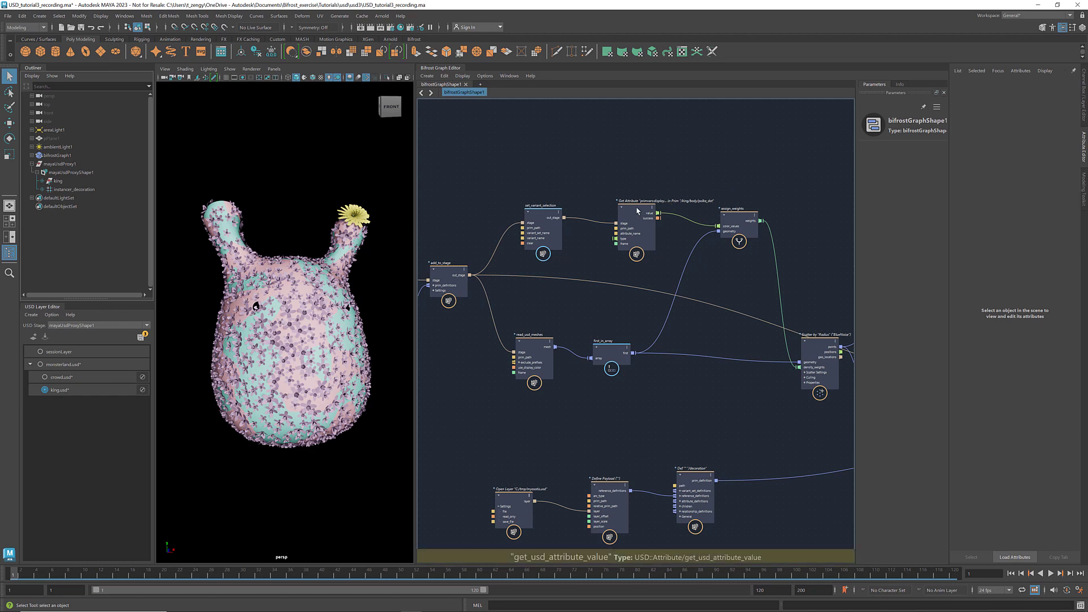
Set the get_usd_attribute_value node's prim path to /king/body/noise and save the scene.
click(636, 226)
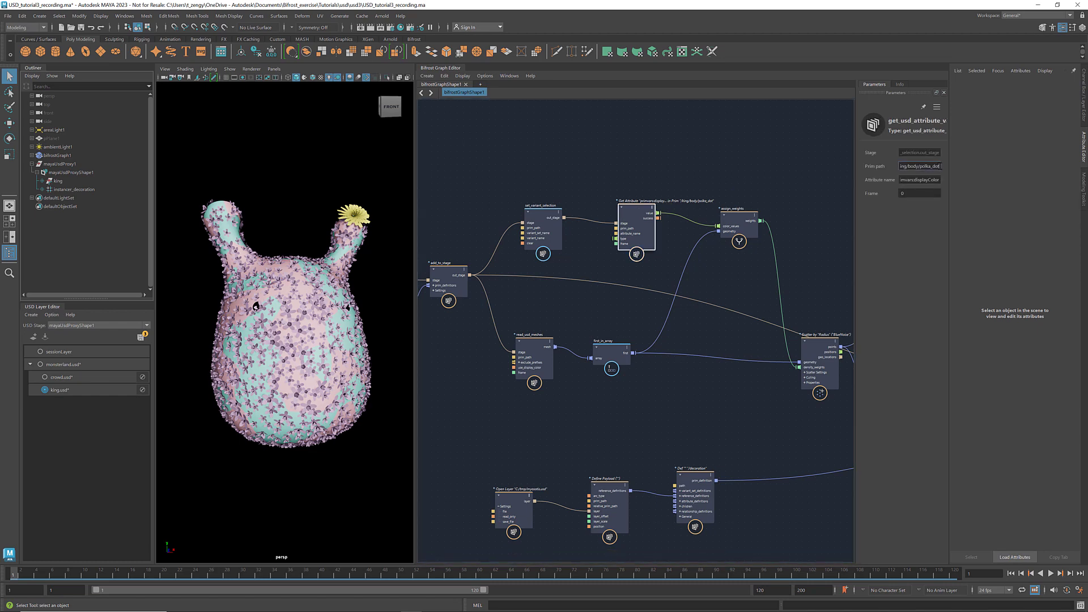
drag(939, 166, 919, 166)
text(noise)
key(Return)
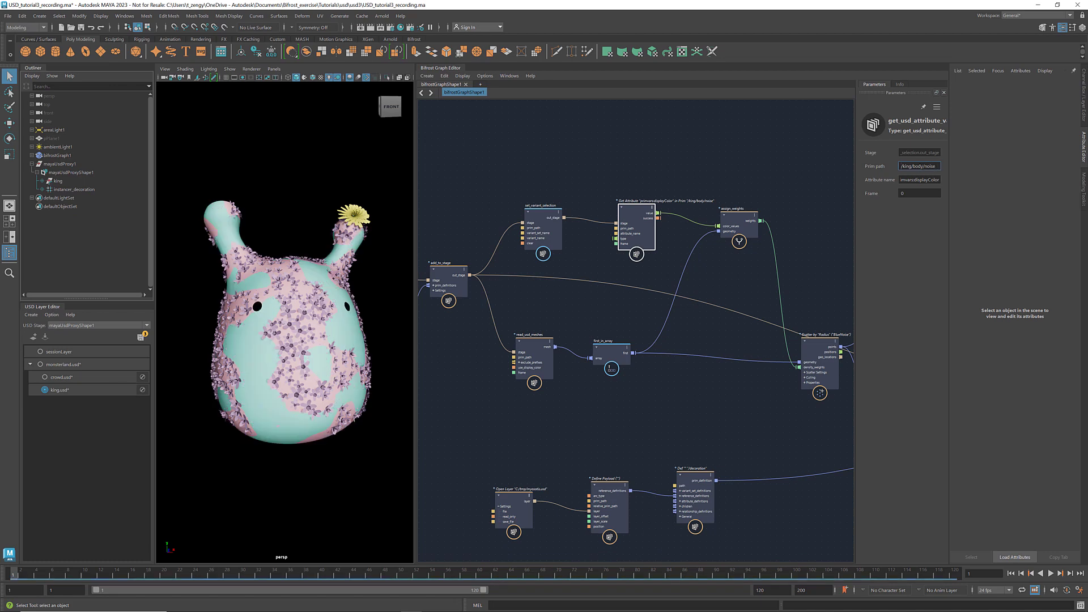
click(937, 166)
key(ctrl+s)
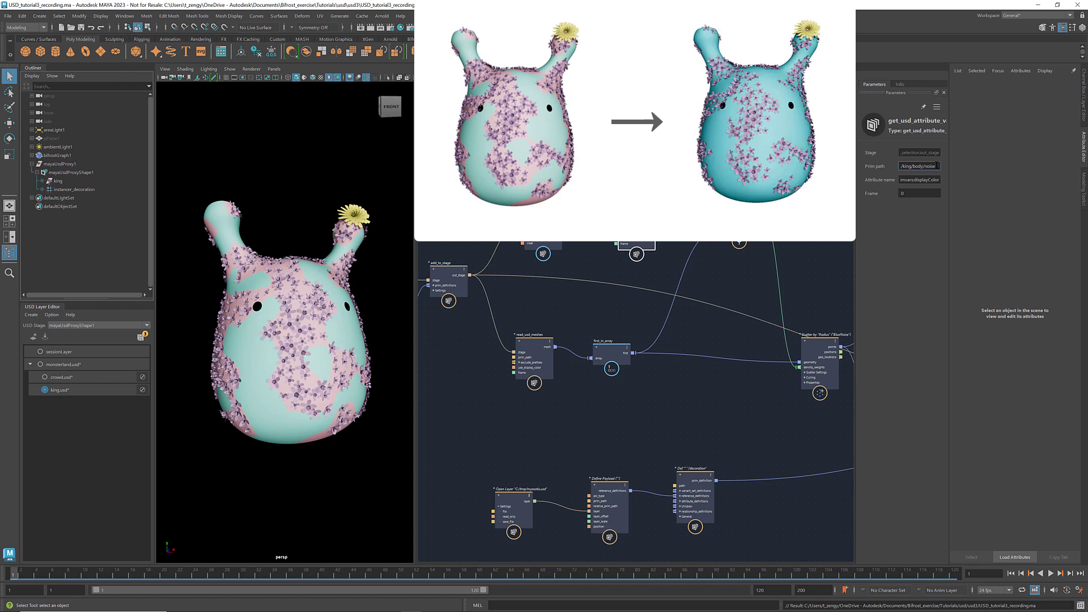
Add a define_usd_prim node to the graph below the add_to_stage1 node.
alt+middle_drag(772, 454, 588, 377)
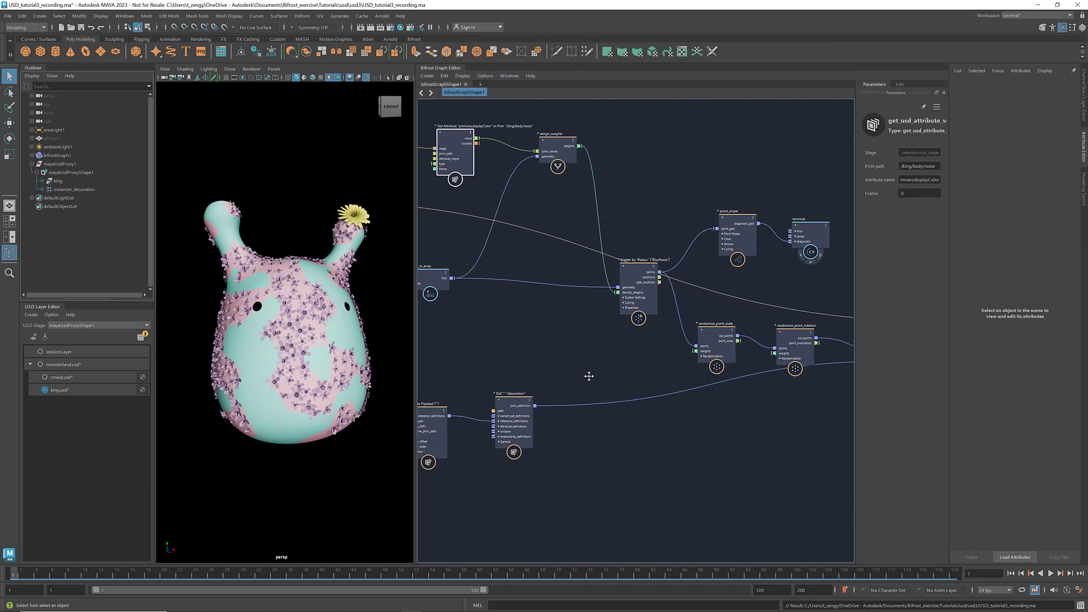
scroll(588, 376, down, 3)
alt+middle_drag(830, 440, 718, 383)
scroll(711, 418, up, 3)
click(712, 419)
key(Tab)
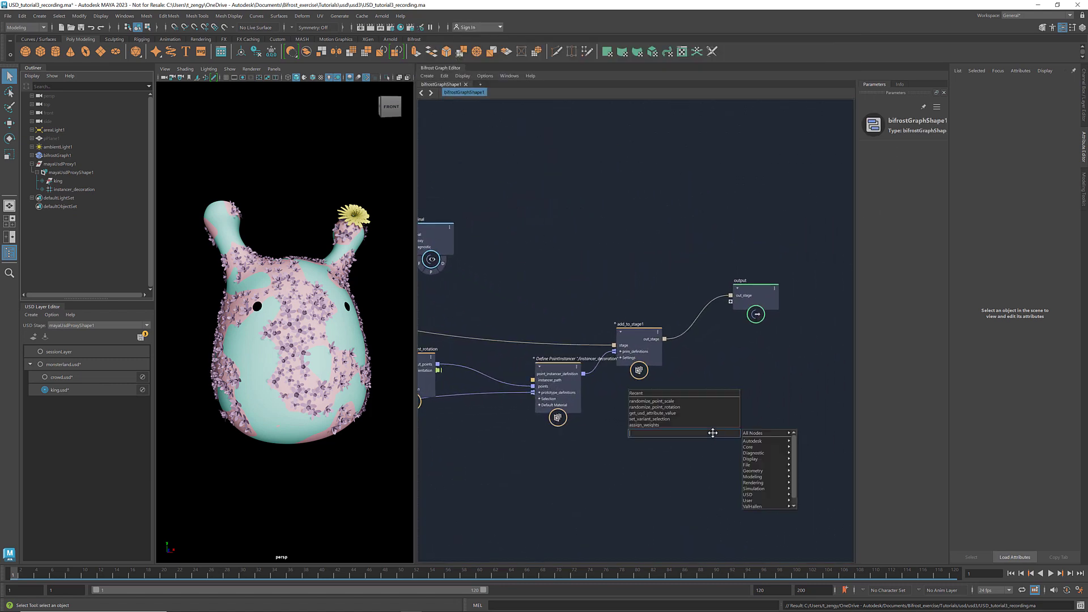
text(define_)
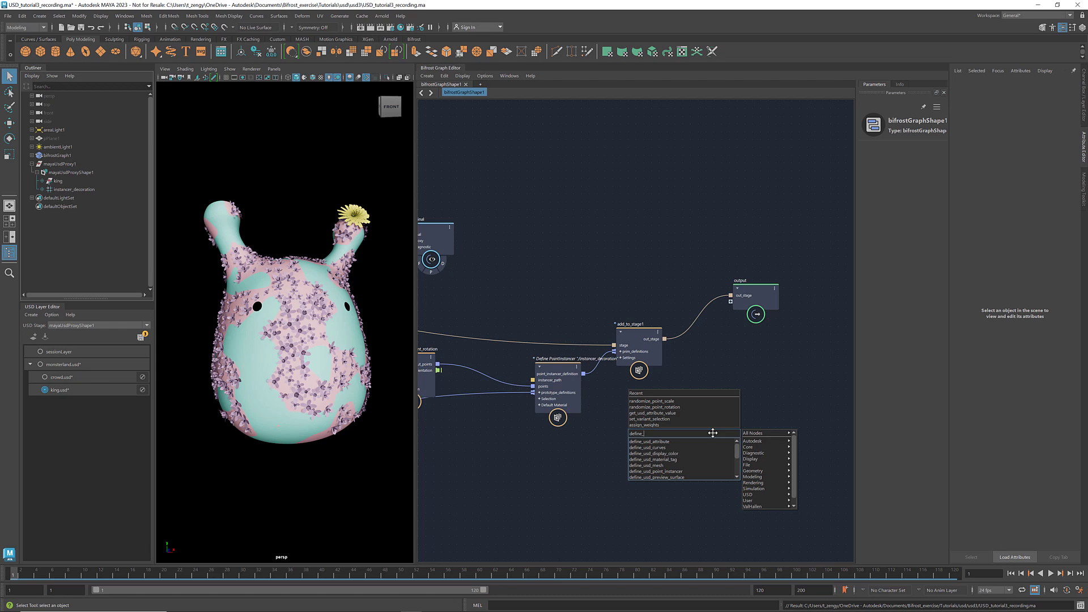
text(usd_pri)
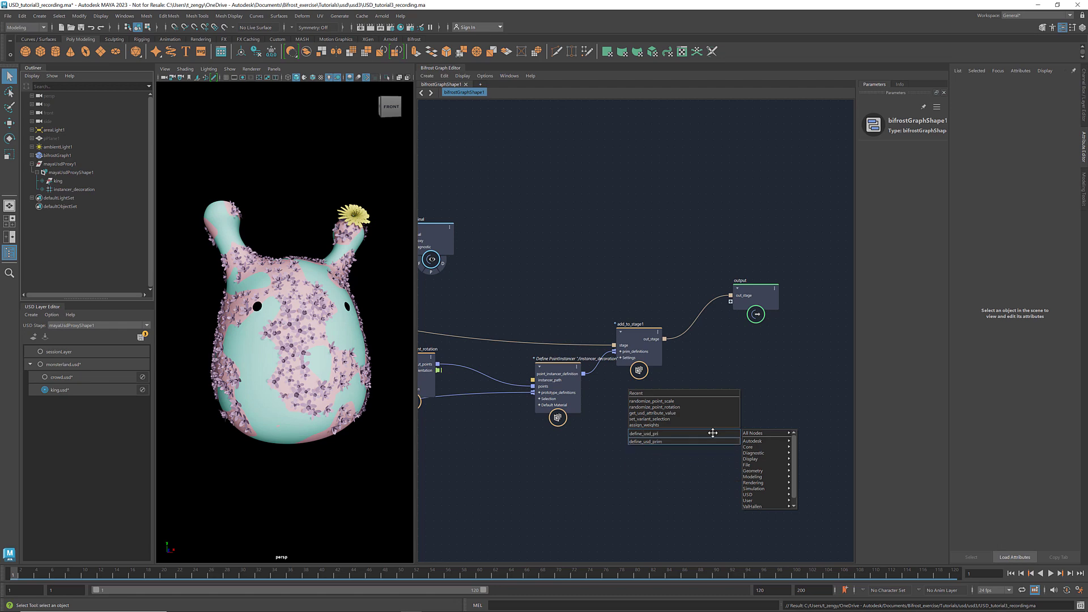
key(Return)
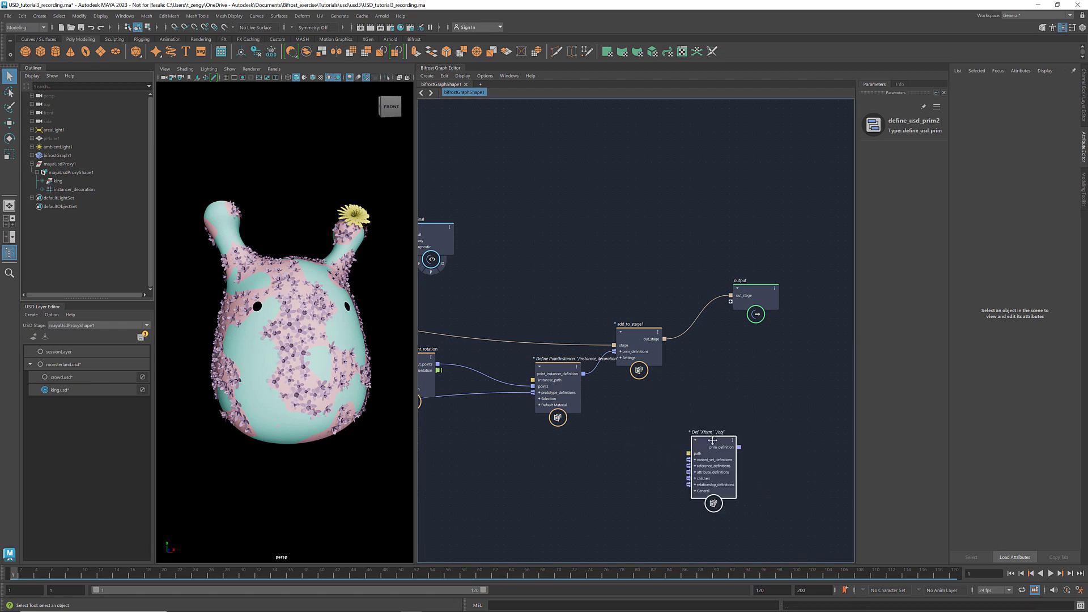
drag(713, 440, 722, 433)
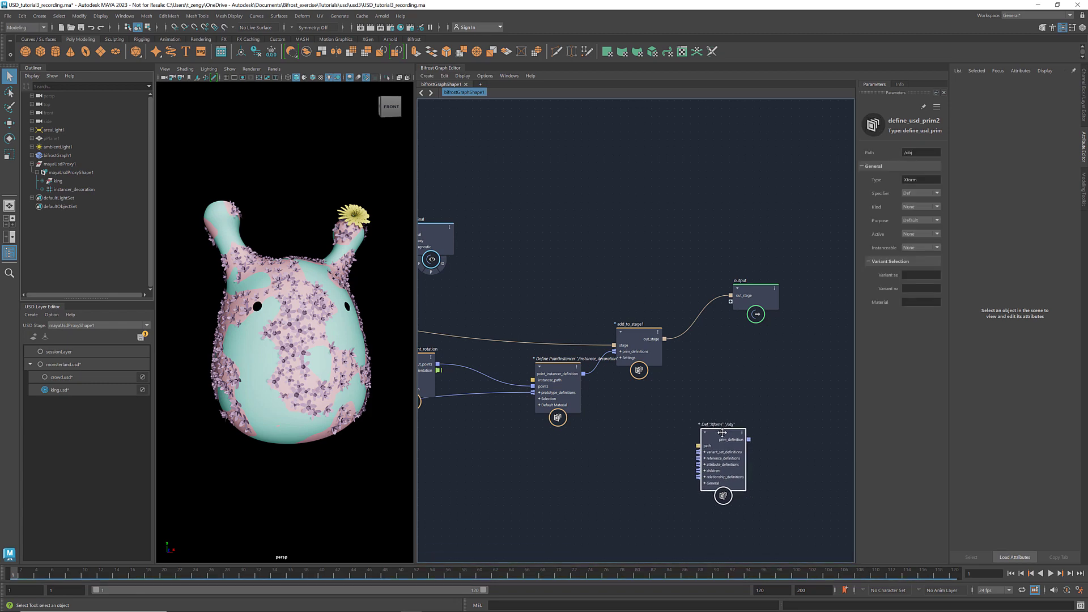
Copy the prim path /king/body/noise from the king's noise mesh into the path of the new define_usd_prim node.
key(a)
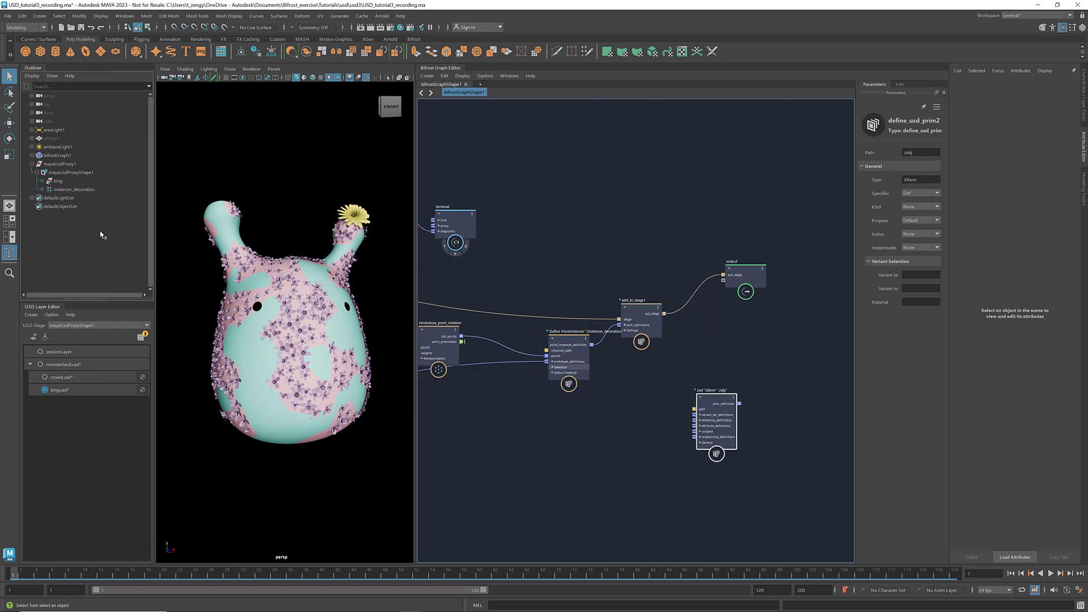
click(42, 181)
click(47, 206)
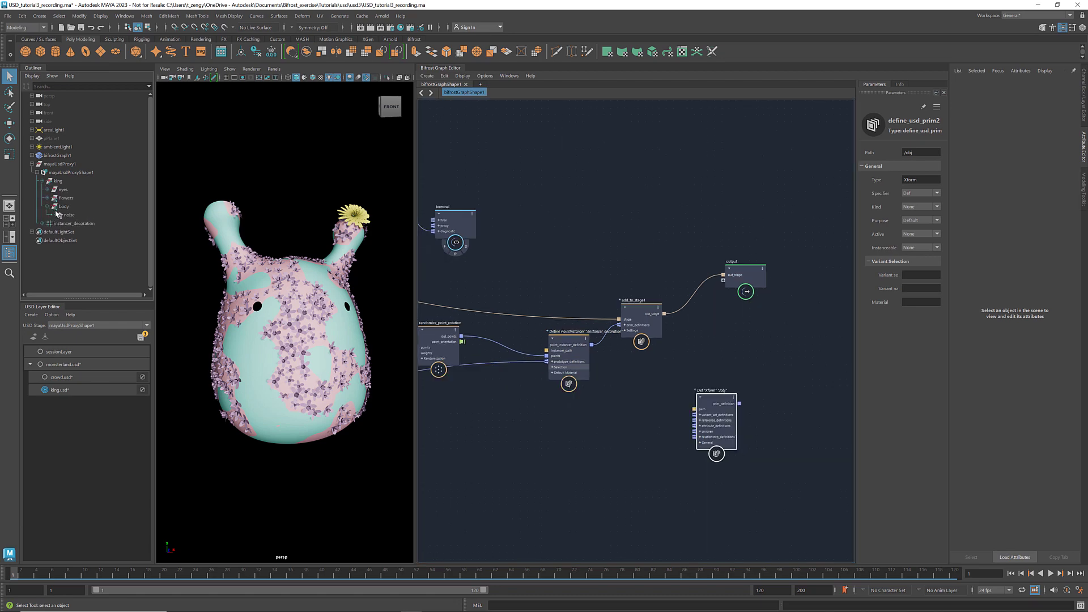
click(71, 215)
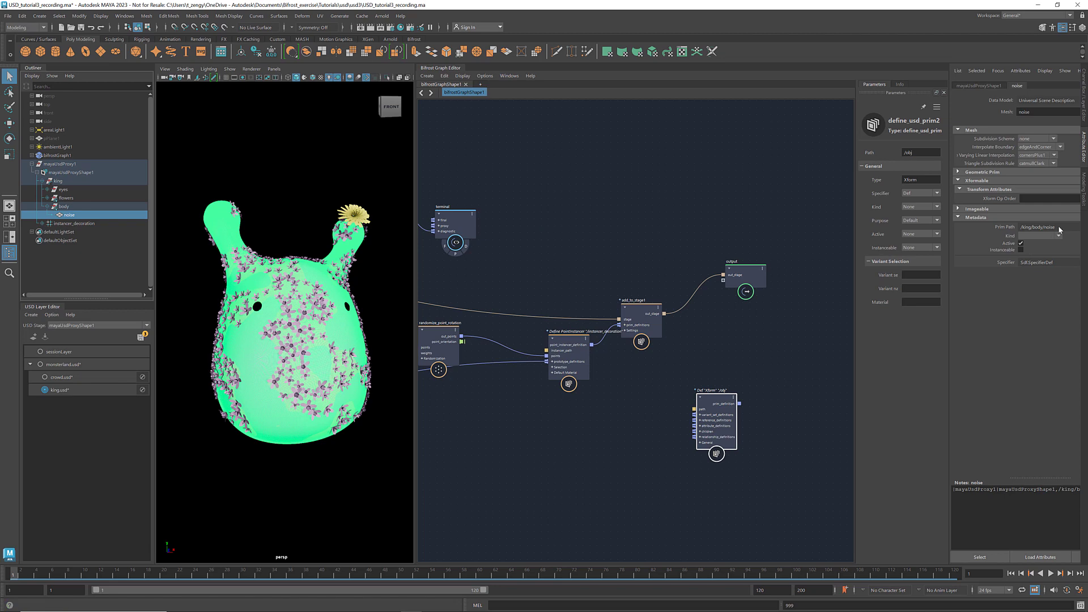
triple_click(1060, 227)
key(ctrl+c)
triple_click(907, 153)
key(ctrl+v)
Clear the define_usd_prim node's type and set its specifier to Over.
triple_click(920, 180)
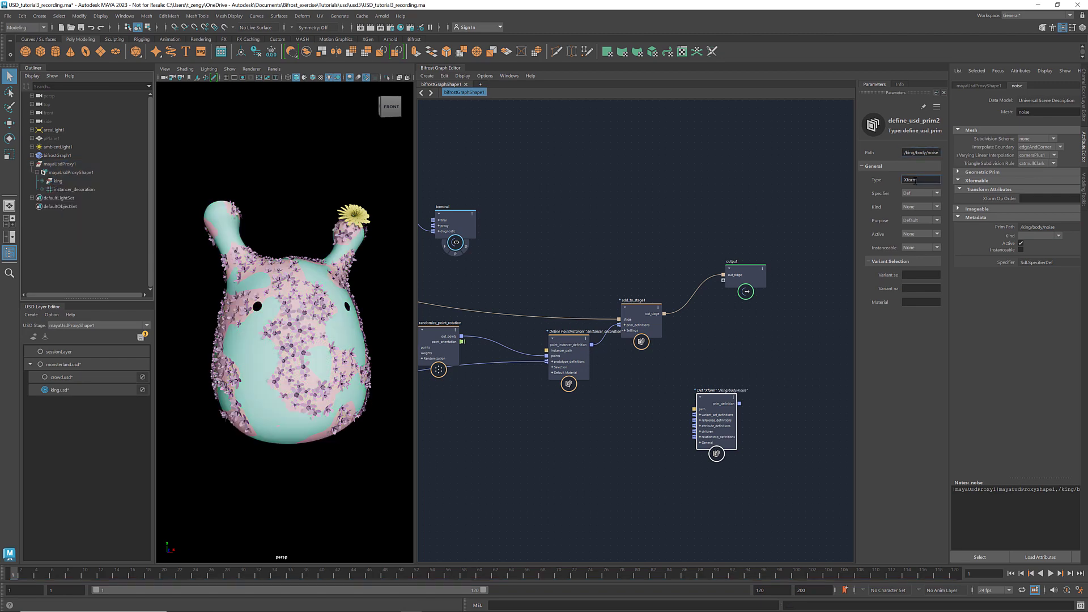
key(BackSpace)
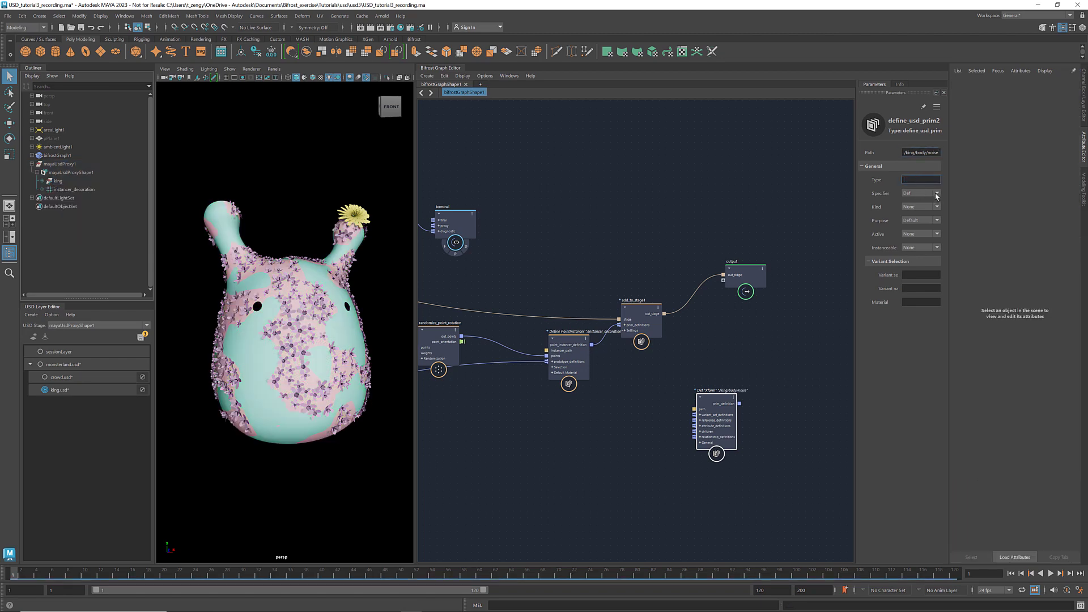
click(919, 194)
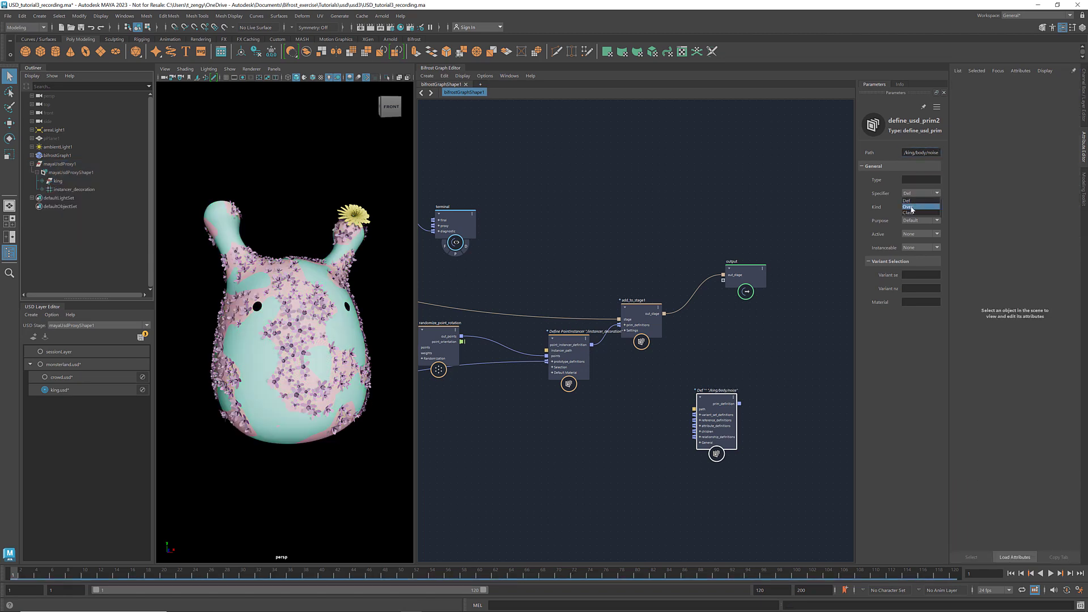
click(911, 207)
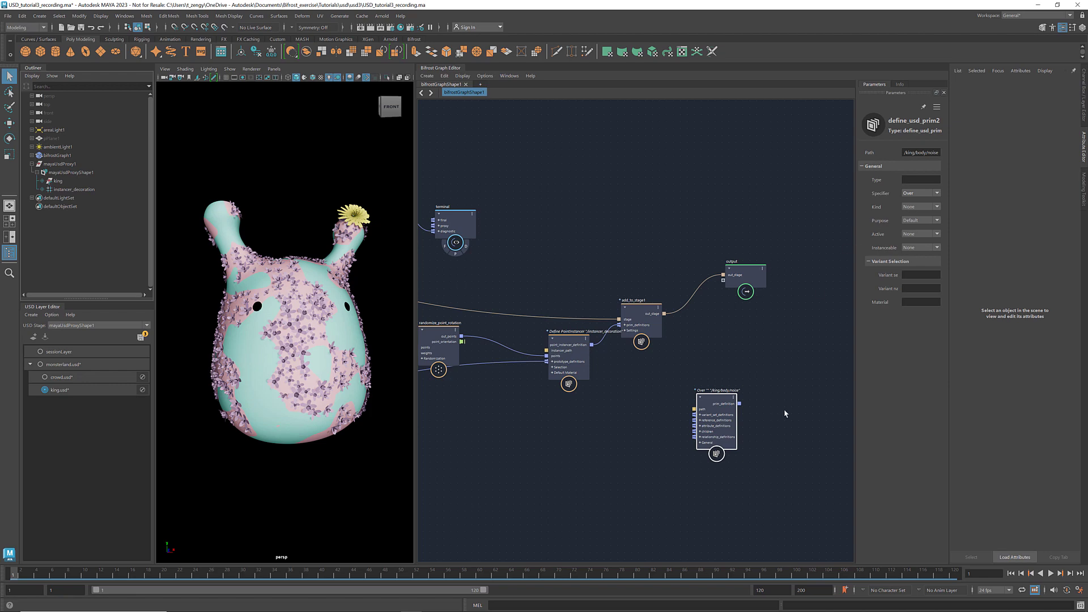
Create a define_usd_display_color node feeding the attribute_definitions of the /king/body/noise prim definition.
right_click(713, 426)
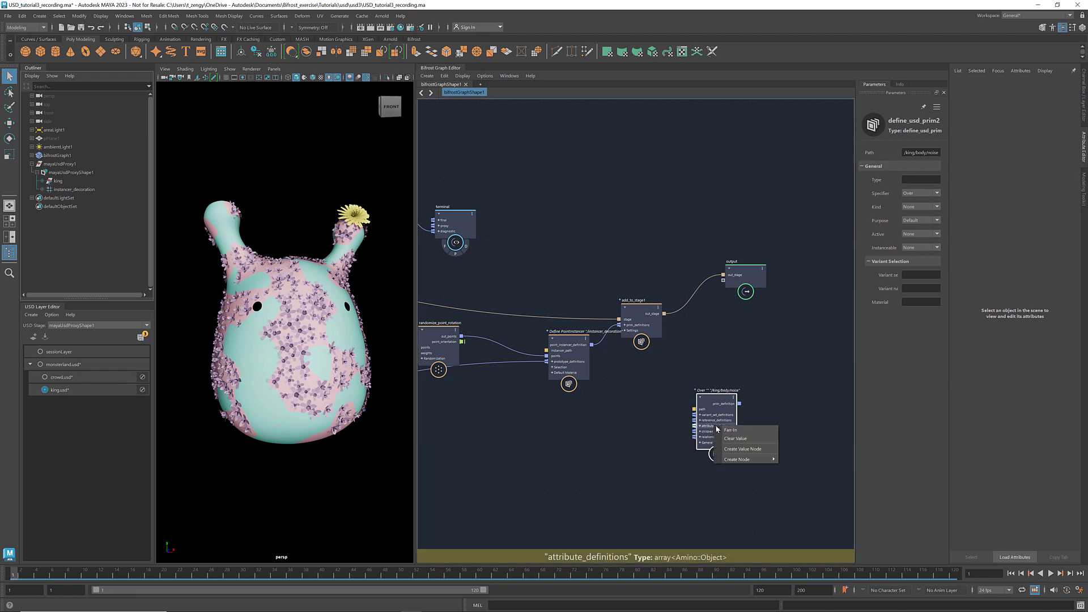
mouse_move(742, 459)
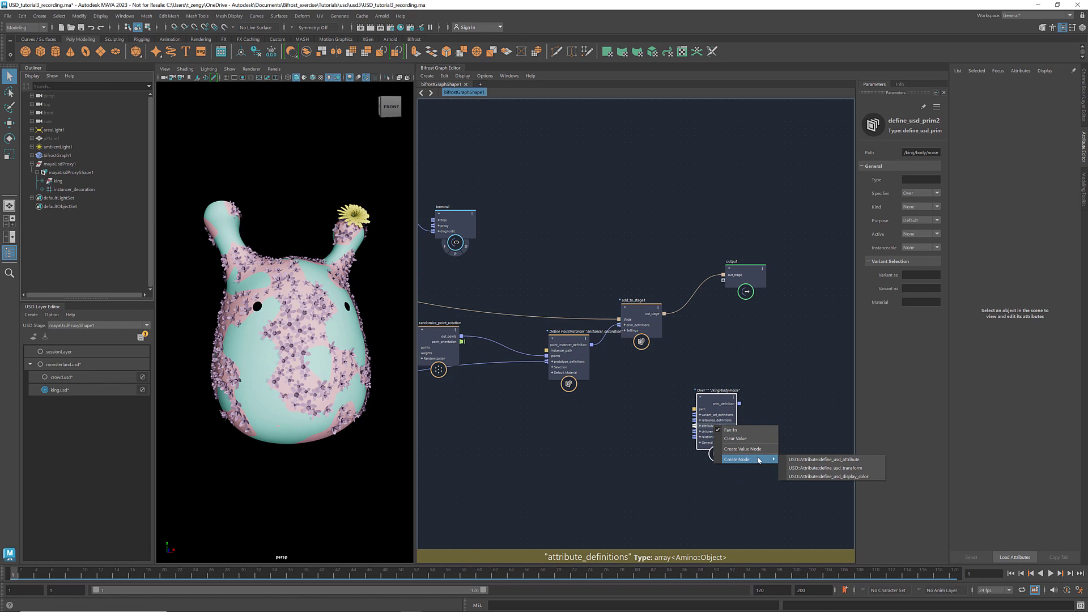
click(841, 477)
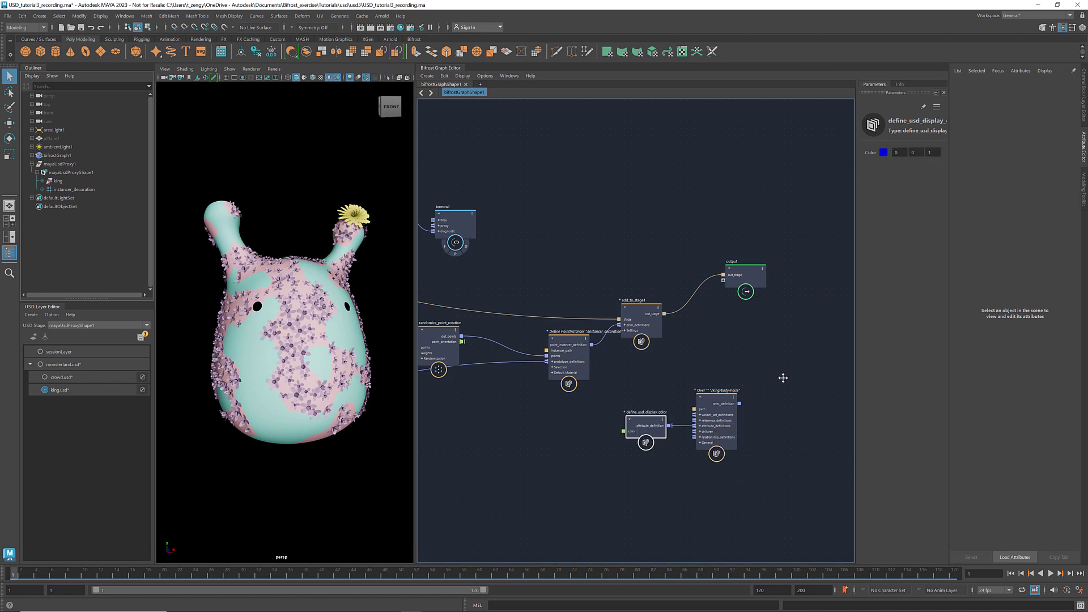
Add another add_to_stage node beside the /king/body/noise definition and set its layer index to 0.
middle_drag(783, 377, 751, 360)
key(Tab)
text(add_to)
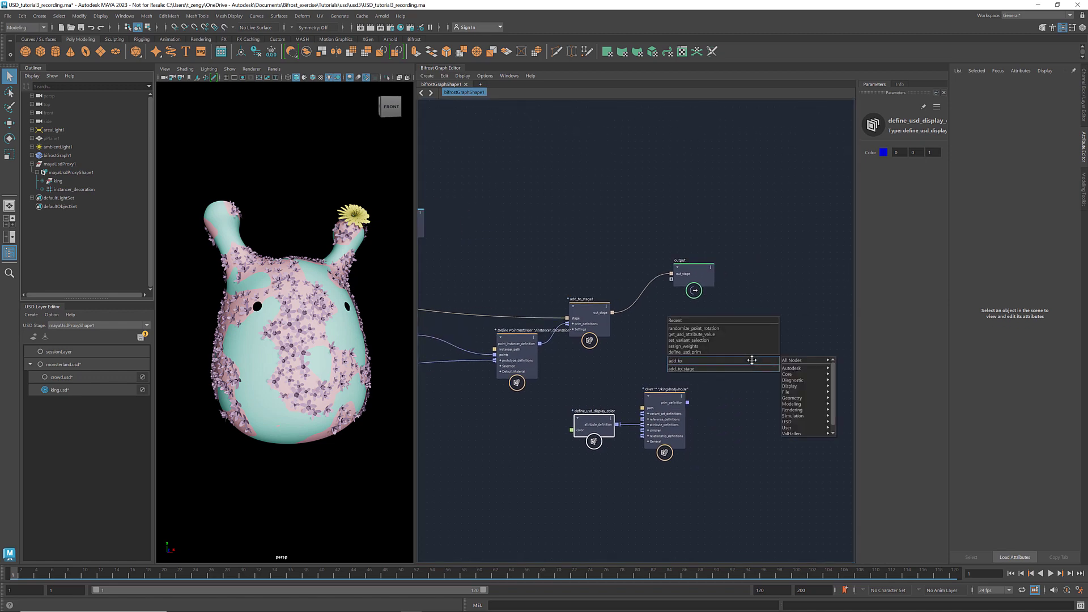
key(Down)
key(Return)
drag(752, 366, 750, 347)
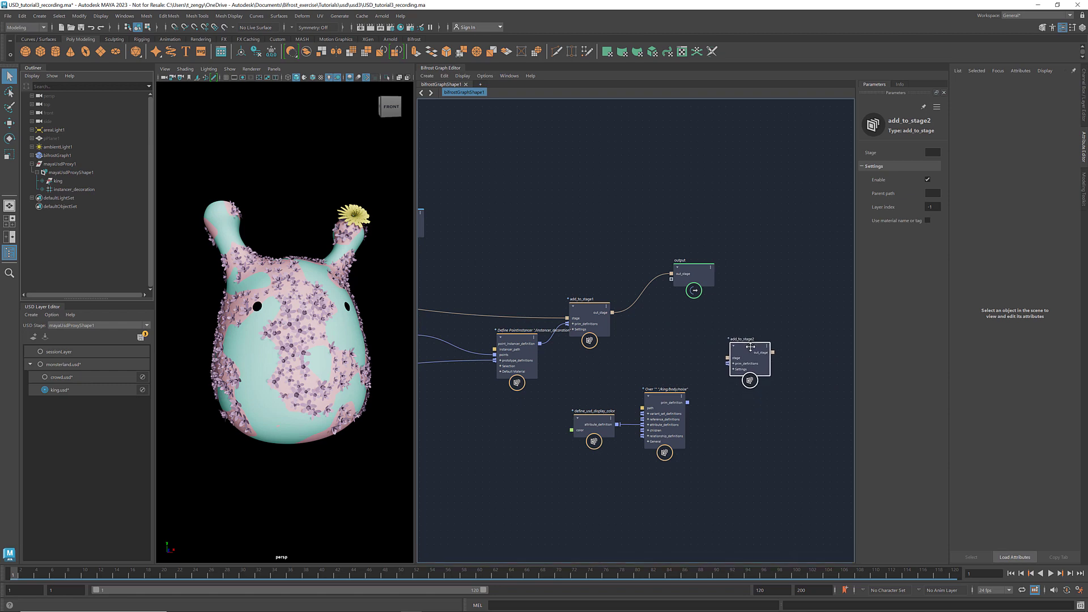
click(933, 208)
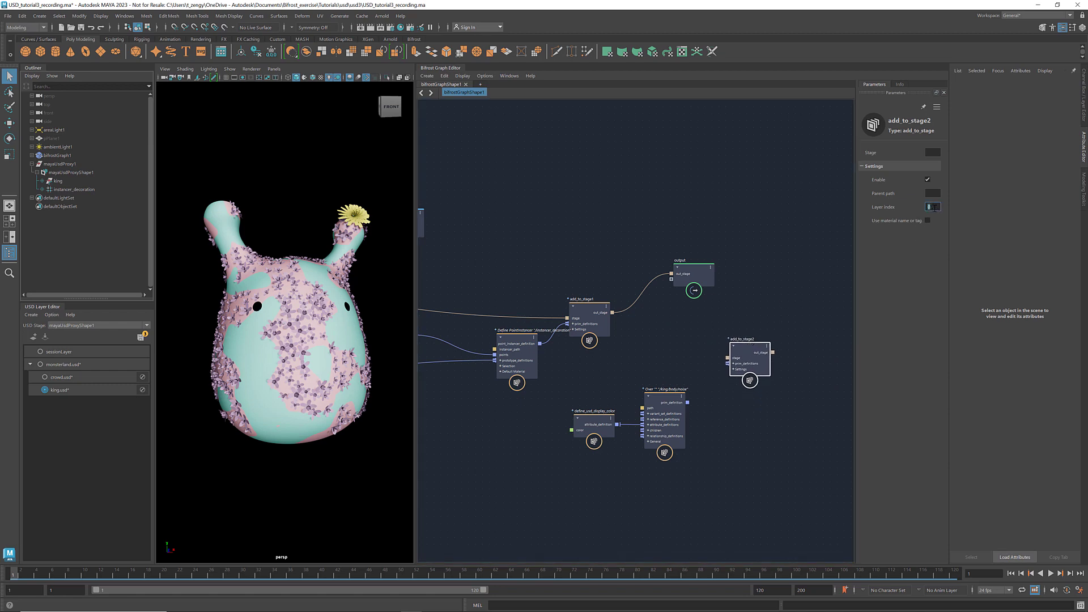
Feed add_to_stage1's stage and the /king/body/noise prim definition into add_to_stage2, and connect its out_stage to the graph output.
drag(612, 312, 727, 358)
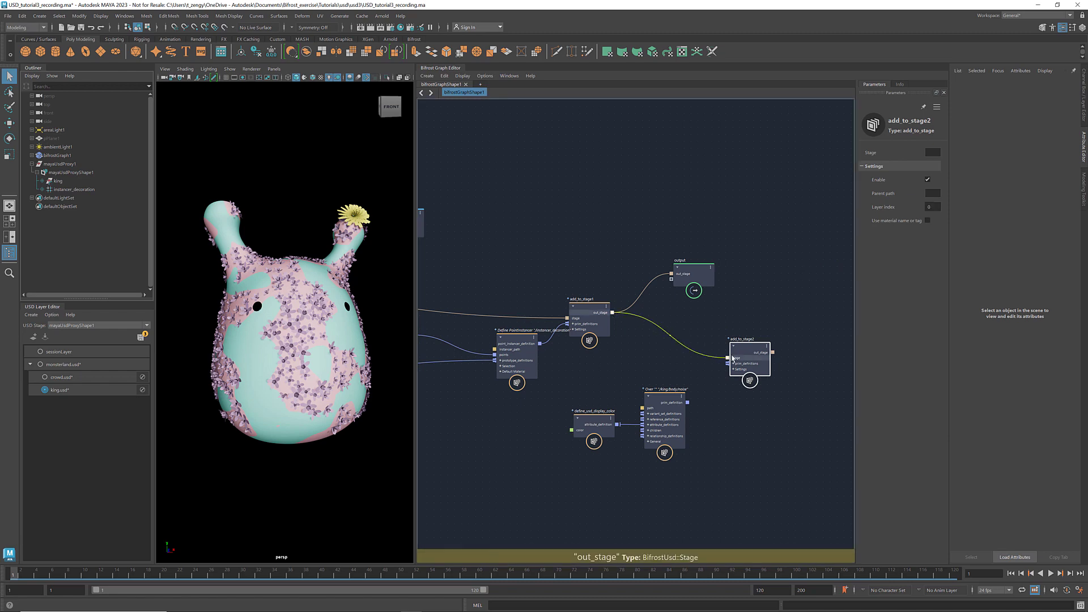
drag(687, 402, 731, 364)
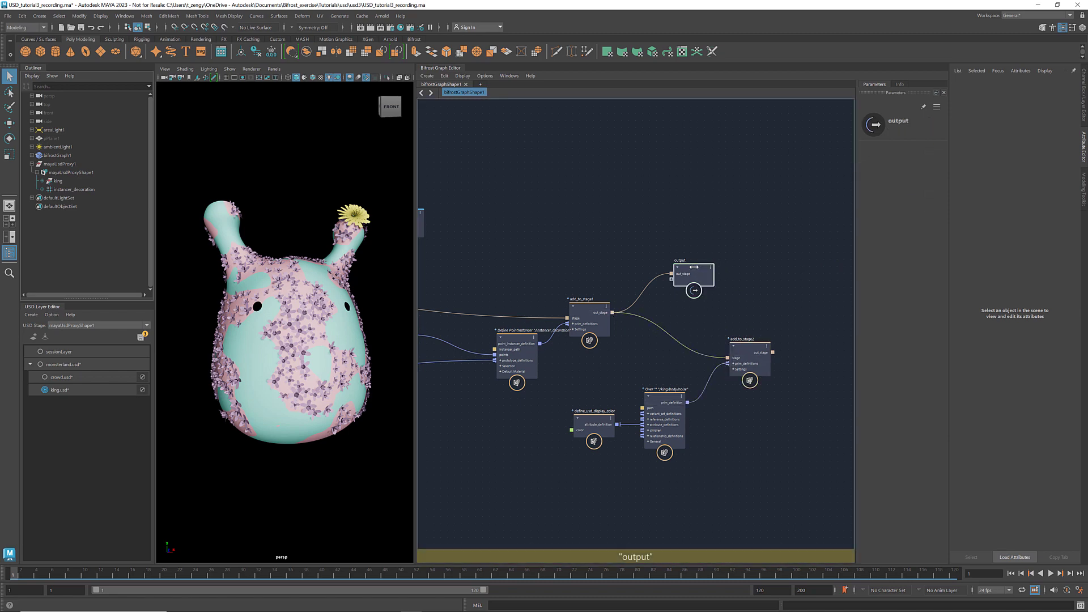
drag(692, 266, 826, 289)
drag(773, 352, 806, 297)
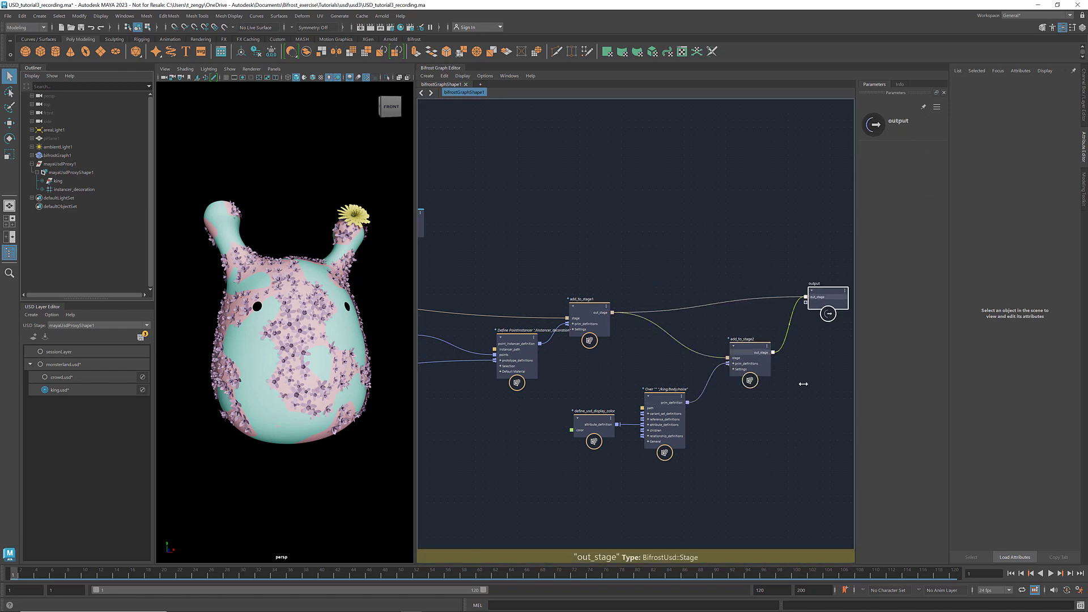
Change the define_usd_display_color node's color to a light blue.
click(594, 423)
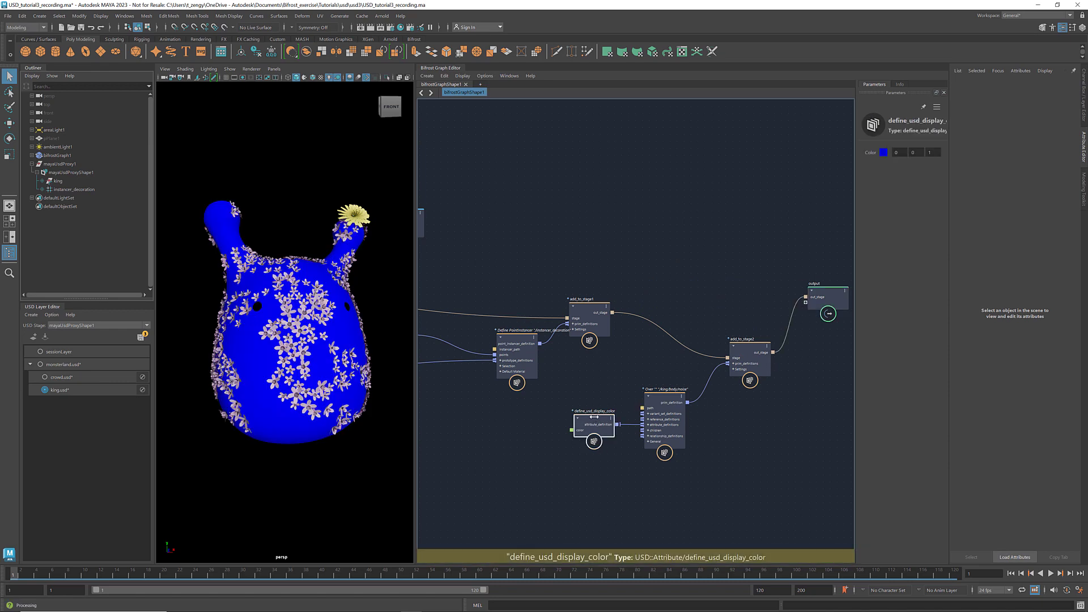
click(883, 152)
drag(829, 222, 858, 237)
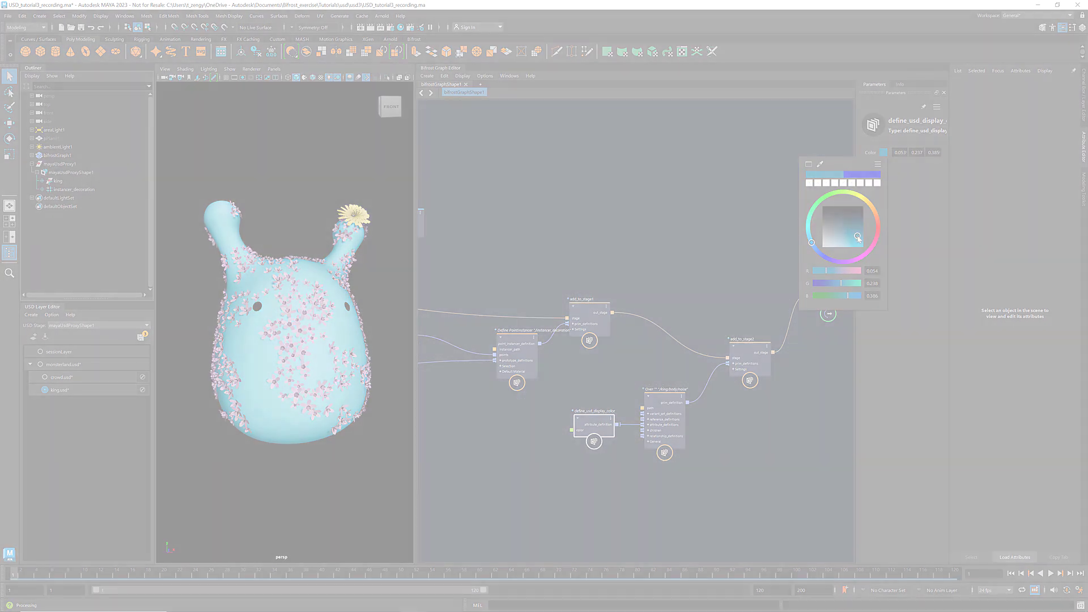
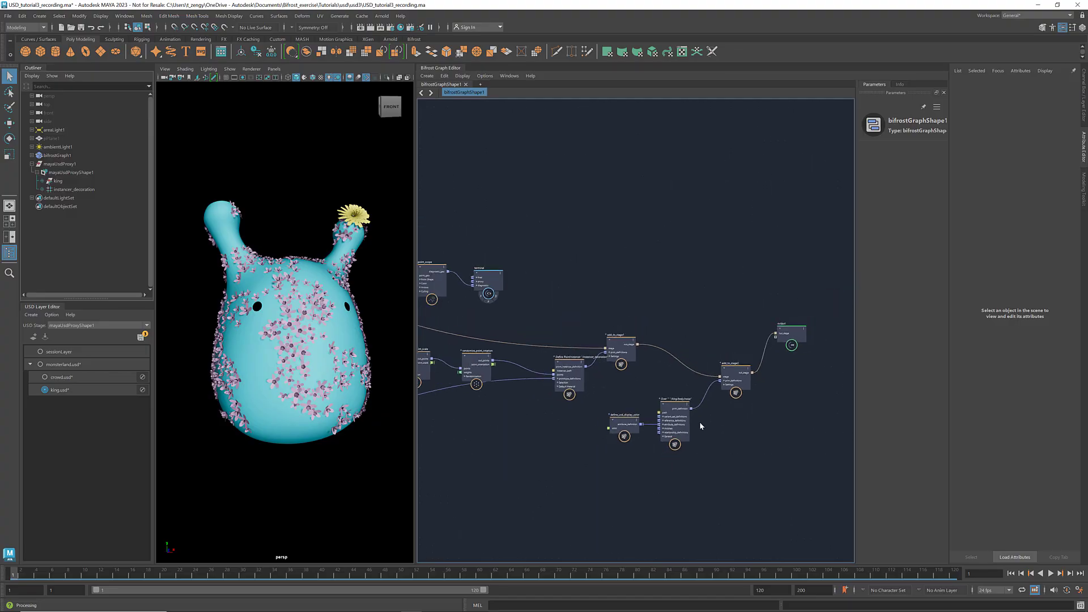
Add an undulating_ground node in the empty area below the king's open layer and payload nodes.
scroll(703, 425, down, 5)
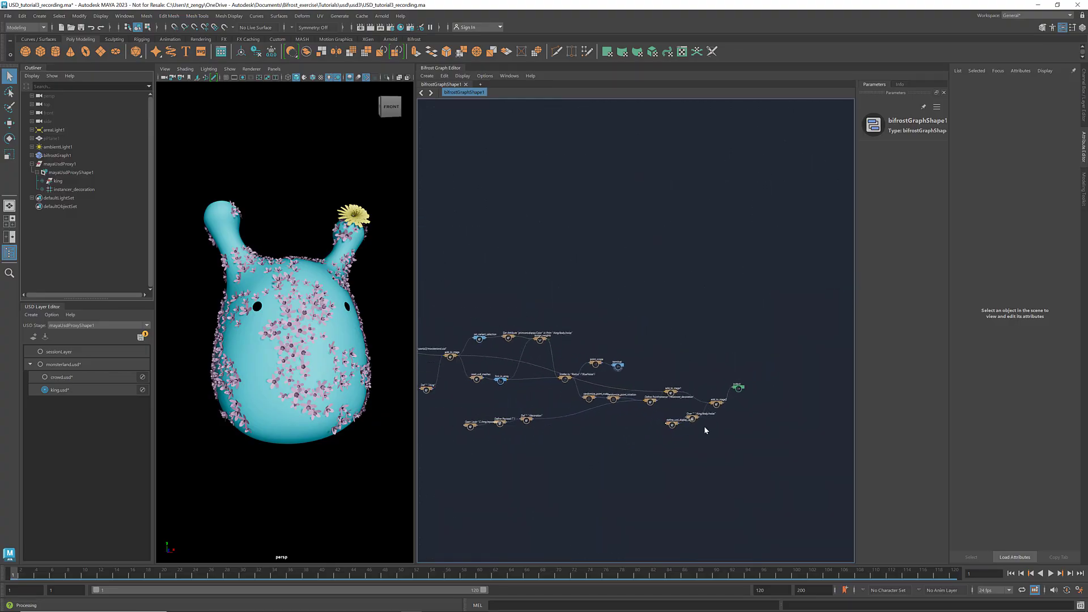
scroll(513, 384, up, 5)
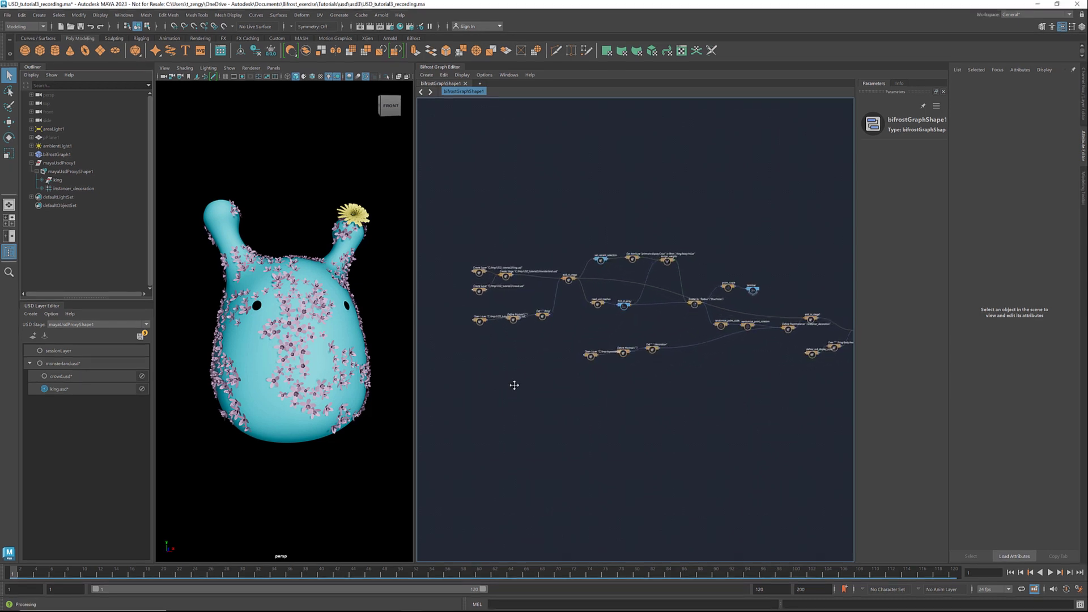
scroll(515, 381, up, 5)
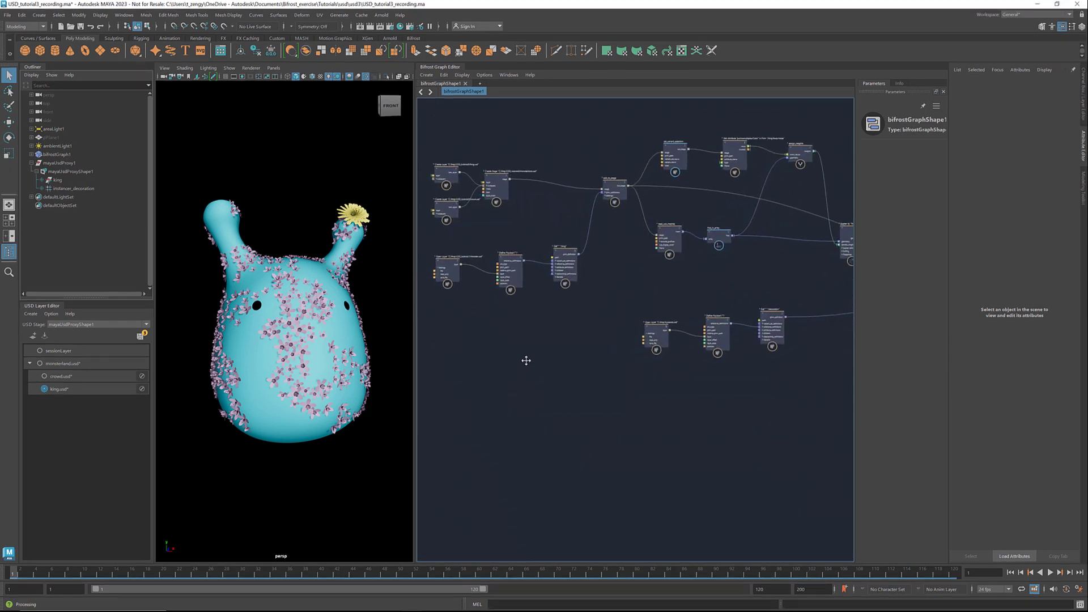
scroll(611, 412, up, 4)
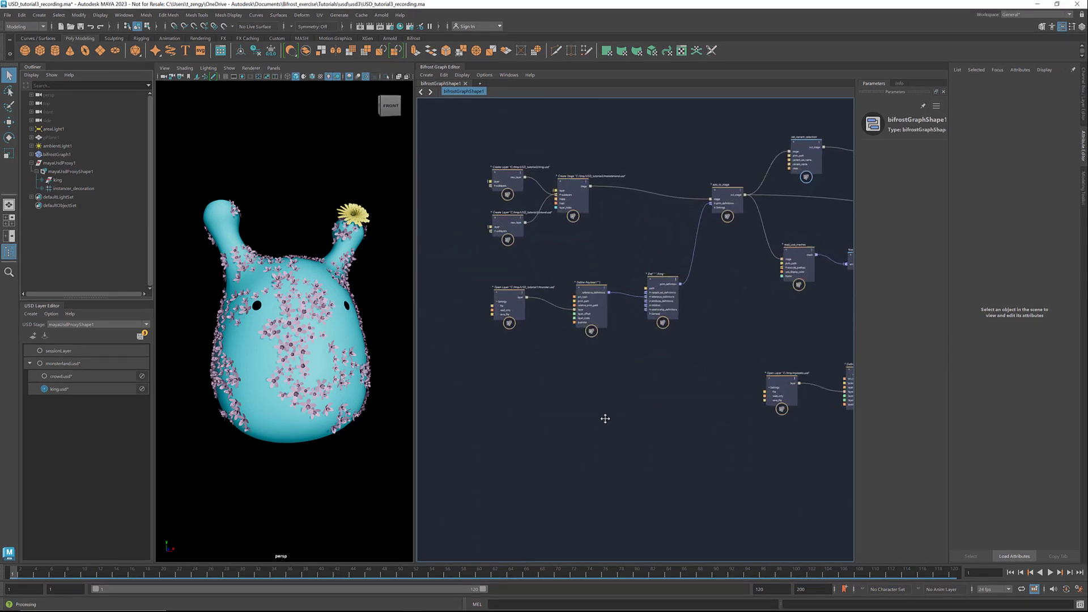
middle_drag(595, 465, 572, 426)
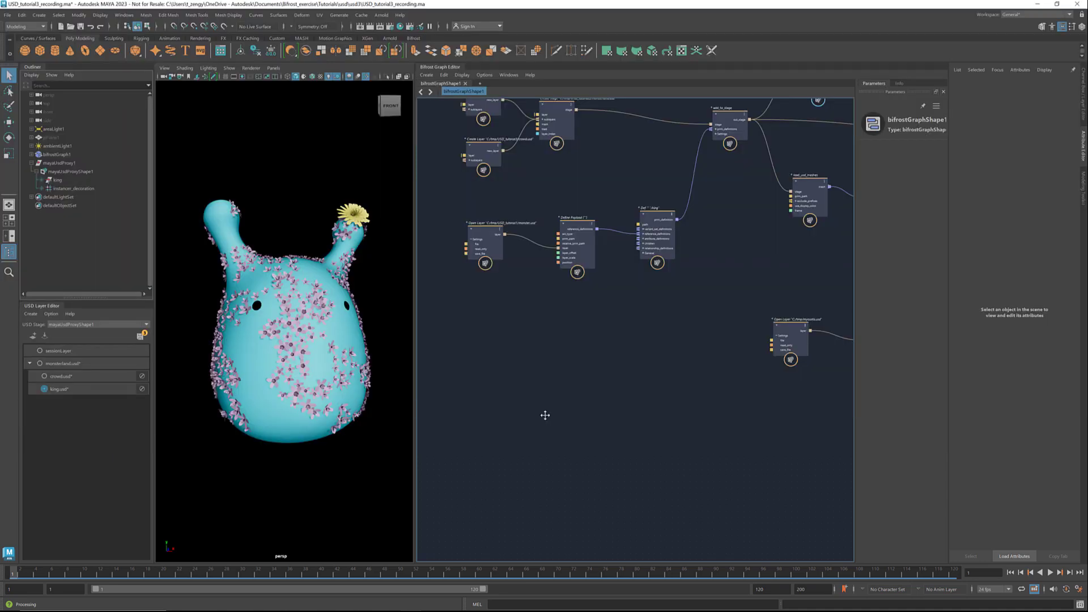
key(Tab)
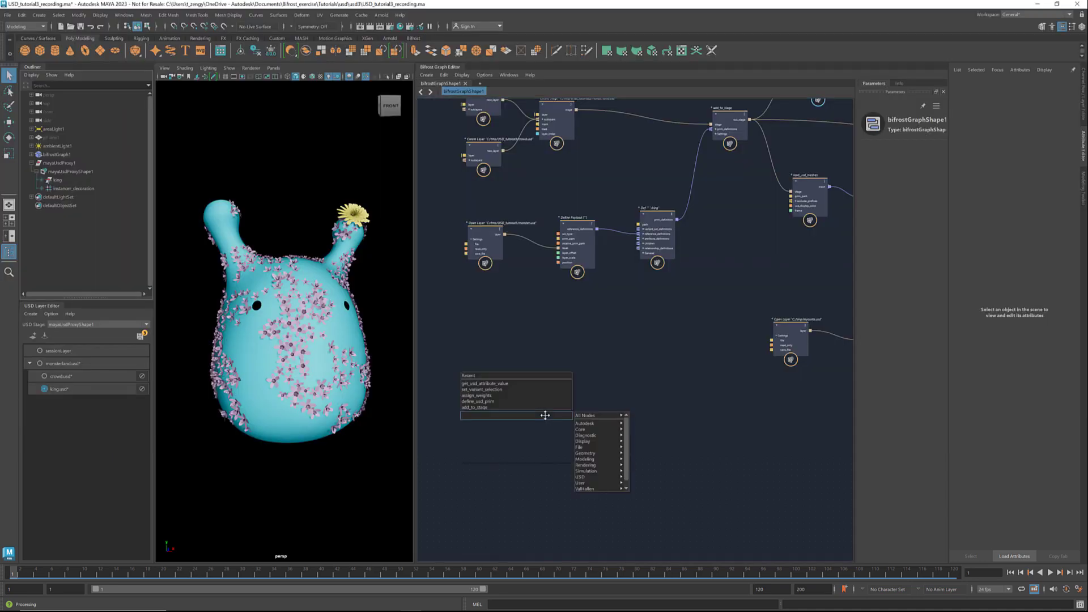
text(undul)
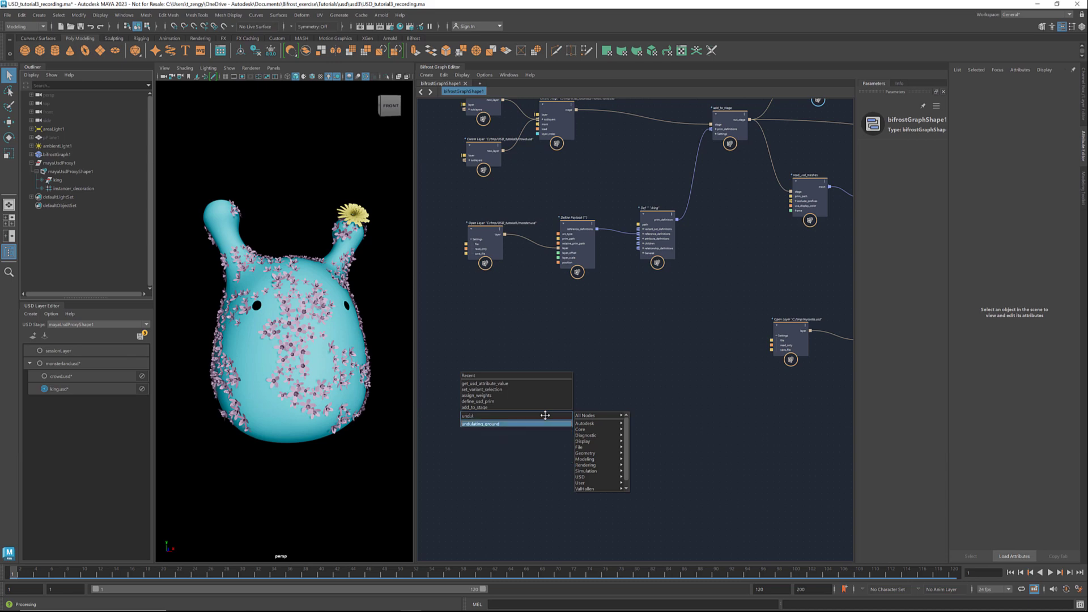
key(Return)
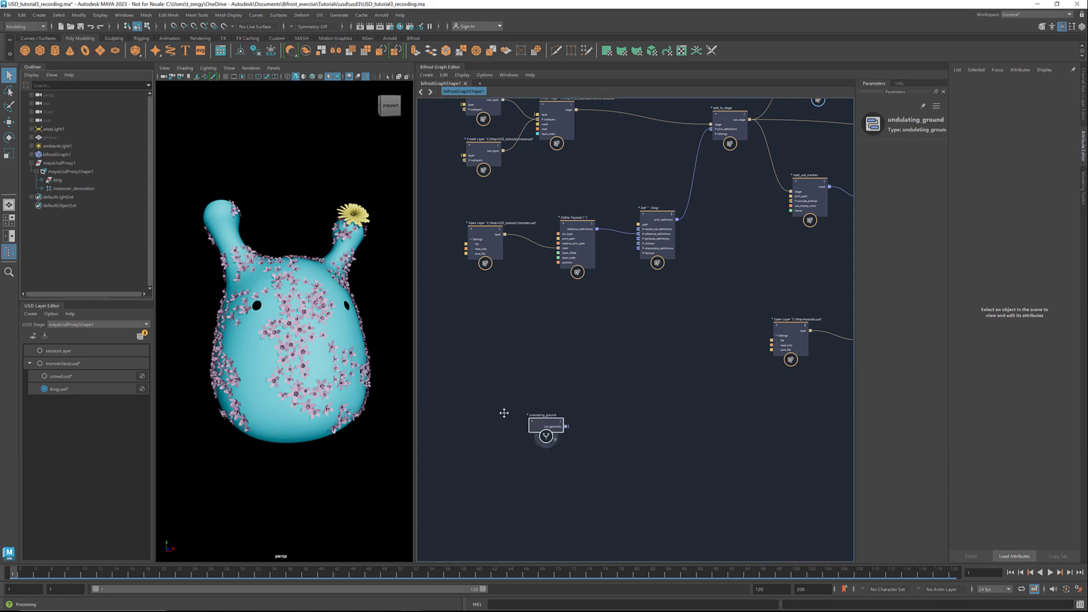
Display the undulating_ground node's geometry in the viewport and view the king standing on the terrain.
click(557, 446)
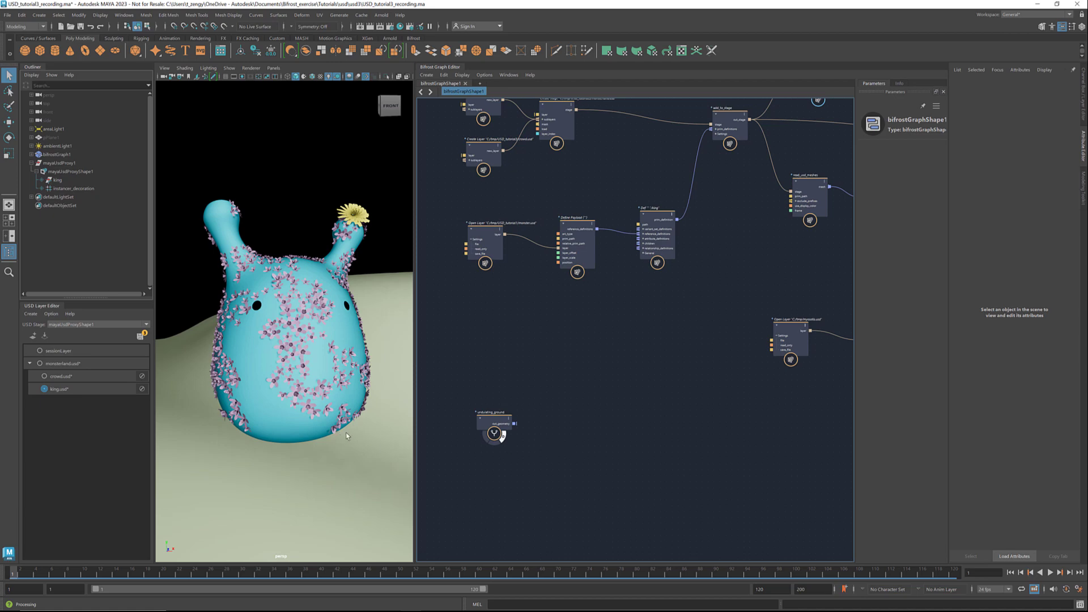
scroll(346, 433, down, 8)
alt+drag(347, 393, 361, 371)
scroll(335, 357, up, 6)
scroll(589, 457, down, 4)
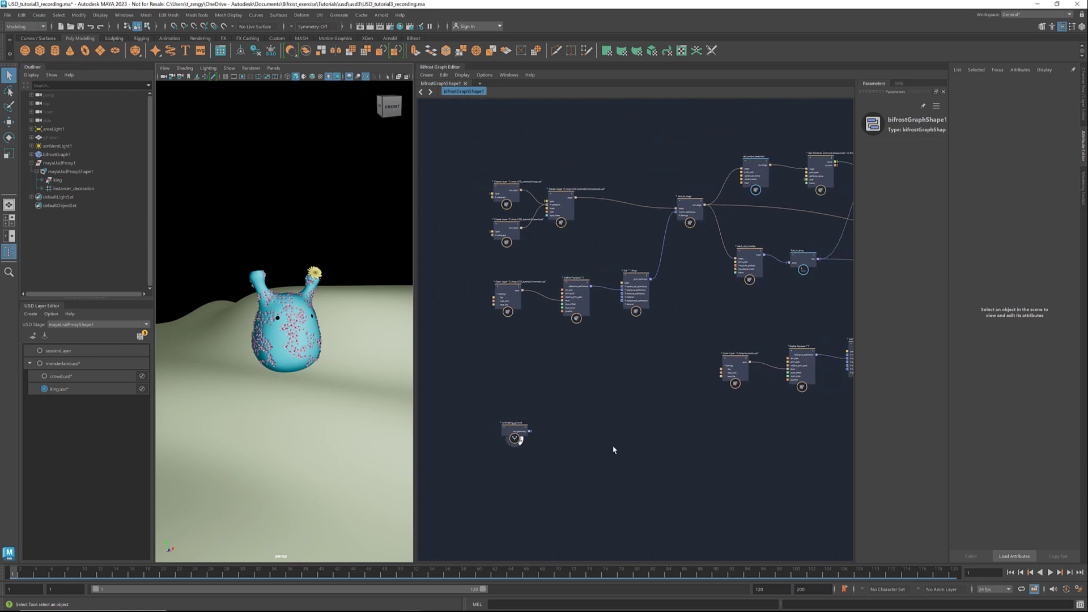
Duplicate the flower scattering nodes: scatter points, point scope, terminal, both randomize point nodes and the point instancer definition.
alt+middle_drag(779, 451, 546, 468)
alt+middle_drag(816, 401, 714, 427)
scroll(742, 414, up, 5)
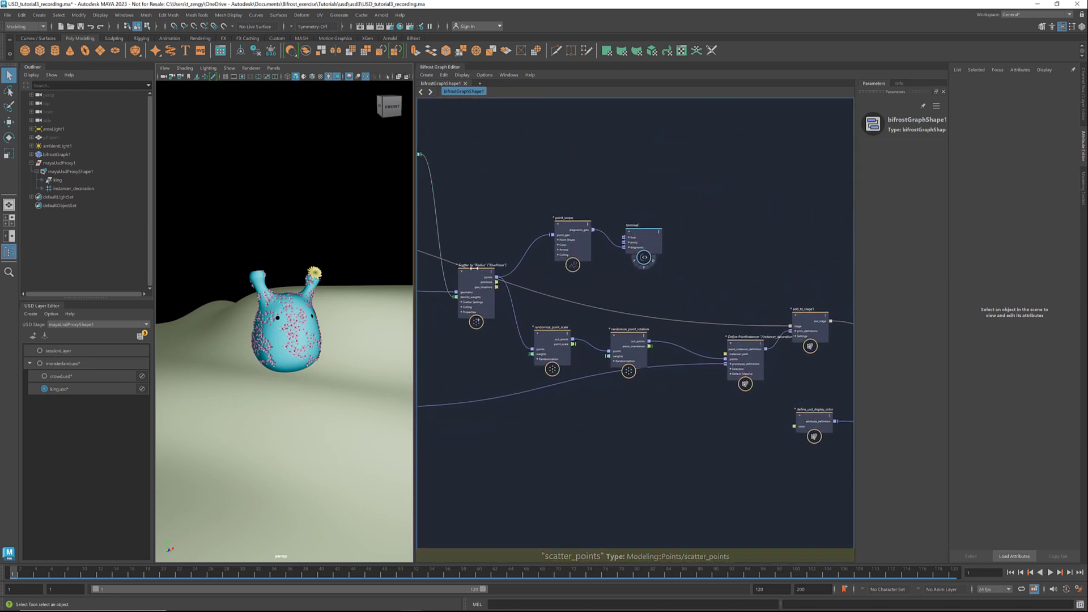
drag(685, 386, 774, 437)
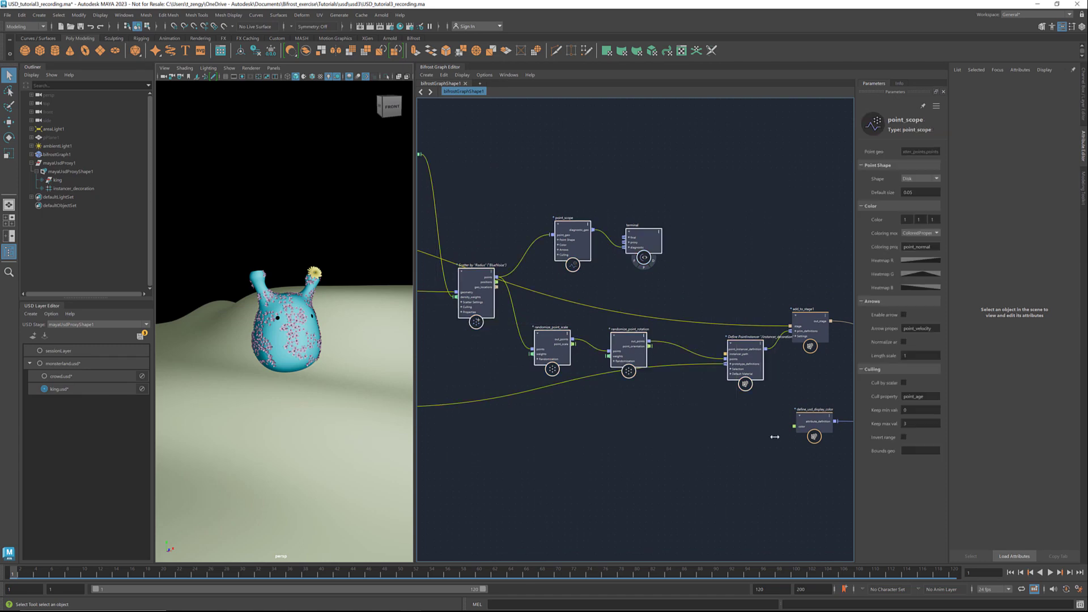
key(ctrl+d)
key(a)
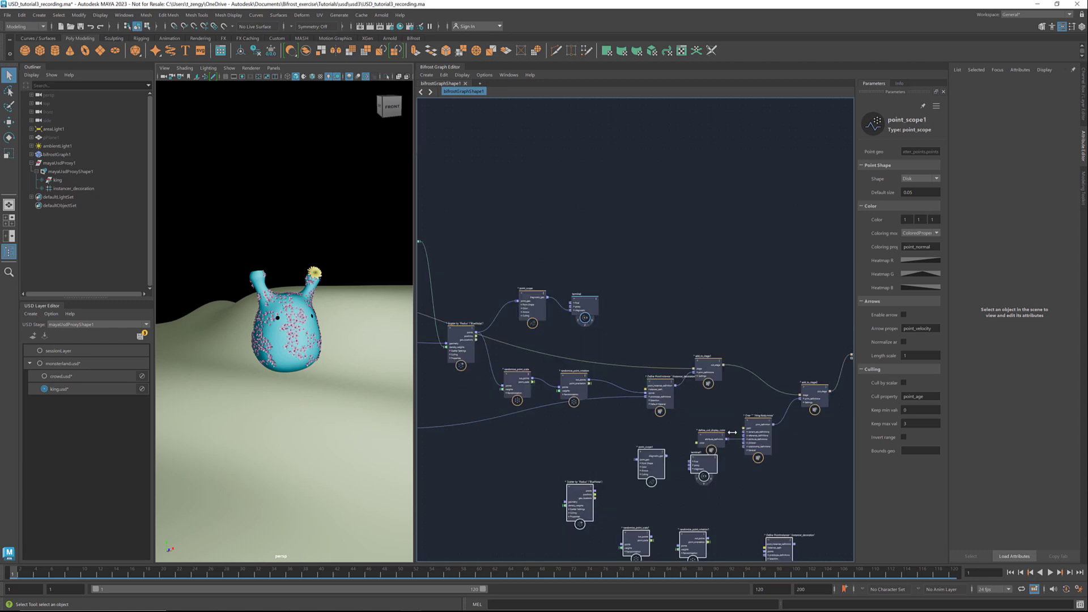
Move the duplicated scattering nodes below the king's network and place the undulating_ground node just before the copied scatter node.
key(a)
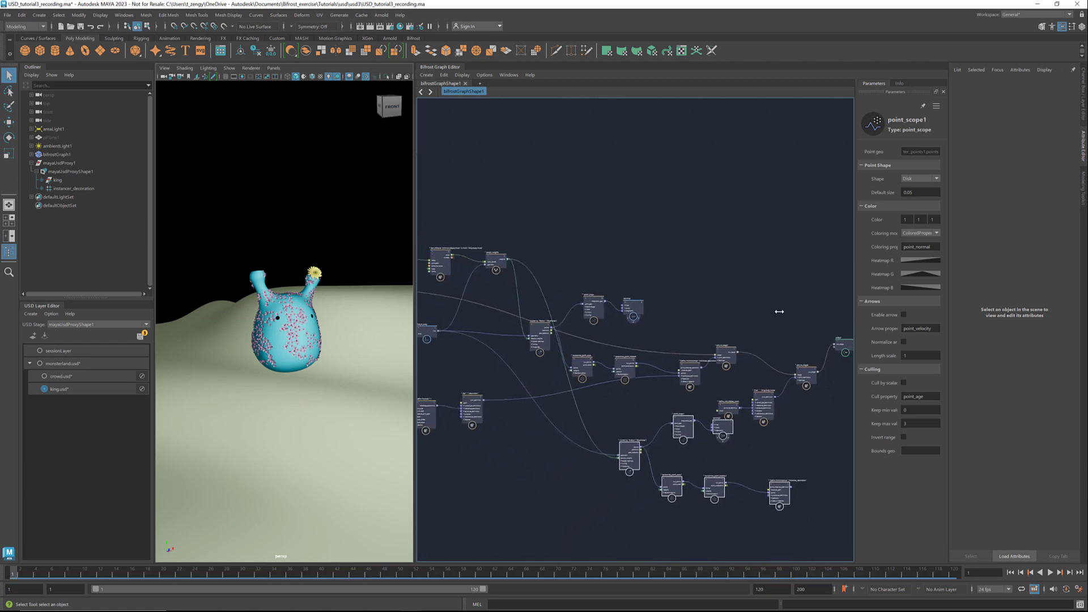
scroll(571, 287, up, 5)
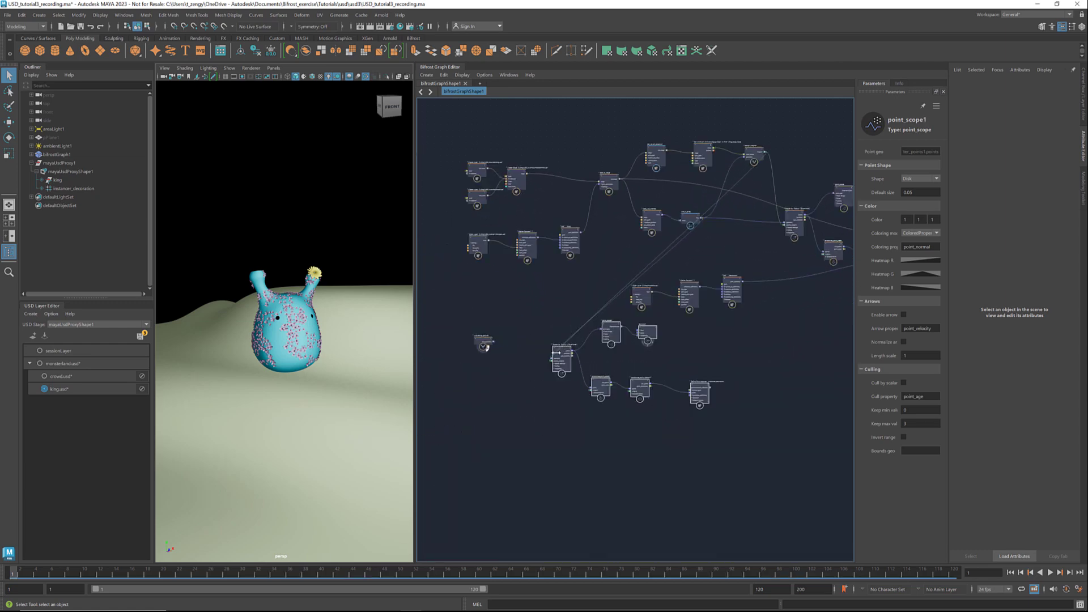
drag(571, 287, 571, 288)
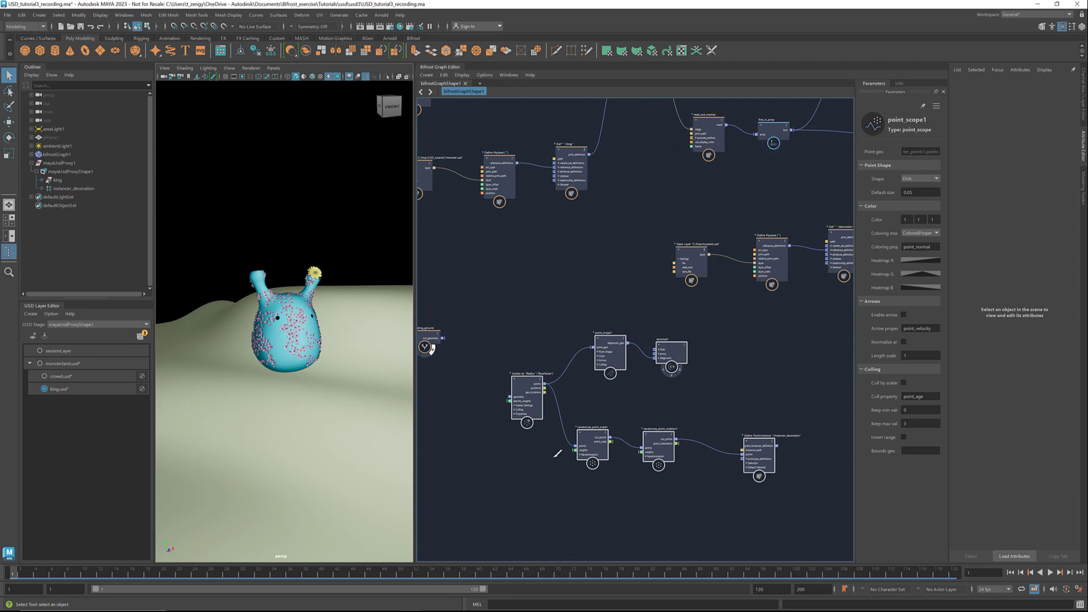
middle_drag(557, 454, 576, 440)
drag(464, 322, 477, 378)
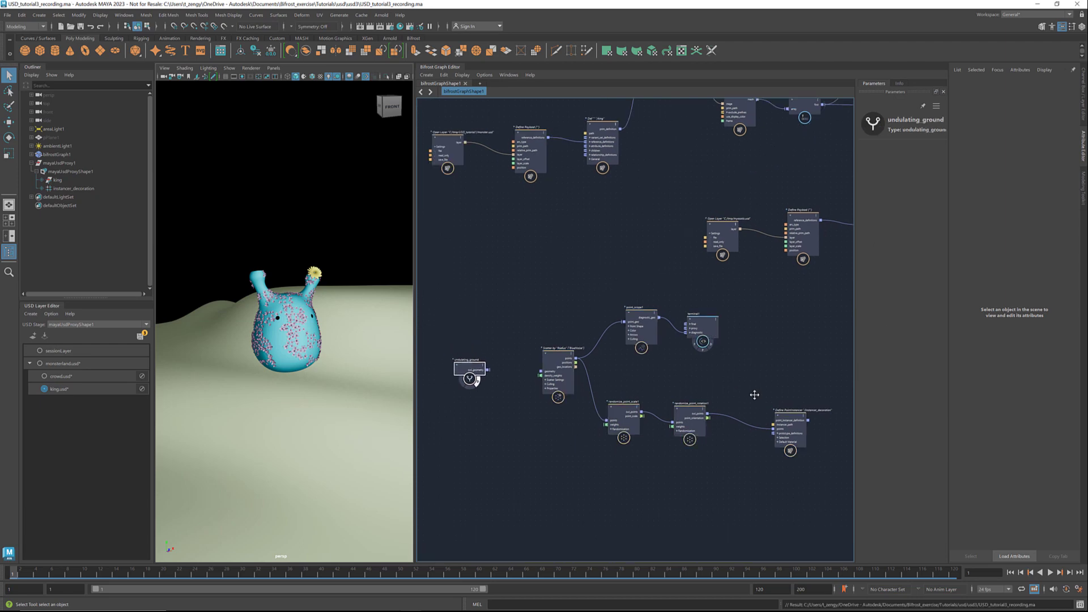
Set the duplicated point instancer's instancer path to /instancer_crowd and place the node closer to the randomize rotation node.
click(784, 415)
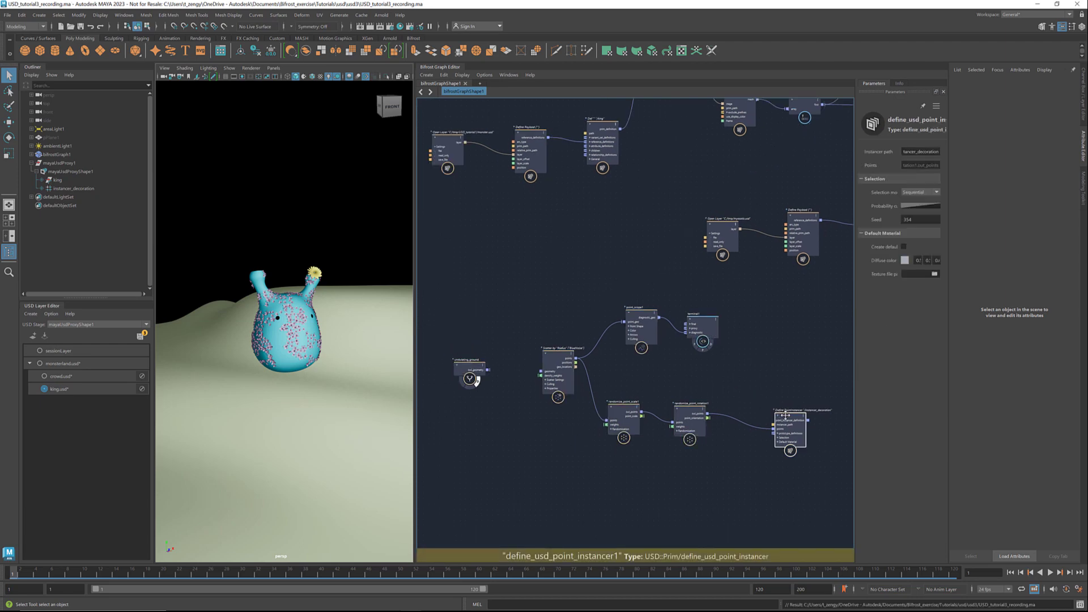
drag(938, 152, 925, 152)
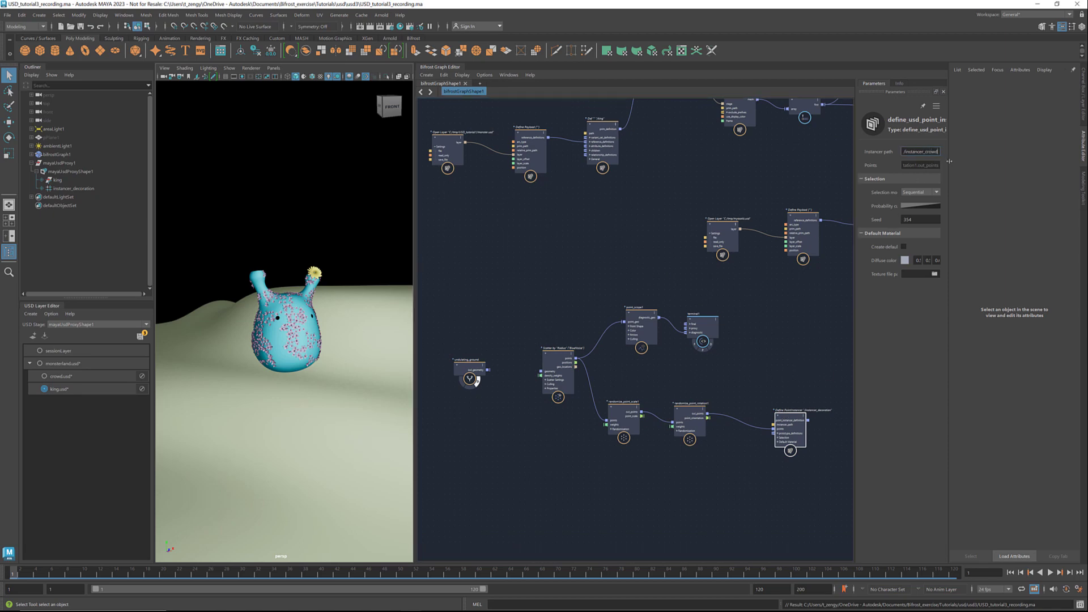
text(crowd)
key(Return)
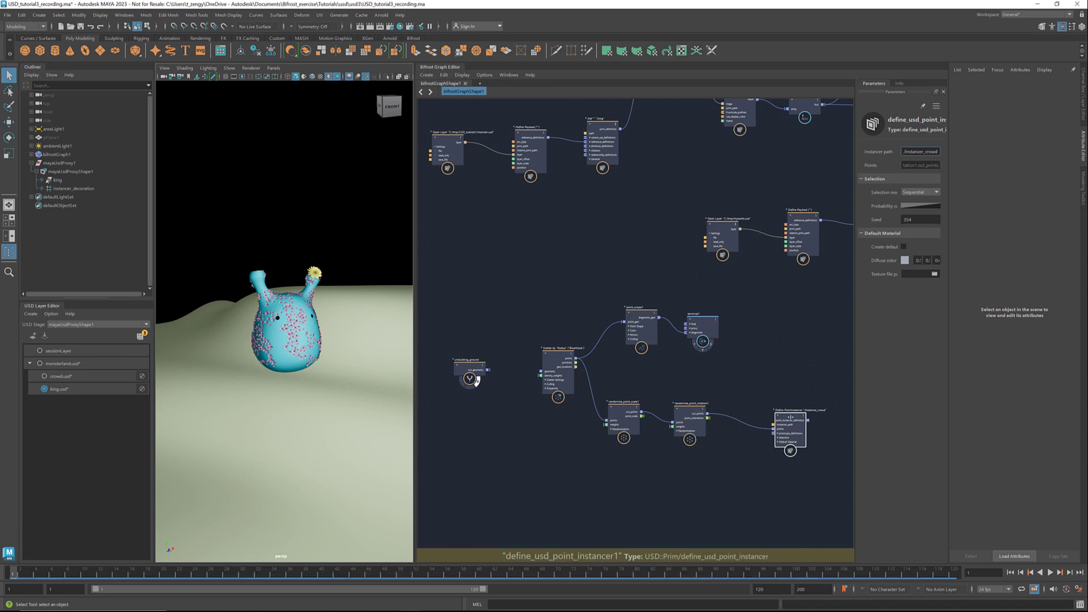
drag(791, 422, 772, 411)
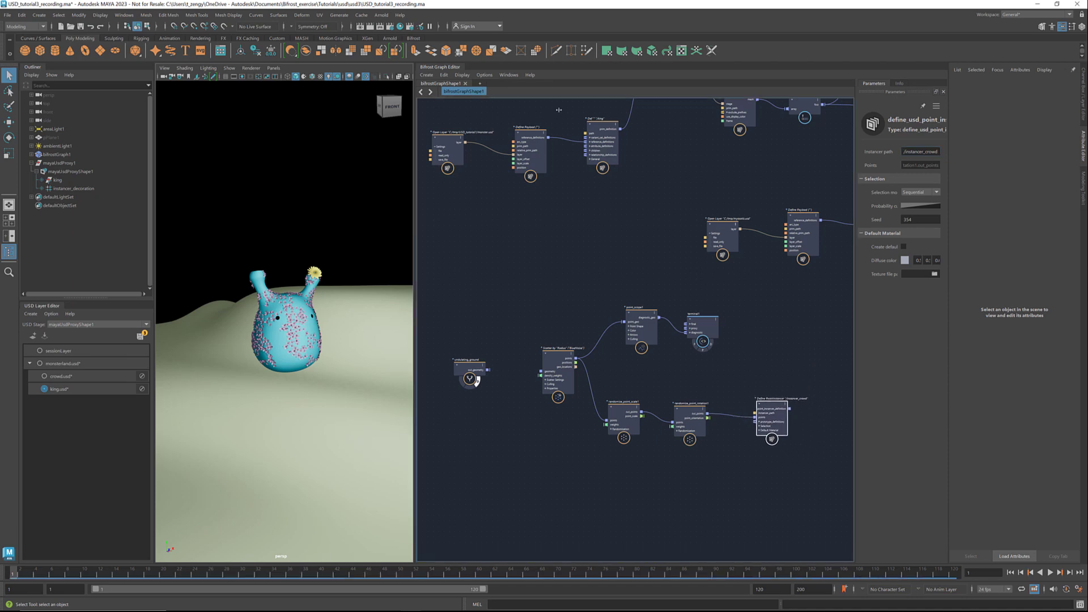
Define a /crowd_prototype prim from a copy of the /king prim definition, fed by the same payload reference.
scroll(607, 107, up, 3)
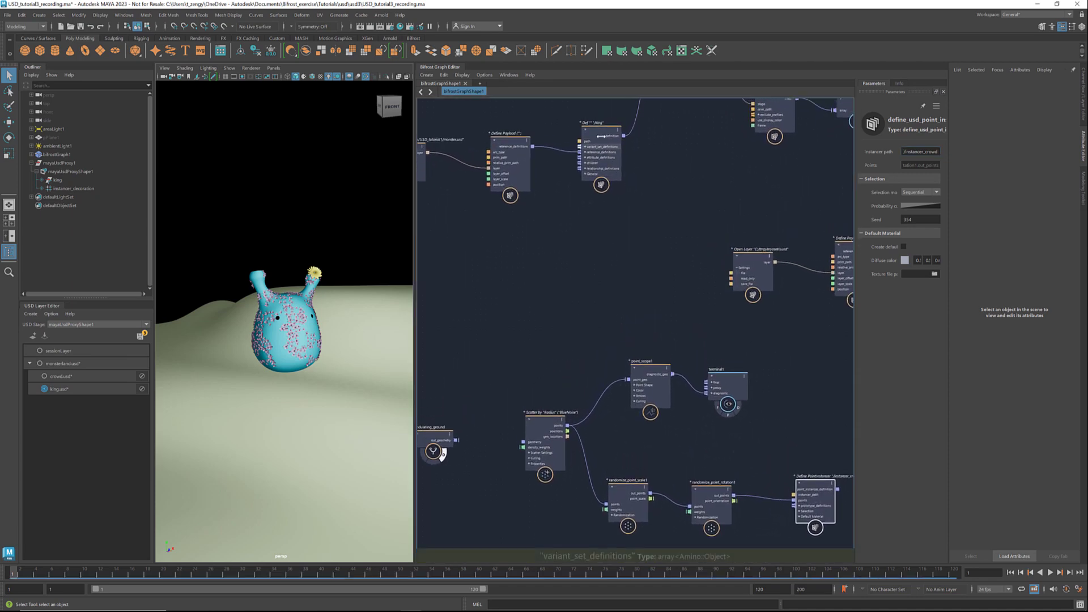
click(601, 131)
key(ctrl+d)
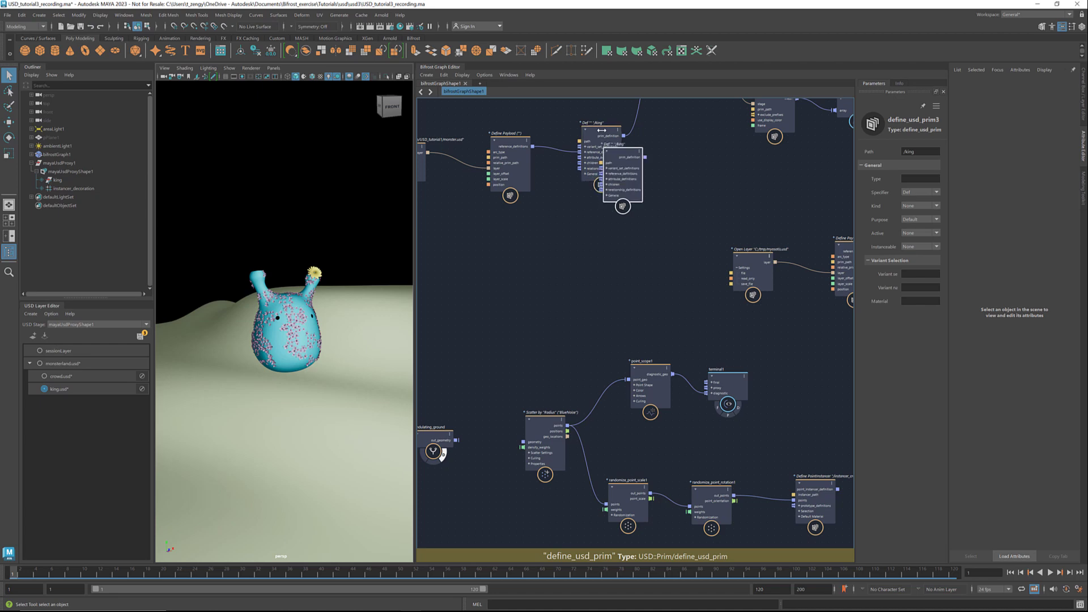
drag(624, 183, 604, 256)
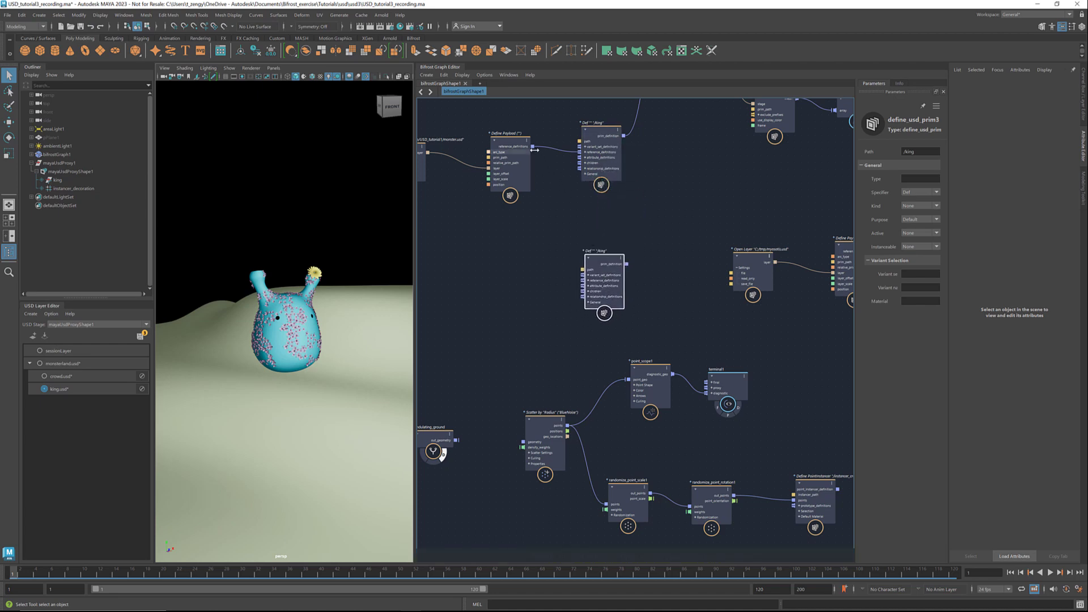
drag(533, 147, 605, 253)
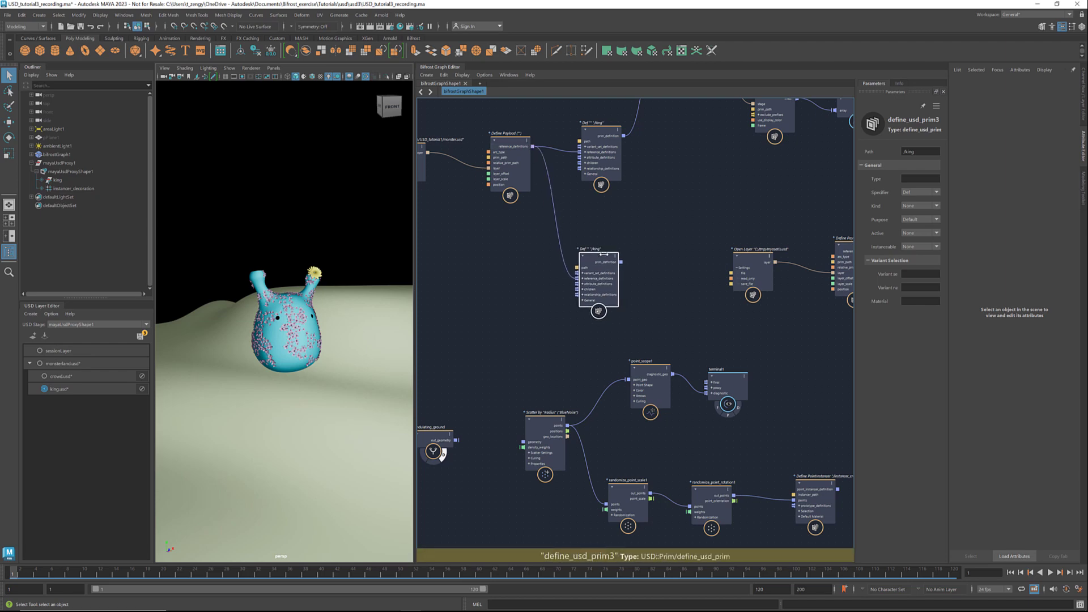
double_click(909, 152)
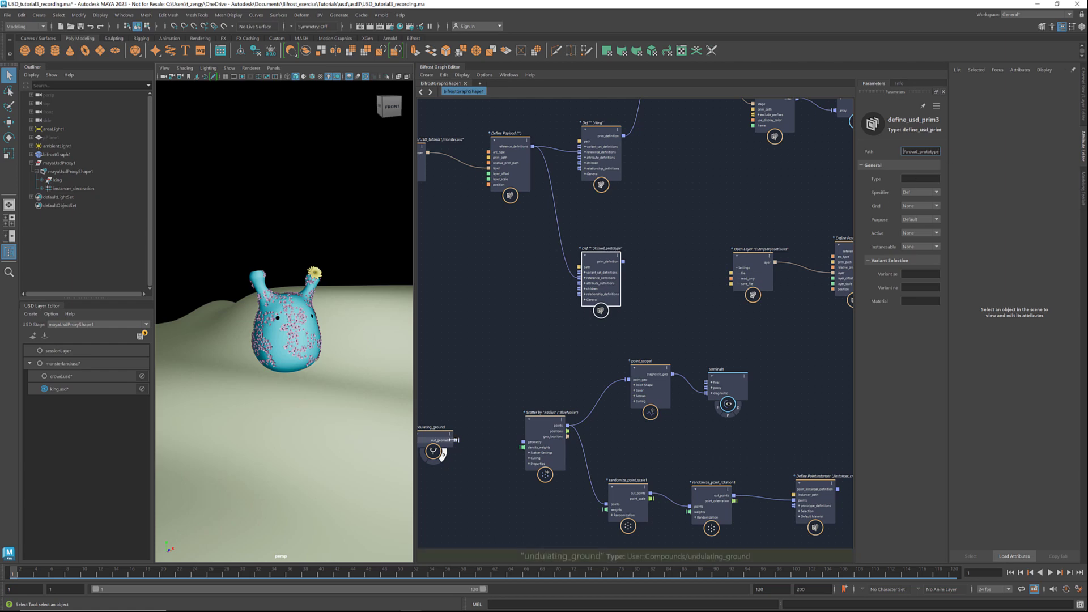
Feed the undulating ground's geometry into scatter_points1 and the /crowd_prototype prim definition into the crowd instancer's prototype definitions.
drag(455, 440, 523, 442)
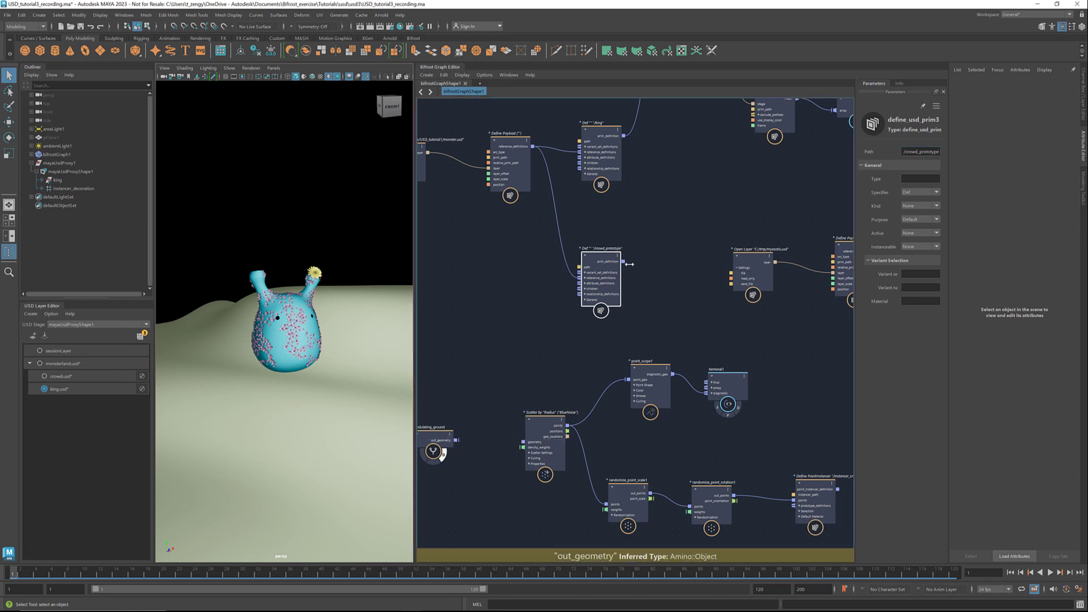
drag(623, 261, 793, 505)
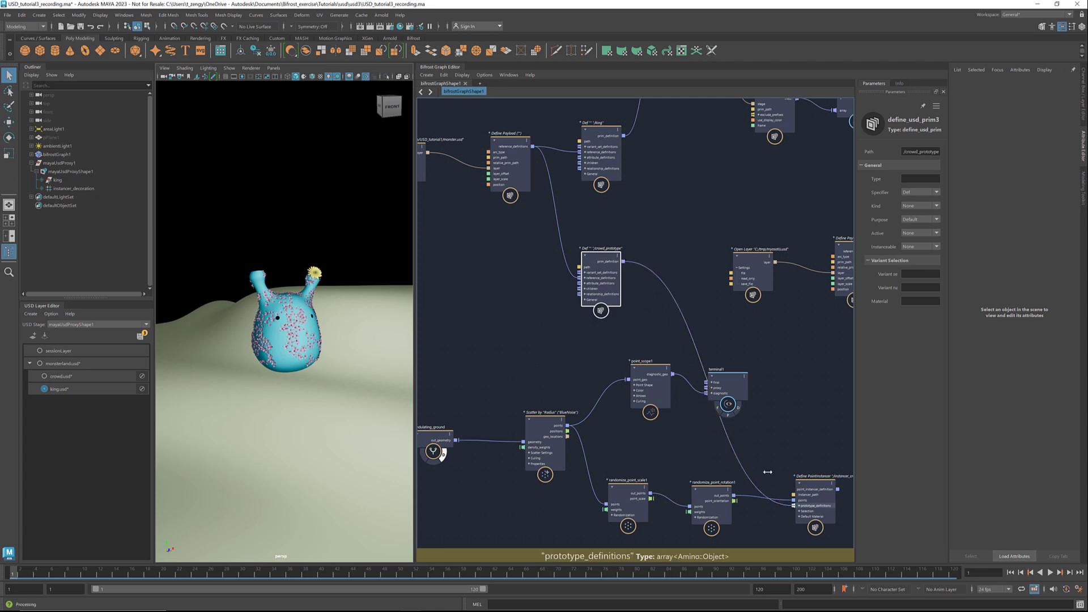
Display the copied terminal's diagnostic points on the ground and view the terrain from farther away.
middle_drag(744, 426, 726, 373)
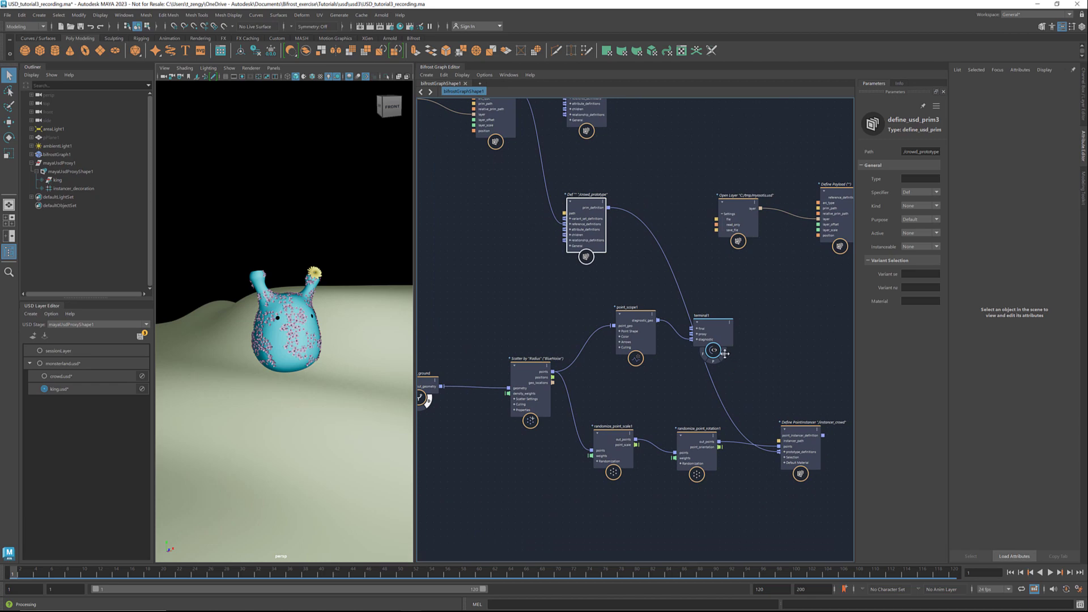
click(756, 373)
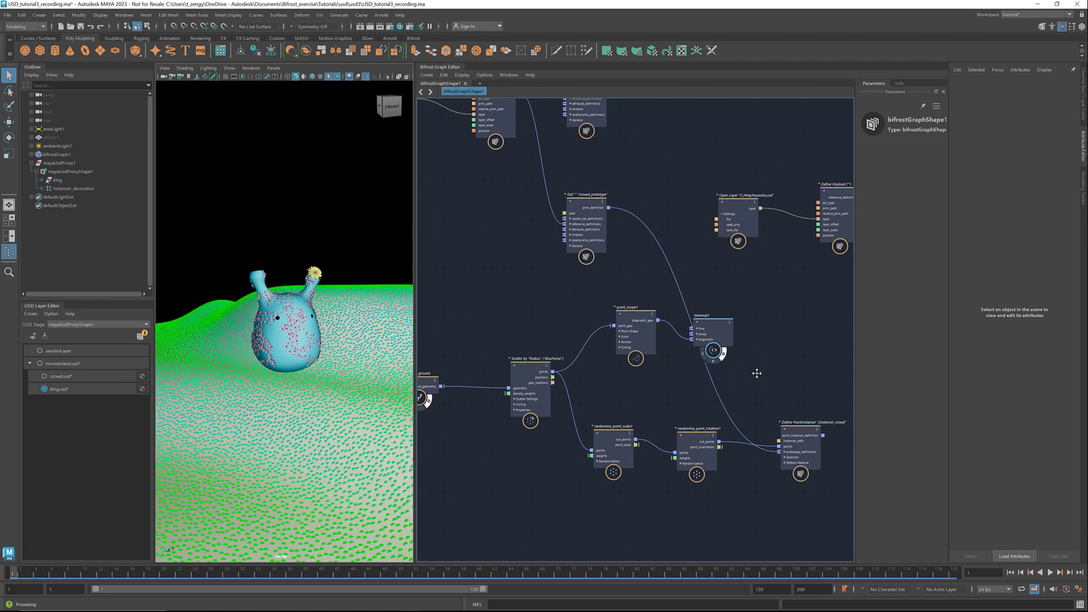
scroll(317, 402, down, 3)
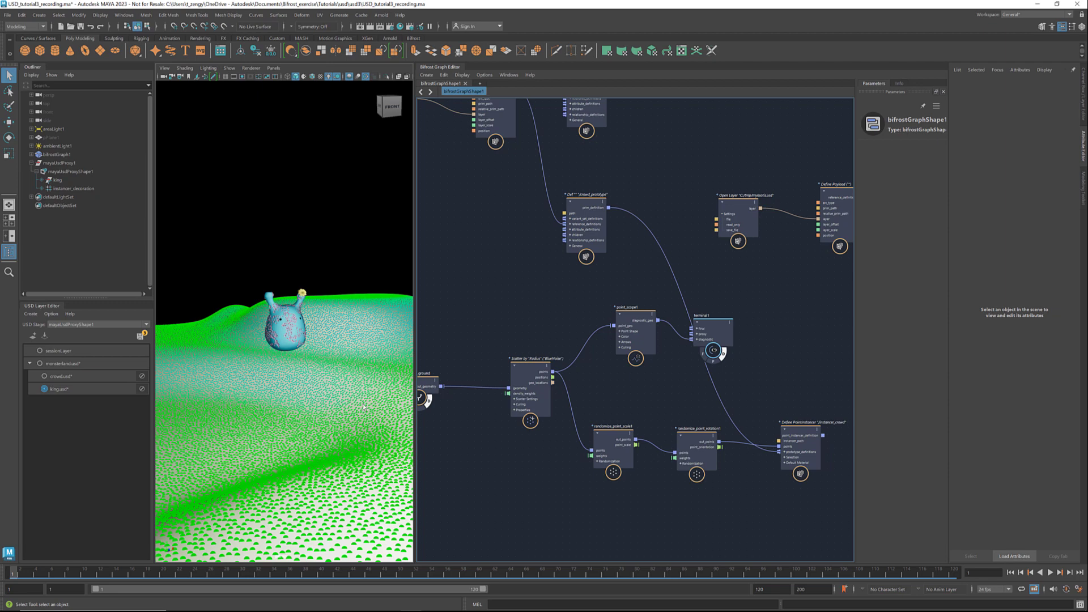
Set the scatter amount of scatter_points1 to 2.
click(527, 397)
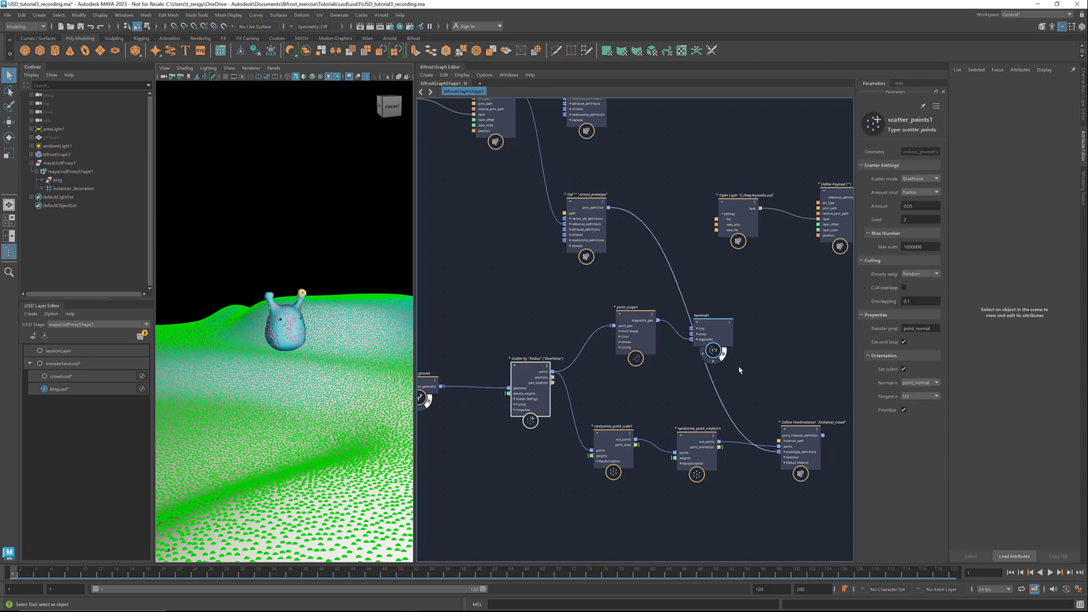
double_click(917, 207)
text(2)
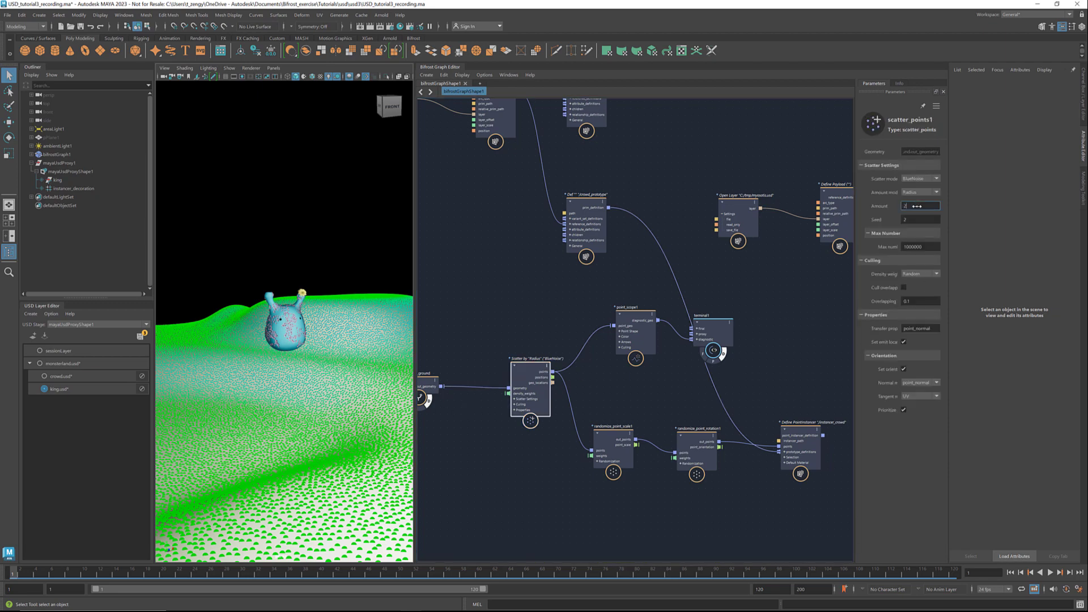
key(Return)
click(770, 370)
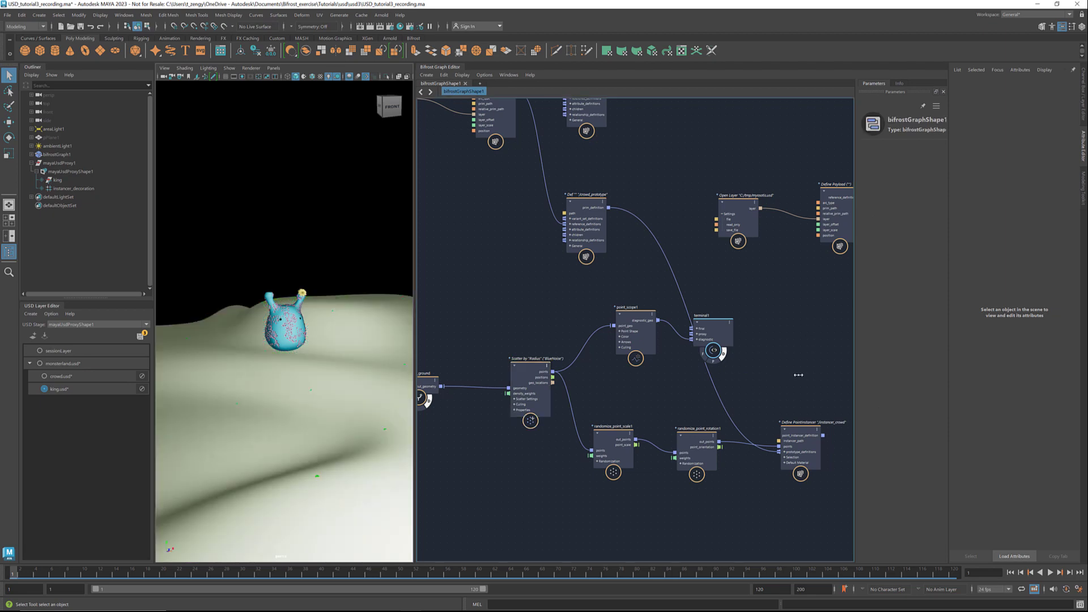
Add an add_to_stage node near the crowd point instancer and set its layer index to 1.
middle_drag(773, 370, 612, 383)
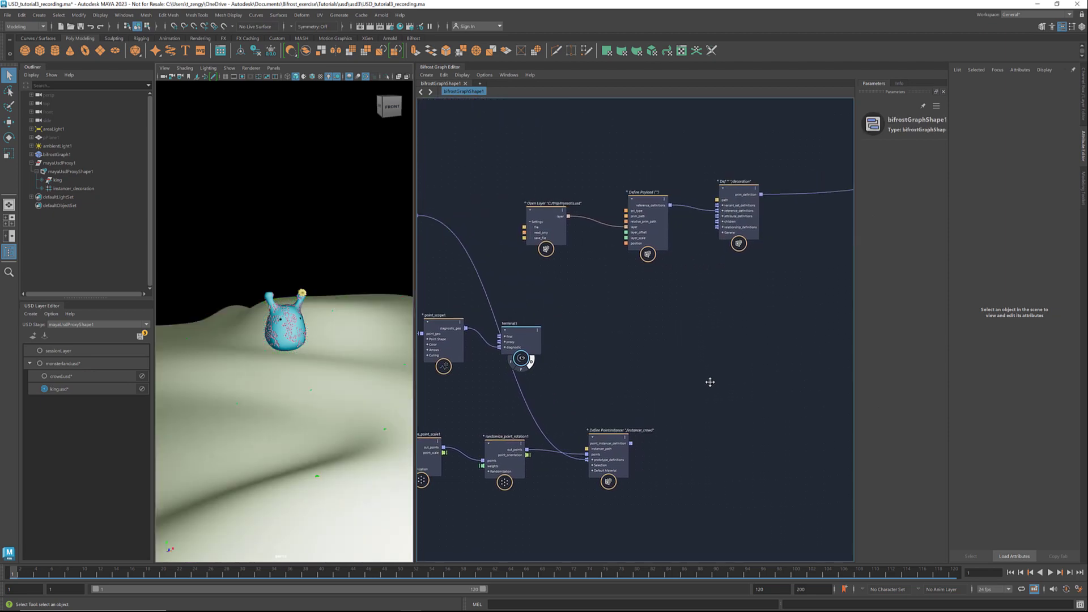
key(Tab)
text(add)
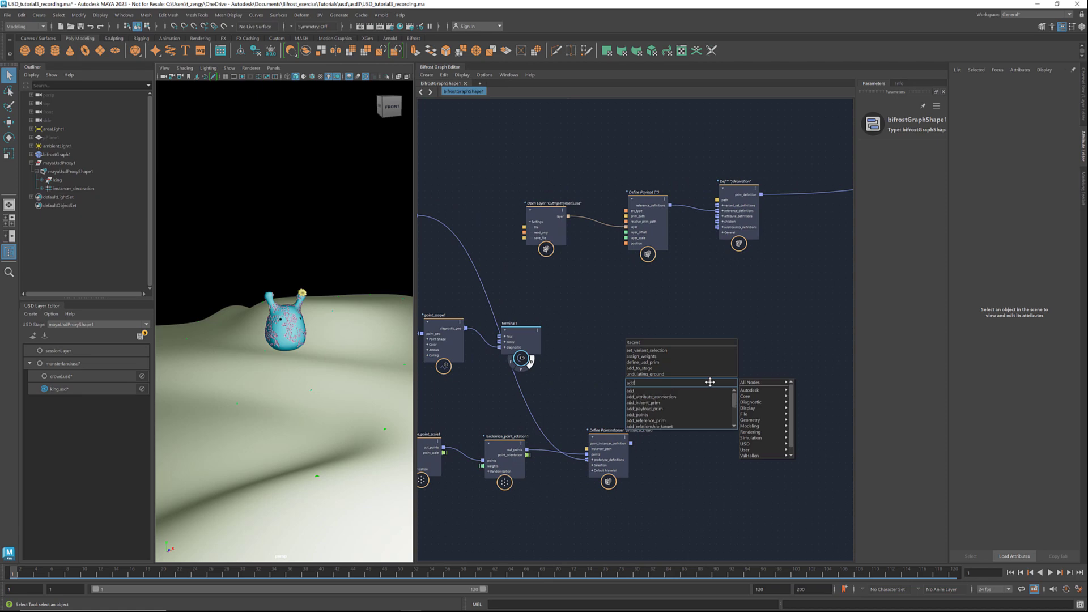
text(_to)
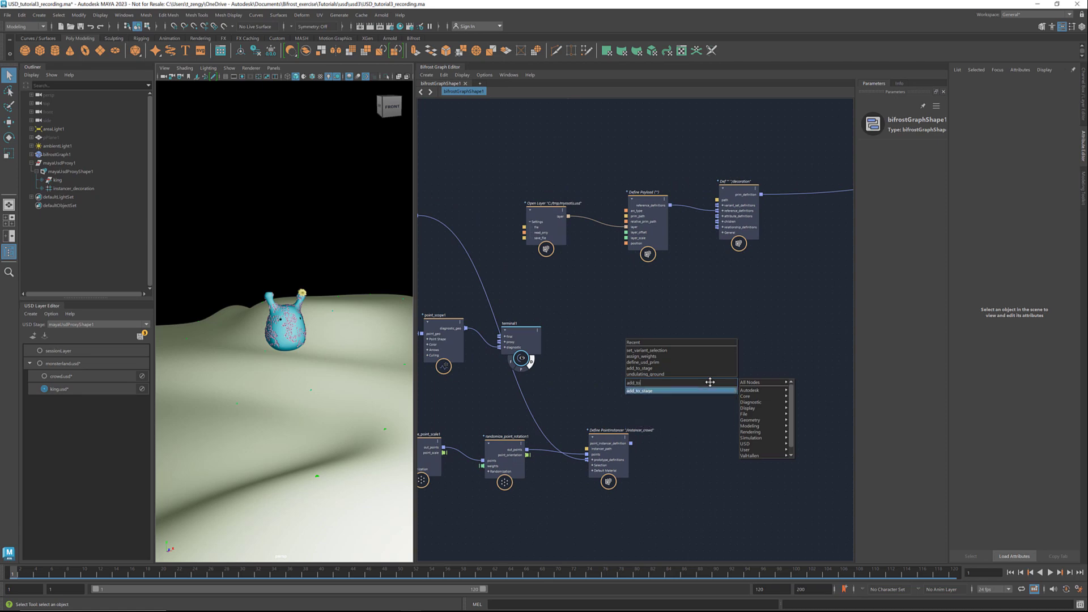
key(Return)
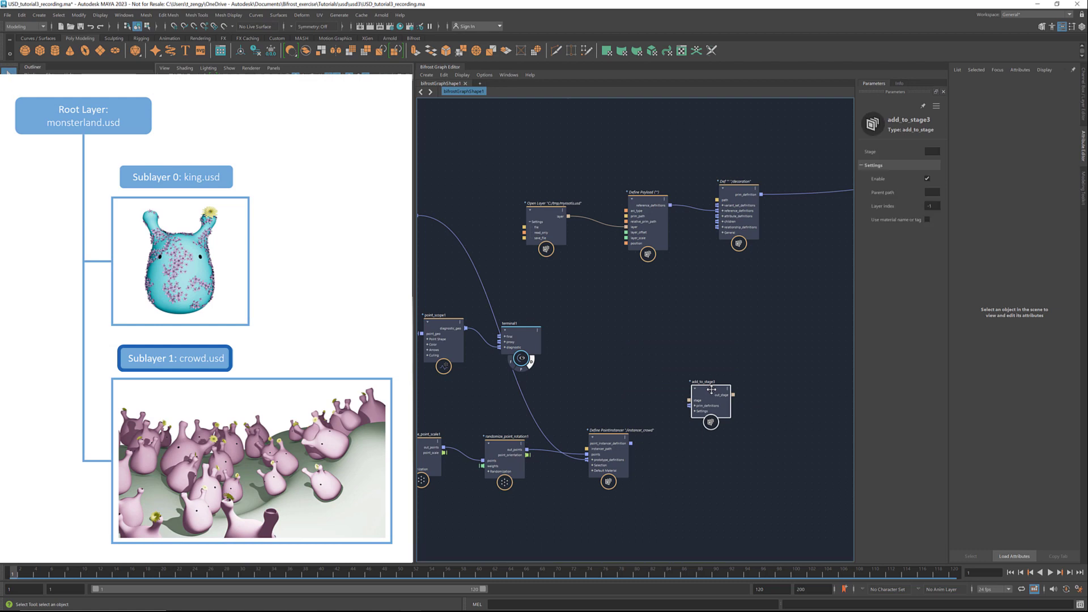
click(932, 206)
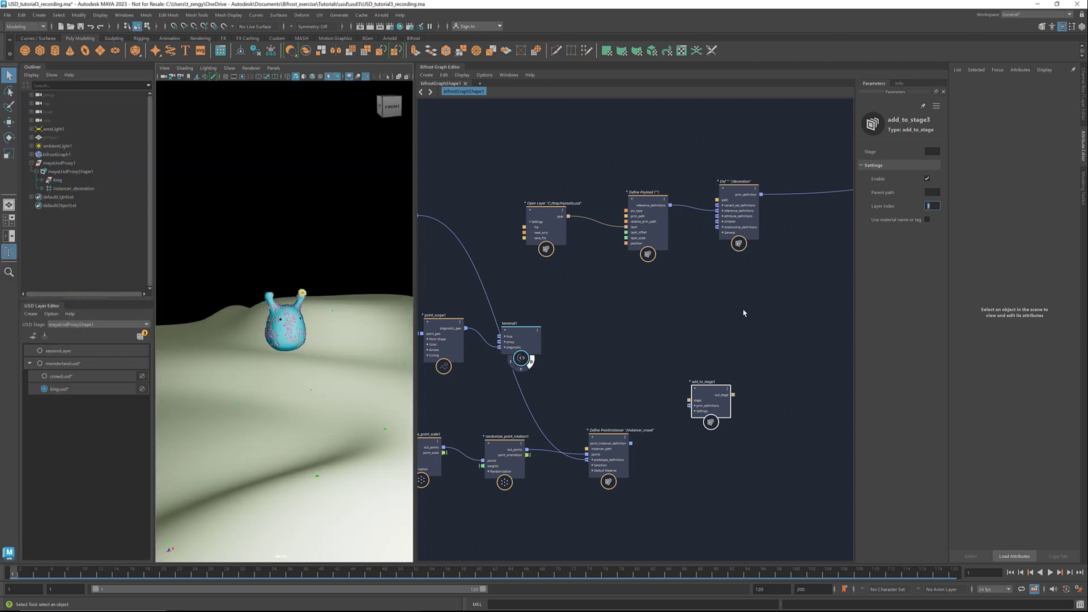
Feed the crowd point instancer's definition into add_to_stage3's prim definitions and move that node over near add_to_stage2 and the output.
drag(631, 443, 689, 406)
scroll(797, 457, down, 2)
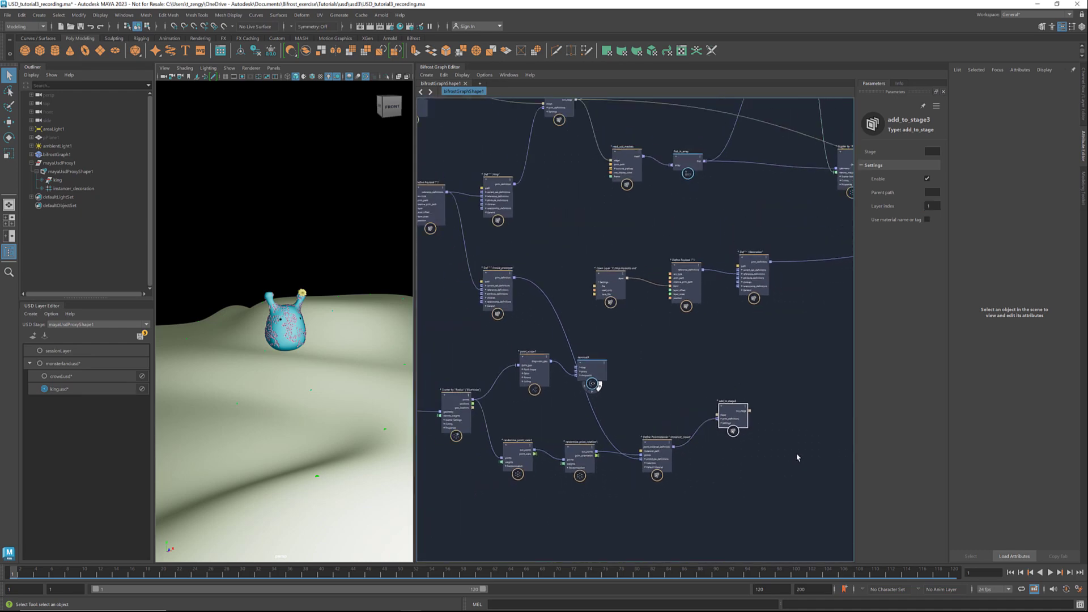
scroll(614, 381, down, 2)
scroll(581, 291, down, 1)
middle_drag(782, 389, 542, 417)
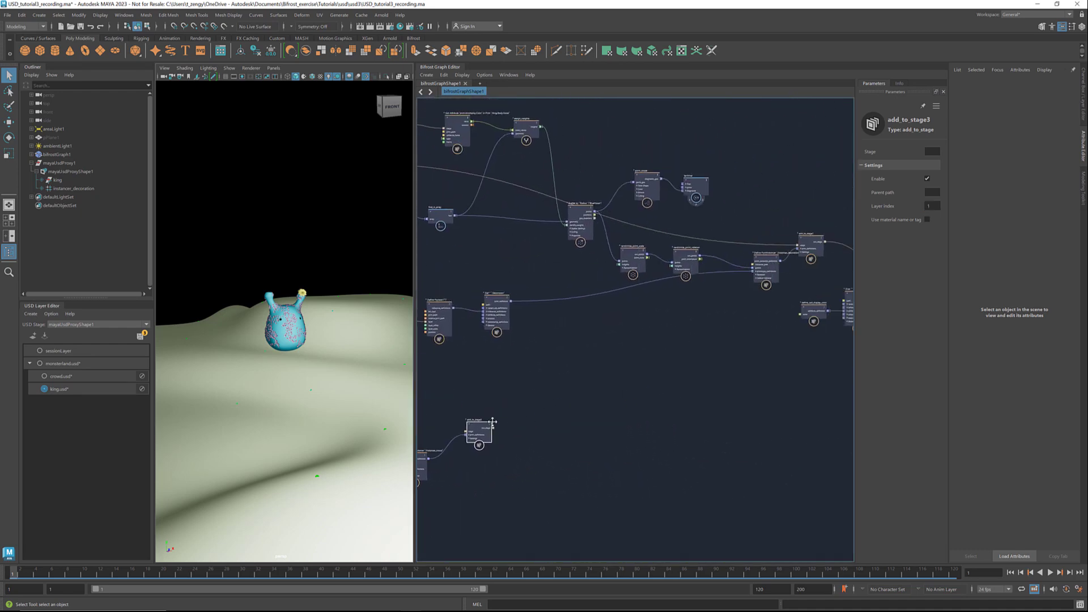
drag(490, 420, 823, 423)
middle_drag(720, 409, 457, 386)
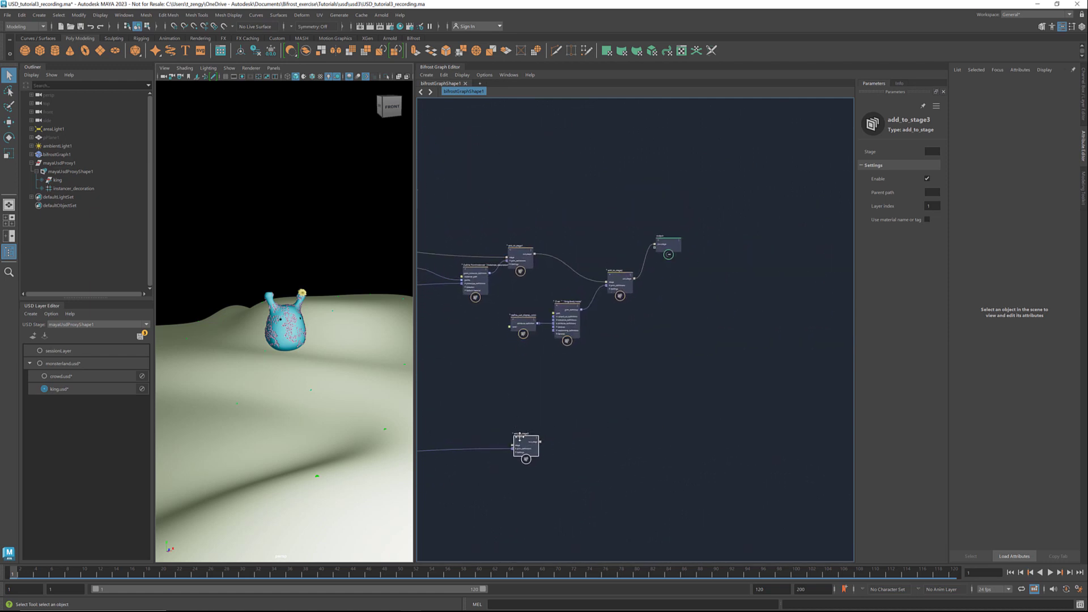
drag(522, 440, 712, 335)
Connect add_to_stage2's out_stage to add_to_stage3's stage input and move the output node beyond add_to_stage3.
scroll(692, 290, up, 2)
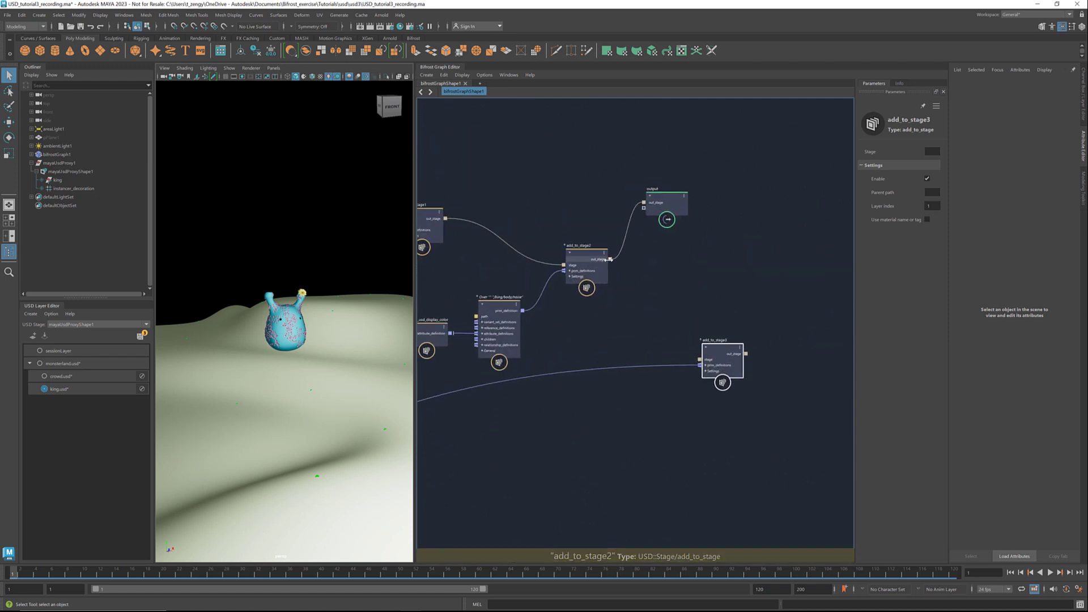
drag(610, 258, 702, 359)
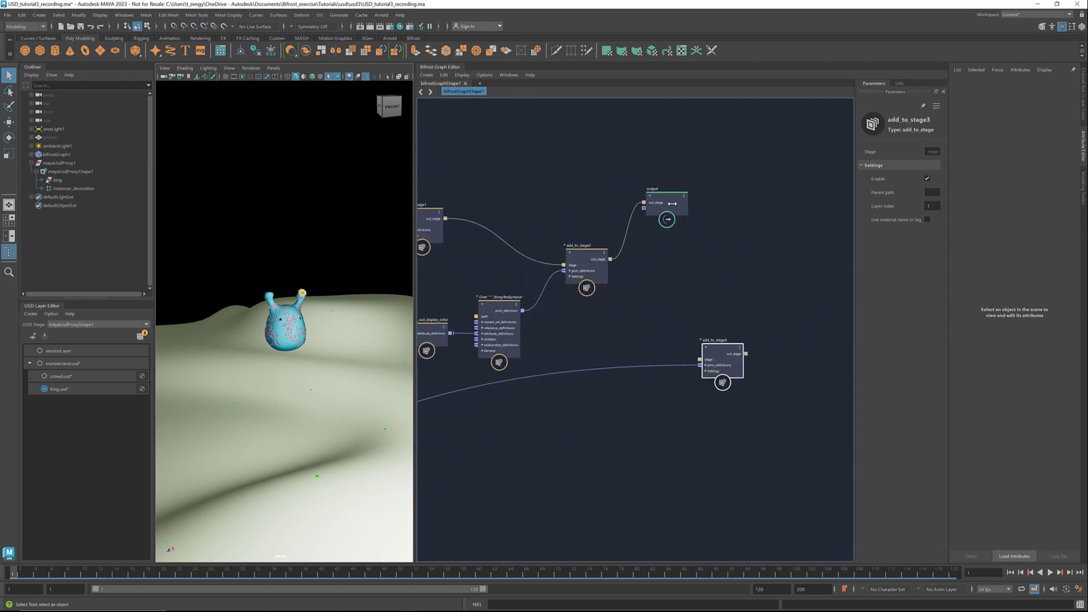
drag(666, 198, 822, 268)
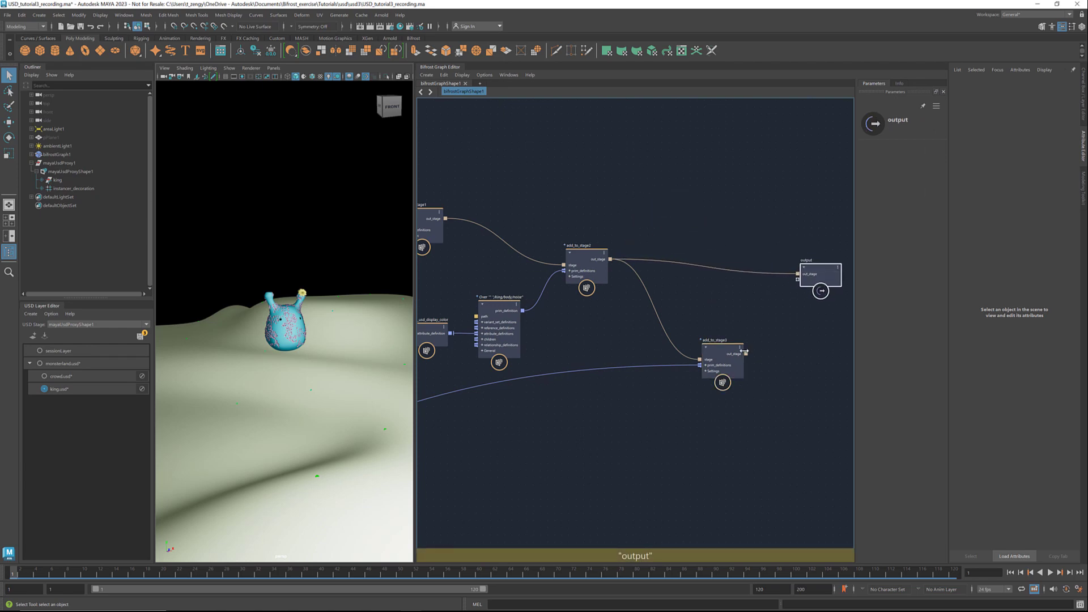
Connect add_to_stage3's out_stage to the output node's out_stage.
drag(746, 352, 797, 273)
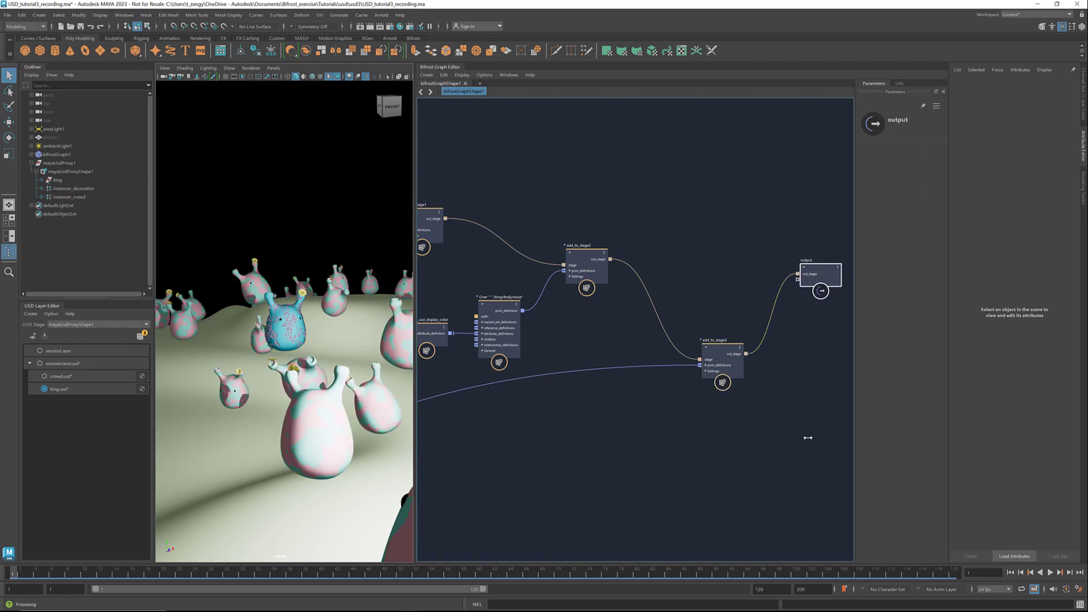
scroll(807, 440, down, 3)
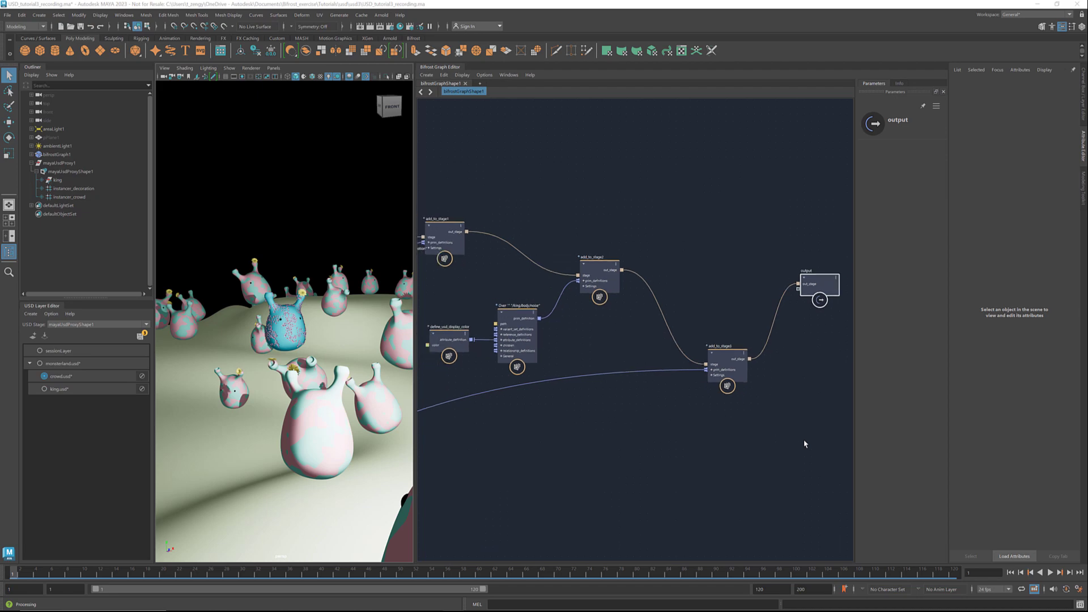
scroll(806, 443, down, 6)
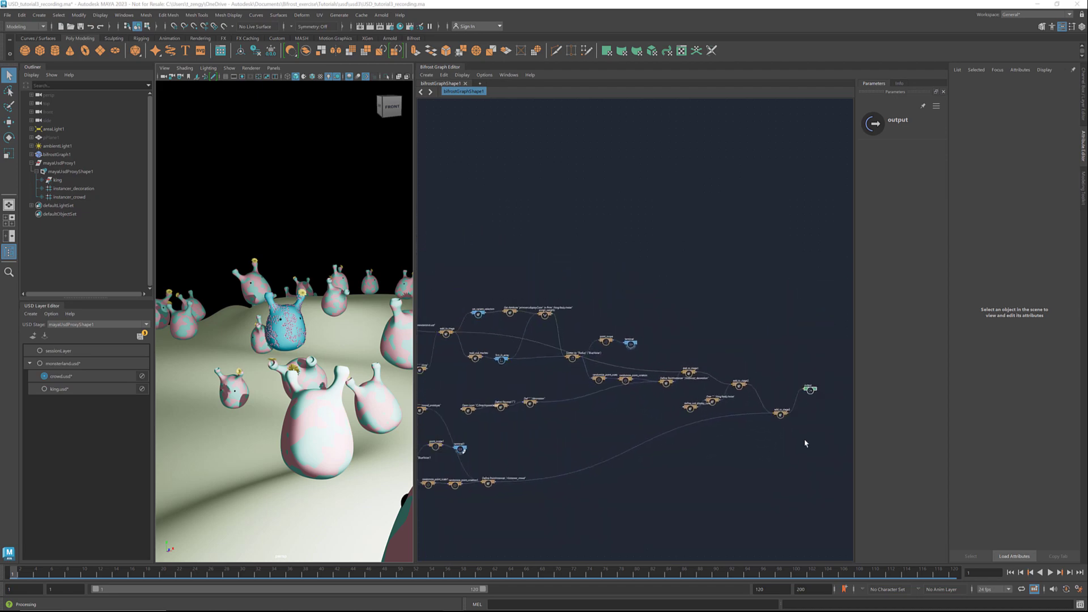
Try different seeds on the crowd's scatter_points1 node and settle on seed 3.
alt+middle_drag(632, 486, 729, 408)
scroll(591, 379, up, 4)
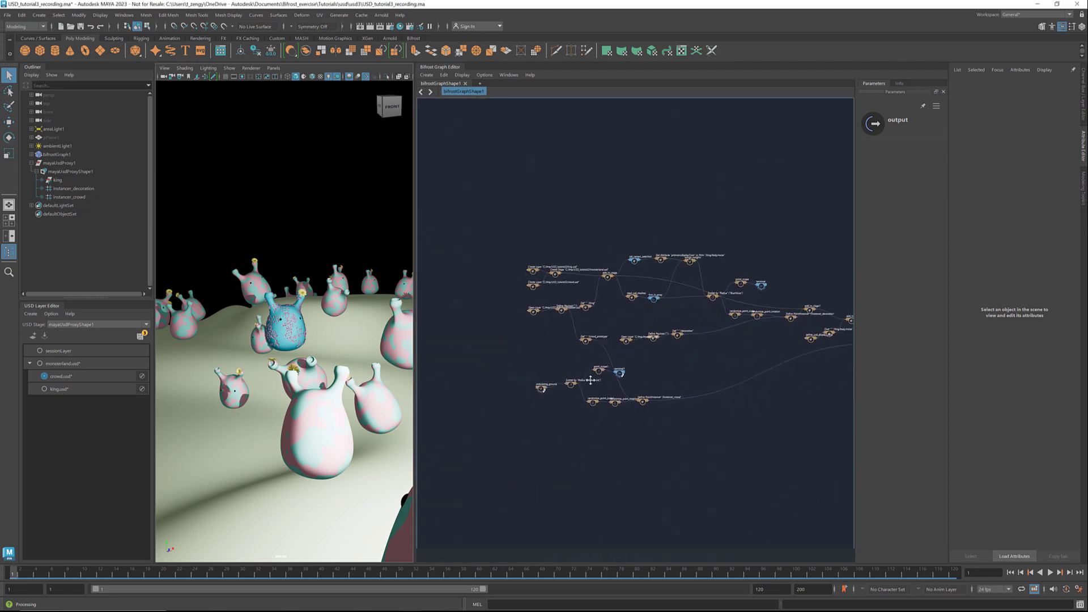
scroll(600, 382, up, 8)
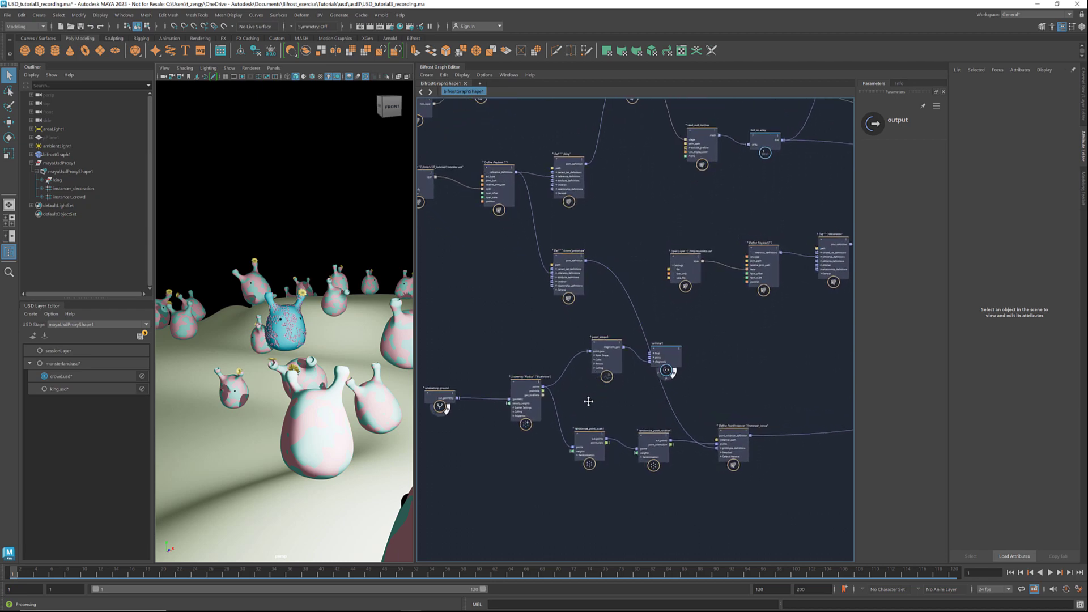
scroll(588, 402, up, 2)
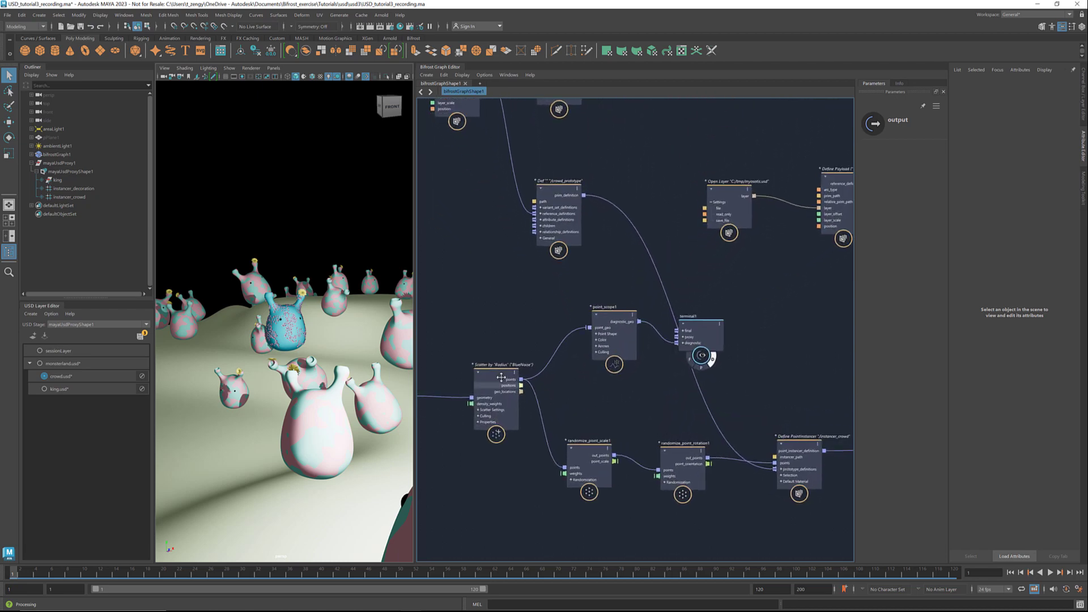
click(496, 400)
click(913, 220)
text(1)
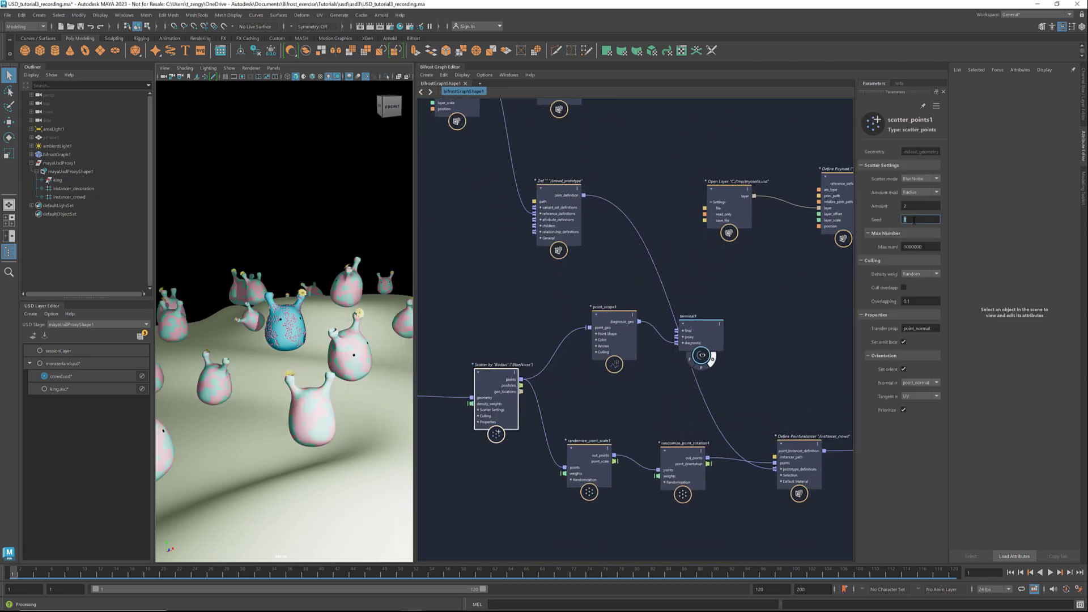
key(Up)
key(Up)
key(Up)
key(Up)
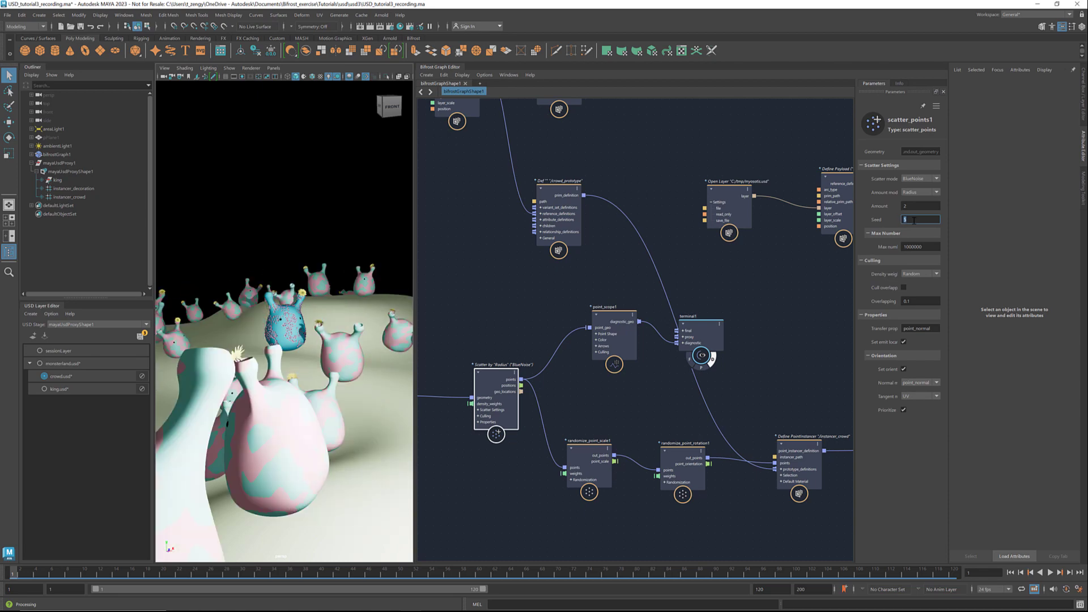
key(Up)
key(Up)
key(Up)
key(Up)
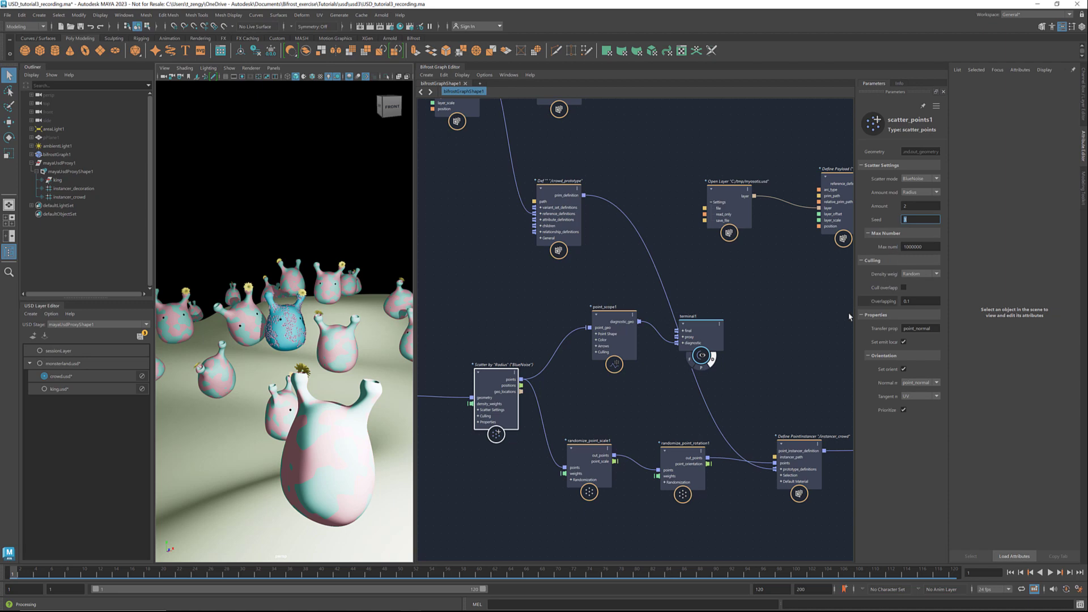
Duplicate the king's define_usd_display_color node together with its connected Over prim node, placing the copies below add_to_stage3.
scroll(776, 422, down, 5)
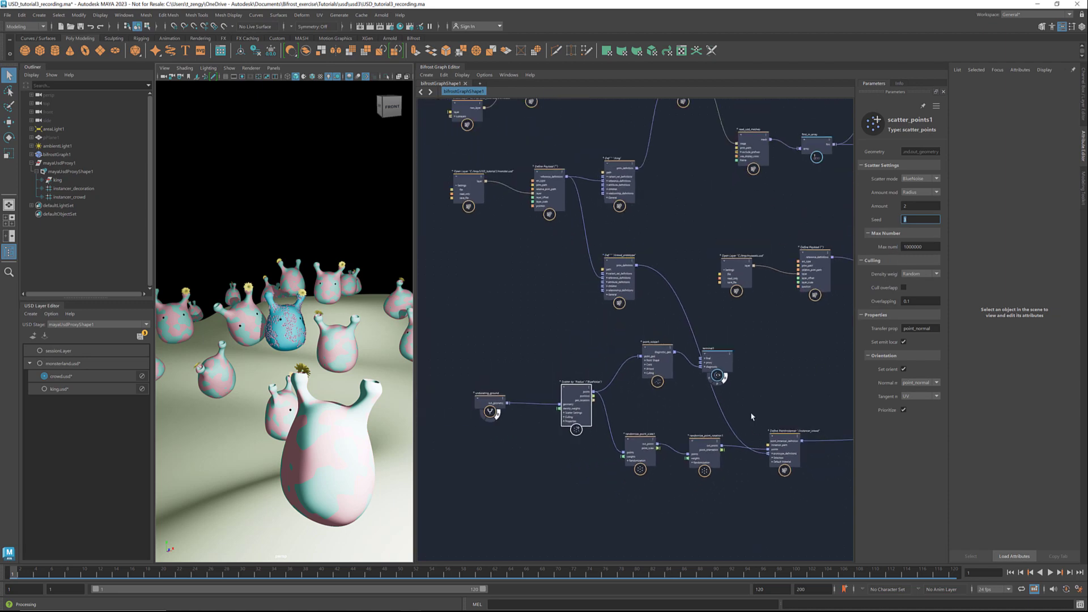
middle_drag(772, 418, 644, 284)
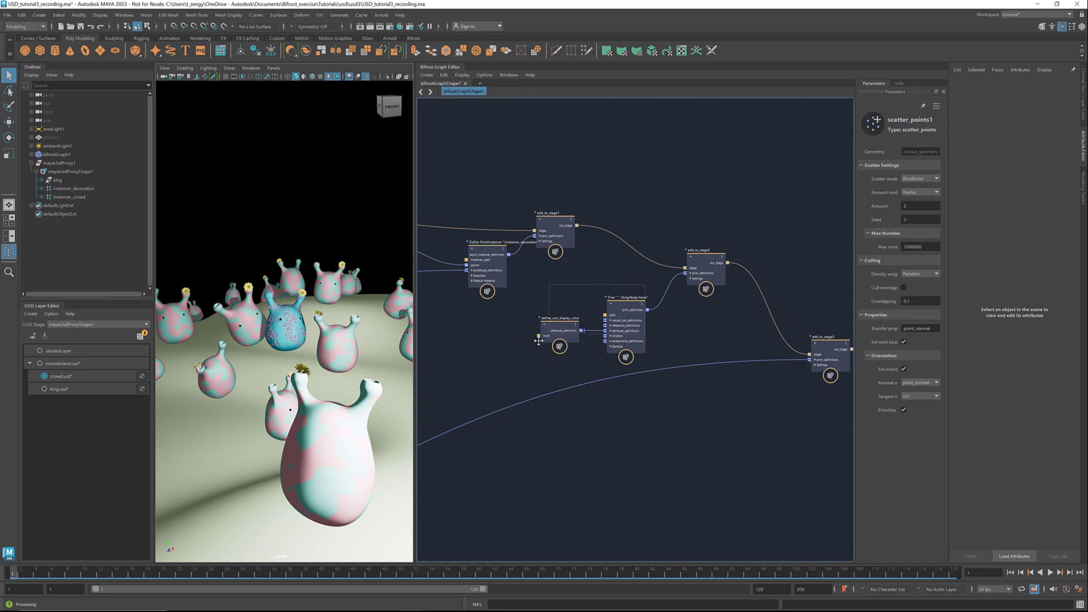
drag(538, 341, 826, 424)
key(ctrl+d)
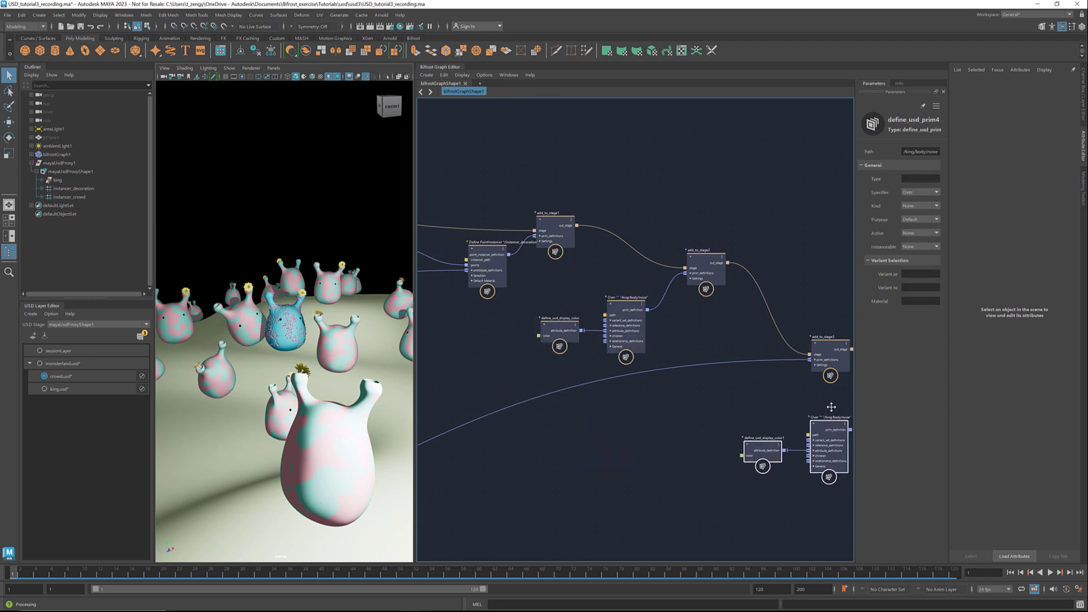
Copy the prim path of the noise mesh under instancer_crowd's crowd_prototype body into the duplicated Over prim's path.
middle_drag(831, 406, 625, 366)
scroll(636, 389, up, 3)
click(41, 197)
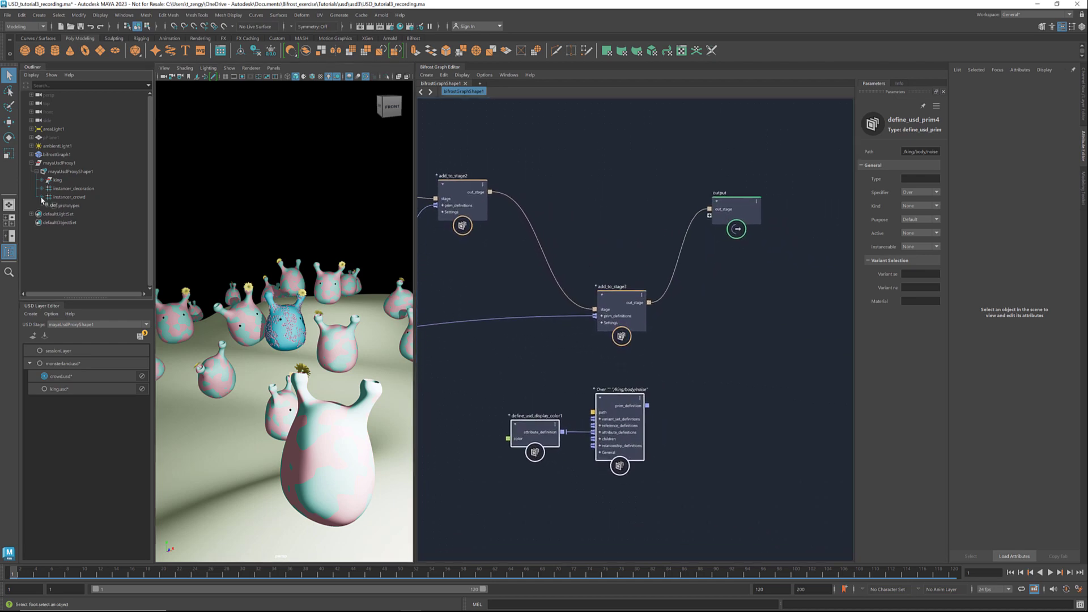
click(47, 206)
click(53, 214)
click(57, 239)
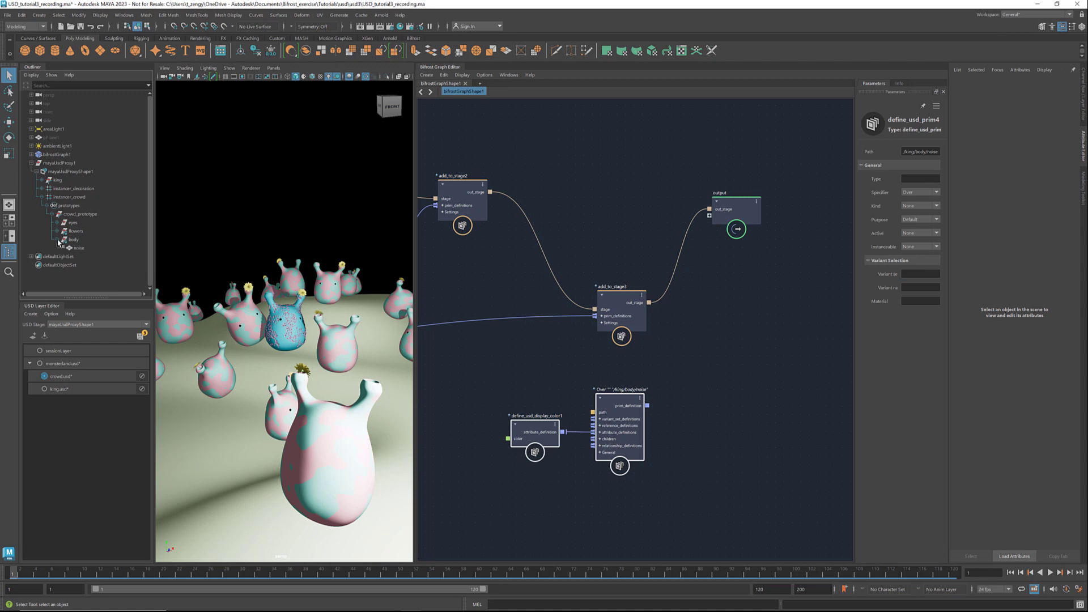
click(83, 248)
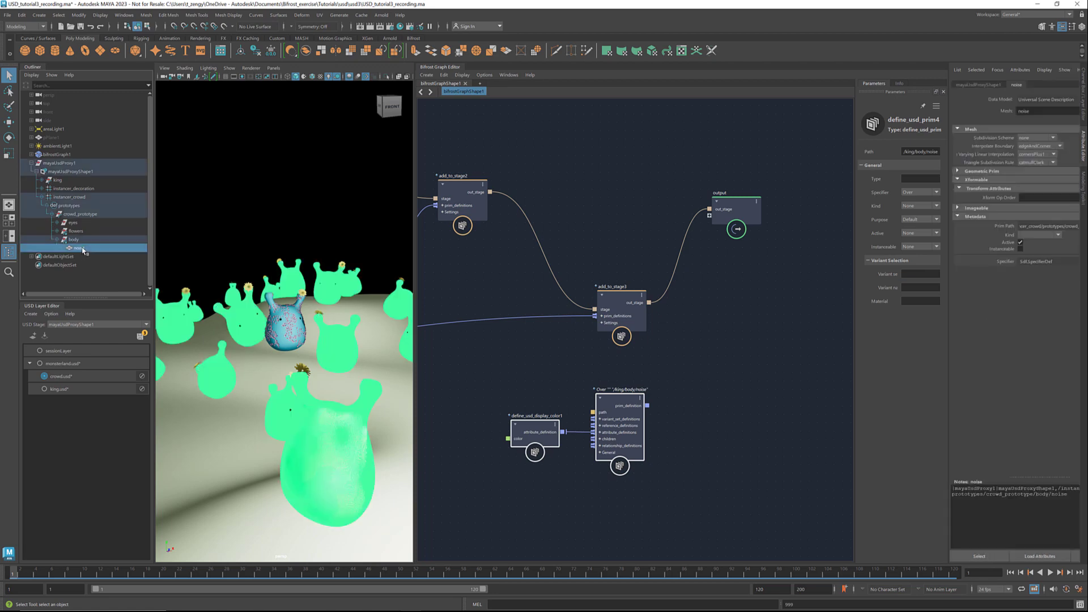
triple_click(1054, 226)
key(ctrl+c)
drag(939, 152, 890, 151)
key(ctrl+v)
key(Return)
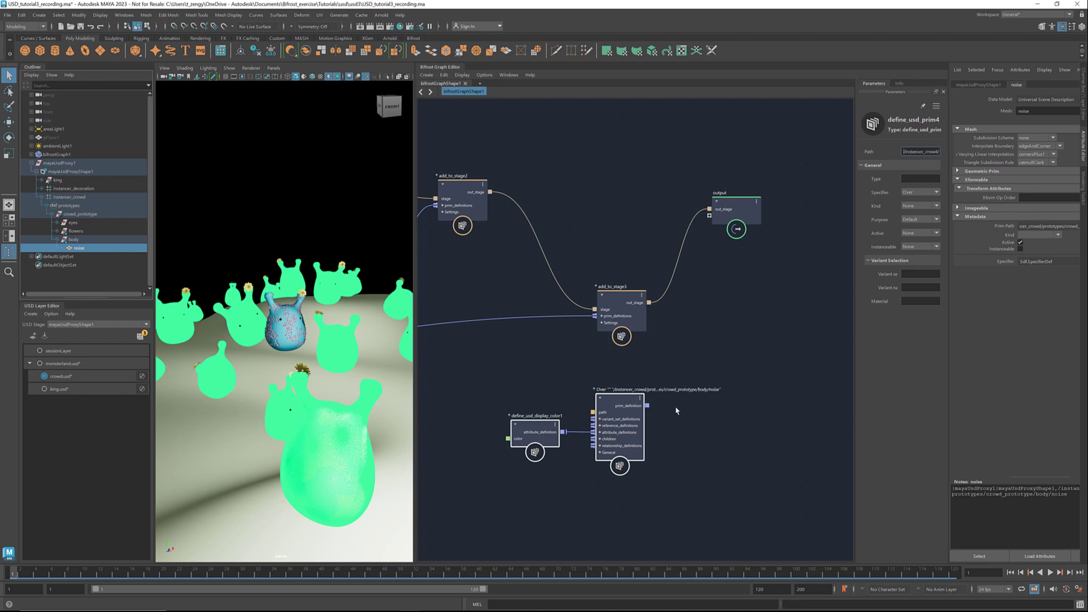
Add another add_to_stage node and feed it add_to_stage3's out_stage and the duplicated Over prim's prim_definition.
alt+middle_drag(759, 334, 677, 330)
click(686, 340)
key(Tab)
text(add)
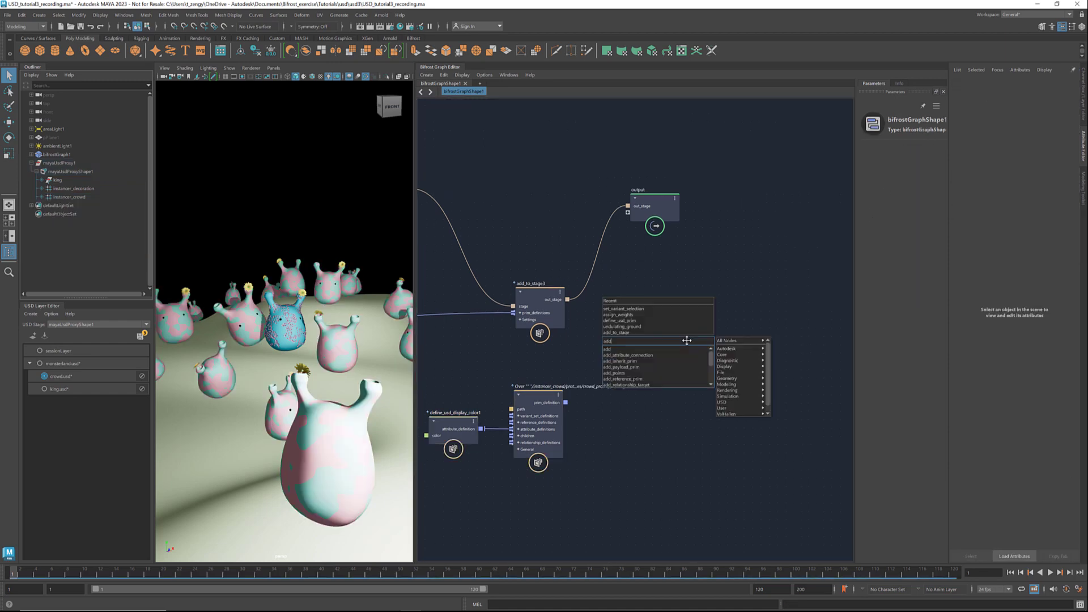
text(_to_st)
key(Down)
key(Return)
drag(567, 299, 661, 361)
drag(566, 402, 661, 369)
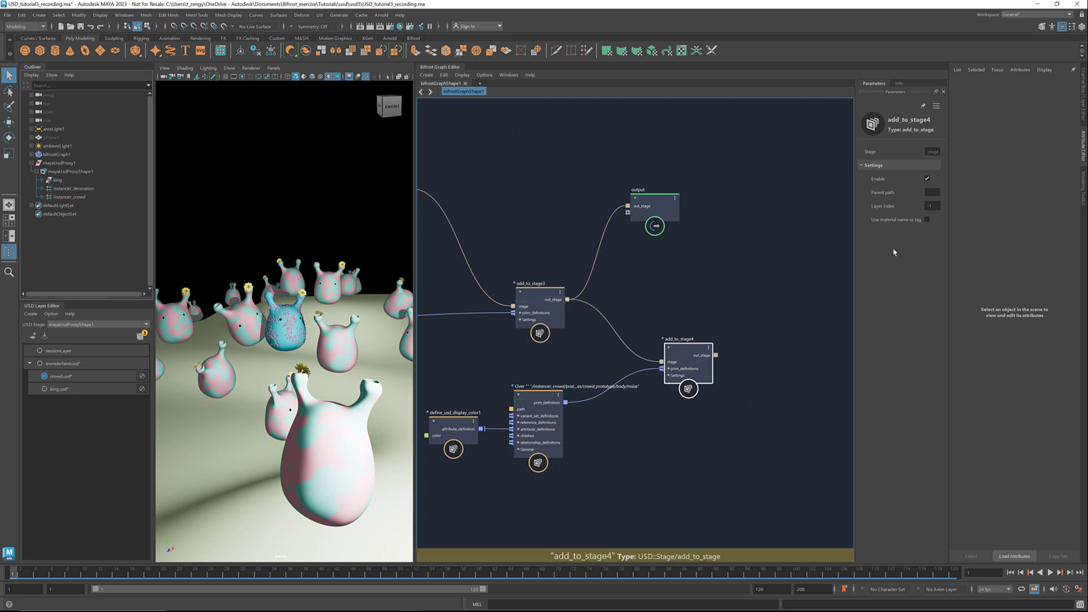
Edit add_to_stage4's layer index and connect its out_stage to the output node, moved further along the graph.
click(932, 206)
drag(665, 200, 820, 253)
drag(716, 355, 789, 259)
Set the crowd's display color in define_usd_display_color1 to a purple of about 0.27, 0.15, 0.30.
click(456, 422)
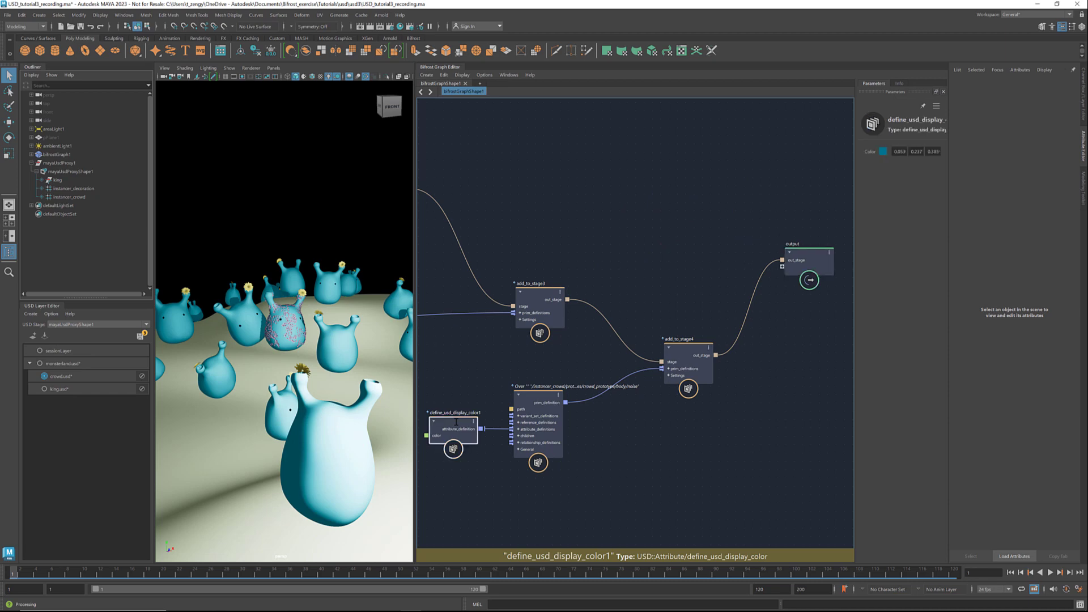
click(883, 152)
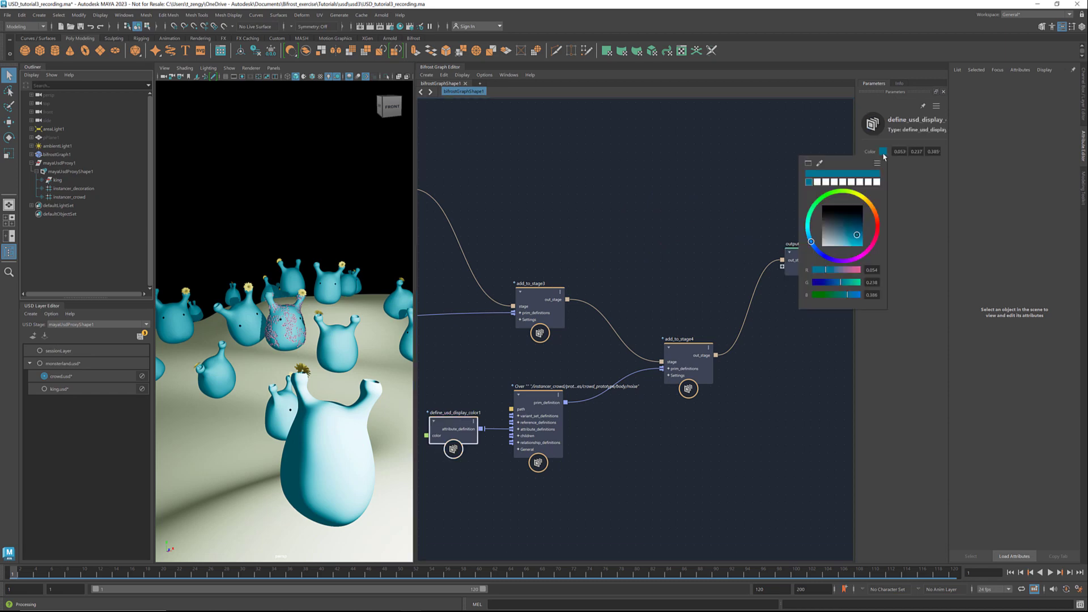
click(854, 262)
click(842, 234)
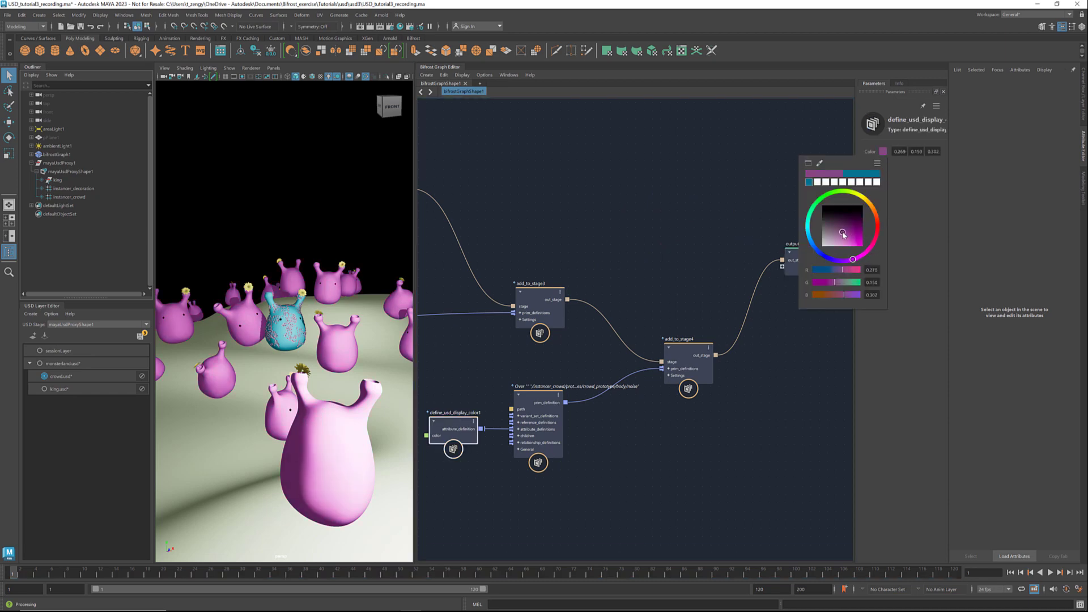
click(727, 435)
Create a define_usd_mesh node from add_to_stage4's prim_definitions input and place it below the crowd's Over prim node.
scroll(719, 436, down, 2)
middle_drag(711, 439, 726, 352)
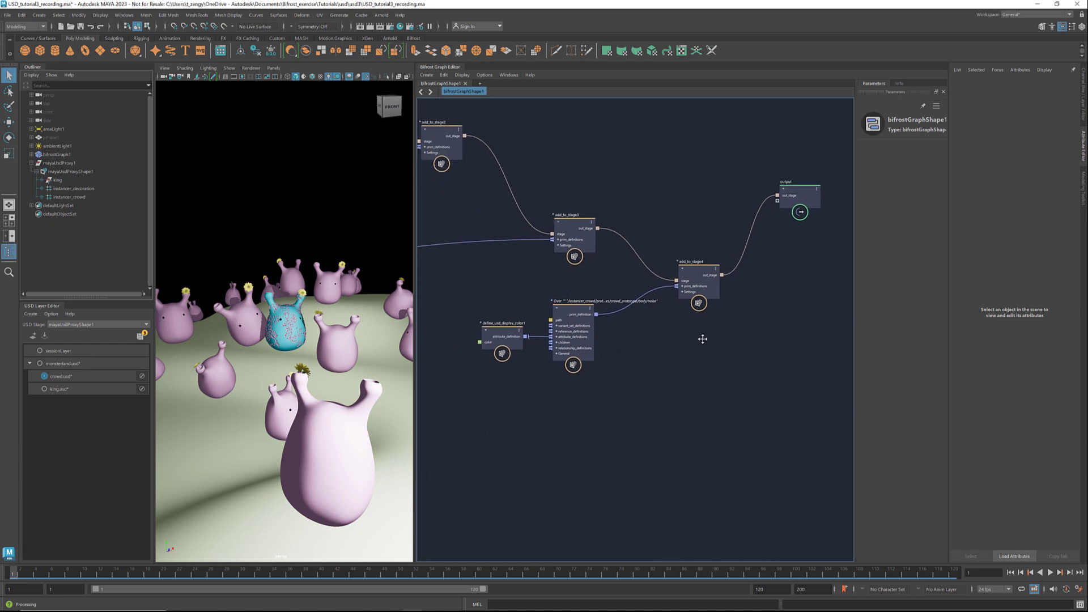
right_click(701, 289)
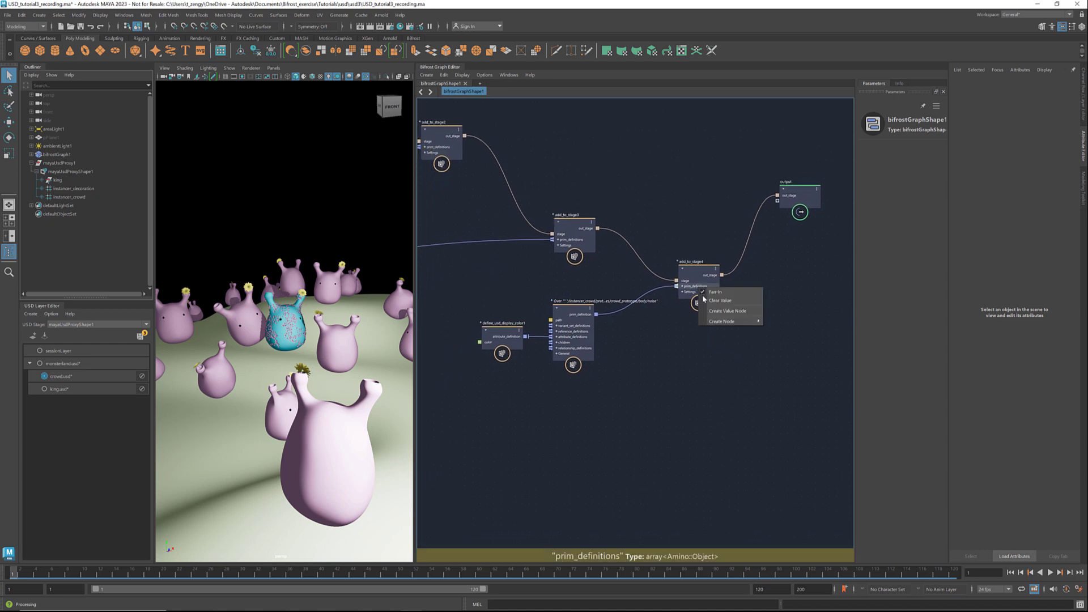
mouse_move(725, 322)
click(807, 333)
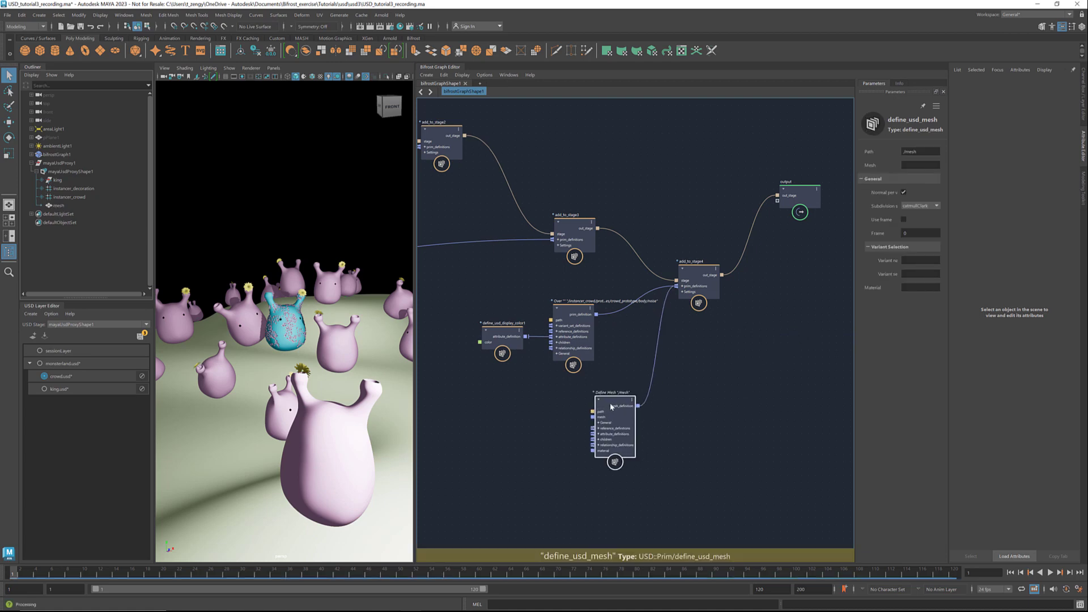
drag(610, 404, 567, 430)
Connect the undulating ground's geometry output to the mesh input of the Define Mesh node.
scroll(775, 365, down, 7)
scroll(572, 420, down, 2)
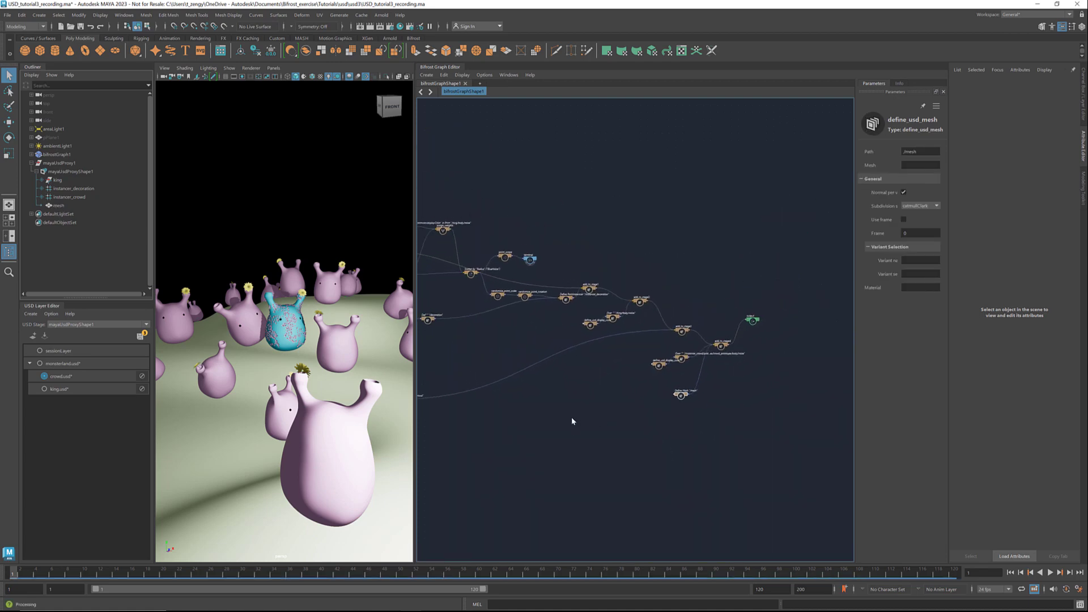
scroll(572, 420, up, 8)
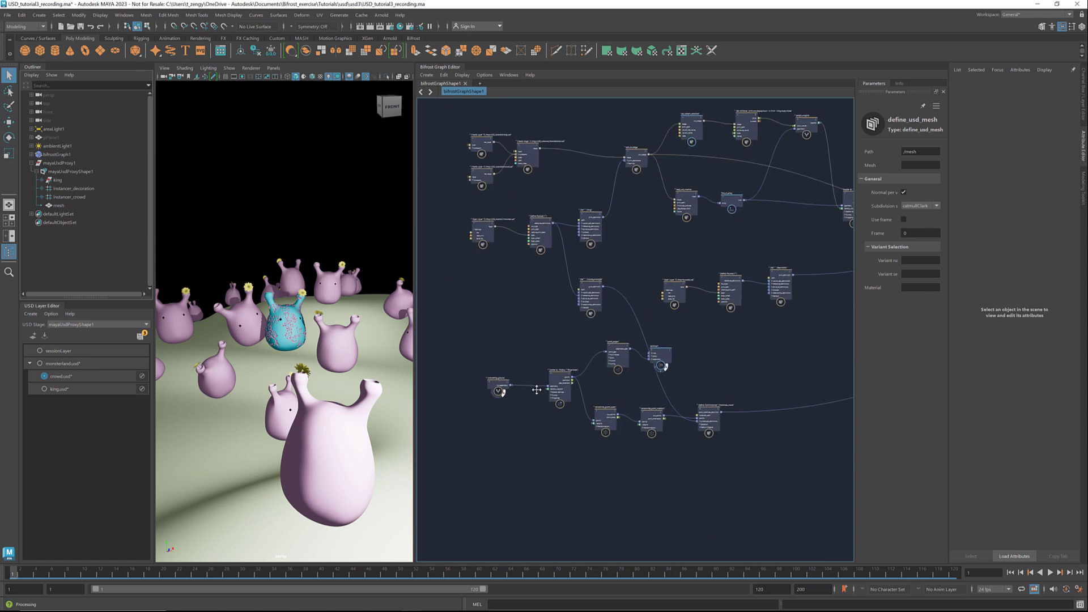
scroll(533, 390, up, 6)
drag(491, 375, 764, 461)
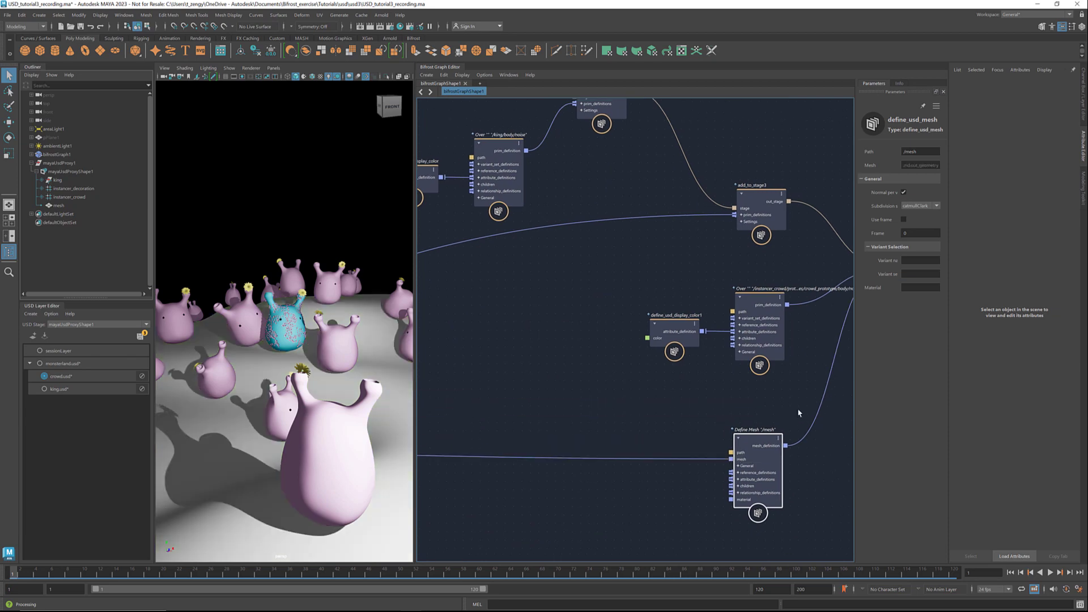
Turn off the undulating ground node's own viewport display.
scroll(798, 412, down, 8)
mouse_move(591, 459)
middle_down()
mouse_move(662, 456)
mouse_move(556, 456)
mouse_move(759, 454)
mouse_move(591, 476)
middle_up()
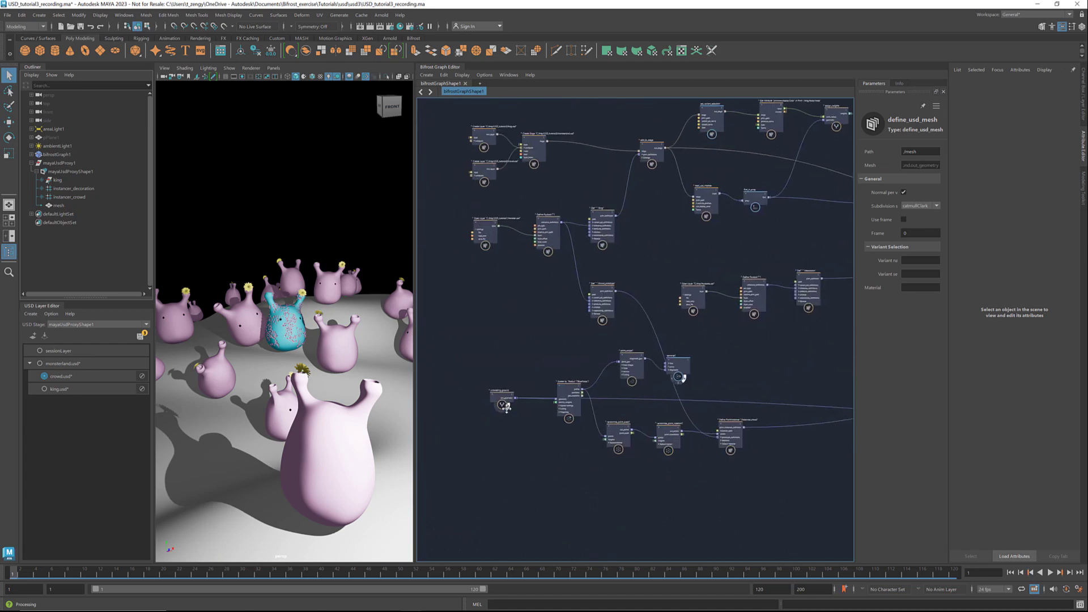
click(547, 432)
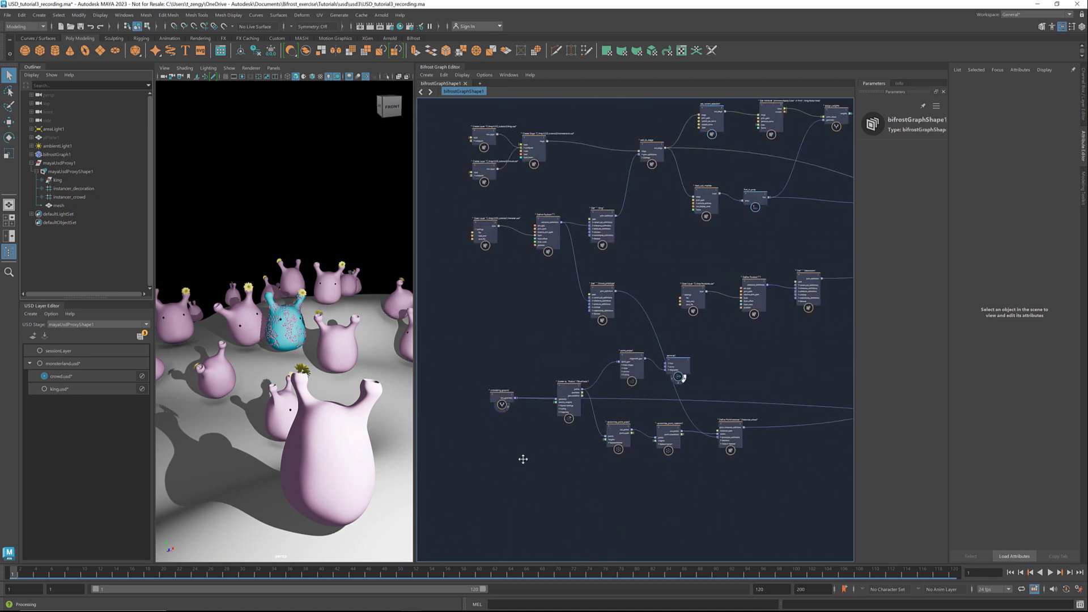
Create a define_usd_display_color node feeding the ground Define Mesh node's attribute_definitions.
scroll(498, 454, up, 6)
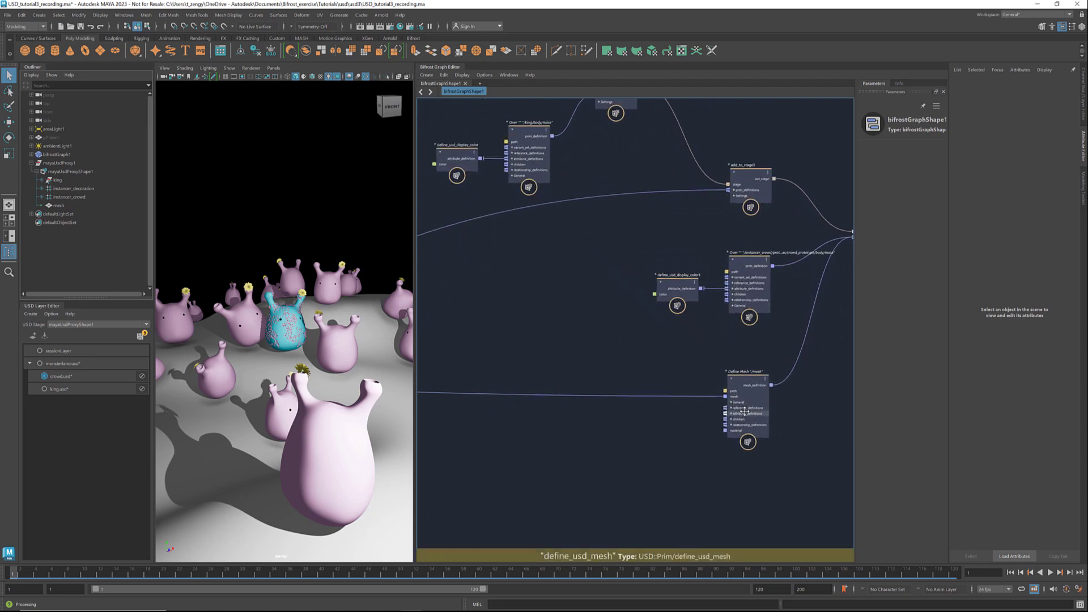
scroll(744, 411, up, 2)
right_click(746, 414)
mouse_move(781, 448)
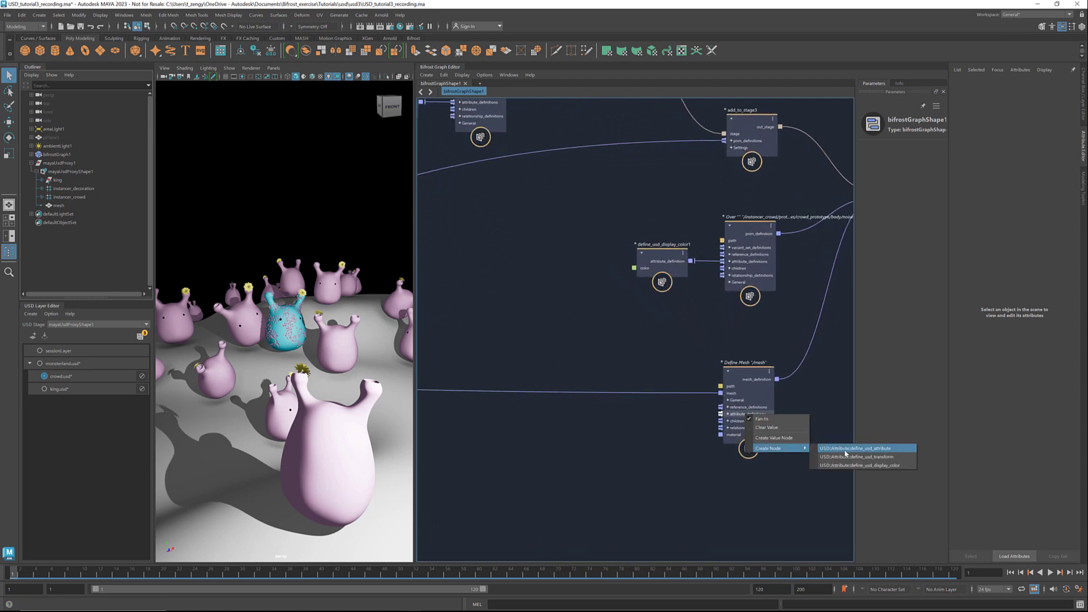
click(861, 466)
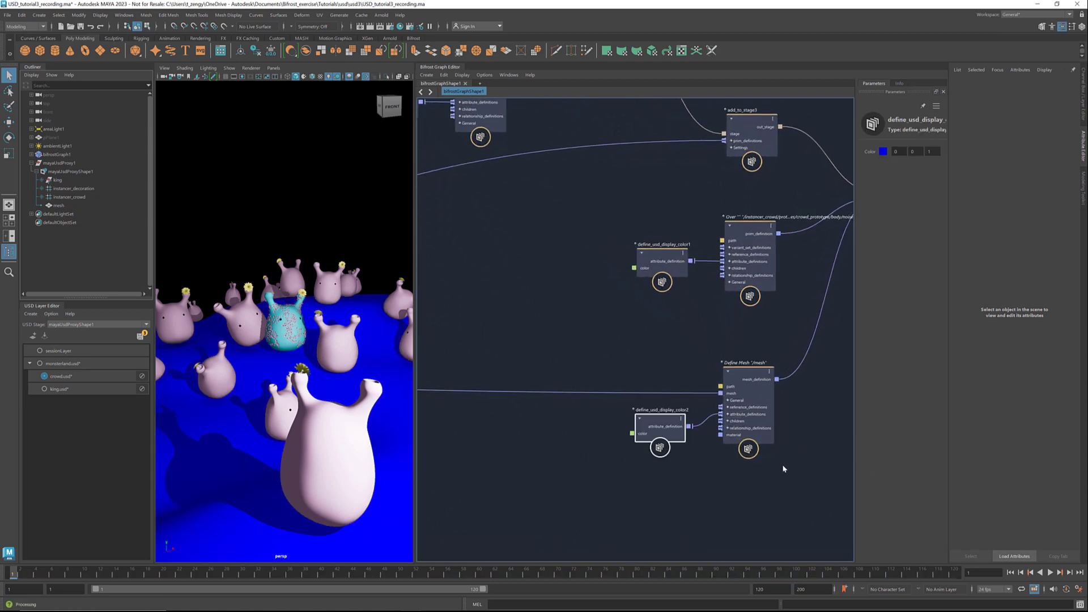
Set the ground's display color to a muted green of about 0.30, 0.36, 0.19.
click(882, 153)
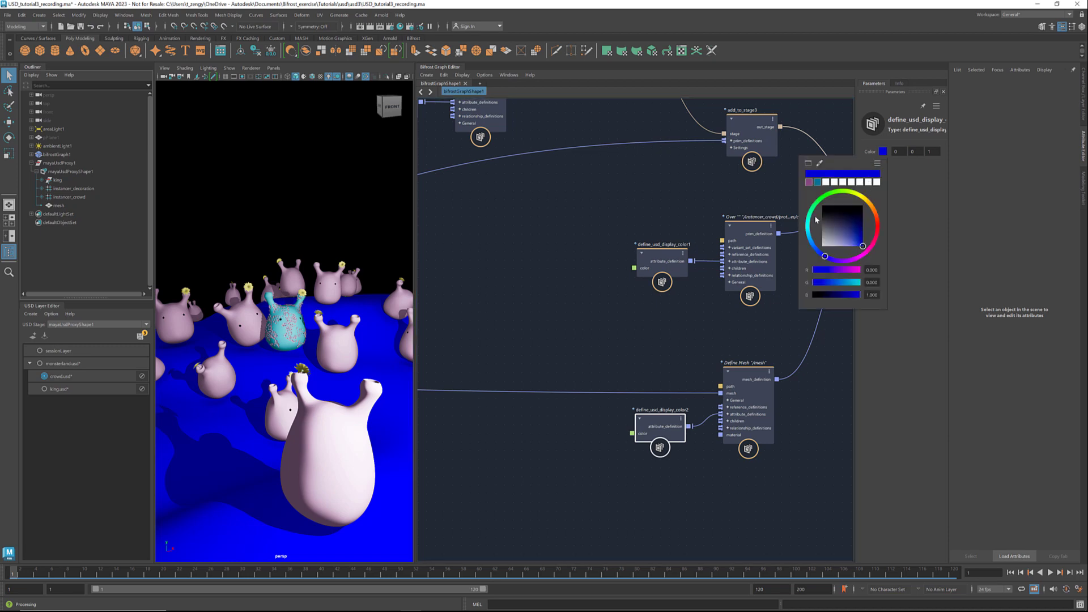
click(848, 193)
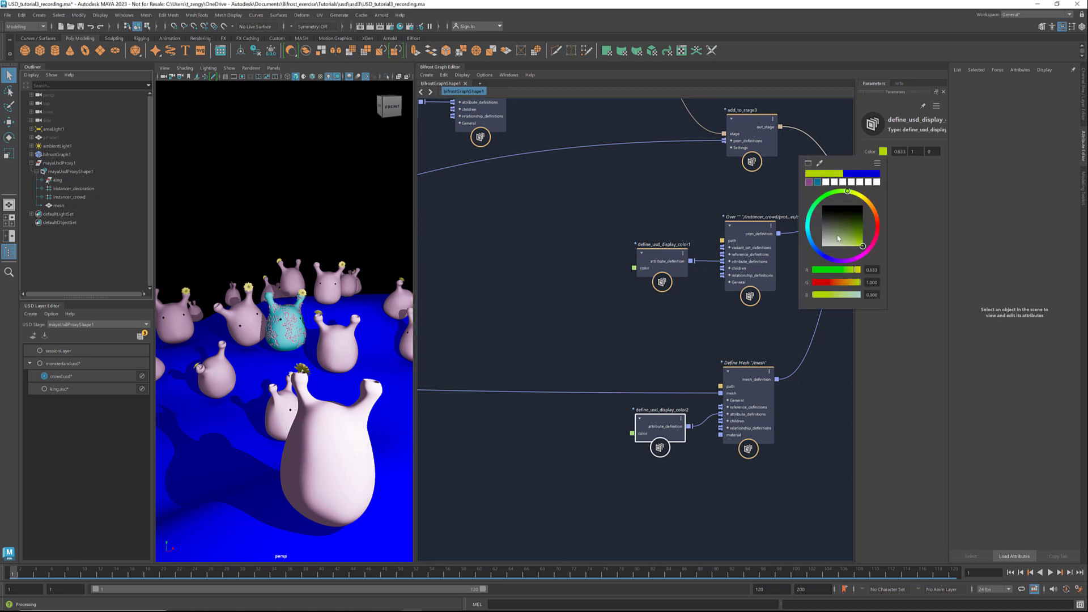
drag(838, 239, 842, 237)
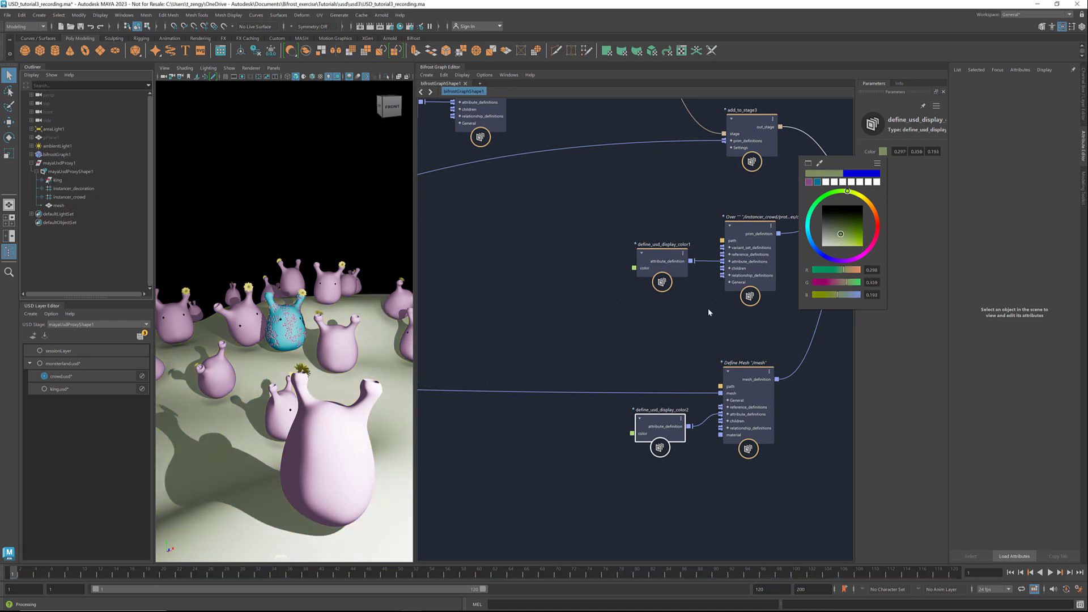
Create a define_usd_transform node feeding the king prim's attribute_definitions and place it above the Define Payload node.
click(651, 323)
scroll(664, 322, down, 5)
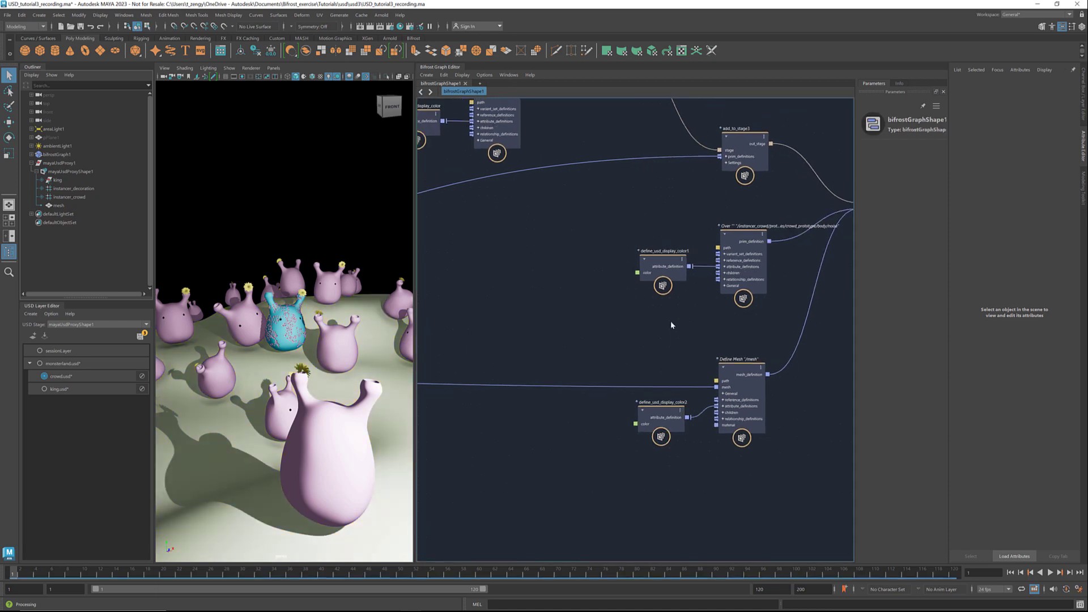
middle_drag(665, 324, 548, 335)
scroll(633, 336, up, 10)
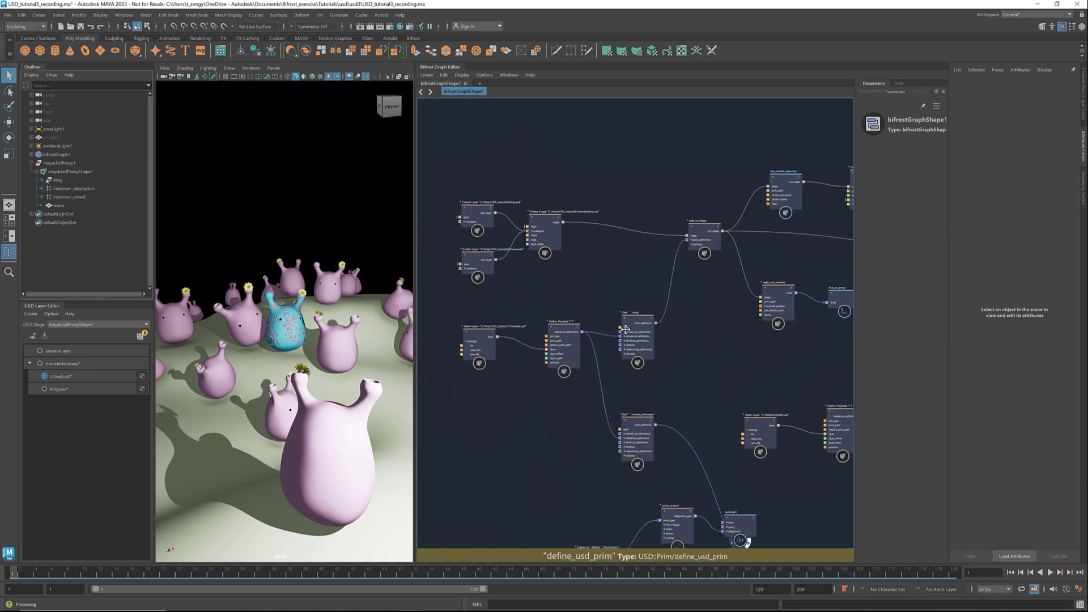
scroll(634, 335, up, 3)
right_click(654, 353)
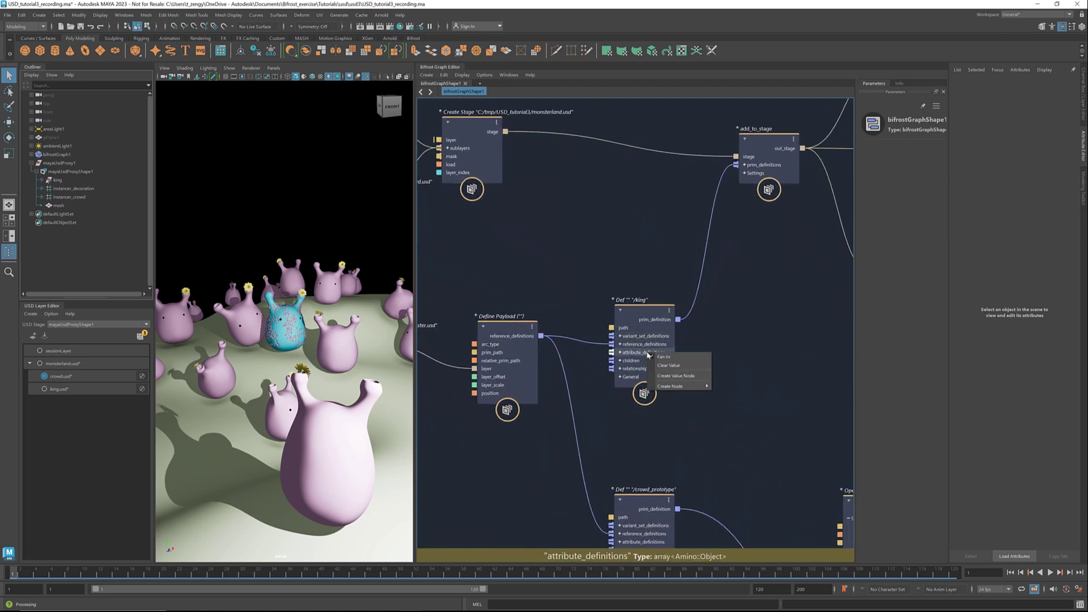
mouse_move(680, 386)
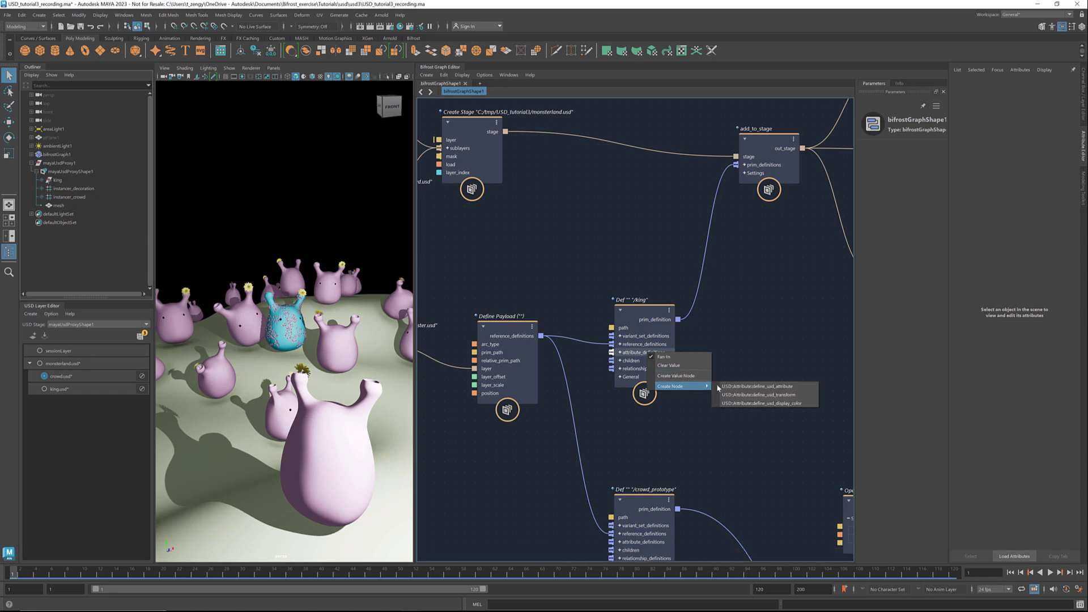
click(755, 394)
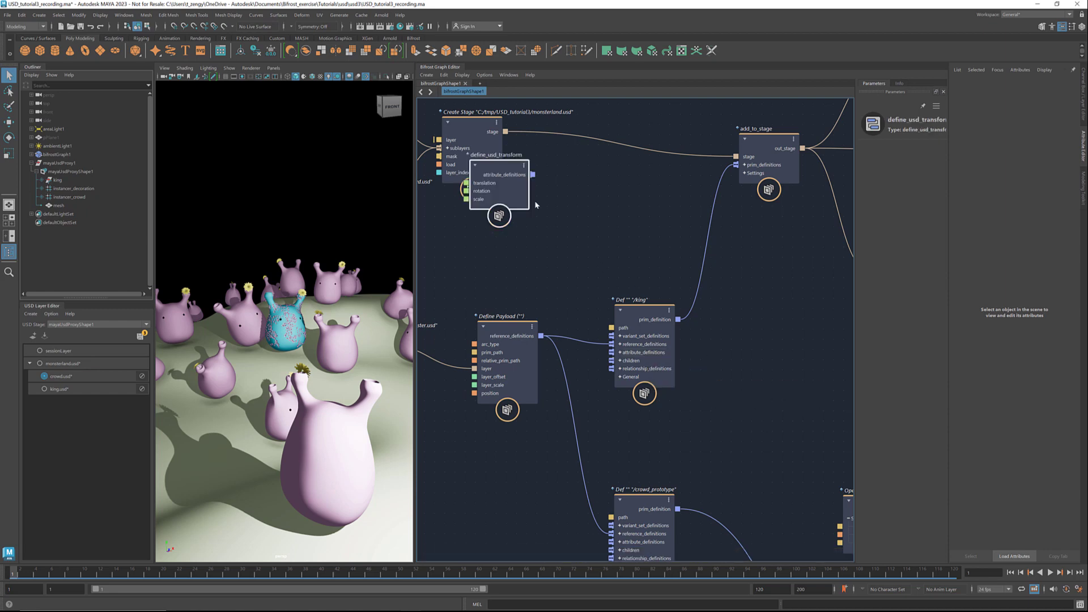
drag(518, 173, 508, 236)
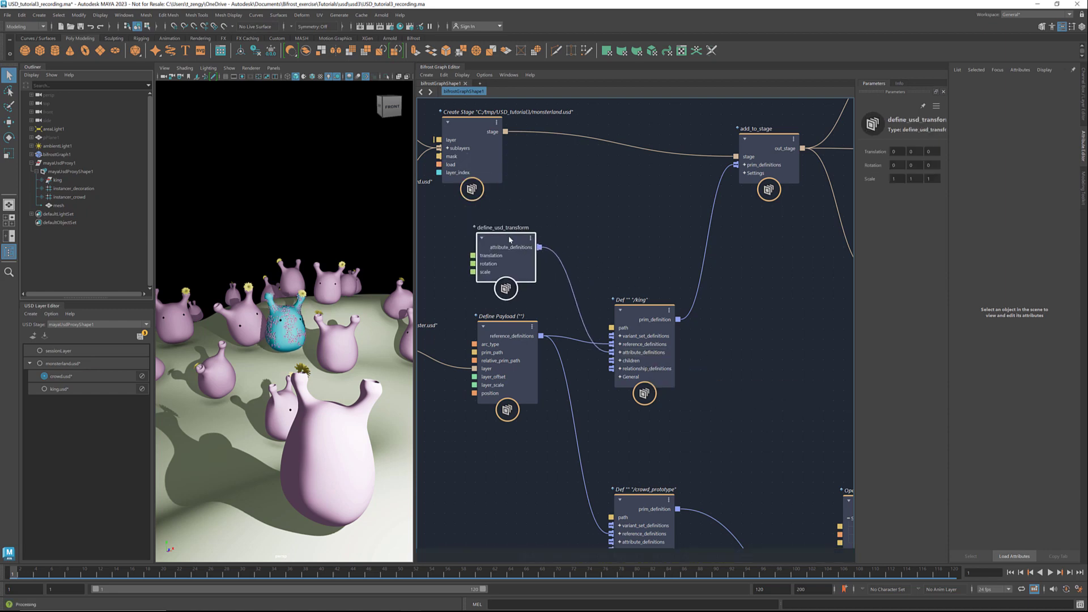
Set the king's transform scale to 1.4 on all three axes and its Z translation to 0.5.
click(929, 178)
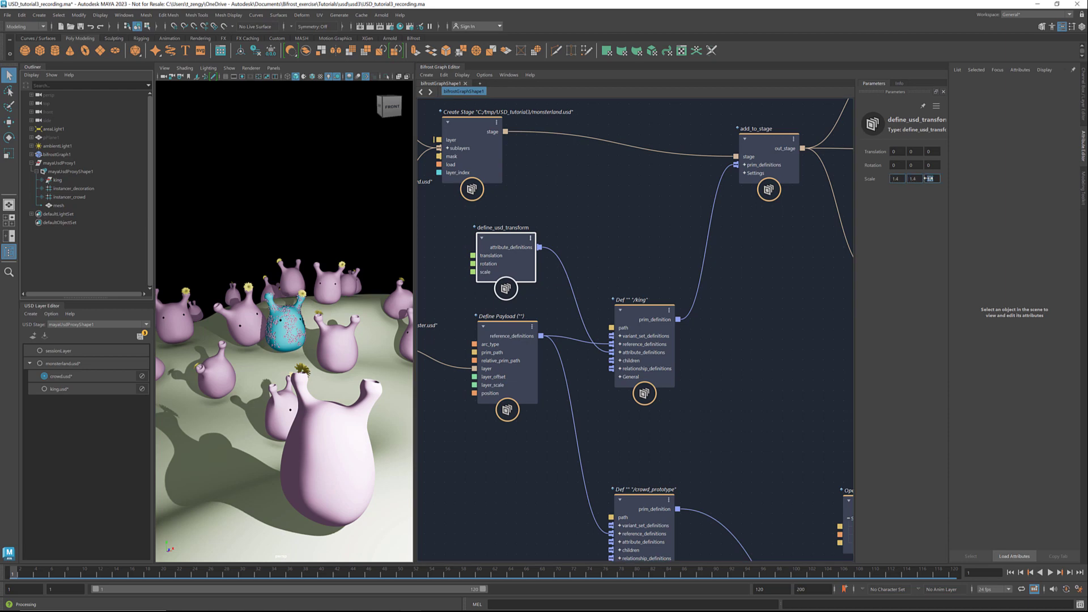
text(1.4)
key(Return)
alt+drag(294, 362, 317, 371)
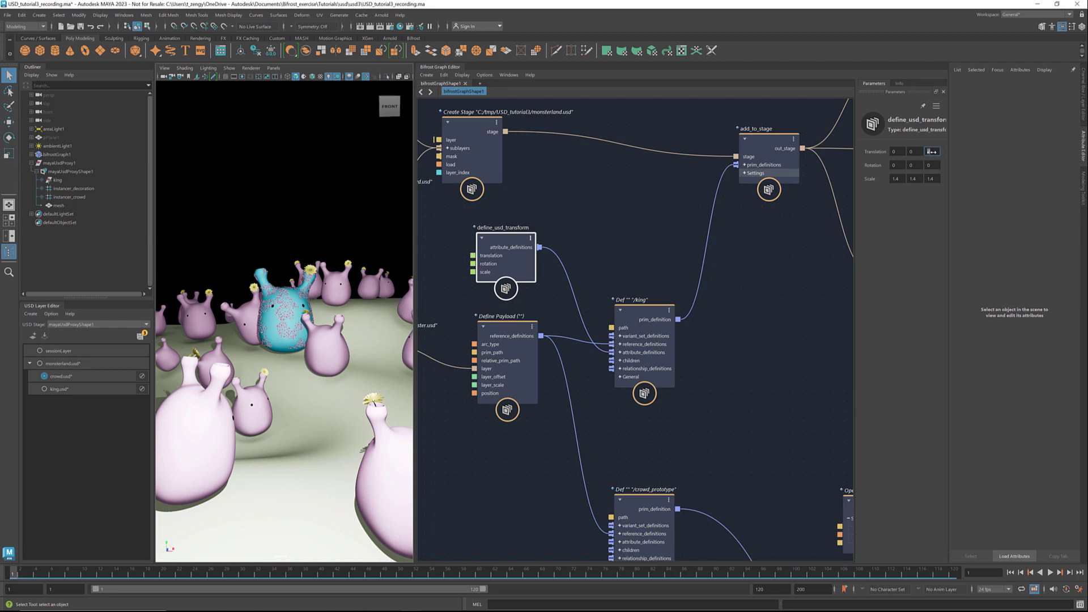
drag(931, 151, 931, 151)
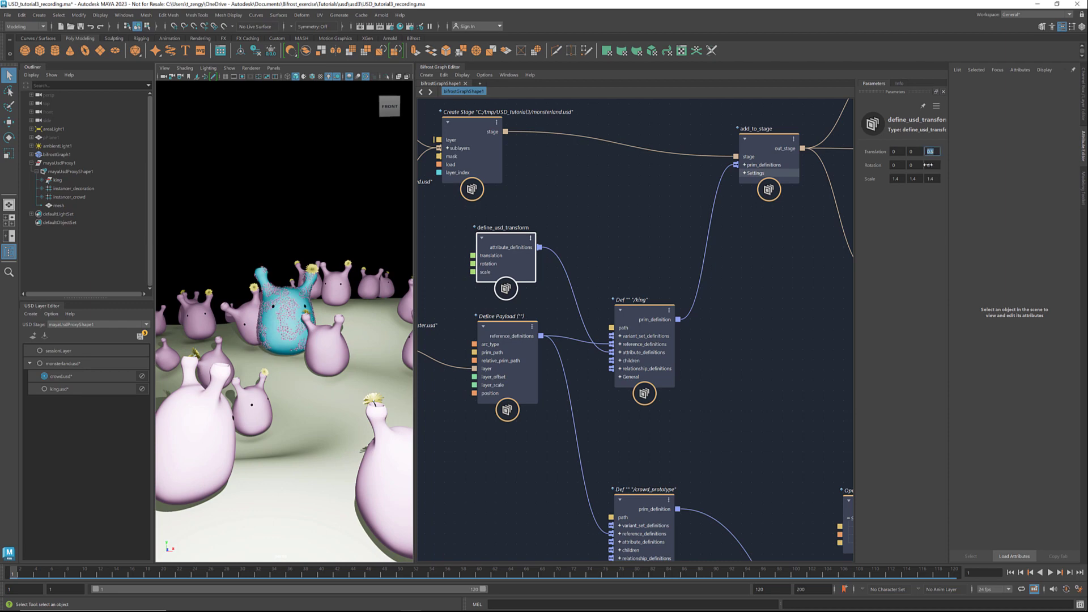
Widen the viewport beside the graph editor and examine the king among the crowd and the overall node graph.
mouse_move(297, 391)
alt+mouse_down()
mouse_move(317, 403)
mouse_move(304, 388)
alt+mouse_up()
scroll(273, 339, up, 5)
drag(415, 357, 617, 363)
scroll(537, 383, down, 5)
alt+drag(534, 412, 493, 408)
scroll(801, 397, down, 3)
scroll(801, 397, down, 3)
alt+middle_drag(801, 396, 771, 389)
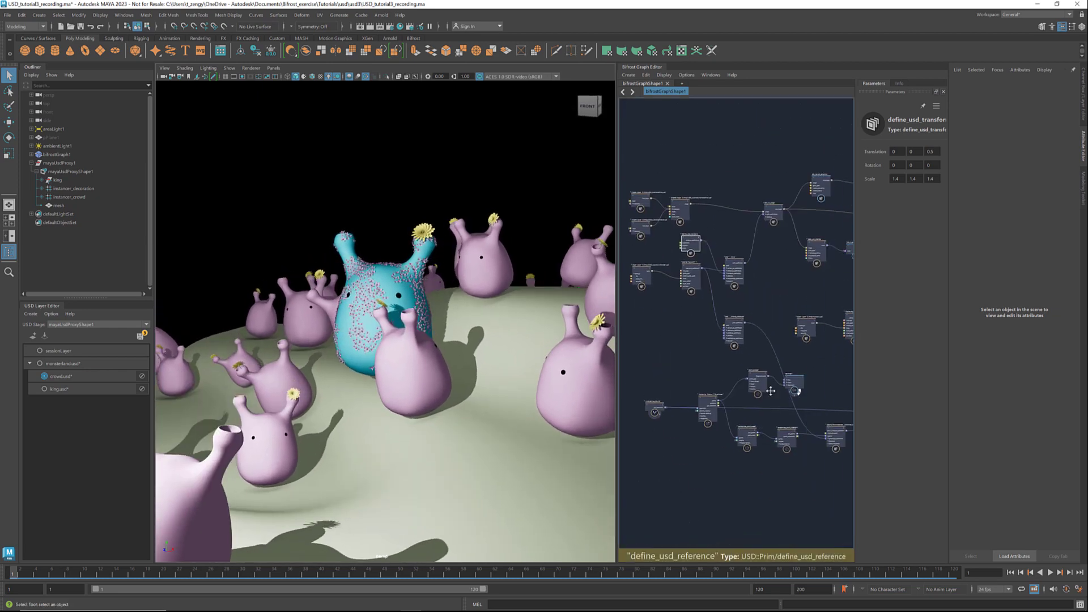
click(782, 397)
alt+middle_drag(839, 425, 802, 407)
alt+middle_drag(708, 371, 758, 390)
mouse_move(544, 346)
alt+mouse_down()
mouse_move(510, 337)
mouse_move(528, 340)
alt+mouse_up()
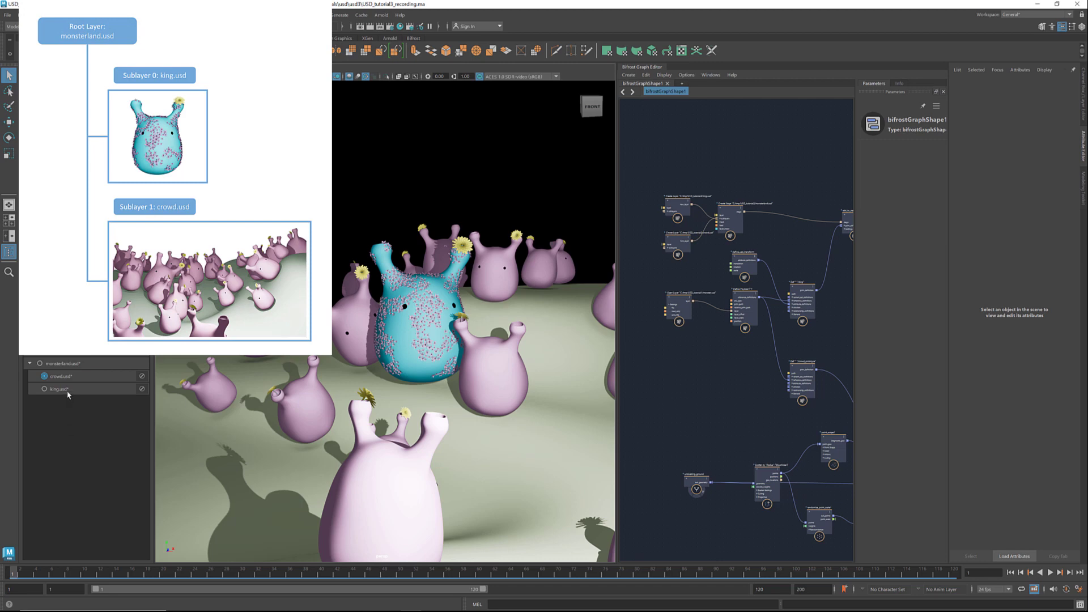
Print the monsterland.usd root layer to the Script Editor and examine its subLayers entries.
right_click(75, 367)
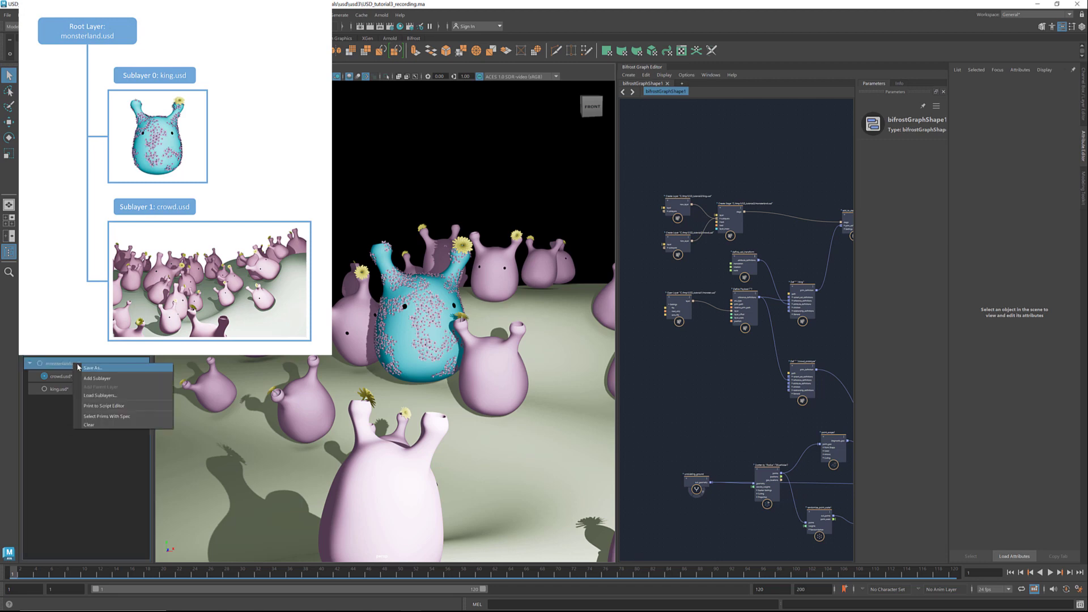
click(104, 409)
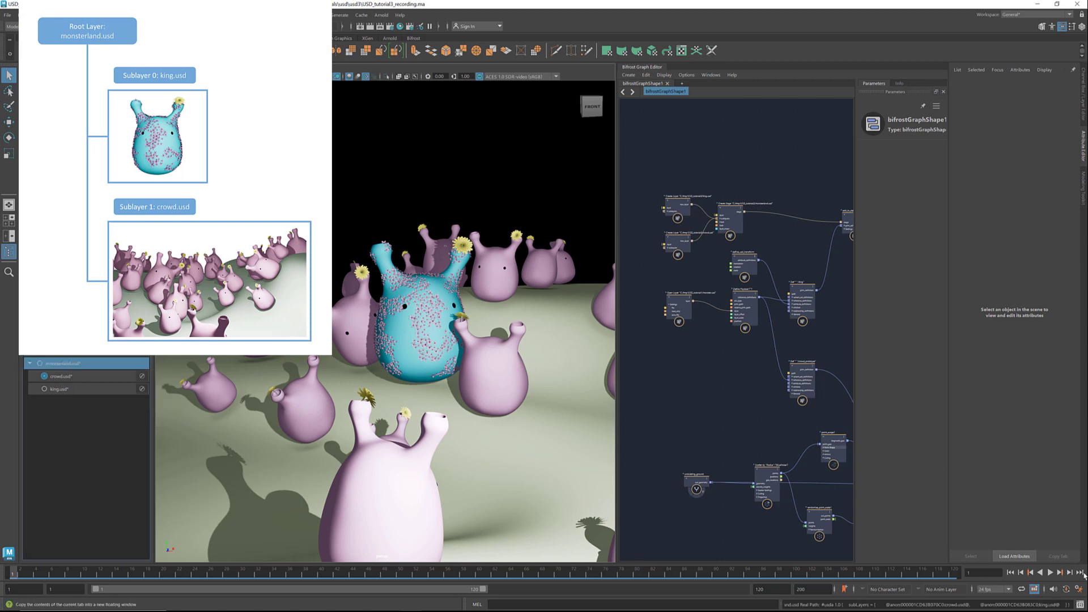
click(1080, 605)
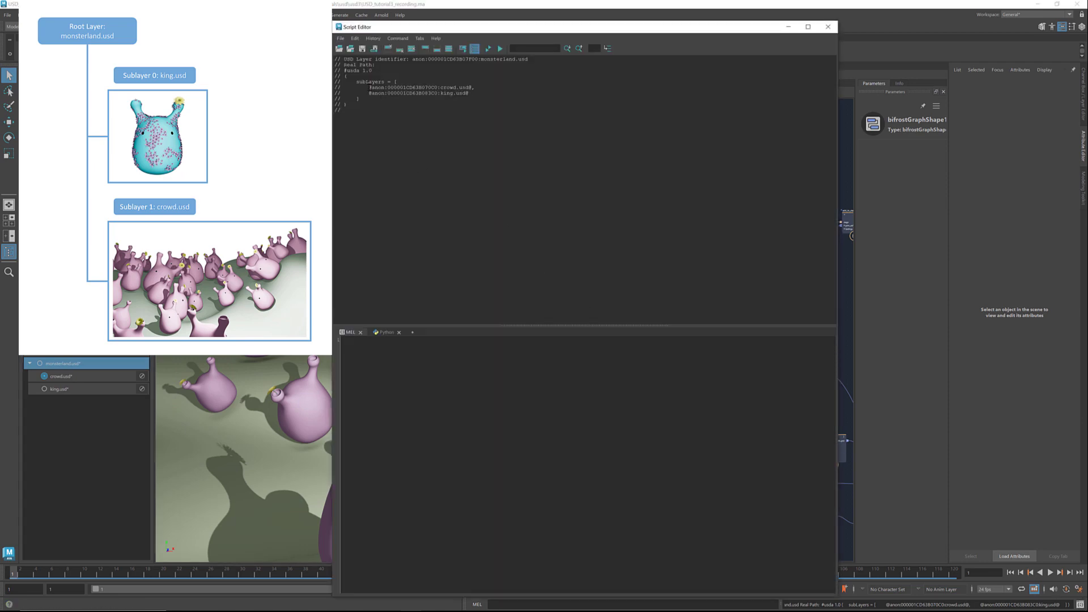
drag(369, 87, 479, 93)
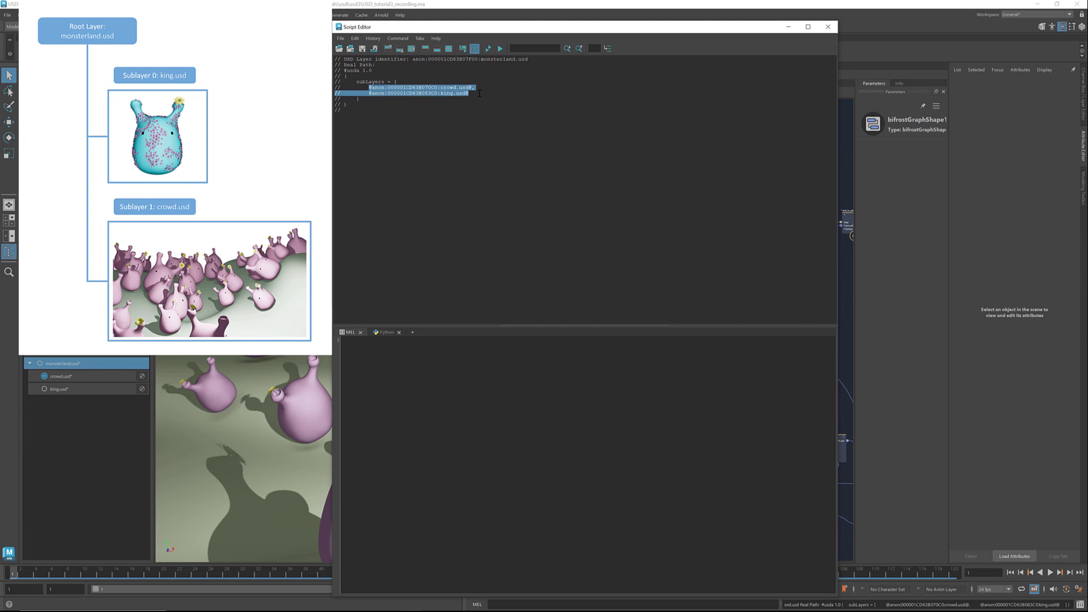
click(495, 106)
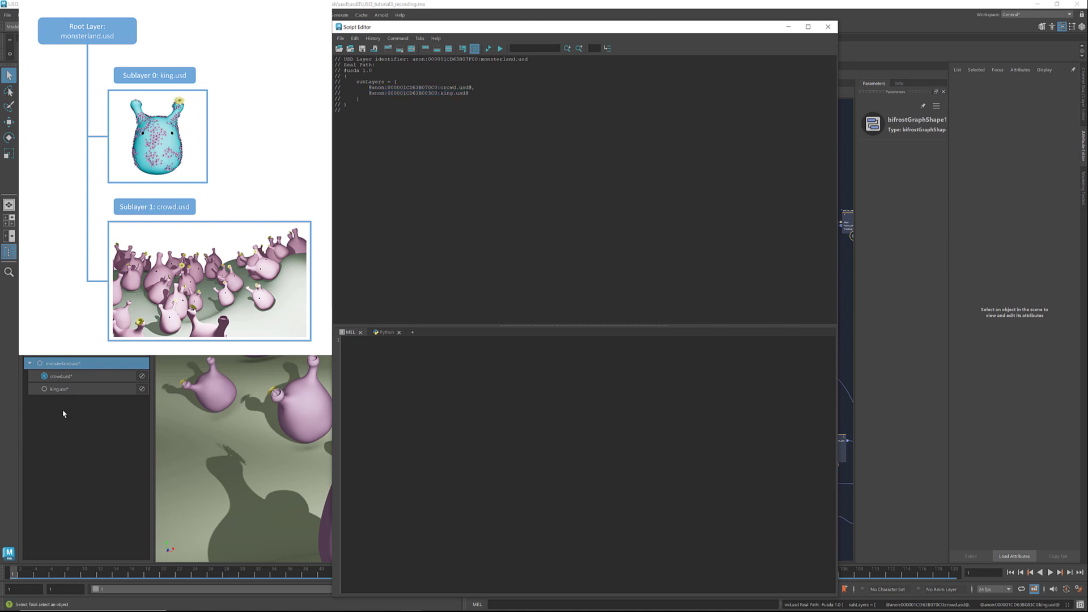
Print the king.usd layer to the Script Editor and examine its prim definitions and payload paths.
click(85, 389)
right_click(81, 391)
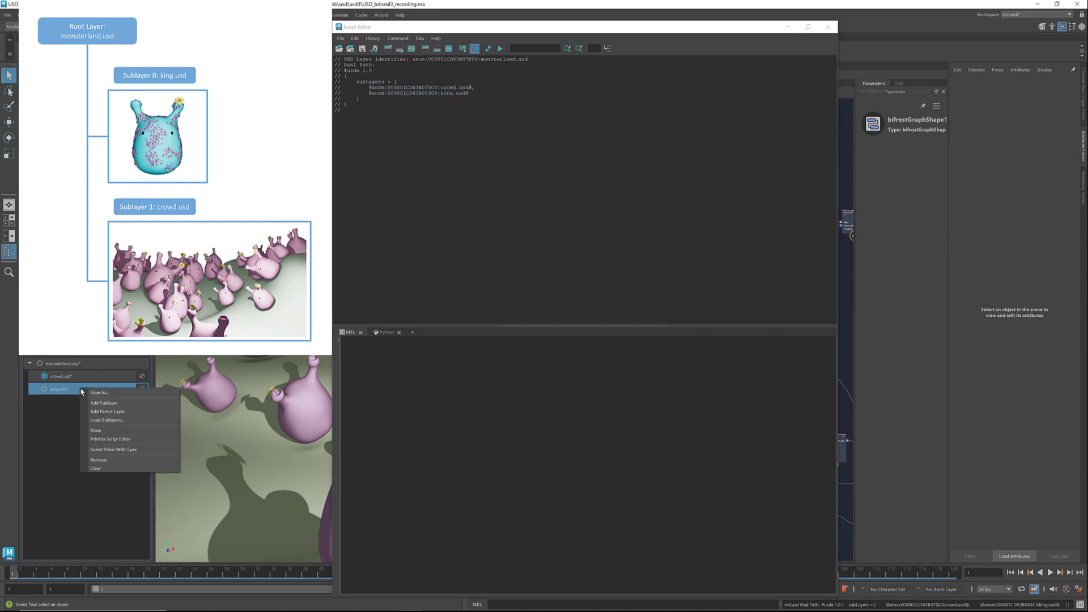
click(110, 442)
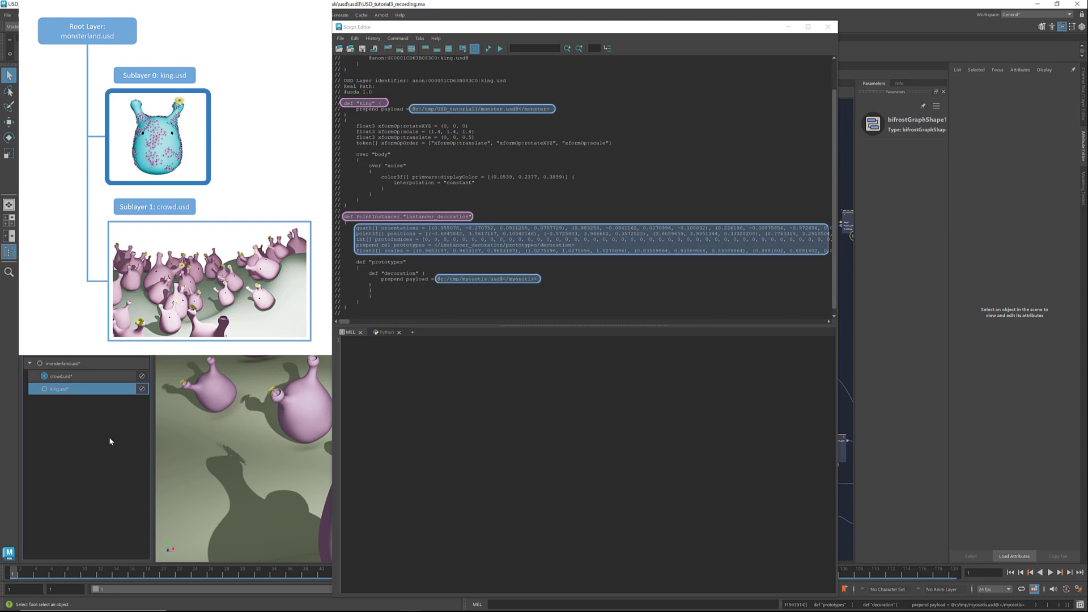
Print the crowd.usd layer, examine its instancer and mesh definitions, and close the Script Editor.
click(87, 377)
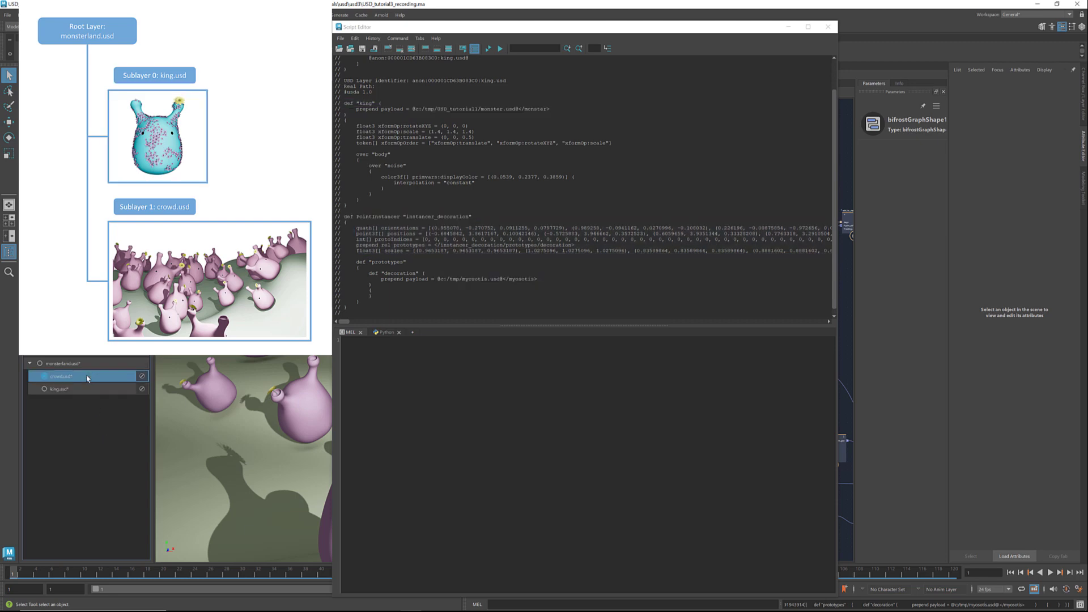
right_click(89, 377)
click(123, 426)
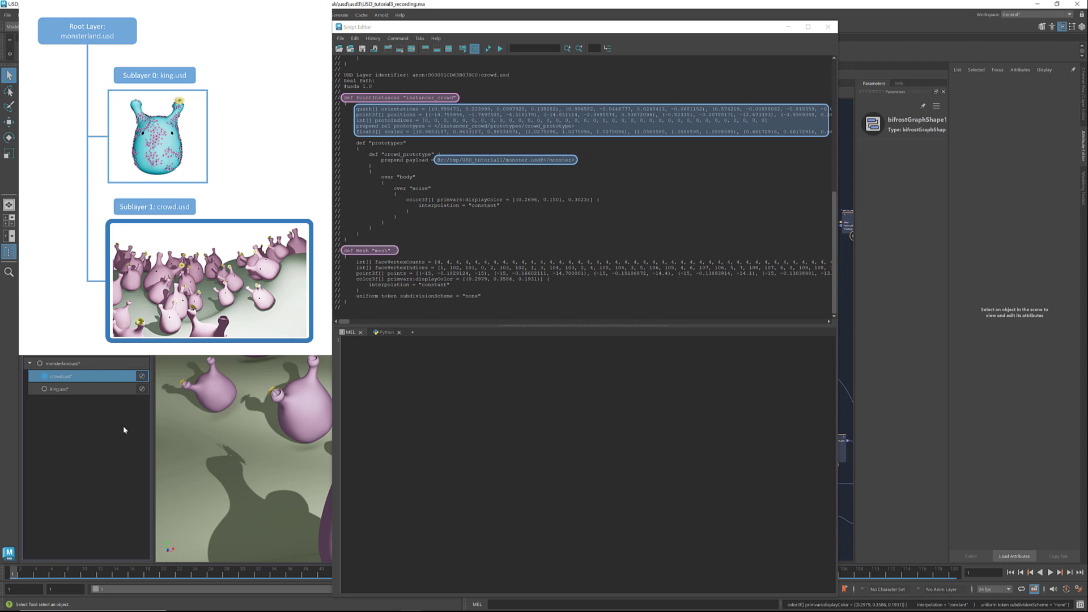
click(828, 26)
Insert a save_usd_stage node between the last add_to_stage node and the graph output, spacing the nodes apart.
scroll(712, 398, up, 8)
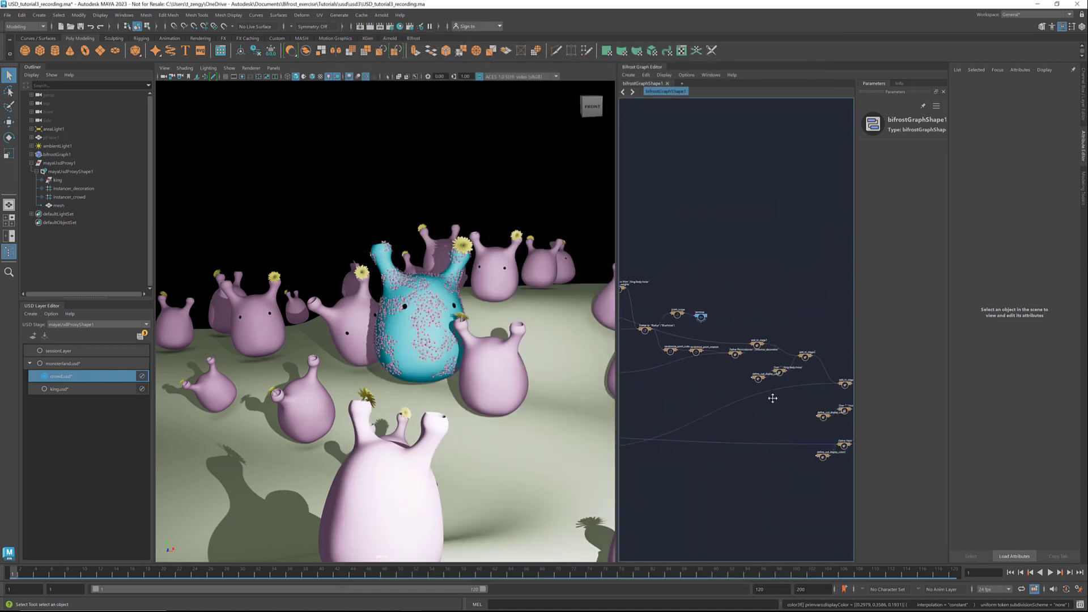
middle_drag(719, 399, 755, 377)
scroll(755, 377, up, 2)
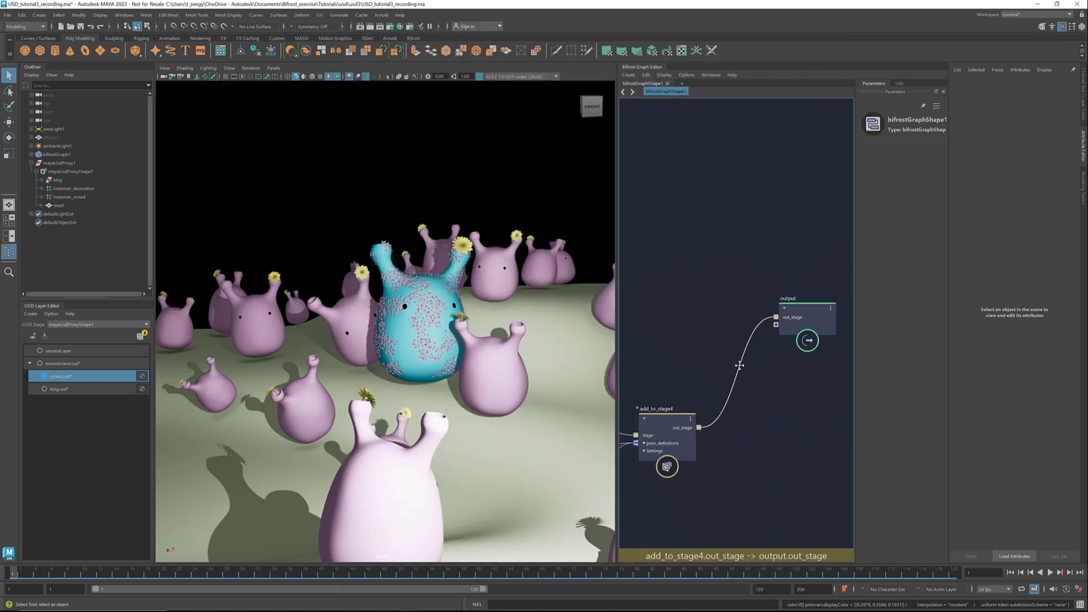
key(Tab)
text(save)
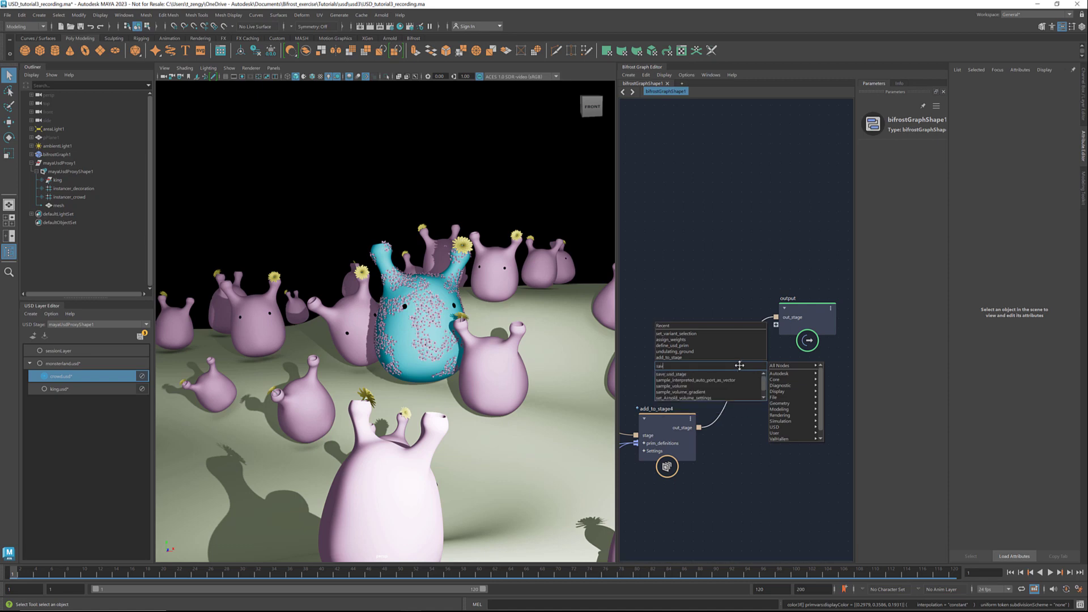
key(Return)
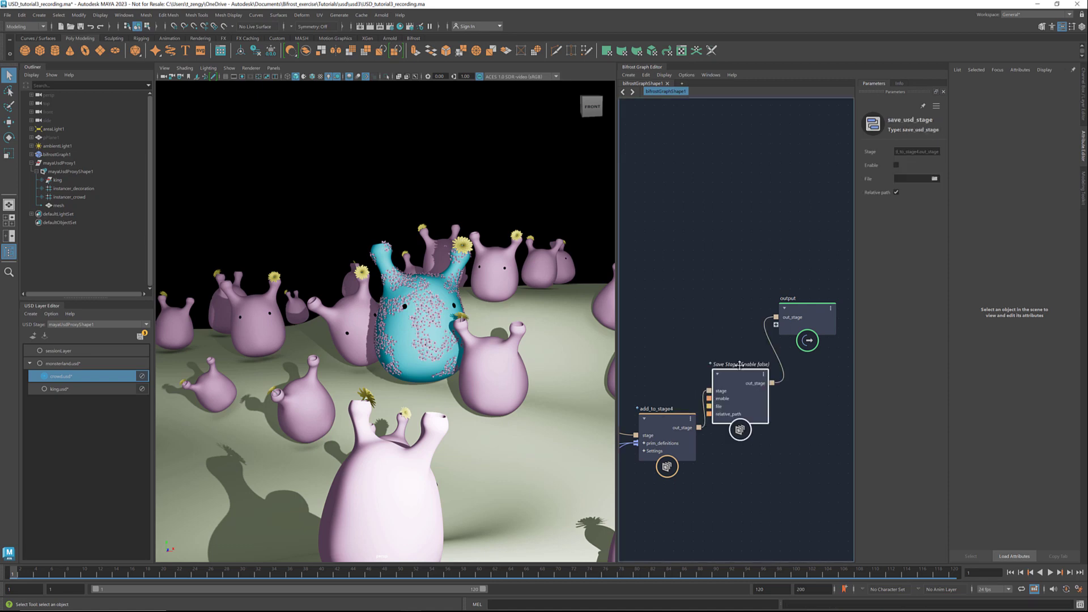
drag(739, 364, 764, 366)
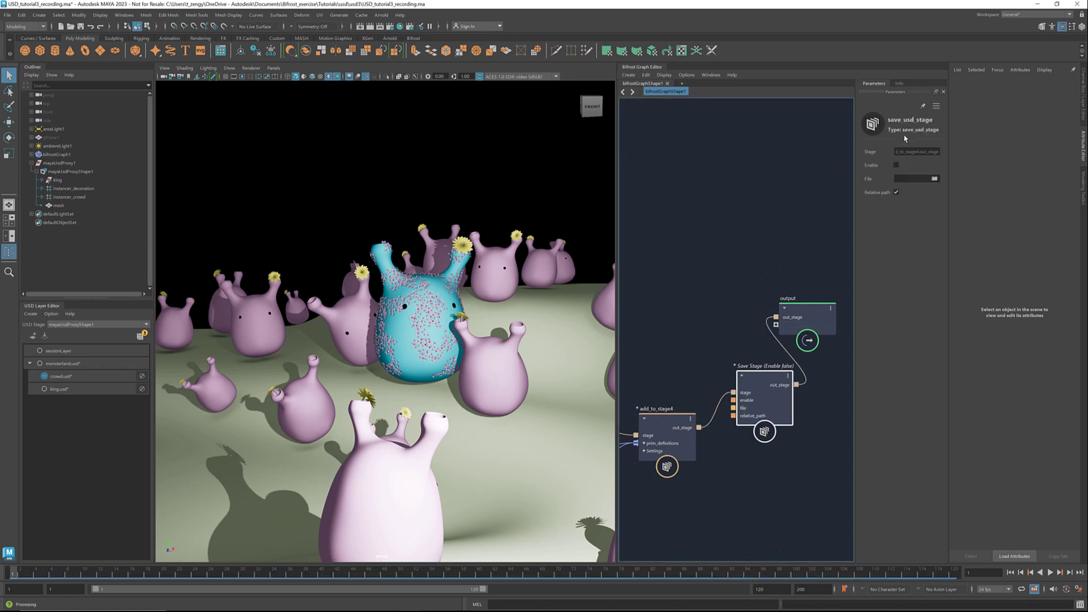
drag(795, 321, 844, 388)
Enable the save_usd_stage node to write the stage to disk.
click(762, 374)
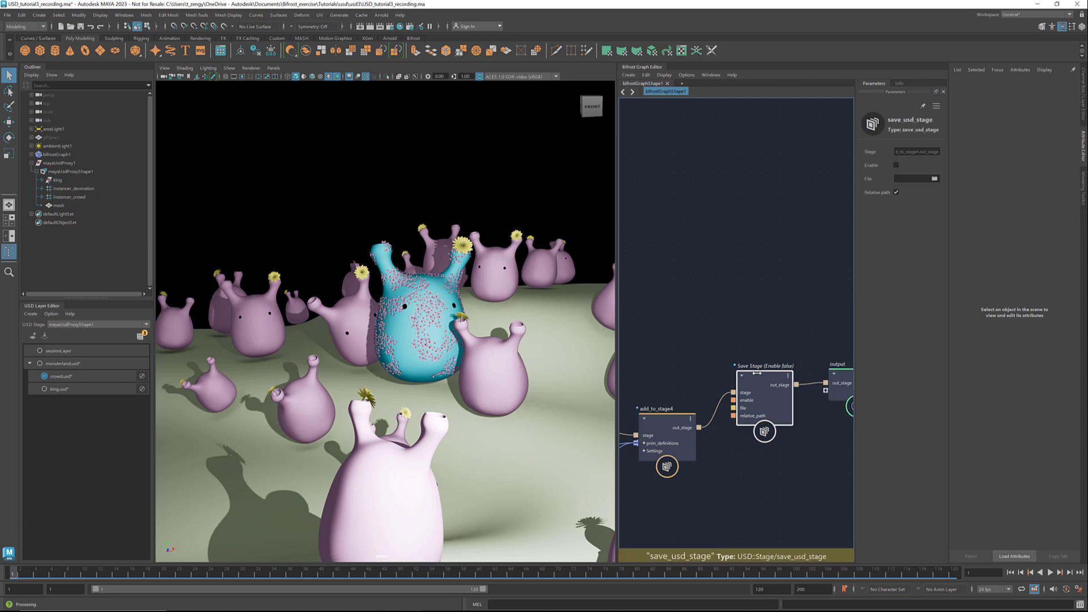
click(896, 166)
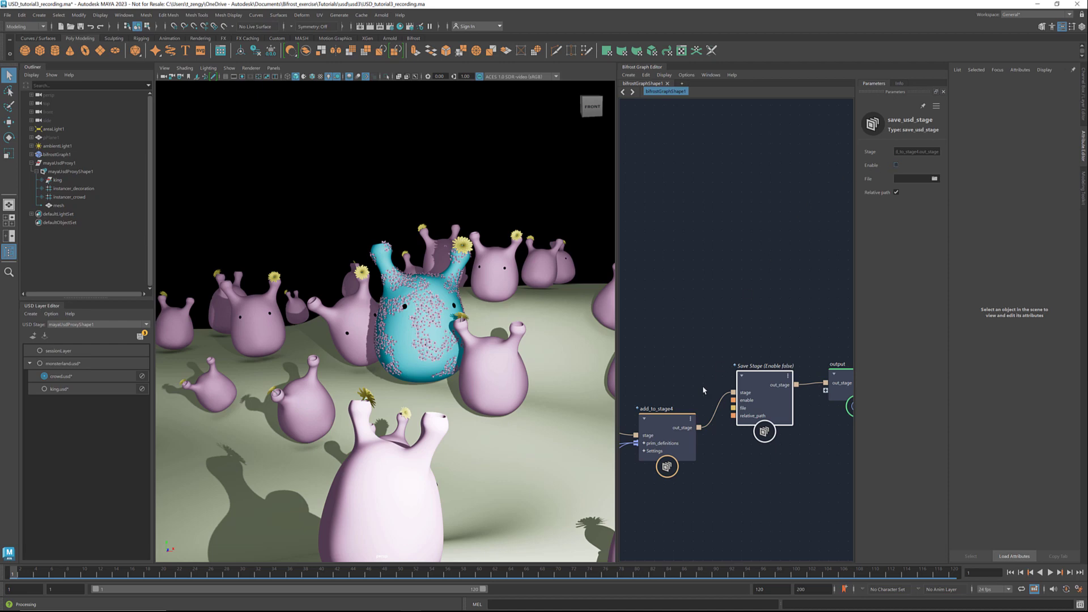
Switch to File Explorer, check the saved USD files in the tmp\USD_tutorial3 folder, and close the window.
key(alt+Tab)
double_click(404, 264)
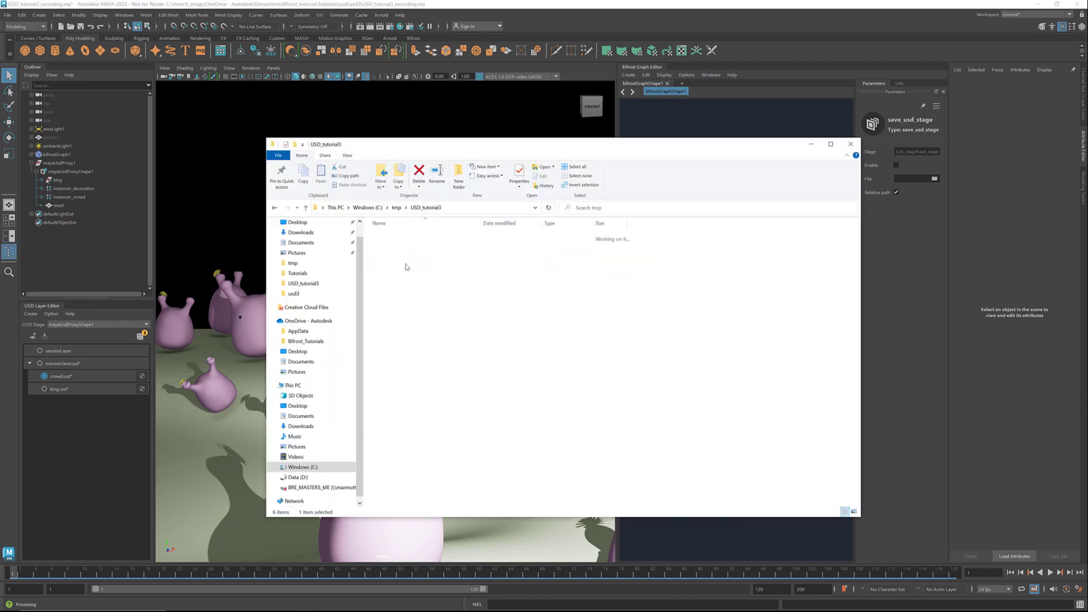
click(403, 255)
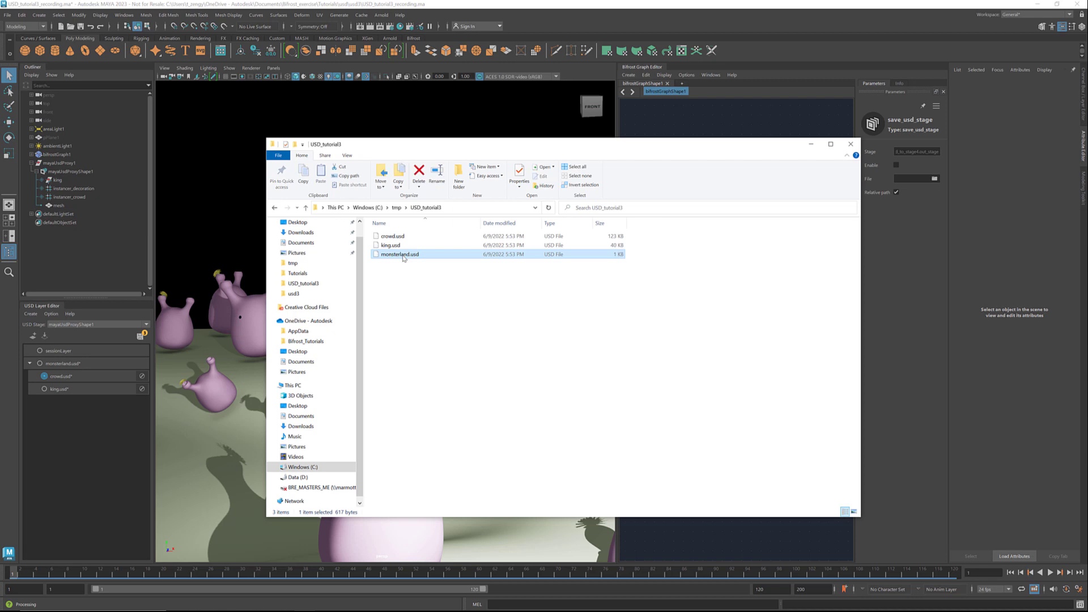
click(403, 246)
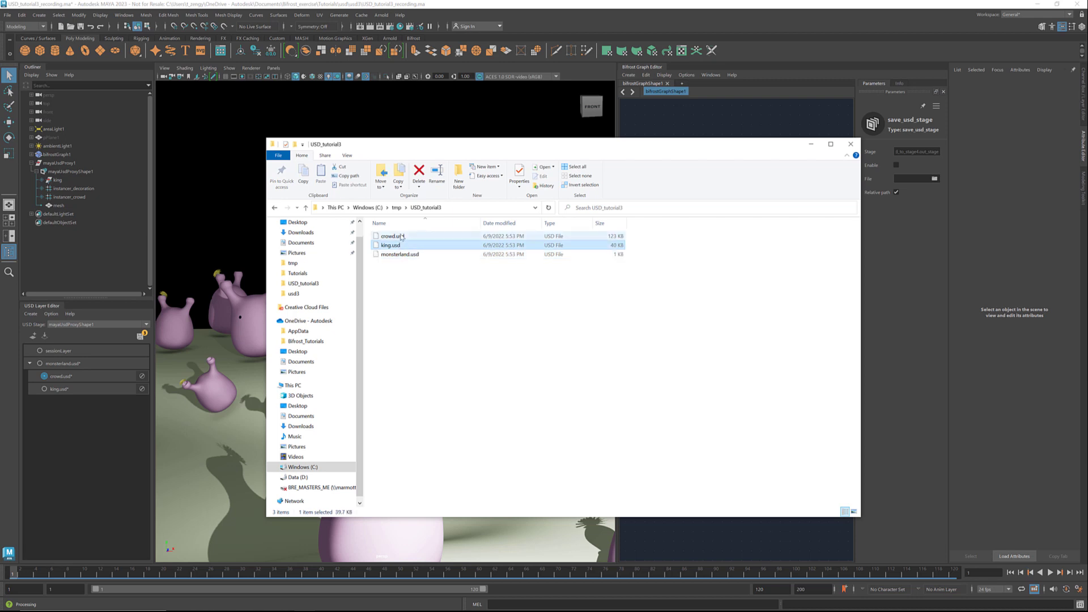
click(402, 236)
click(555, 323)
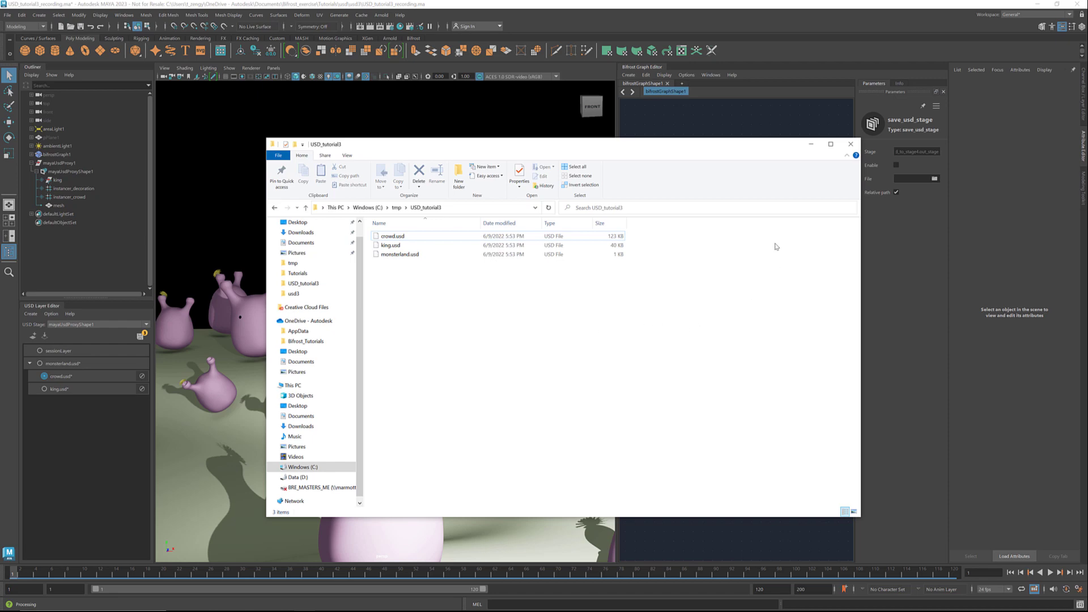
click(850, 144)
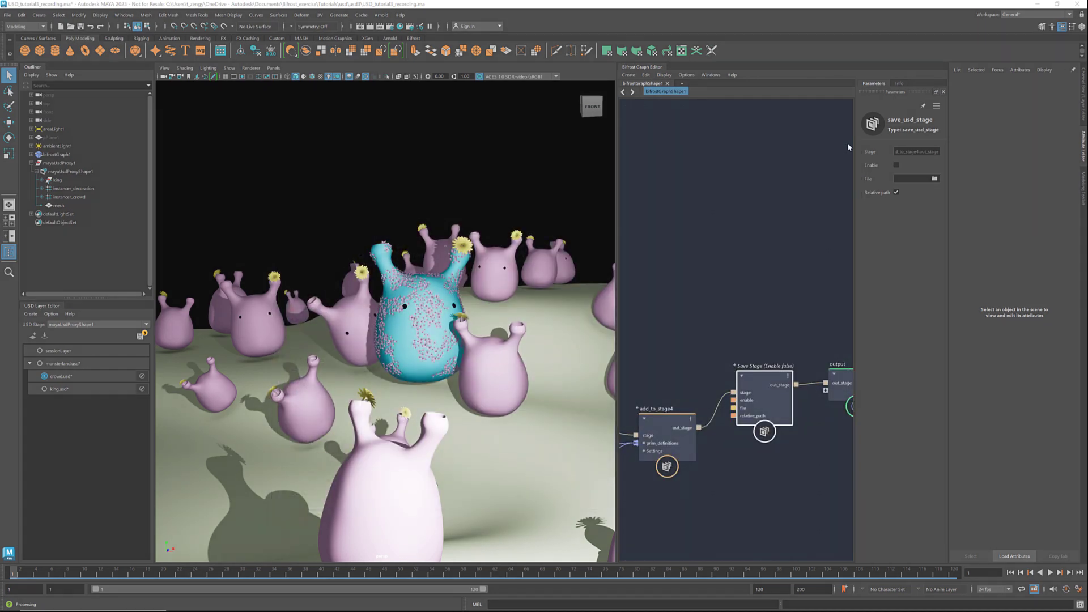